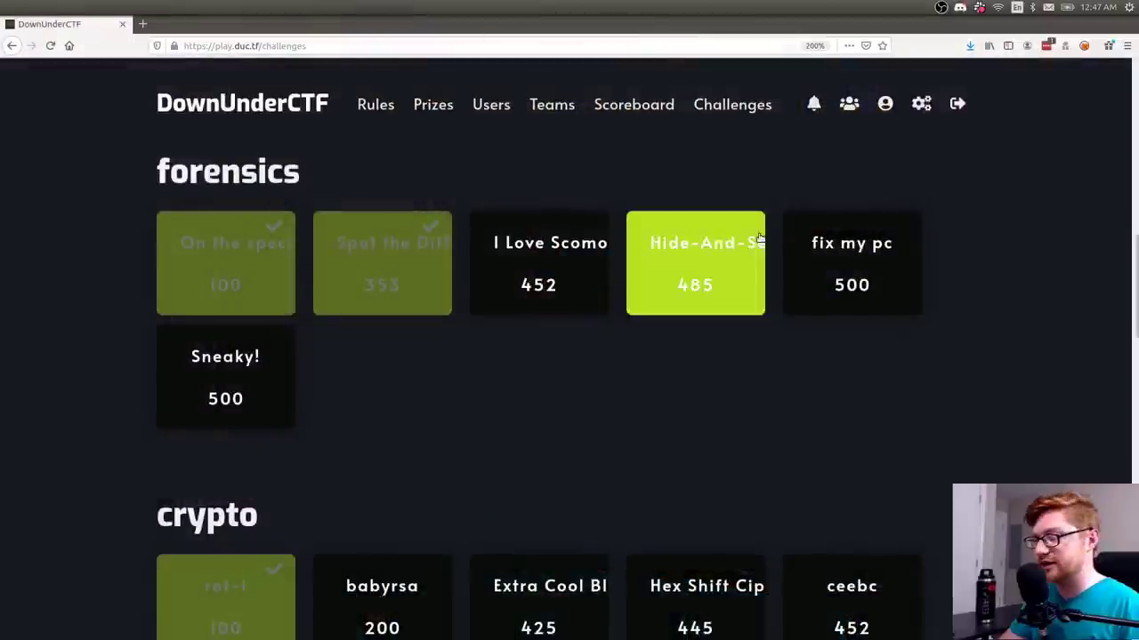
- Go fullscreen and open the On the spectrum forensics challenge to read its description
{"action": "key", "text": "F11"}
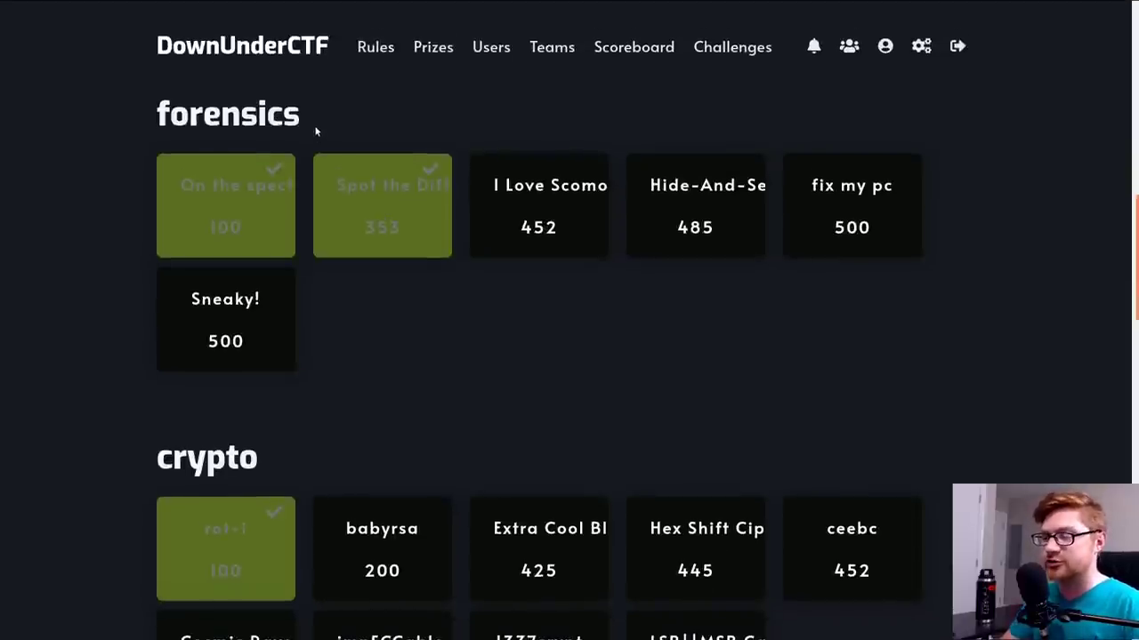
{"action": "double_click", "coordinate": [302, 115]}
{"action": "left_click", "coordinate": [213, 142]}
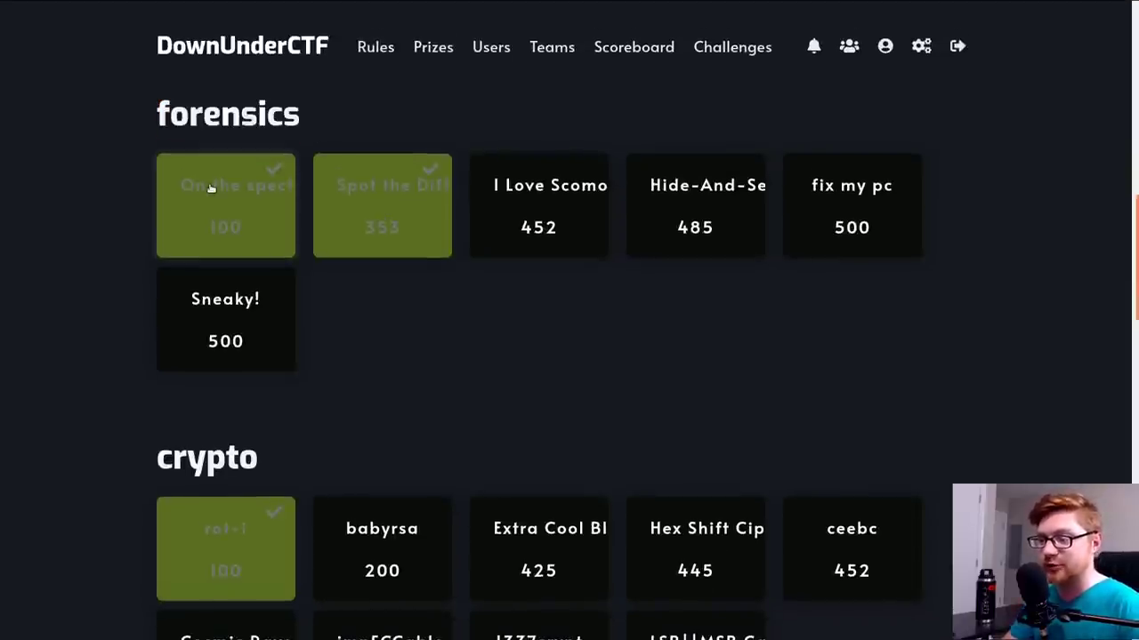
{"action": "left_click", "coordinate": [211, 189]}
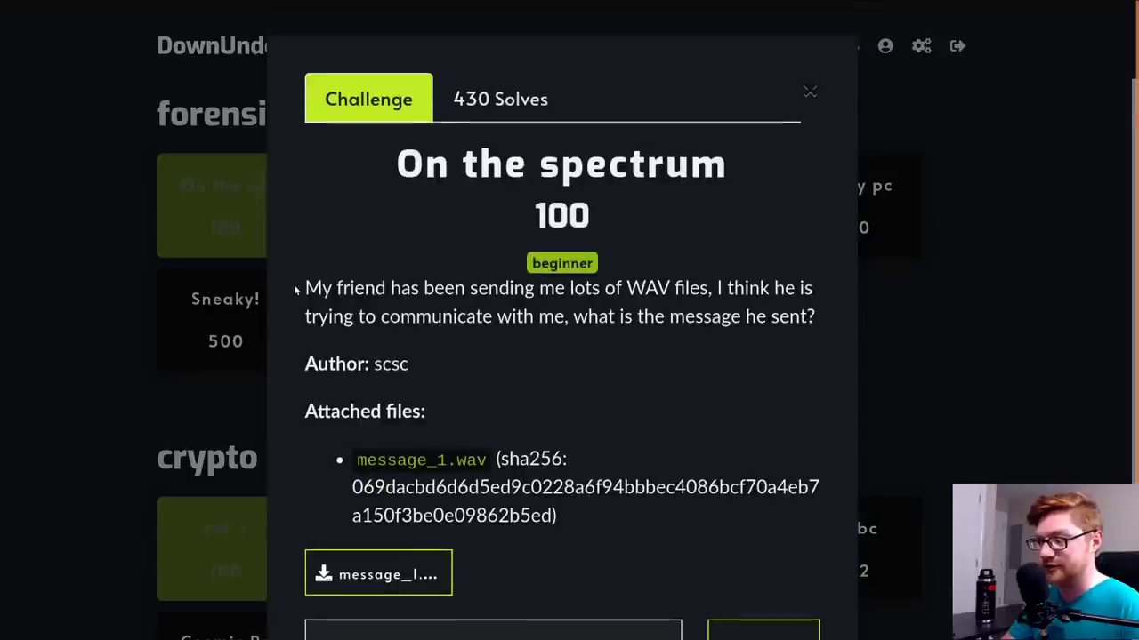
{"action": "left_click_drag", "start_coordinate": [305, 287], "coordinate": [628, 287]}
{"action": "left_click", "coordinate": [628, 287]}
{"action": "double_click", "coordinate": [628, 287]}
{"action": "left_click", "coordinate": [628, 287]}
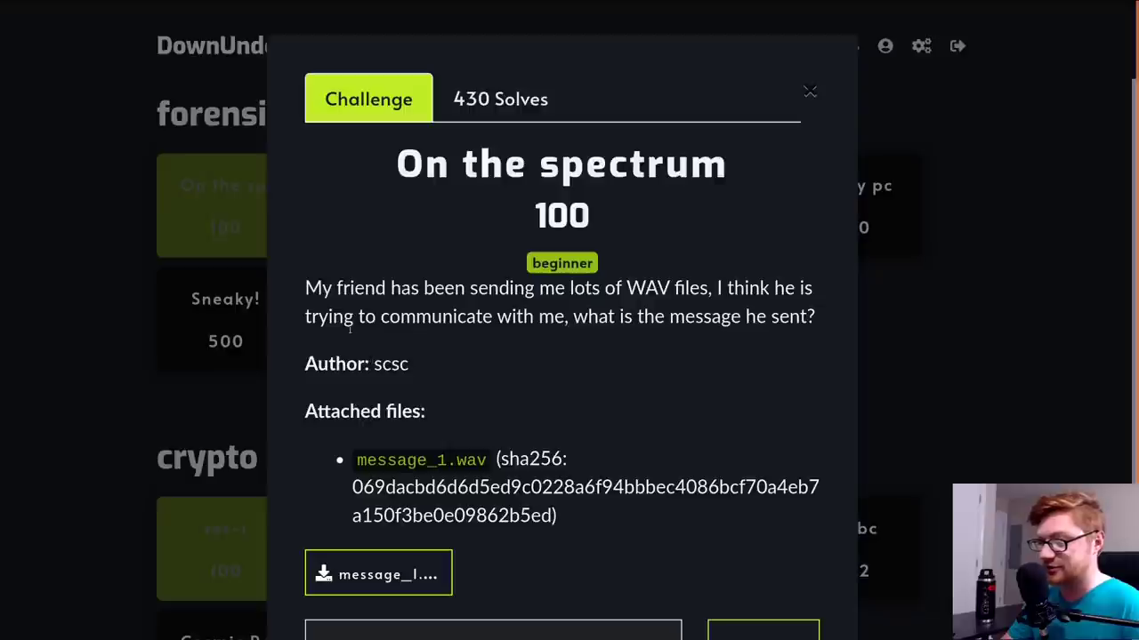
- Copy the message_1.wav download link, then open a terminal
{"action": "scroll", "coordinate": [727, 344], "scroll_direction": "down", "scroll_amount": 3}
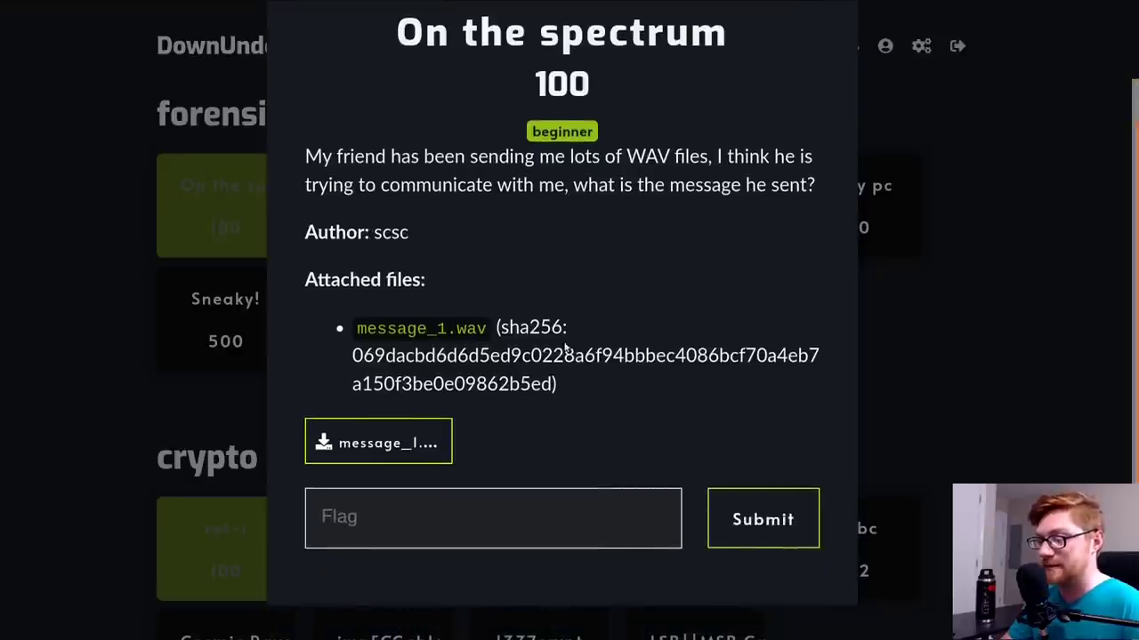
{"action": "right_click", "coordinate": [385, 426]}
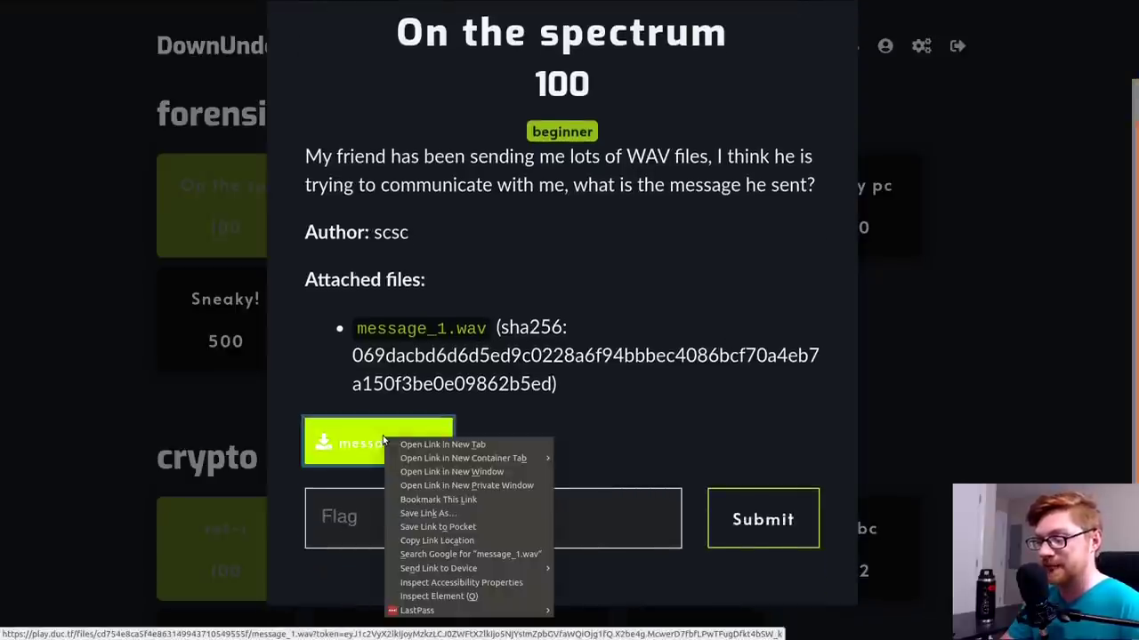
{"action": "left_click", "coordinate": [462, 538]}
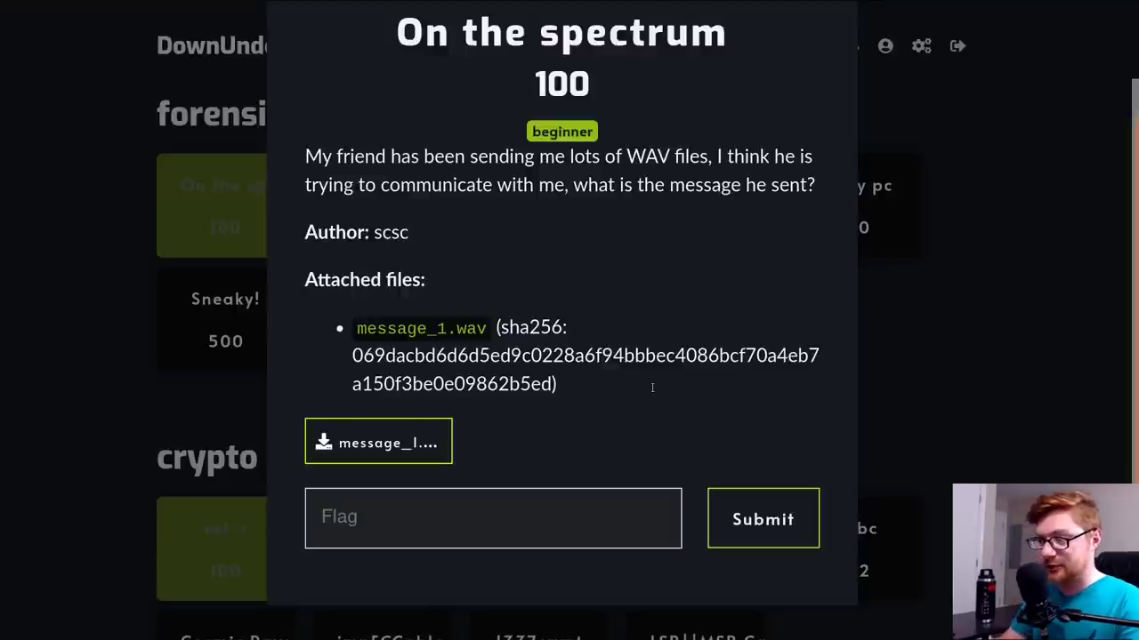
{"action": "key", "text": "ctrl+alt+t"}
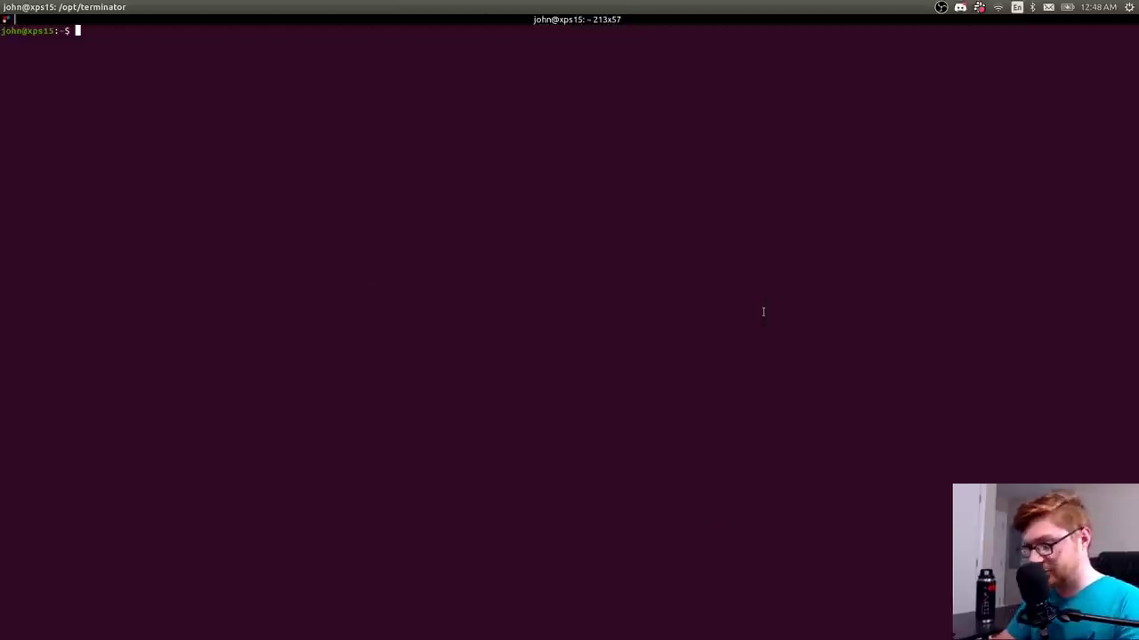
- Enlarge the terminal font, then create and enter ctf/ductf/forensics/yt-on_the_spectrum
{"action": "key", "text": "ctrl+plus"}
{"action": "key", "text": "ctrl+plus"}
{"action": "key", "text": "ctrl+plus"}
{"action": "key", "text": "ctrl+plus"}
{"action": "key", "text": "ctrl+plus"}
{"action": "key", "text": "ctrl+plus"}
{"action": "key", "text": "ctrl+plus"}
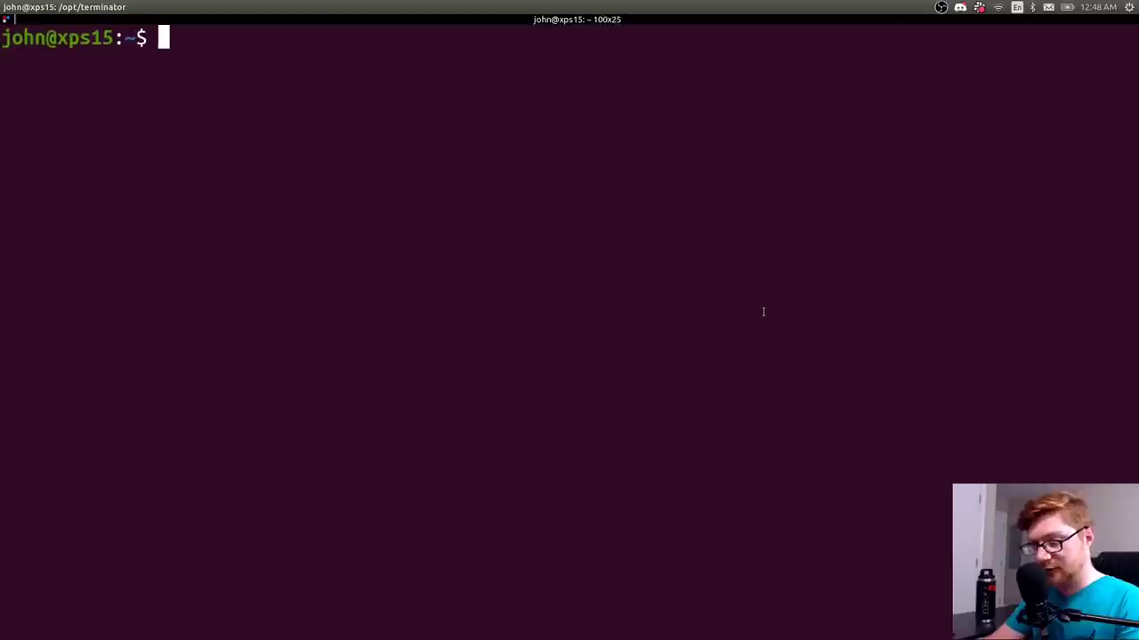
{"action": "type", "text": "cd ctf/d"}
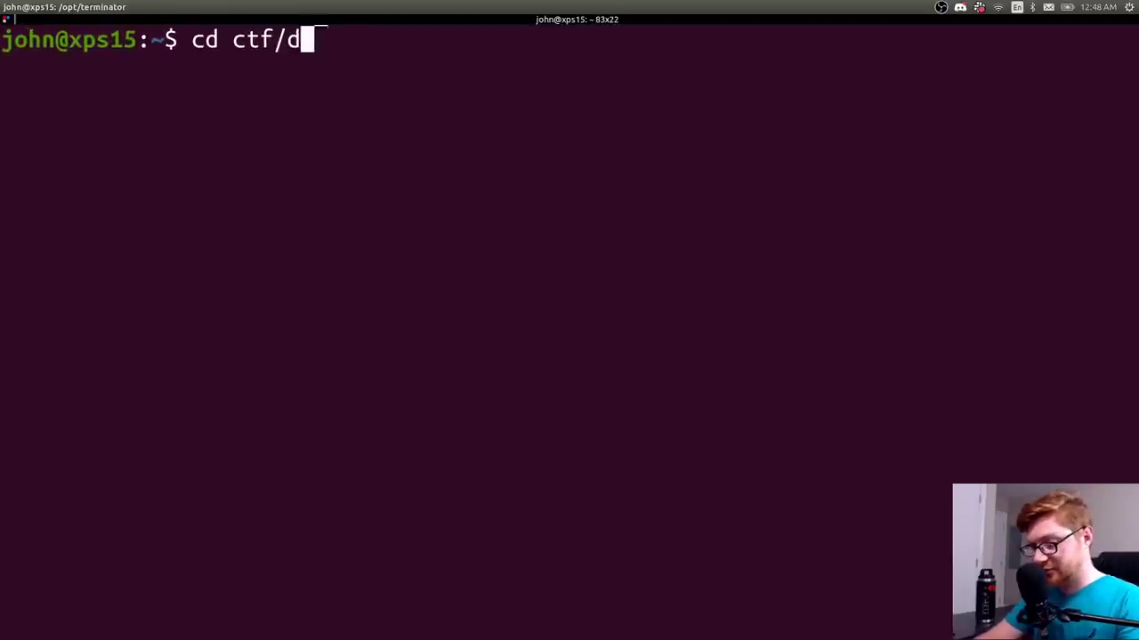
{"action": "type", "text": "uctf/forensics/"}
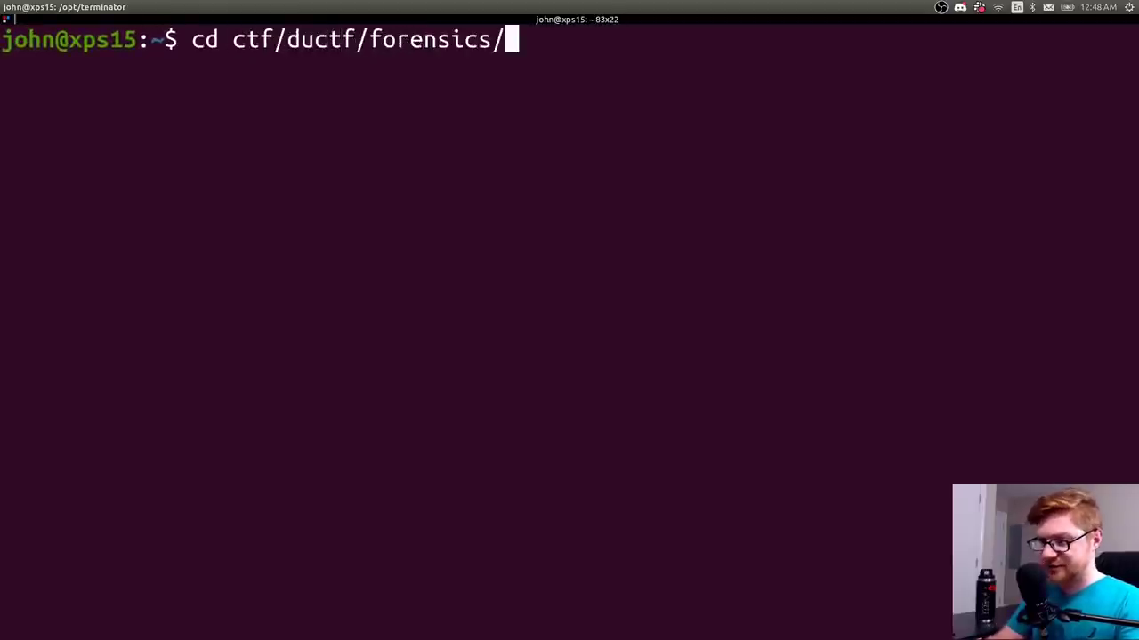
{"action": "key", "text": "Return"}
{"action": "type", "text": "mkdir yt-"}
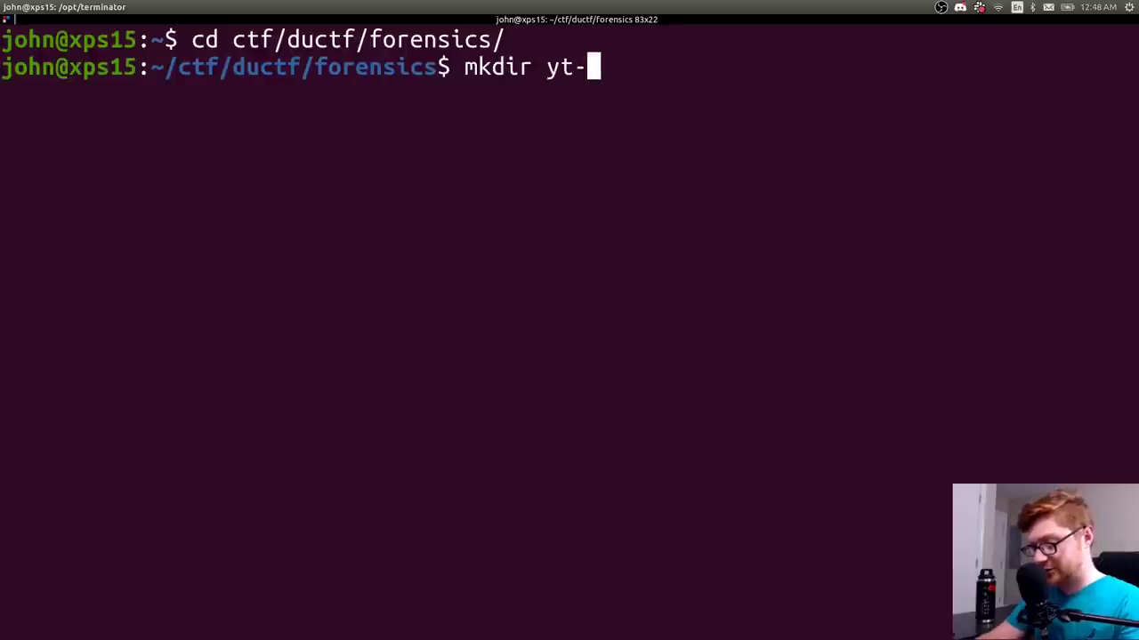
{"action": "type", "text": "on_t"}
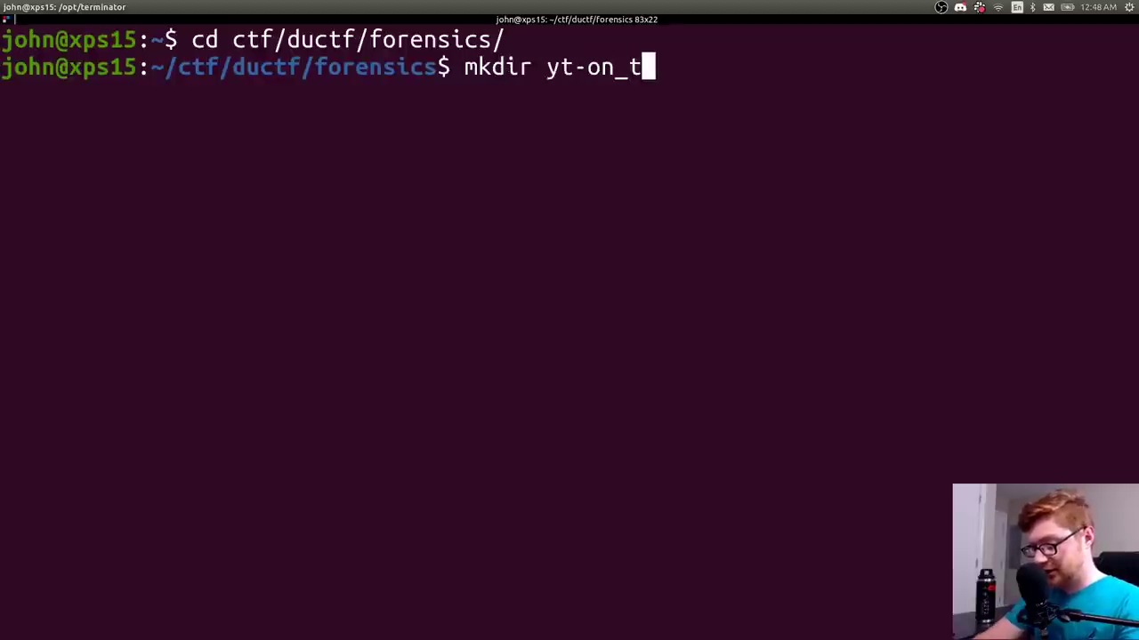
{"action": "type", "text": "he_spectrum"}
{"action": "key", "text": "Return"}
{"action": "type", "text": "cd "}
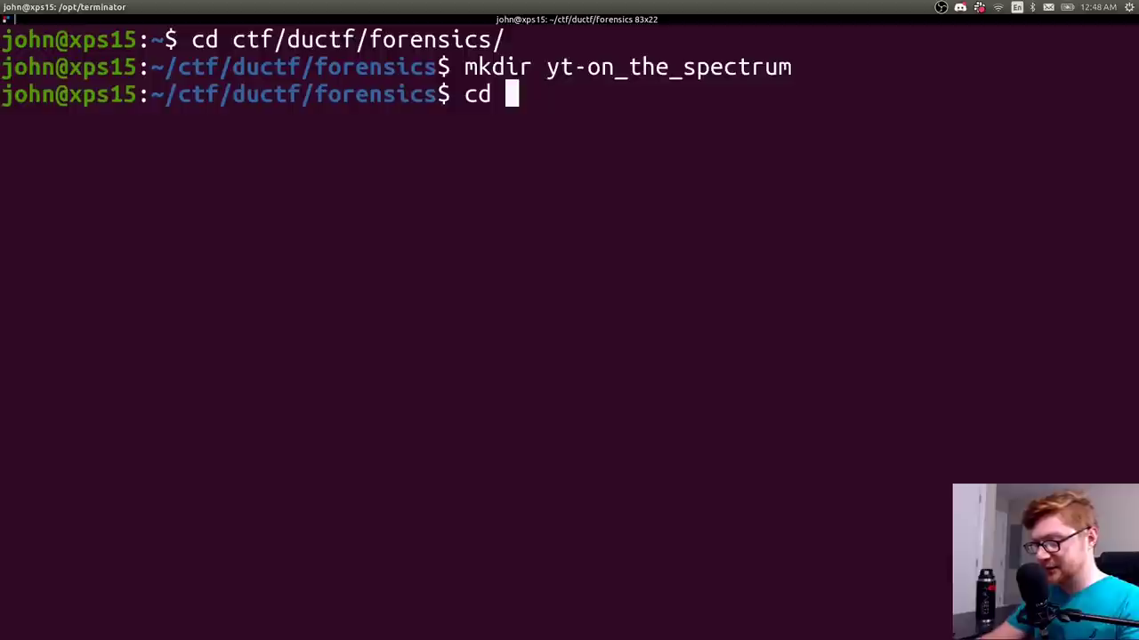
{"action": "type", "text": "yt-on_the_spectrum/"}
{"action": "key", "text": "Return"}
- Download the copied link with wget, saving it as message_1.wav
{"action": "type", "text": "wget \""}
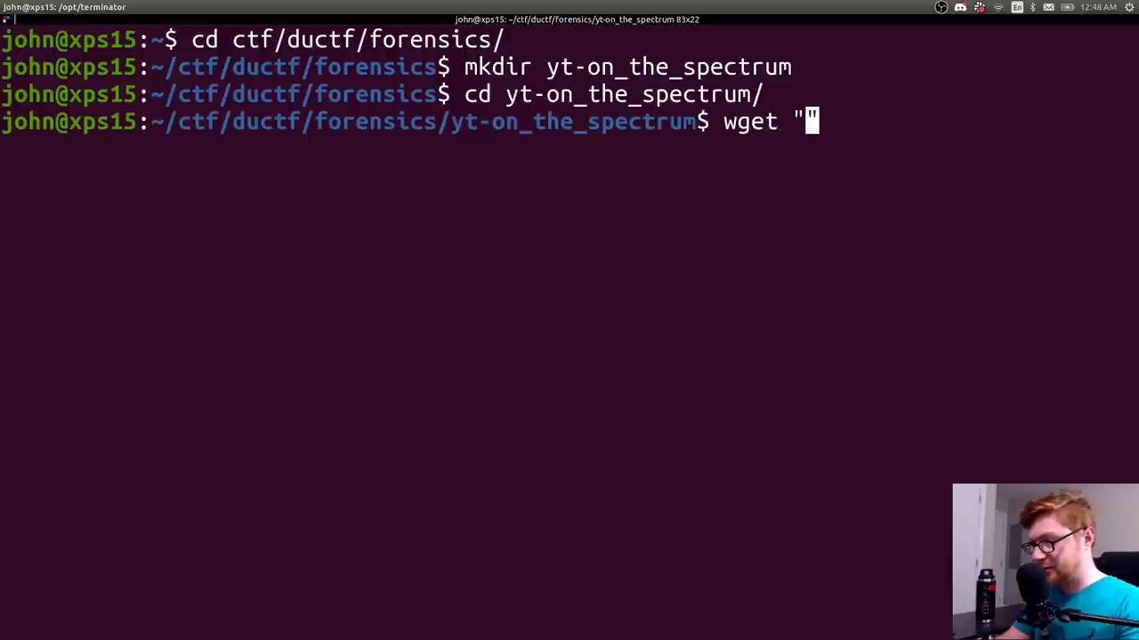
{"action": "key", "text": "ctrl+shift+v"}
{"action": "type", "text": "\""}
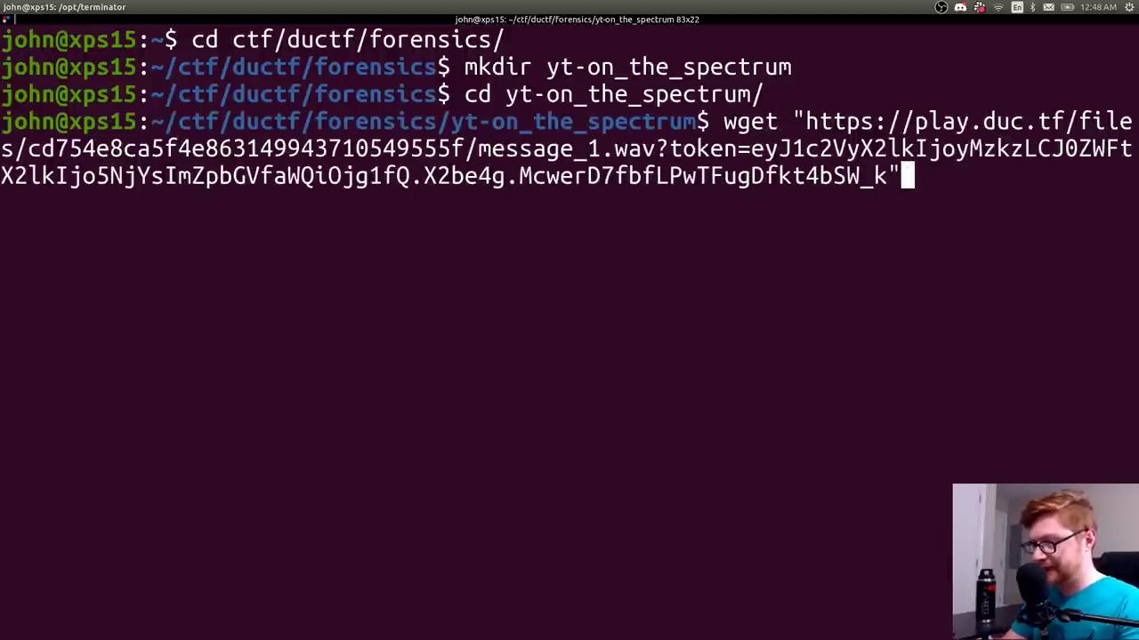
{"action": "type", "text": " -O "}
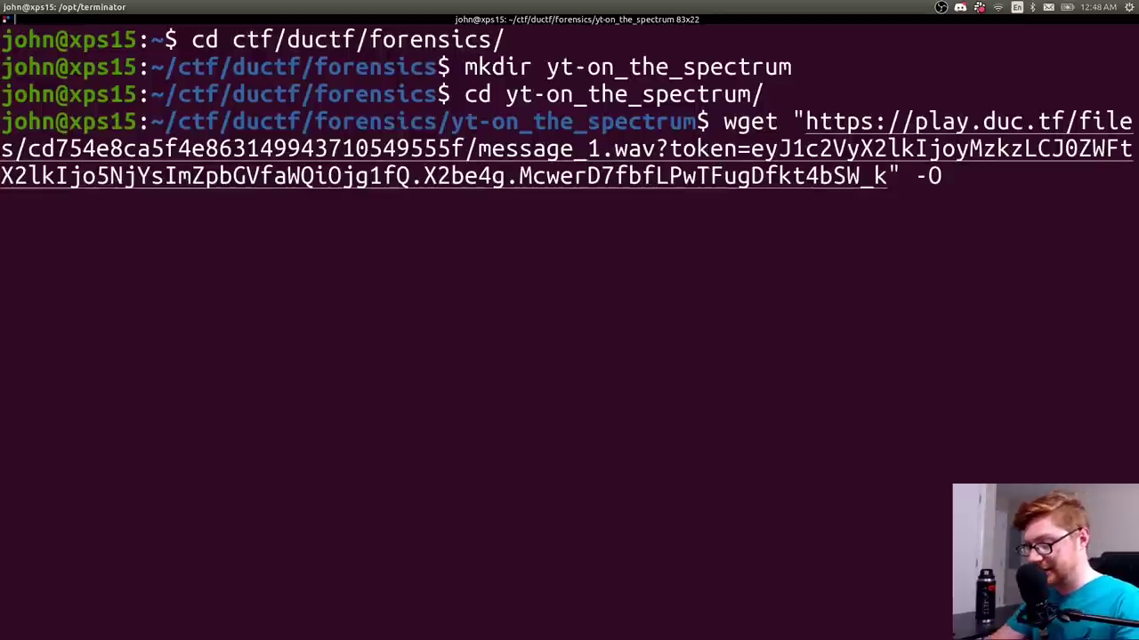
{"action": "type", "text": "message_1.wa"}
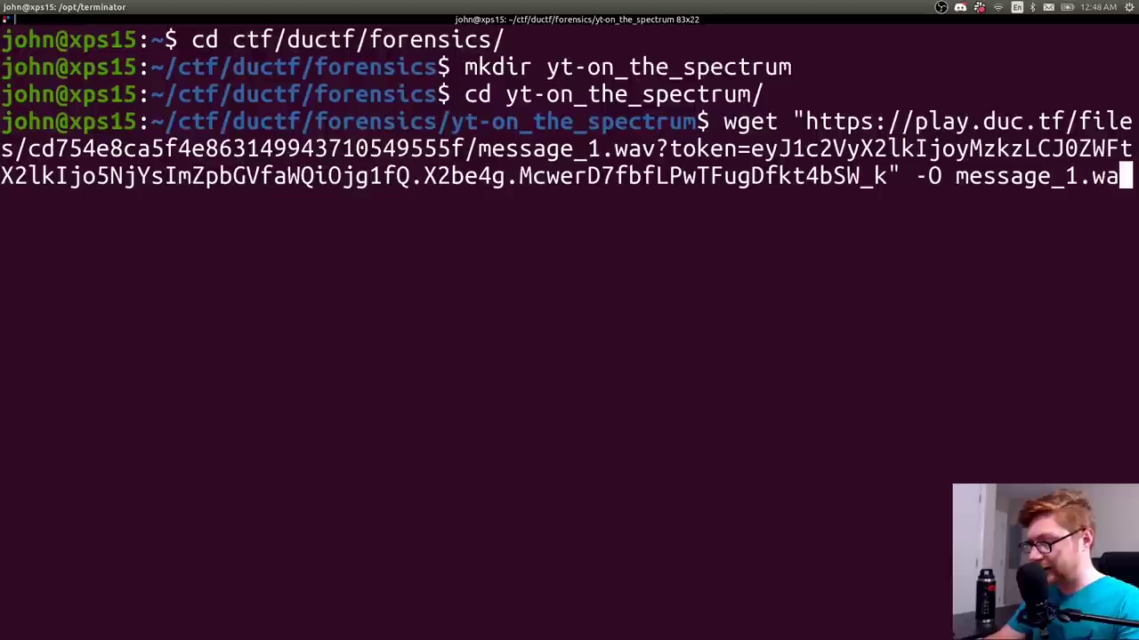
{"action": "type", "text": "v"}
{"action": "key", "text": "Return"}
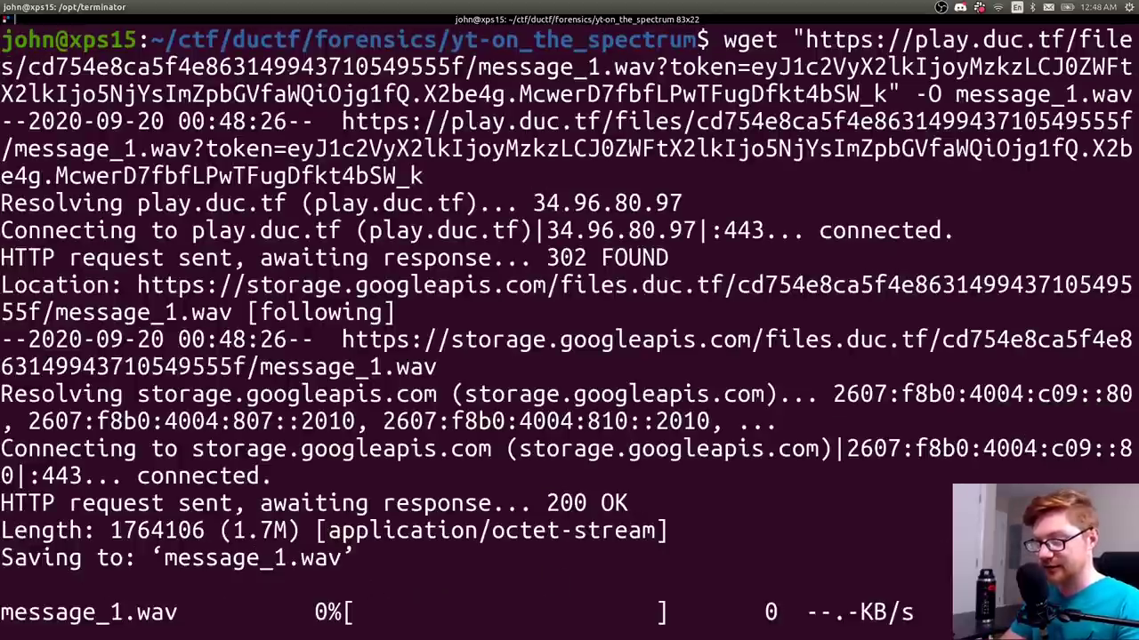
{"action": "key", "text": "ctrl+l"}
- List the folder to confirm message_1.wav is there
{"action": "type", "text": "ls"}
{"action": "key", "text": "Return"}
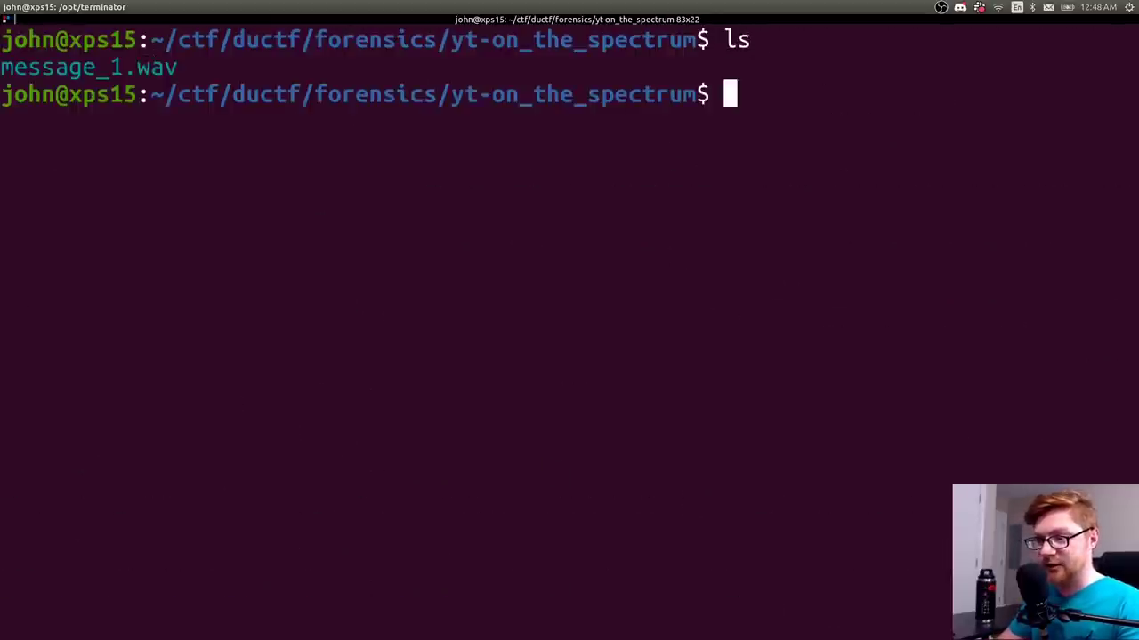
{"action": "double_click", "coordinate": [53, 67]}
{"action": "left_click", "coordinate": [211, 127]}
- Play message_1.wav with mplayer, stop it, and return to the challenge page
{"action": "type", "text": "mp"}
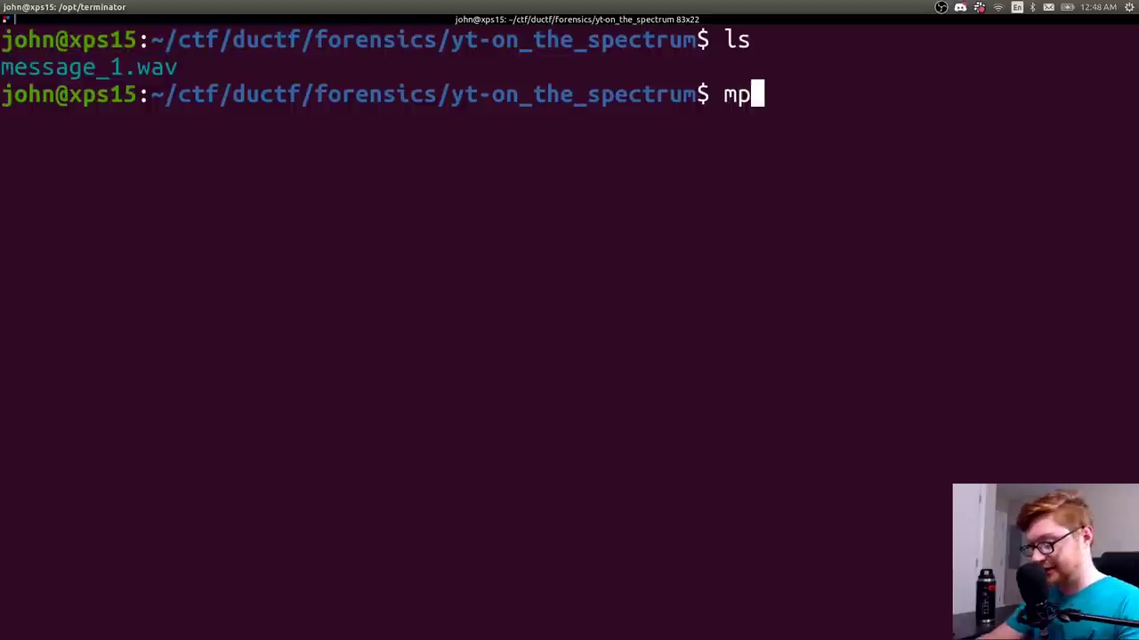
{"action": "type", "text": "layer"}
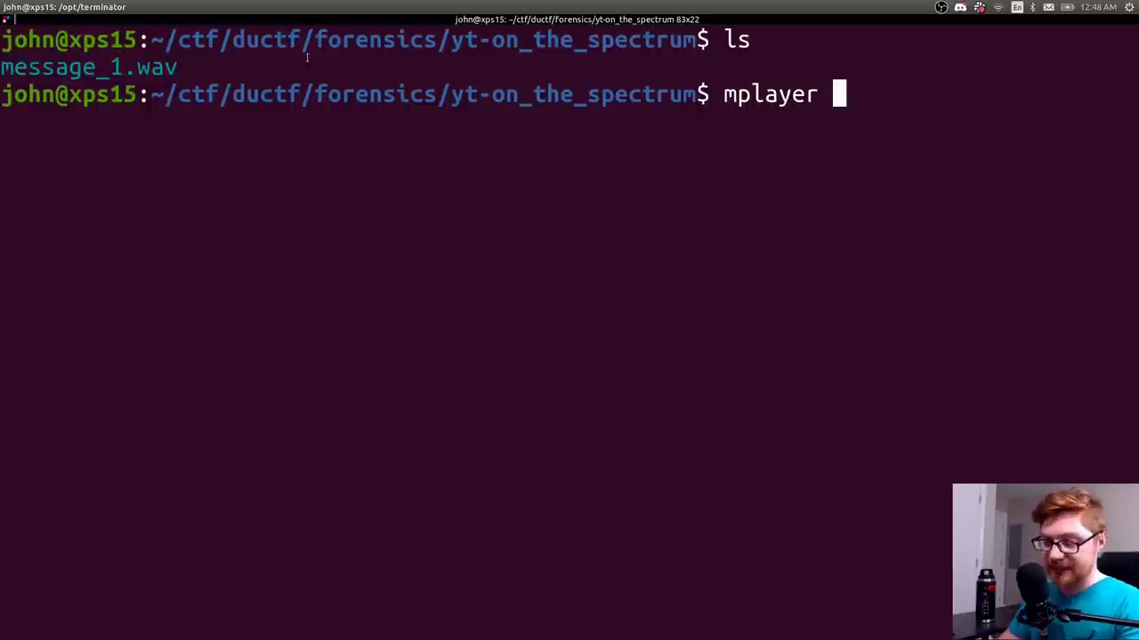
{"action": "key", "text": "XF86AudioLowerVolume"}
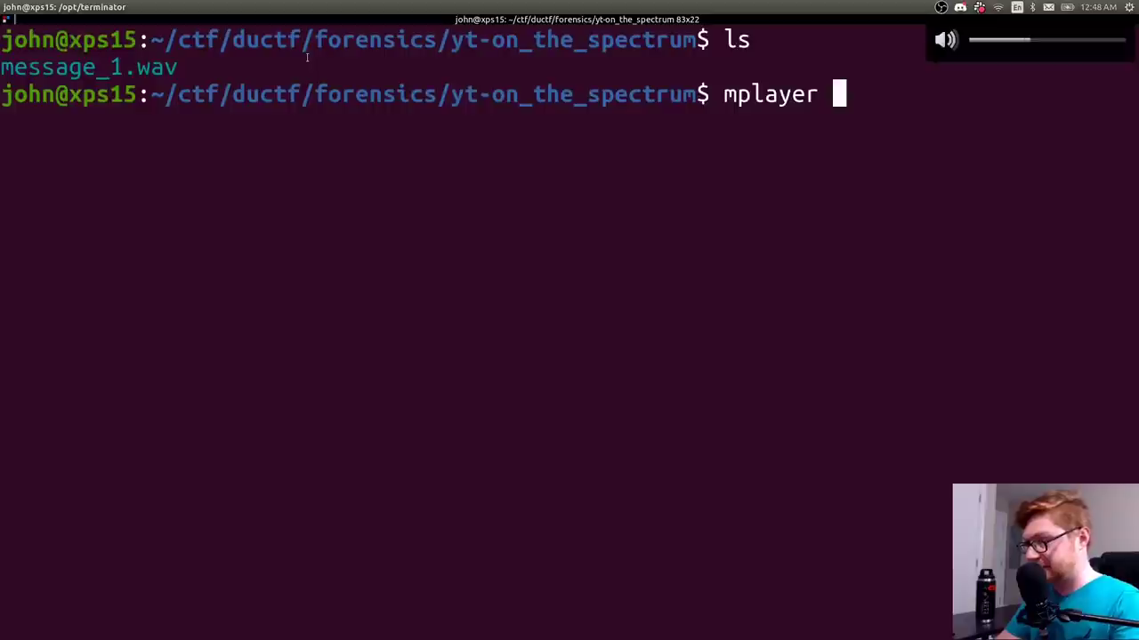
{"action": "type", "text": "mes"}
{"action": "key", "text": "Tab"}
{"action": "key", "text": "Return"}
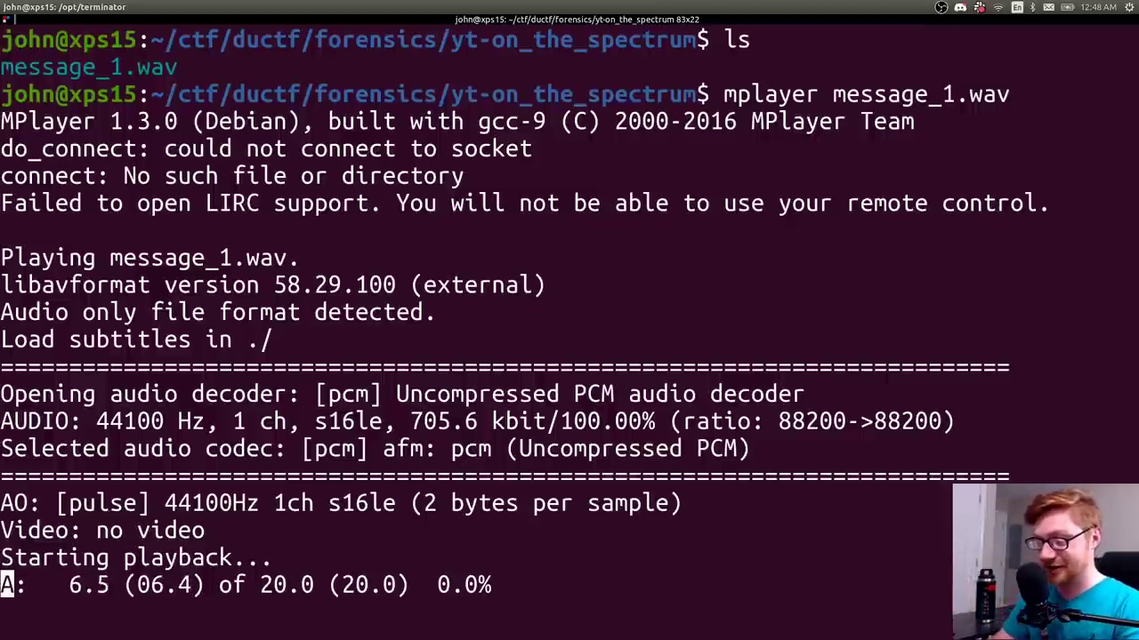
{"action": "key", "text": "ctrl+c"}
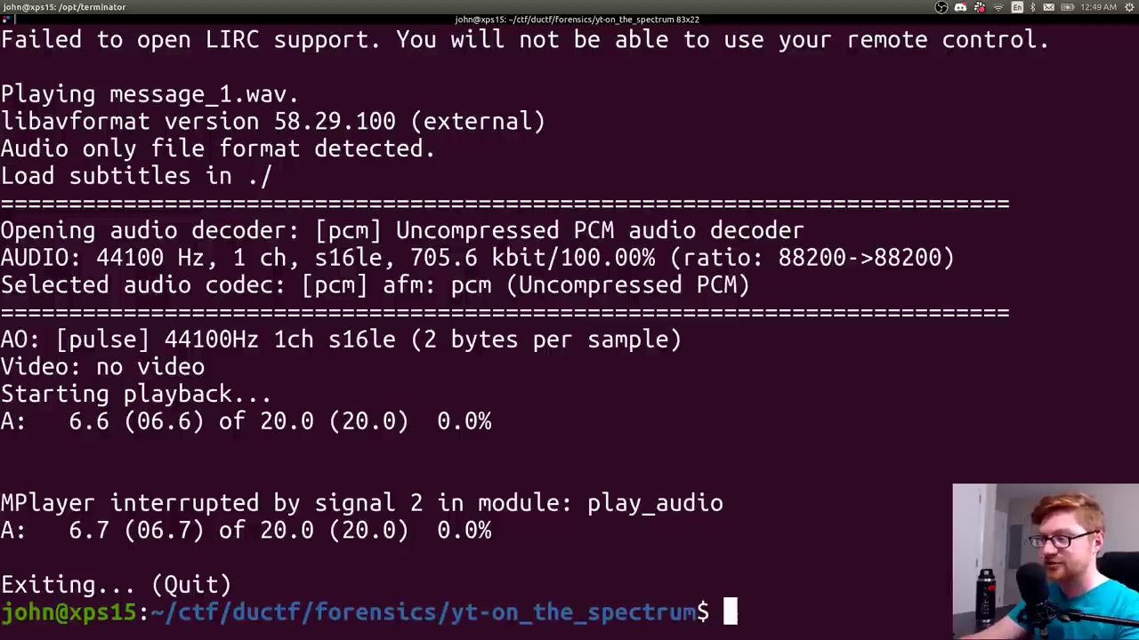
{"action": "key", "text": "alt+Tab"}
{"action": "key", "text": "alt+Tab"}
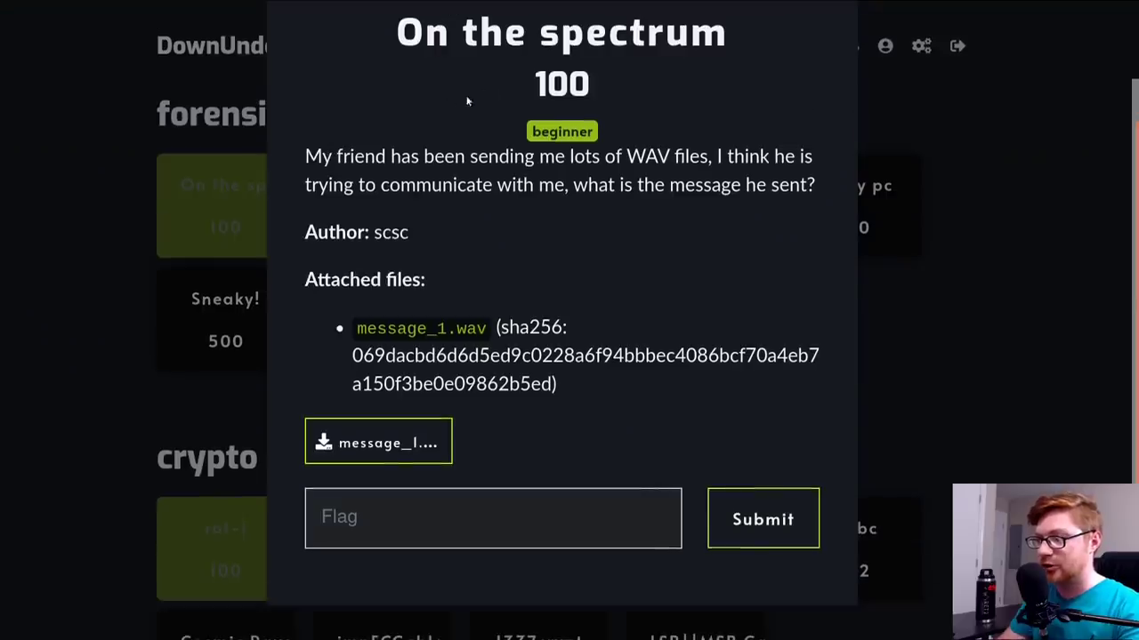
- Search Google for 'spectrogram', read the definition snippet, and exit fullscreen
{"action": "left_click_drag", "start_coordinate": [429, 37], "coordinate": [716, 40]}
{"action": "left_click", "coordinate": [716, 45]}
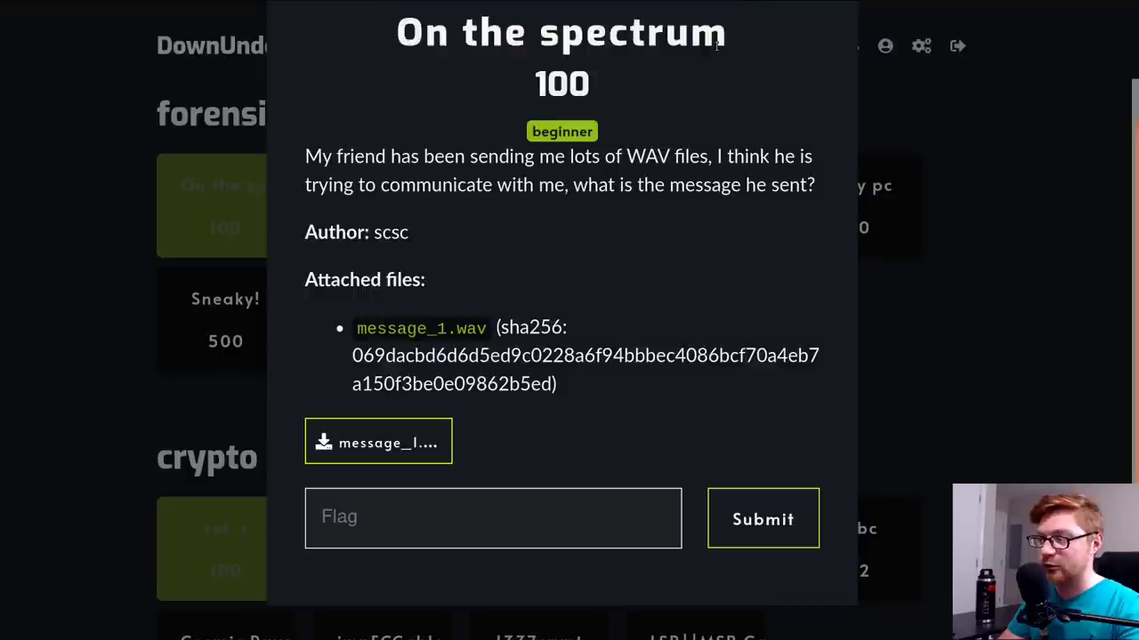
{"action": "key", "text": "ctrl+t"}
{"action": "type", "text": "spect"}
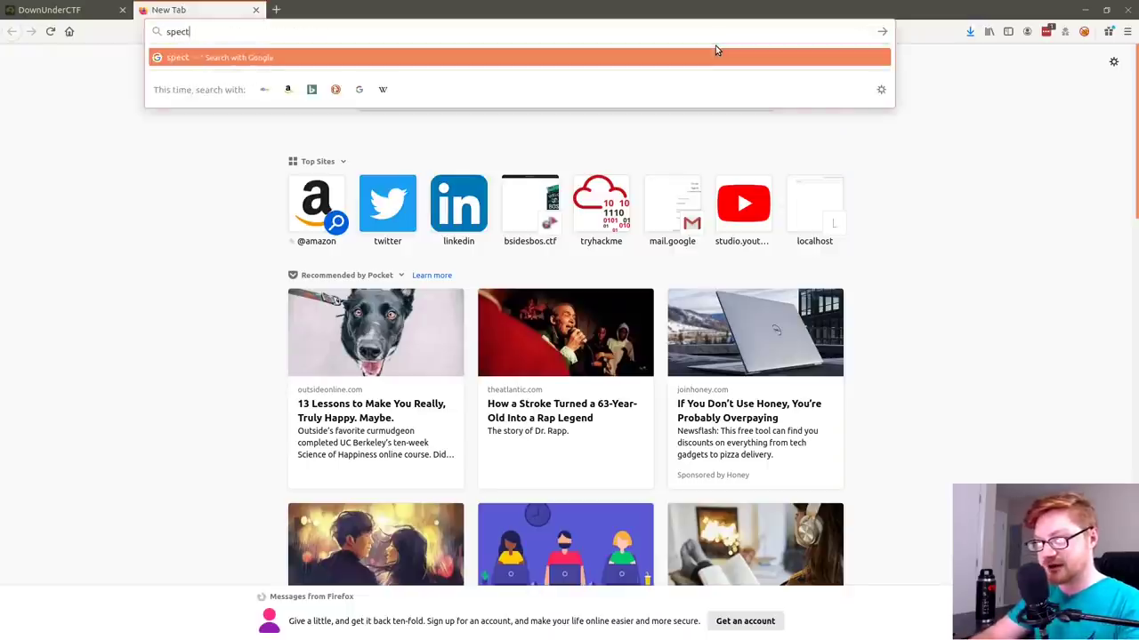
{"action": "type", "text": "rogram"}
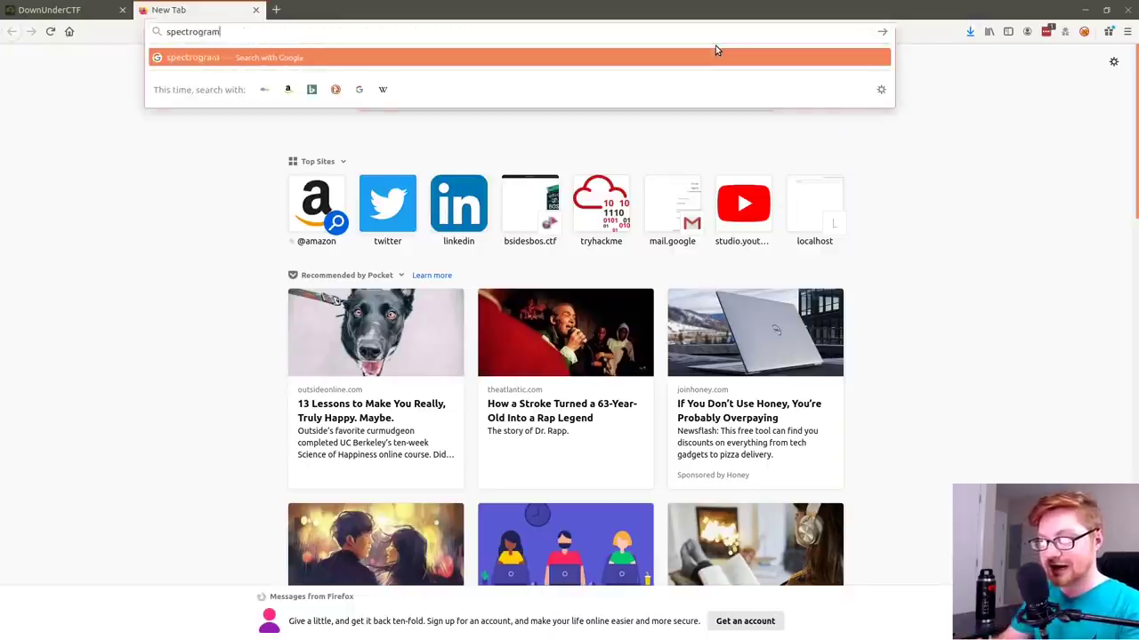
{"action": "key", "text": "Return"}
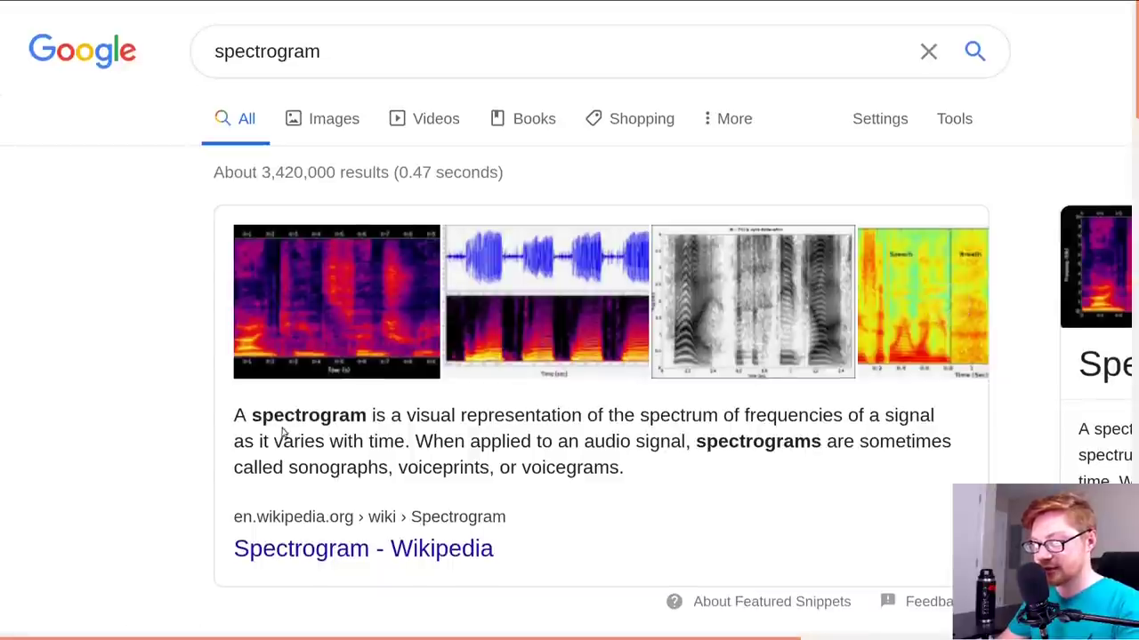
{"action": "left_click_drag", "start_coordinate": [658, 416], "coordinate": [723, 422]}
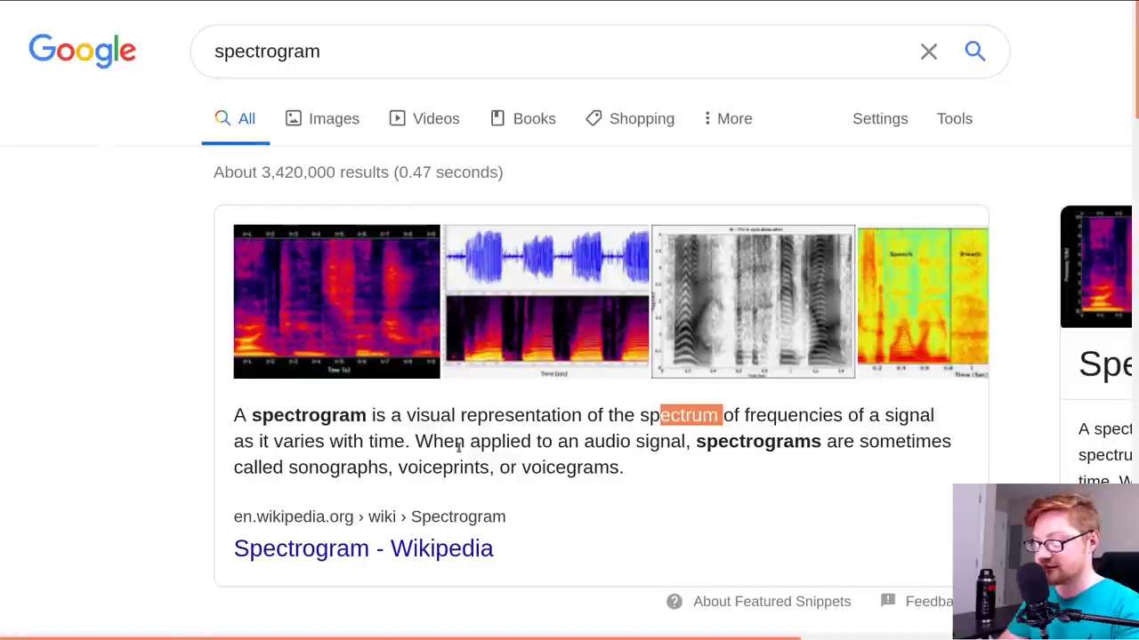
{"action": "left_click", "coordinate": [566, 442]}
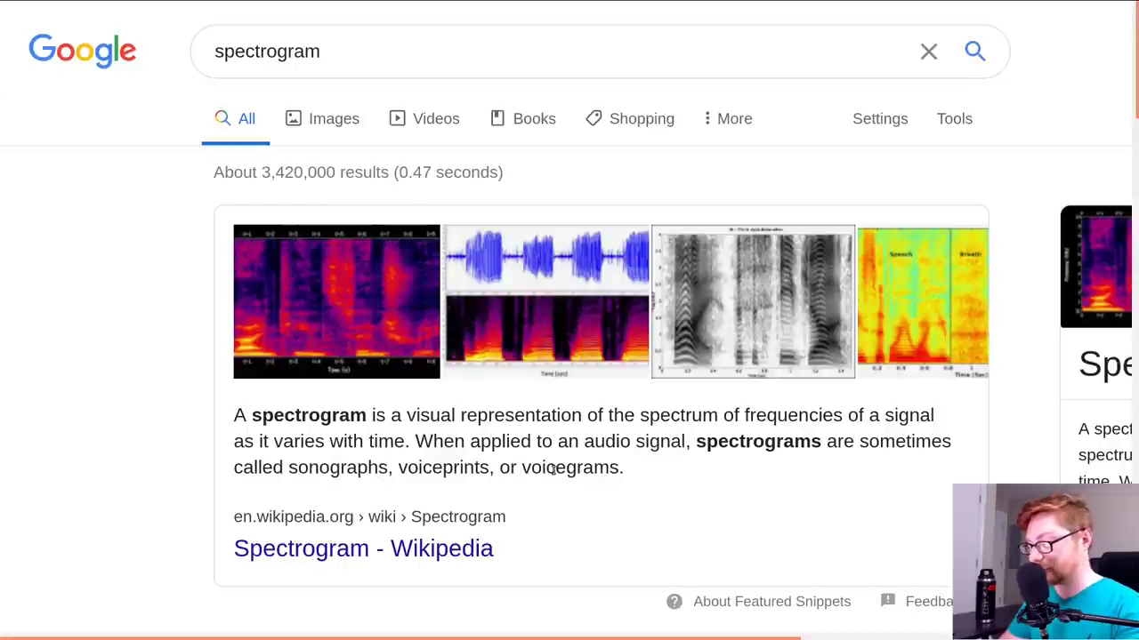
{"action": "key", "text": "F11"}
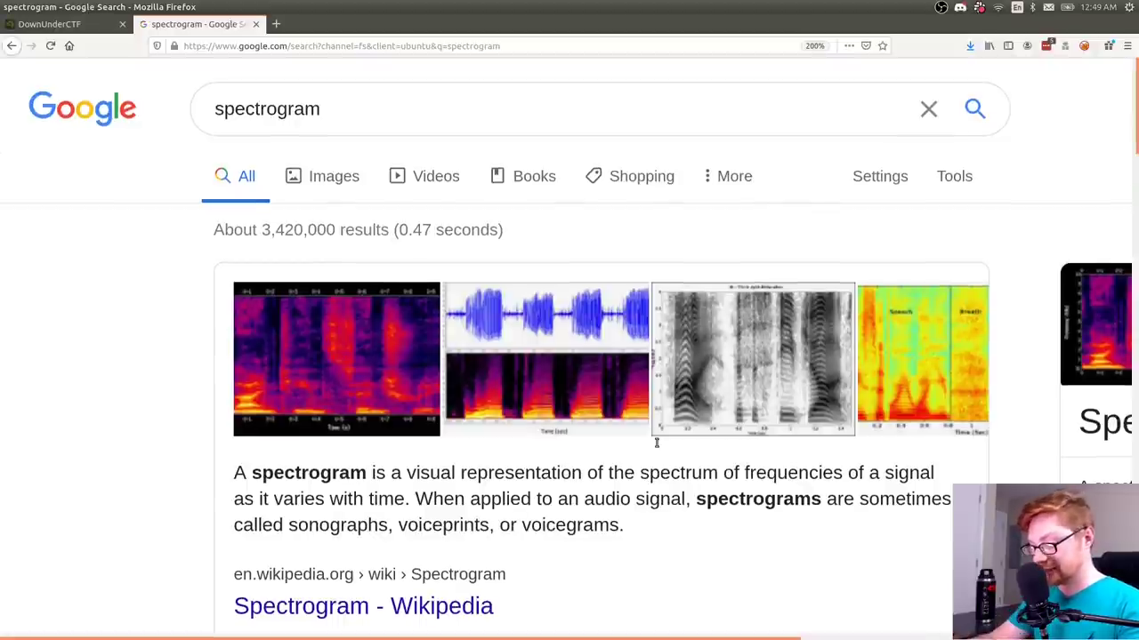
{"action": "key", "text": "ctrl+t"}
- Find sonicvisualiser.org and save the version 4.2 64-bit Ubuntu .deb package
{"action": "type", "text": "sonic v"}
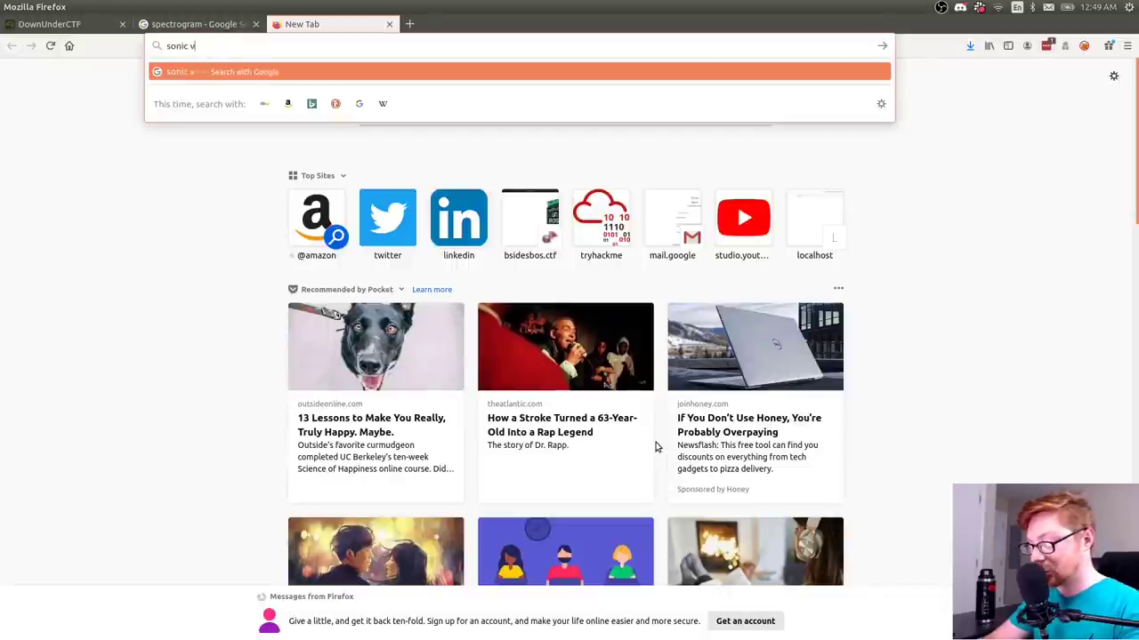
{"action": "type", "text": "isualizer"}
{"action": "key", "text": "Return"}
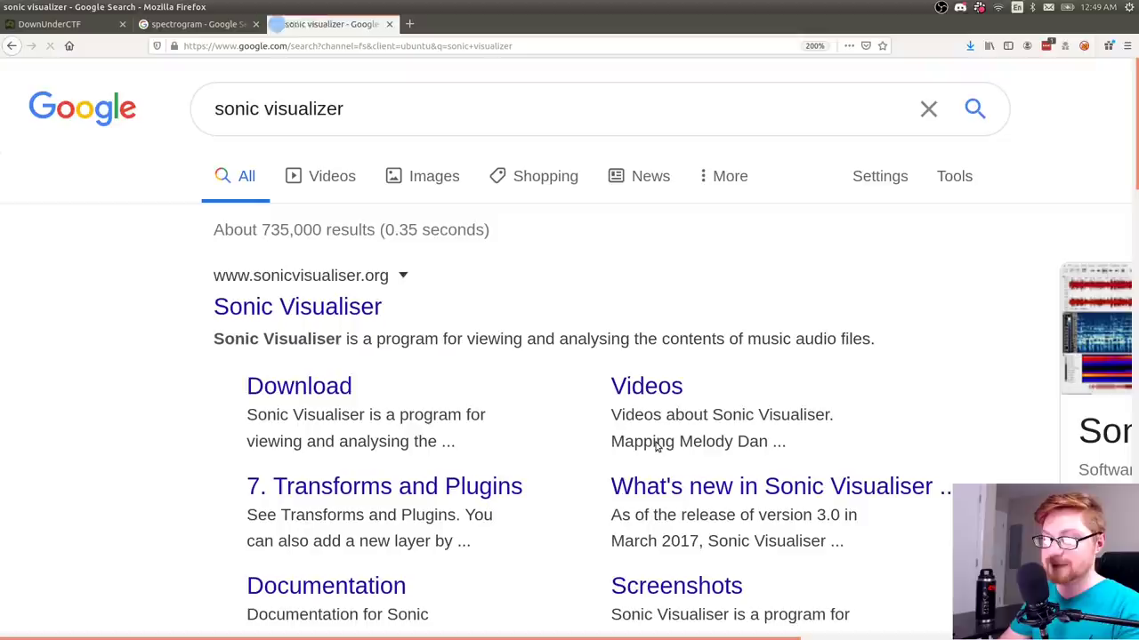
{"action": "left_click", "coordinate": [237, 310]}
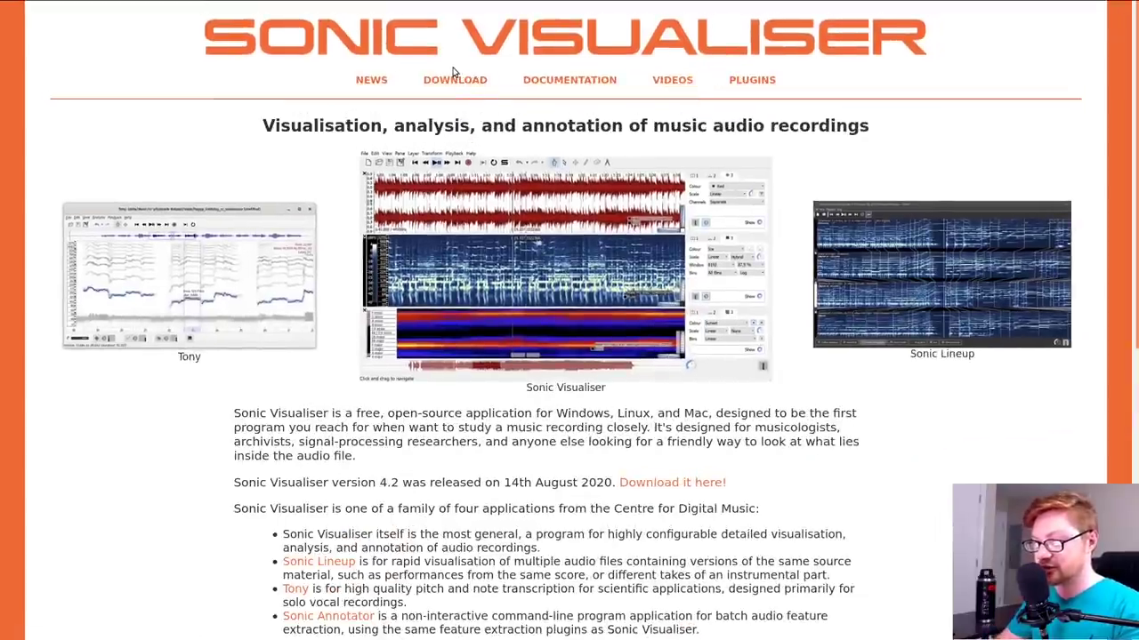
{"action": "left_click", "coordinate": [453, 78]}
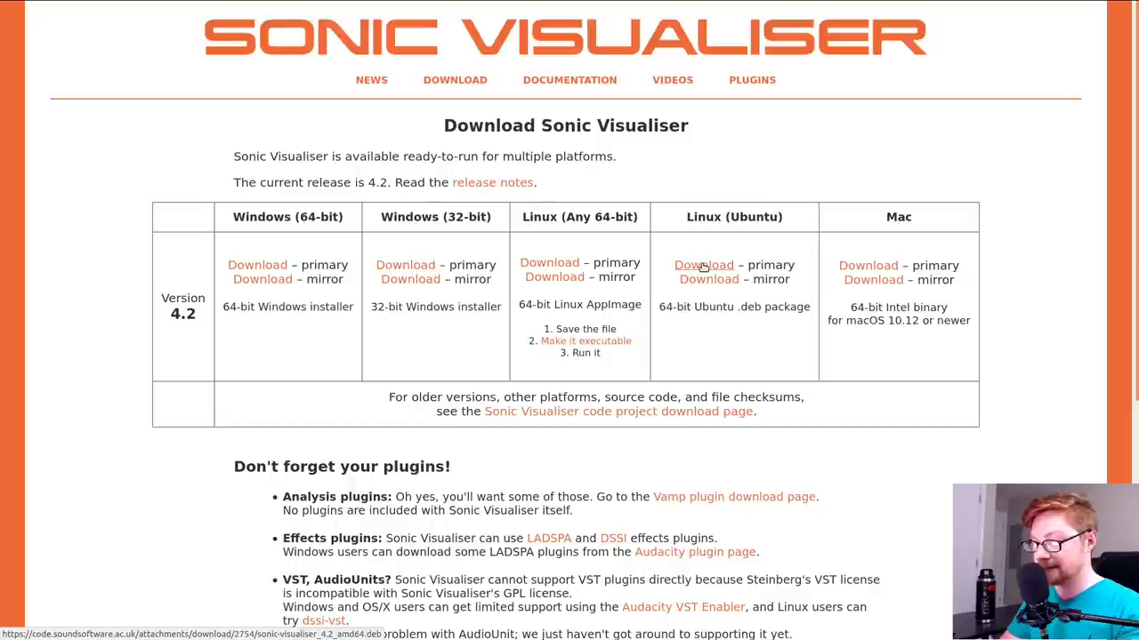
{"action": "left_click", "coordinate": [703, 266]}
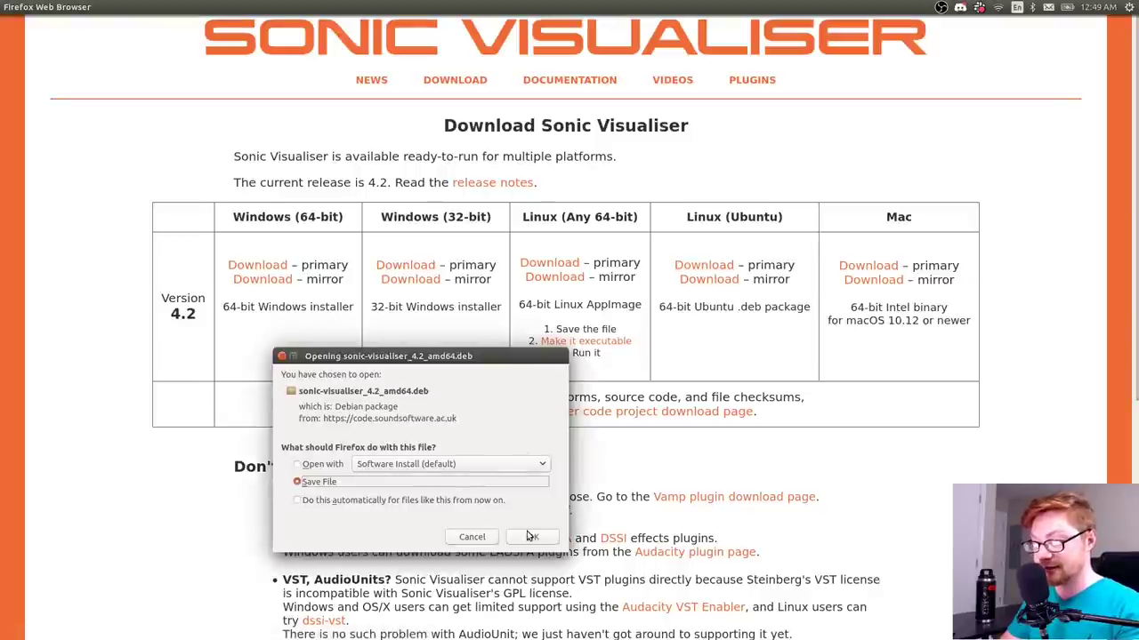
{"action": "left_click", "coordinate": [532, 537]}
{"action": "key", "text": "alt+Tab"}
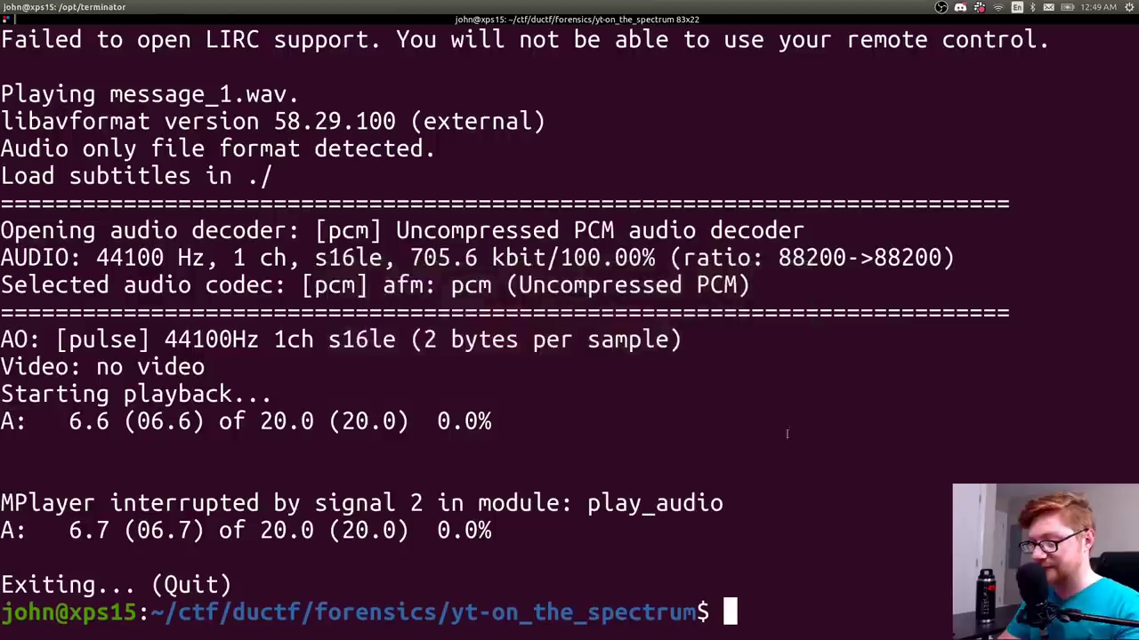
- Move sonic-visualiser_4.2_amd64.deb from Downloads into this folder and check its file type
{"action": "key", "text": "ctrl+l"}
{"action": "type", "text": "mv ~/Downloads/"}
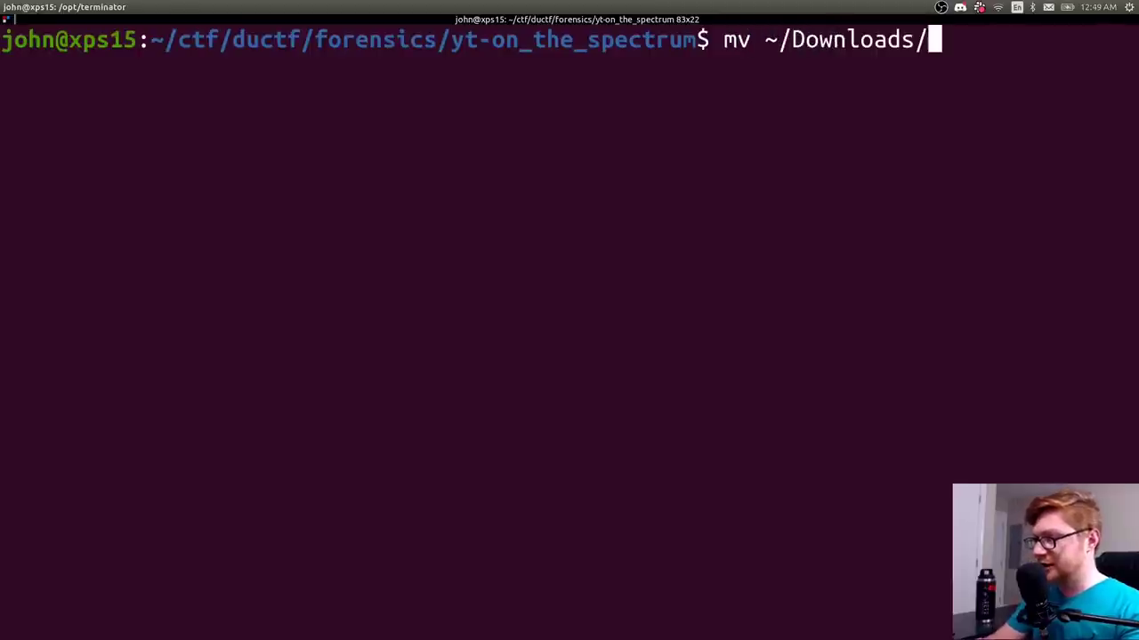
{"action": "type", "text": "sonic-visualiser_4.2_amd64.deb ."}
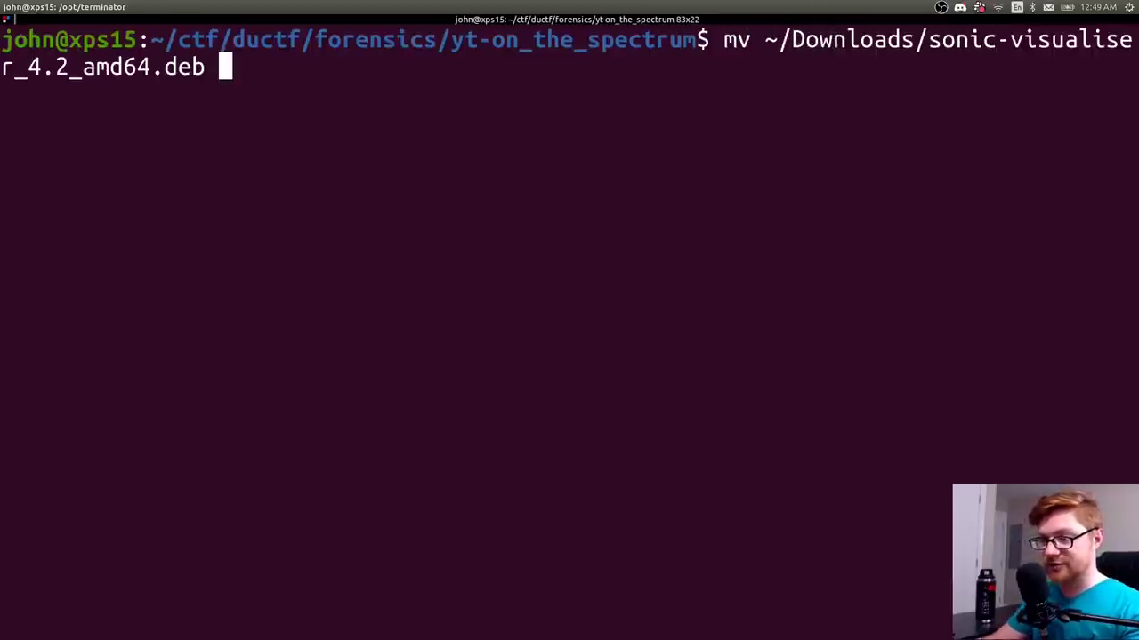
{"action": "key", "text": "Return"}
{"action": "type", "text": "ls"}
{"action": "key", "text": "Return"}
{"action": "type", "text": "file sonic-visualiser_4.2_amd64.deb"}
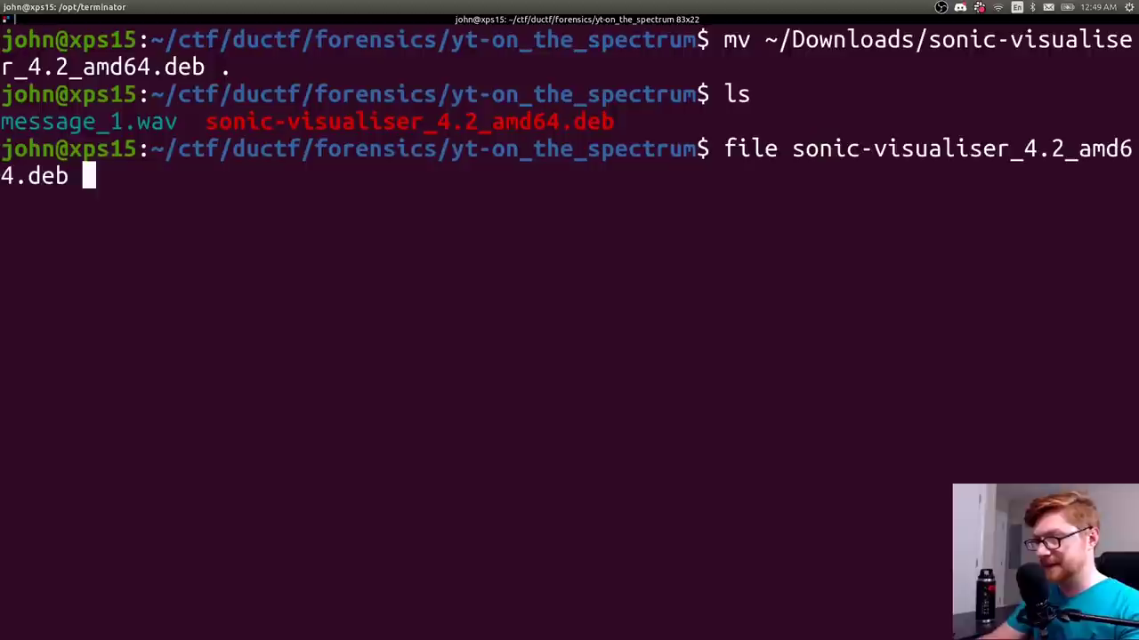
{"action": "key", "text": "Return"}
- Install the .deb with sudo dpkg -i and select the resulting missing-dependency error lines
{"action": "type", "text": "sud"}
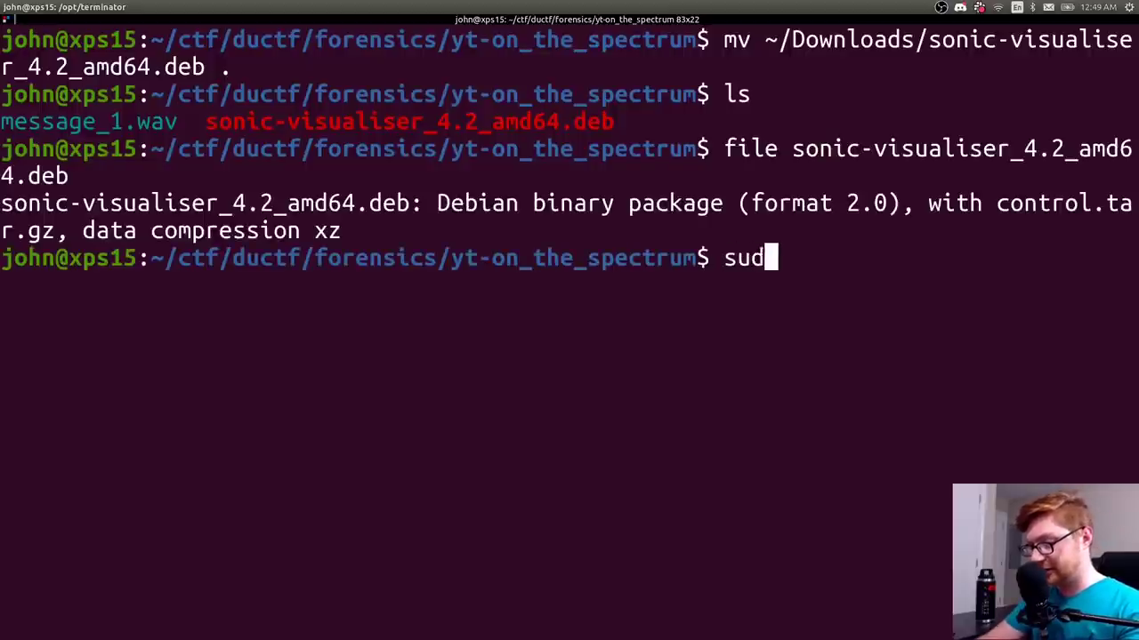
{"action": "type", "text": "o dpkg -i s"}
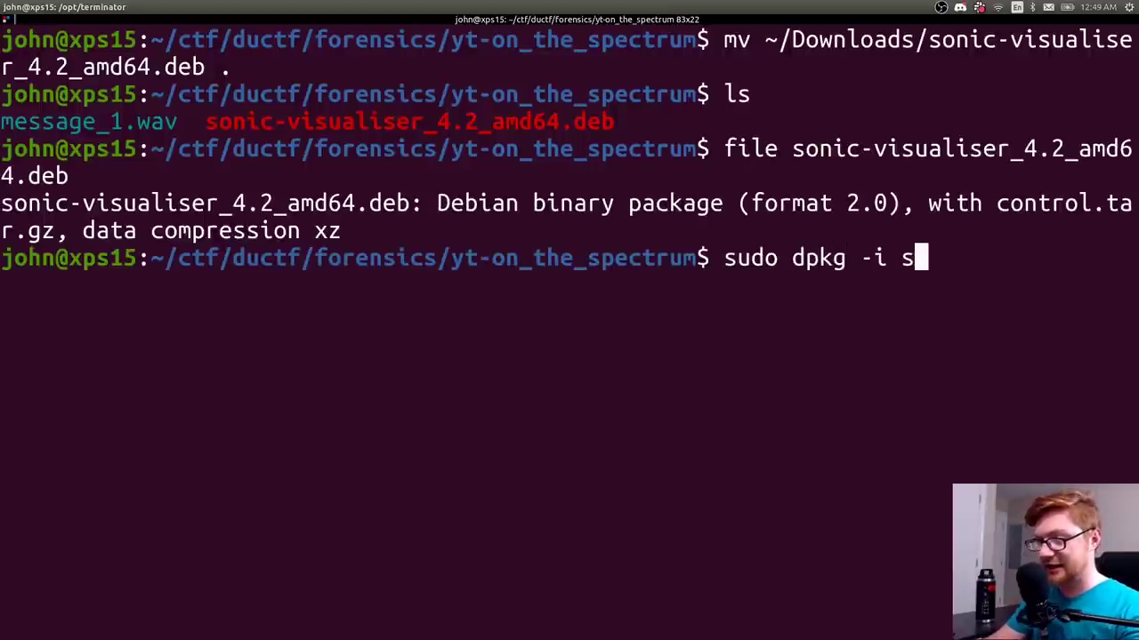
{"action": "key", "text": "Tab"}
{"action": "key", "text": "Return"}
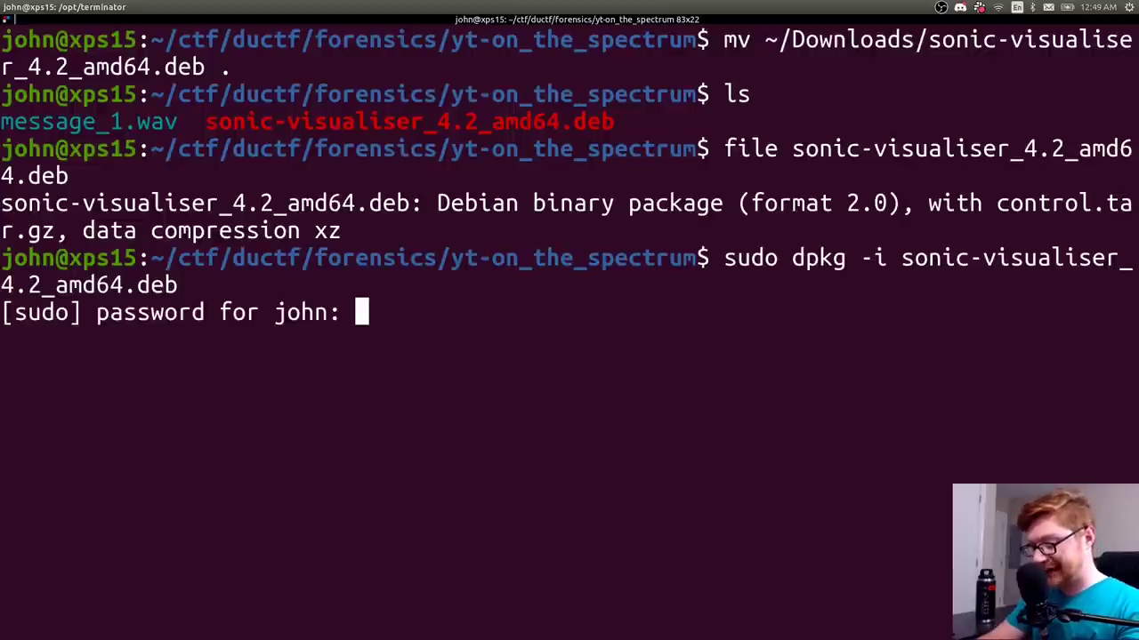
{"action": "key", "text": "Return"}
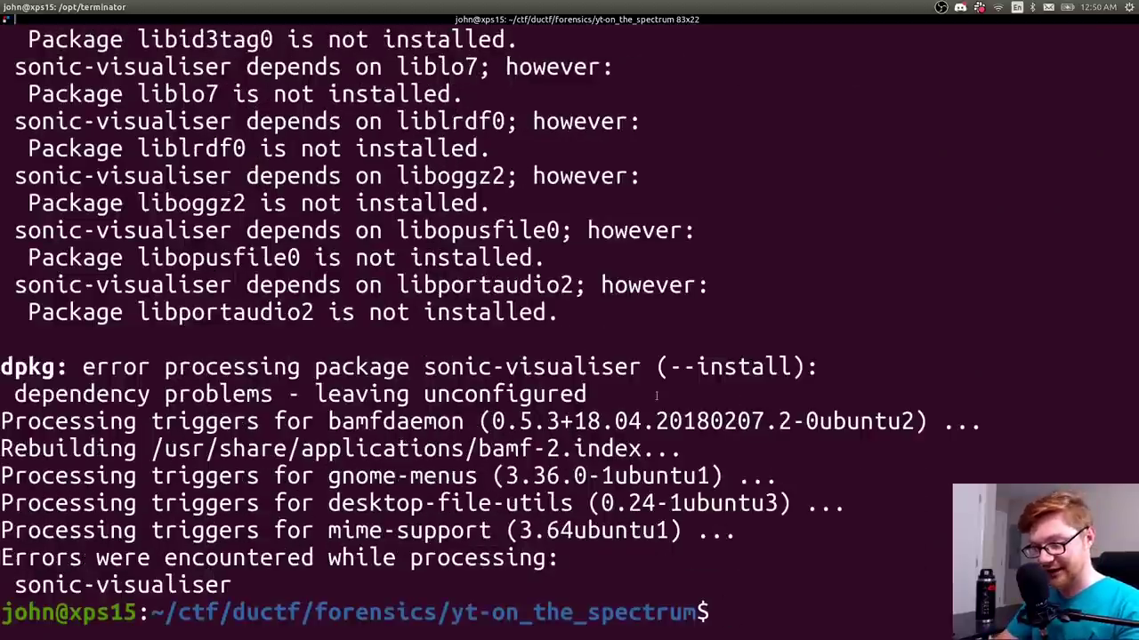
{"action": "scroll", "coordinate": [542, 403], "scroll_direction": "up", "scroll_amount": 3}
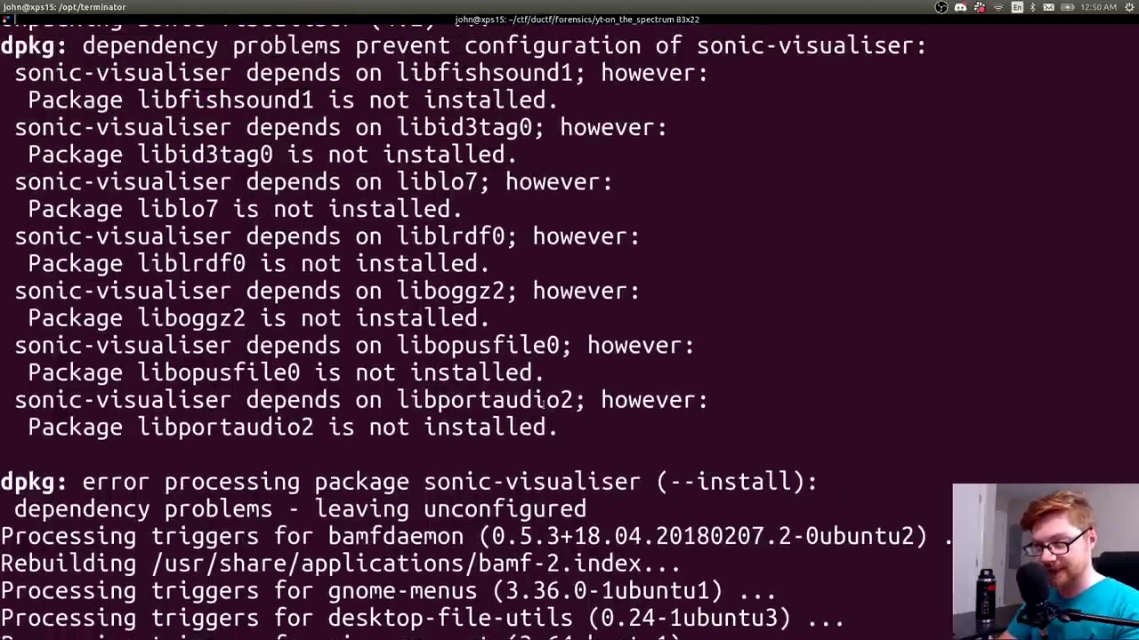
{"action": "scroll", "coordinate": [543, 405], "scroll_direction": "up", "scroll_amount": 5}
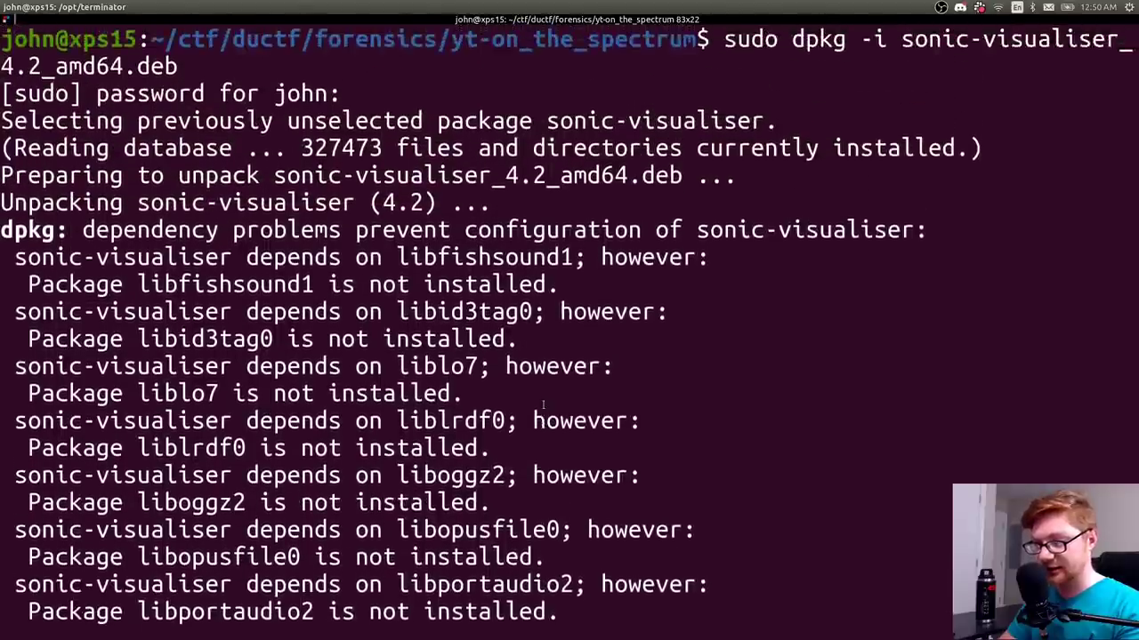
{"action": "scroll", "coordinate": [543, 405], "scroll_direction": "down", "scroll_amount": 1}
{"action": "scroll", "coordinate": [542, 405], "scroll_direction": "down", "scroll_amount": 2}
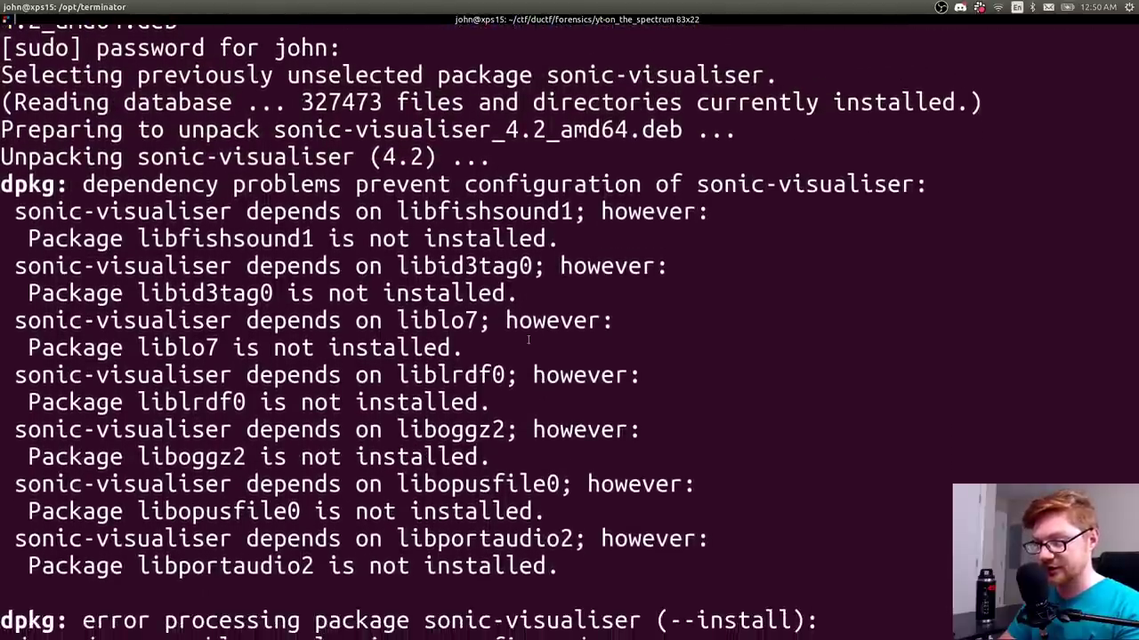
{"action": "double_click", "coordinate": [488, 210]}
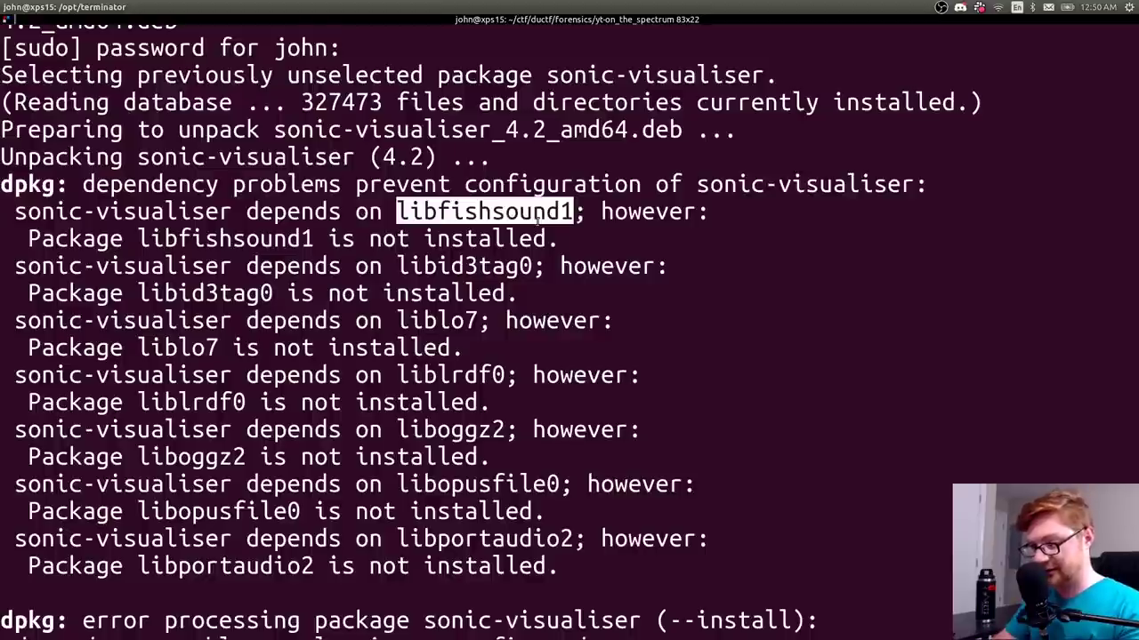
{"action": "scroll", "coordinate": [537, 221], "scroll_direction": "down", "scroll_amount": 3}
{"action": "scroll", "coordinate": [535, 263], "scroll_direction": "up", "scroll_amount": 2}
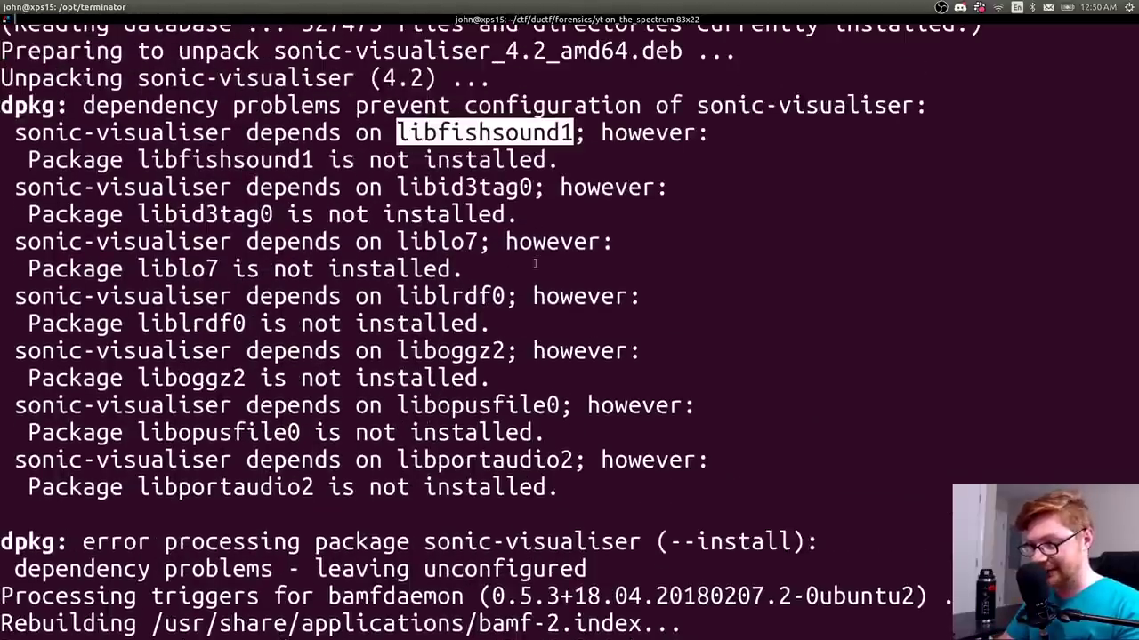
{"action": "left_click_drag", "start_coordinate": [567, 504], "coordinate": [3, 133]}
- Paste the dependency errors into a new maximized Sublime Text file
{"action": "key", "text": "ctrl+l"}
{"action": "type", "text": "subl"}
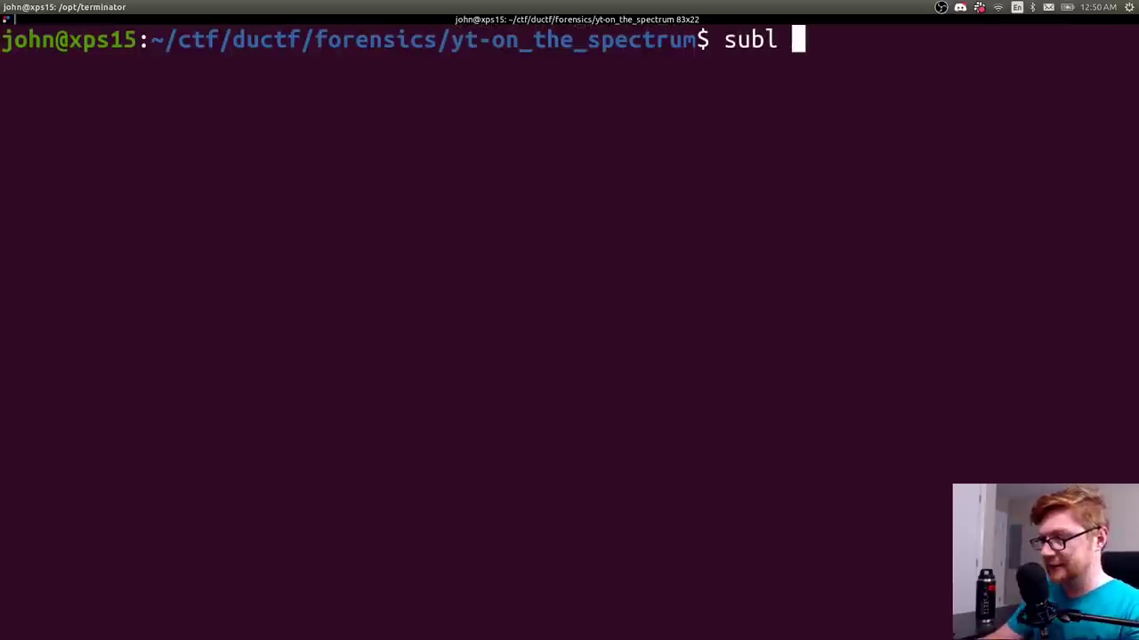
{"action": "key", "text": "Return"}
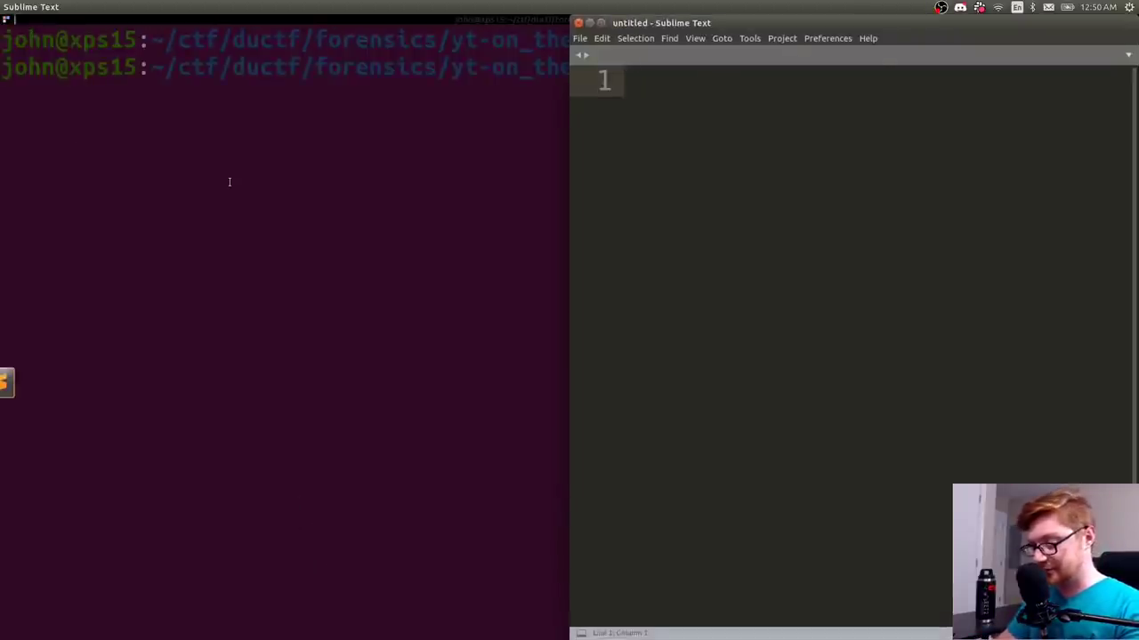
{"action": "key", "text": "ctrl+v"}
{"action": "key", "text": "super+Up"}
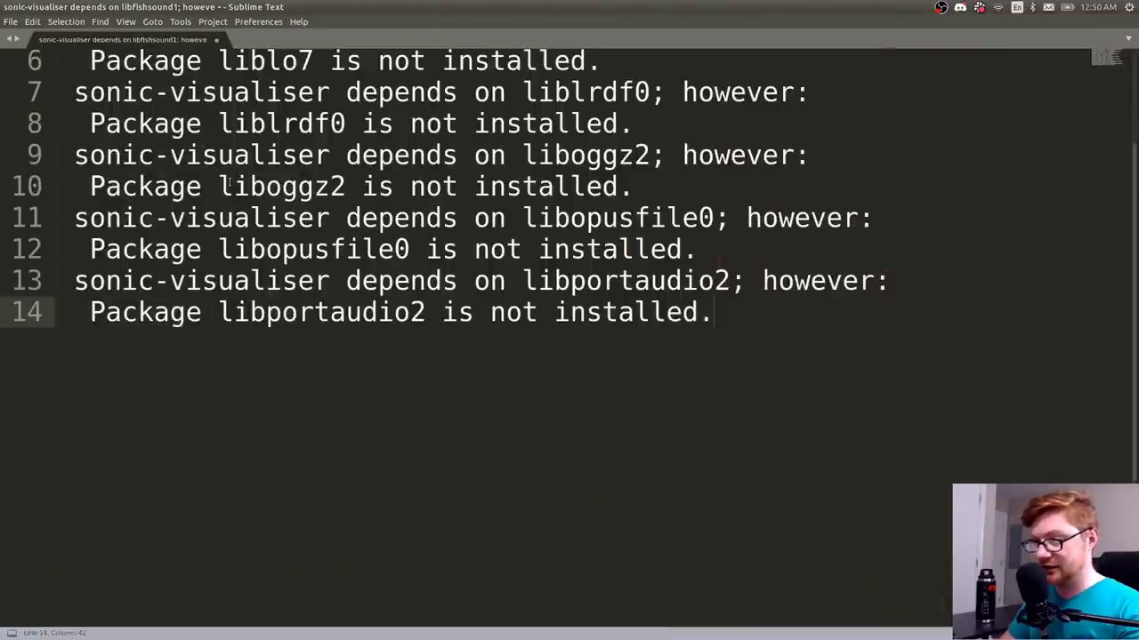
{"action": "key", "text": "ctrl+Home"}
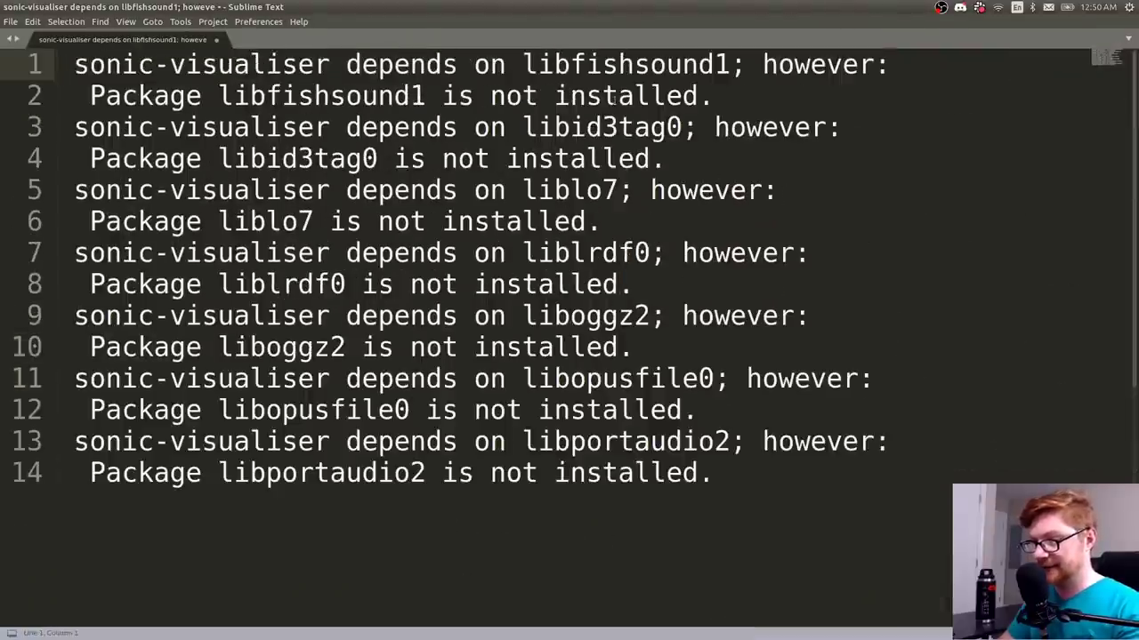
- Multi-select the seven package names, libfishsound1 through libportaudio2
{"action": "double_click", "coordinate": [574, 64]}
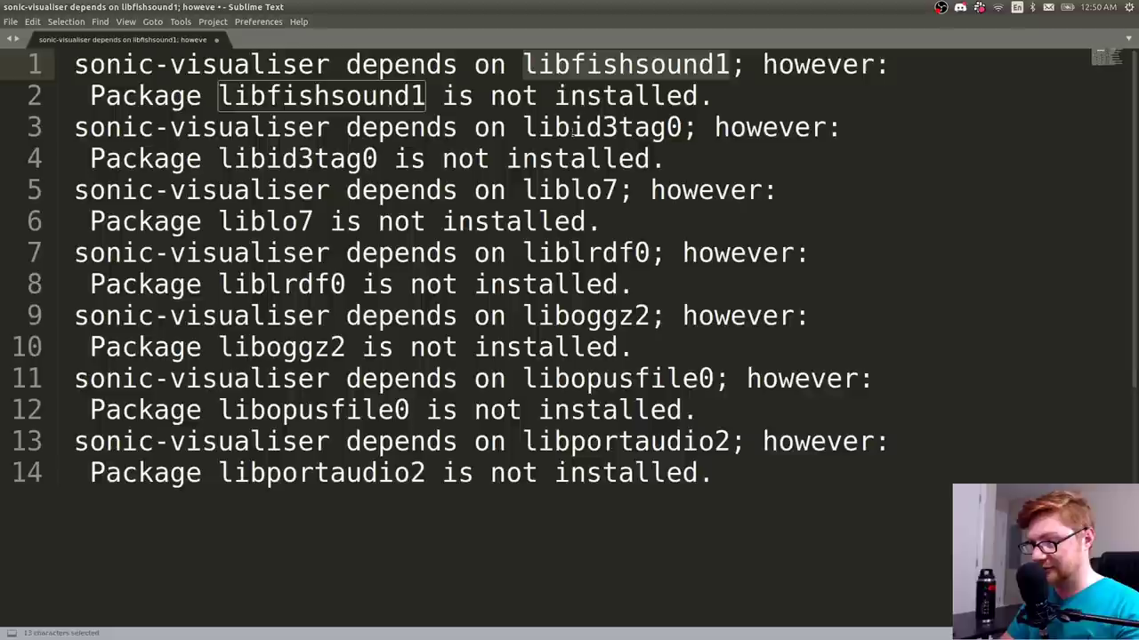
{"action": "double_click", "coordinate": [569, 127], "text": "ctrl"}
{"action": "double_click", "coordinate": [571, 159], "text": "ctrl"}
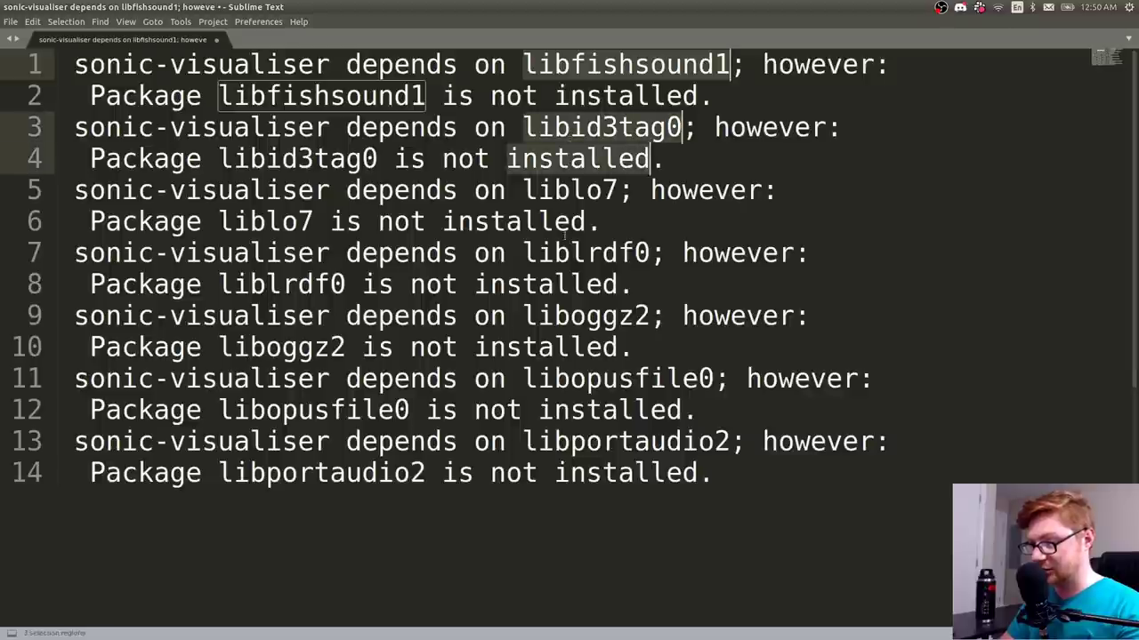
{"action": "left_click", "coordinate": [572, 189]}
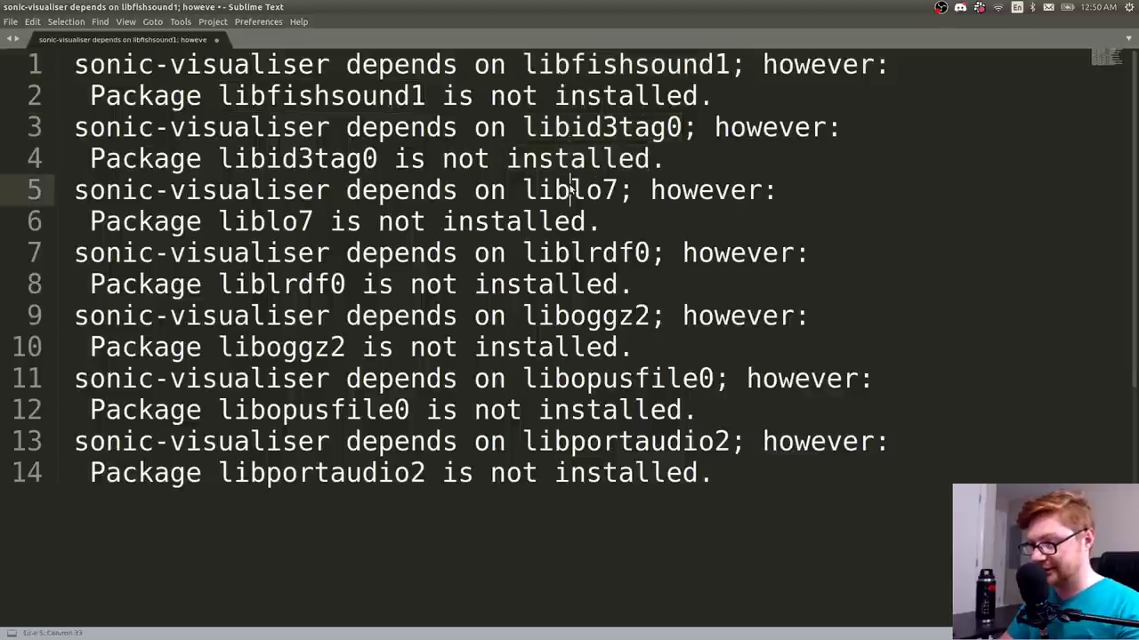
{"action": "double_click", "coordinate": [569, 190]}
{"action": "double_click", "coordinate": [574, 127], "text": "ctrl"}
{"action": "double_click", "coordinate": [585, 64], "text": "ctrl"}
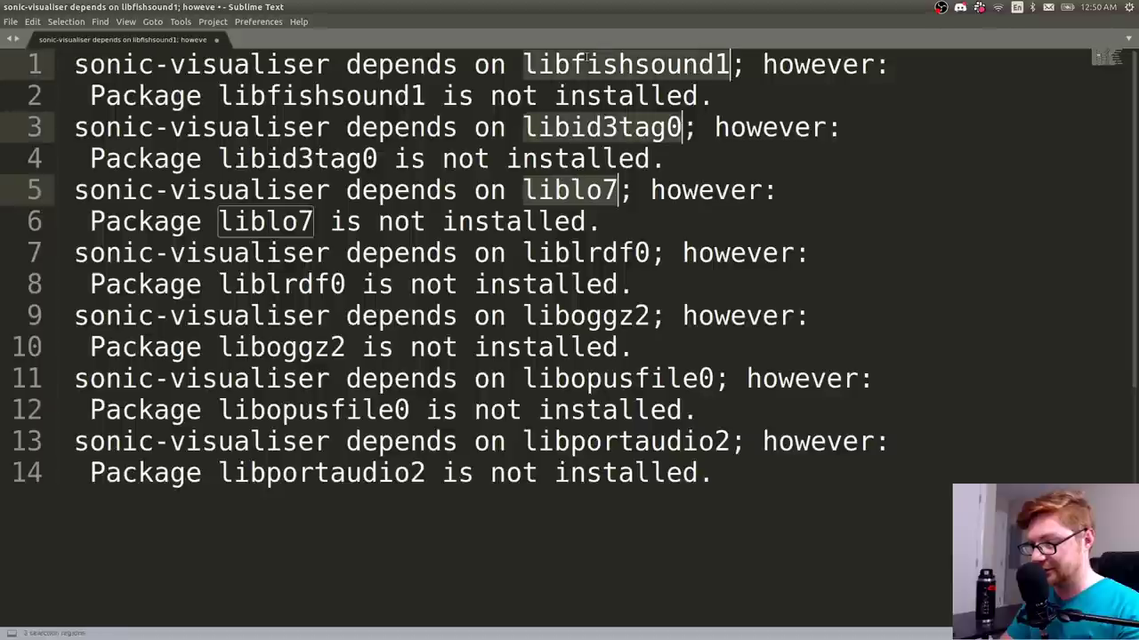
{"action": "double_click", "coordinate": [570, 253], "text": "ctrl"}
{"action": "double_click", "coordinate": [578, 319], "text": "ctrl"}
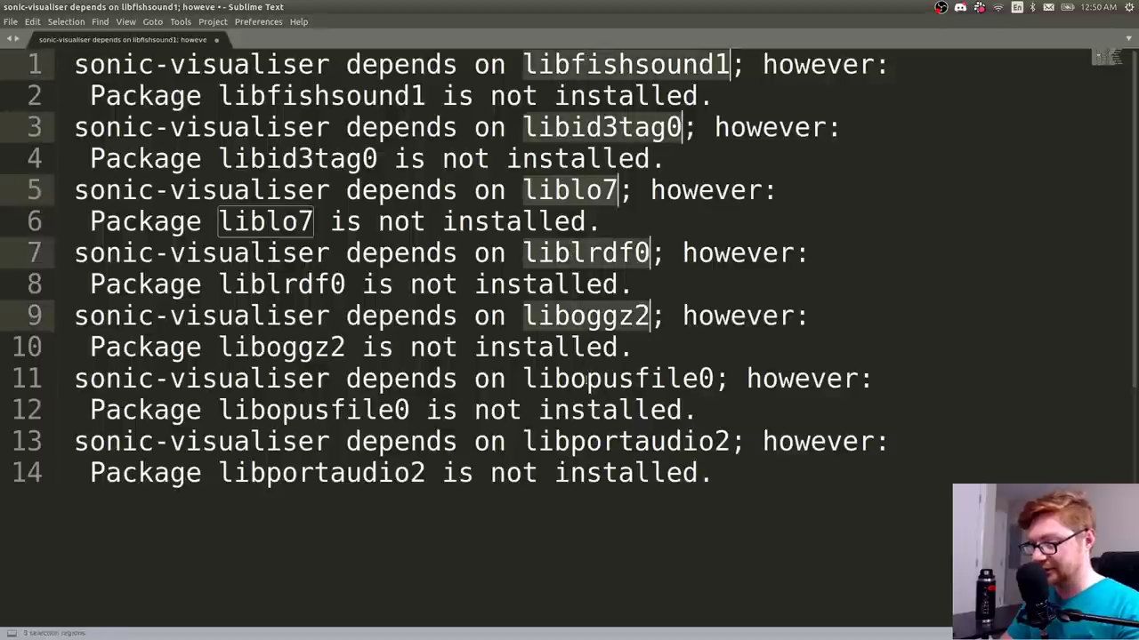
{"action": "double_click", "coordinate": [582, 379], "text": "ctrl"}
{"action": "double_click", "coordinate": [584, 441], "text": "ctrl"}
- Replace the text with just those names and join them into one line via regex \n
{"action": "key", "text": "ctrl+x"}
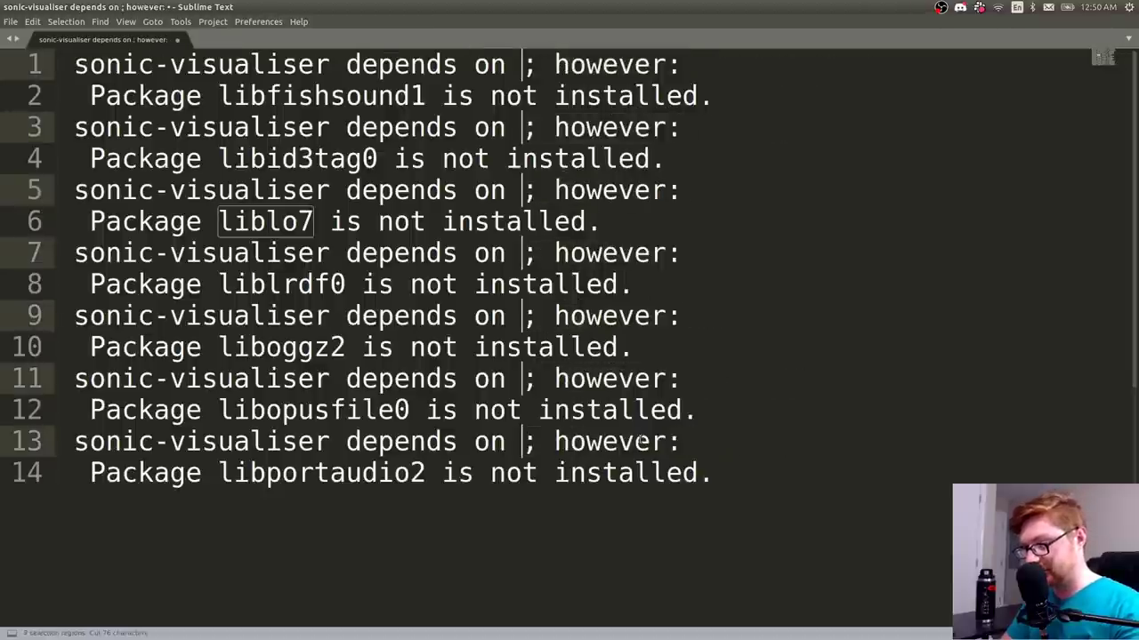
{"action": "key", "text": "ctrl+a"}
{"action": "key", "text": "ctrl+v"}
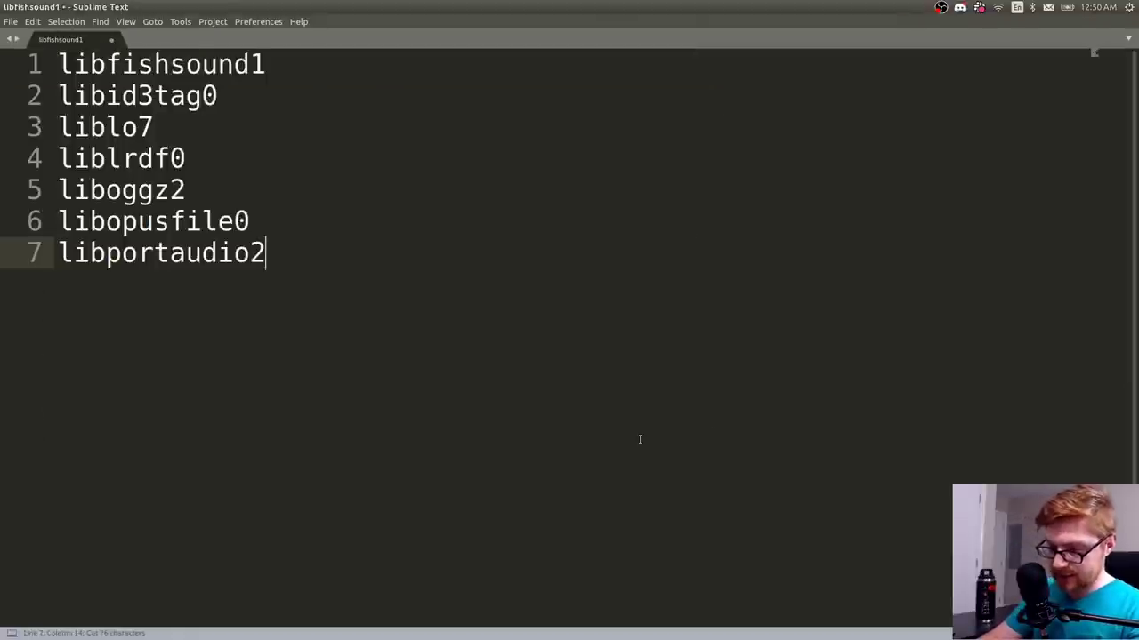
{"action": "key", "text": "ctrl+h"}
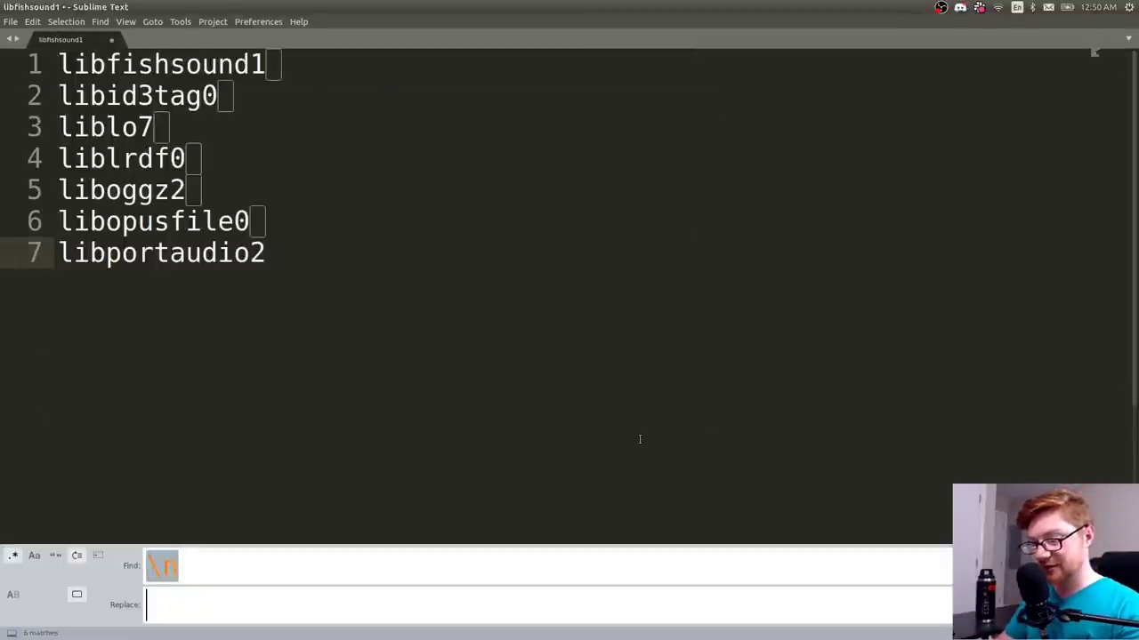
{"action": "key", "text": "ctrl+alt+Return"}
{"action": "key", "text": "Escape"}
- Run sudo apt install with the pasted seven-package list to fix the dependencies
{"action": "key", "text": "alt+Tab"}
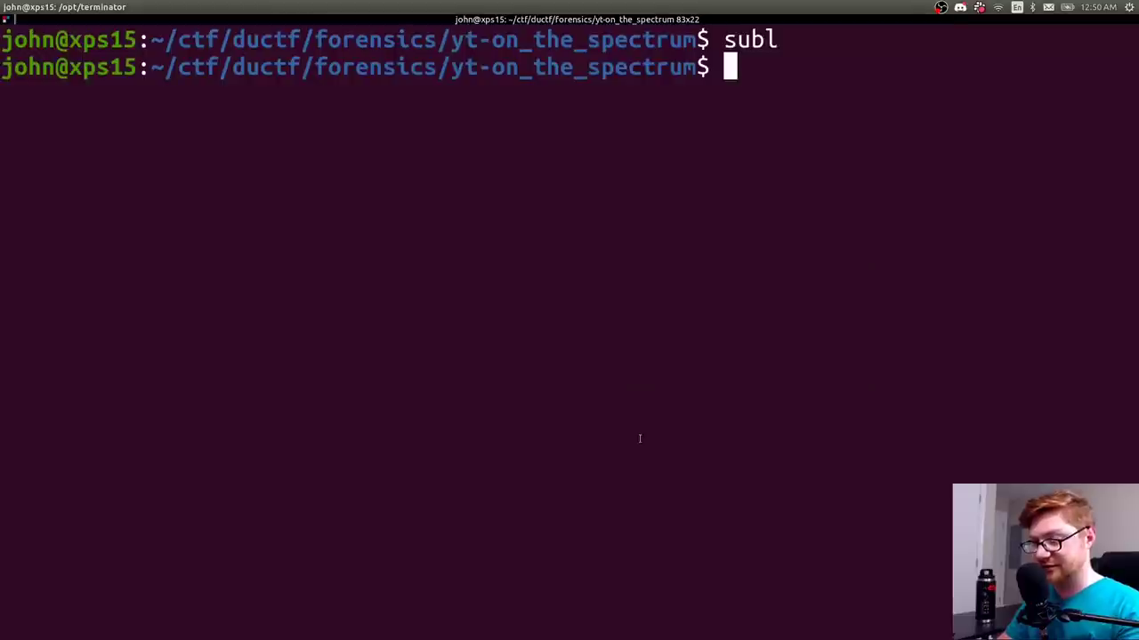
{"action": "type", "text": "sudo apt install"}
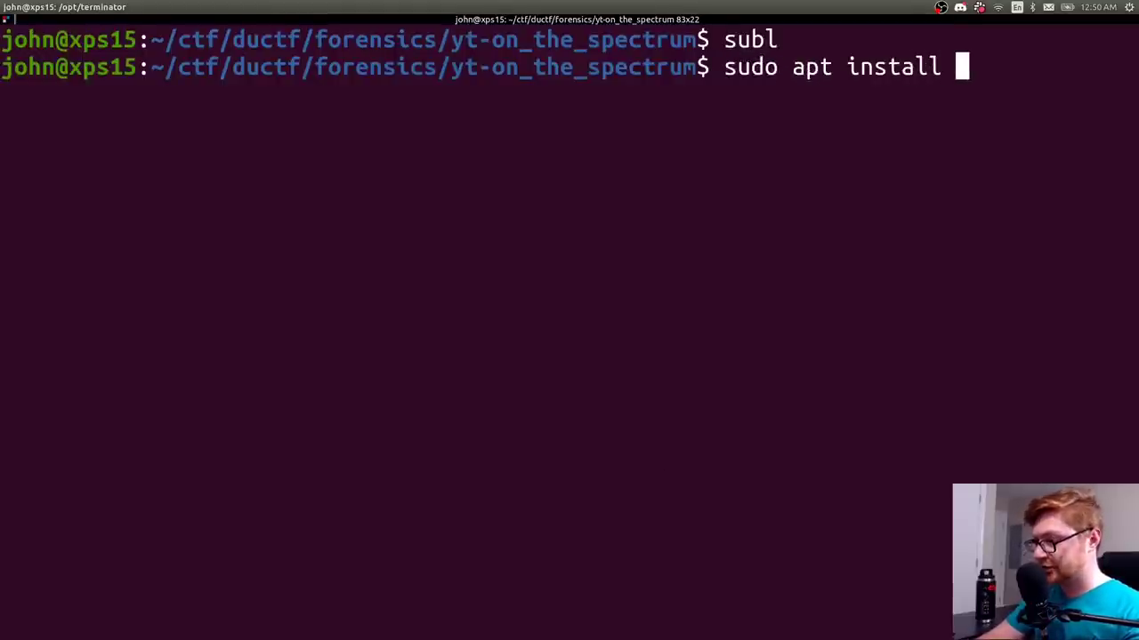
{"action": "key", "text": "ctrl+shift+v"}
{"action": "key", "text": "Return"}
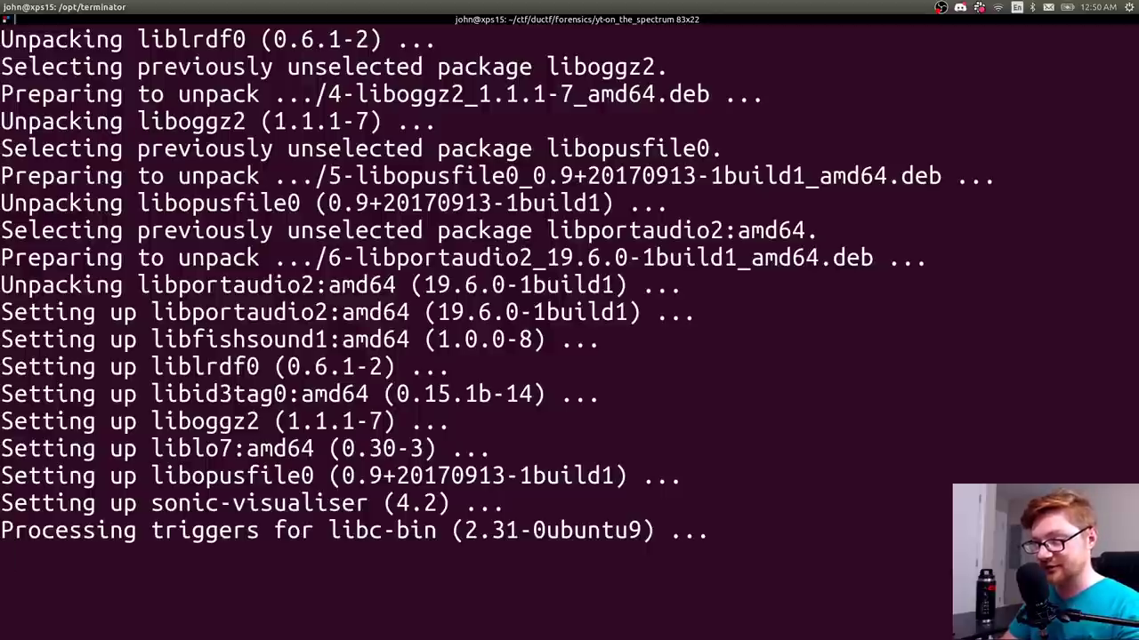
{"action": "key", "text": "alt+Tab"}
- Undo to the error text, reselect the lib names, then restore the joined package list
{"action": "key", "text": "ctrl+z"}
{"action": "key", "text": "ctrl+z"}
{"action": "key", "text": "ctrl+z"}
{"action": "key", "text": "ctrl+z"}
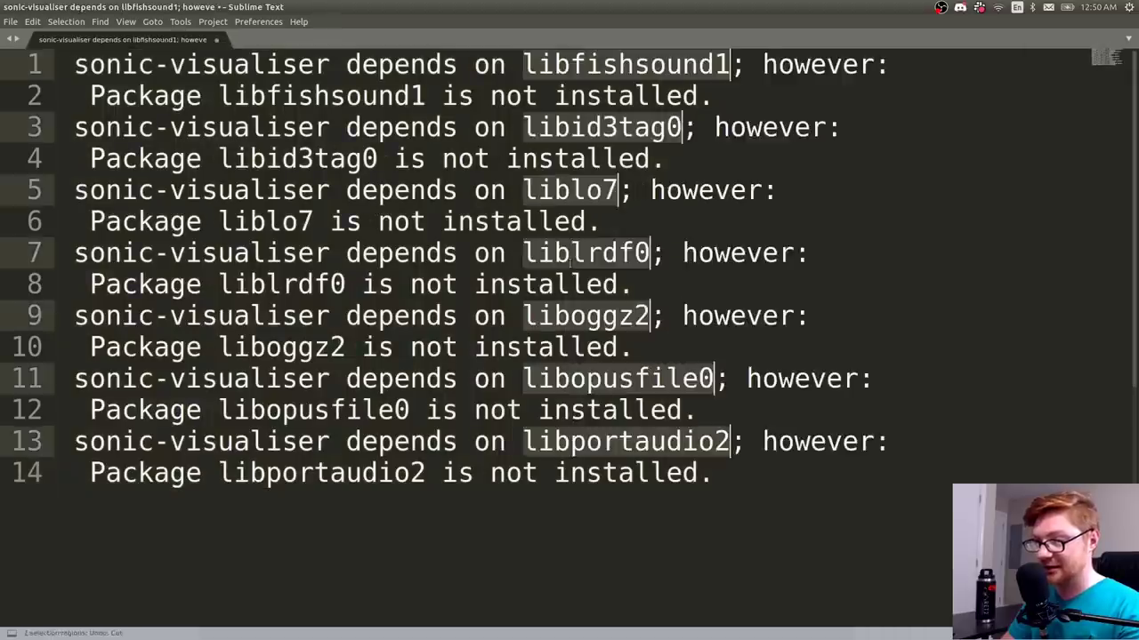
{"action": "left_click", "coordinate": [558, 96]}
{"action": "double_click", "coordinate": [553, 65], "text": "ctrl"}
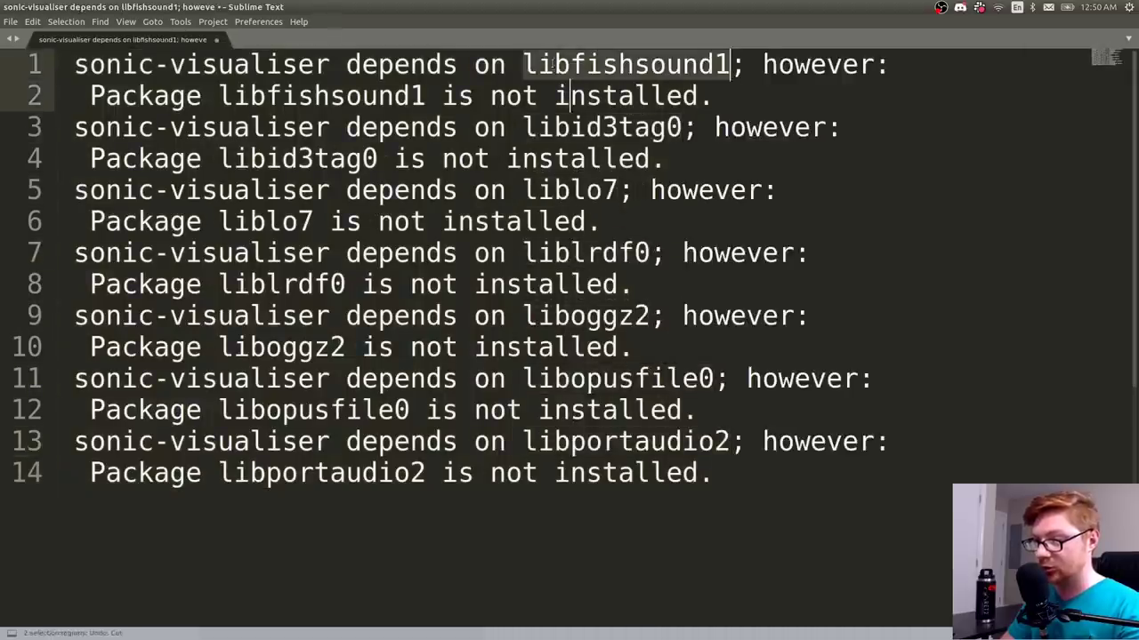
{"action": "double_click", "coordinate": [553, 127], "text": "ctrl"}
{"action": "double_click", "coordinate": [553, 190], "text": "ctrl"}
{"action": "left_click", "coordinate": [553, 252], "text": "ctrl"}
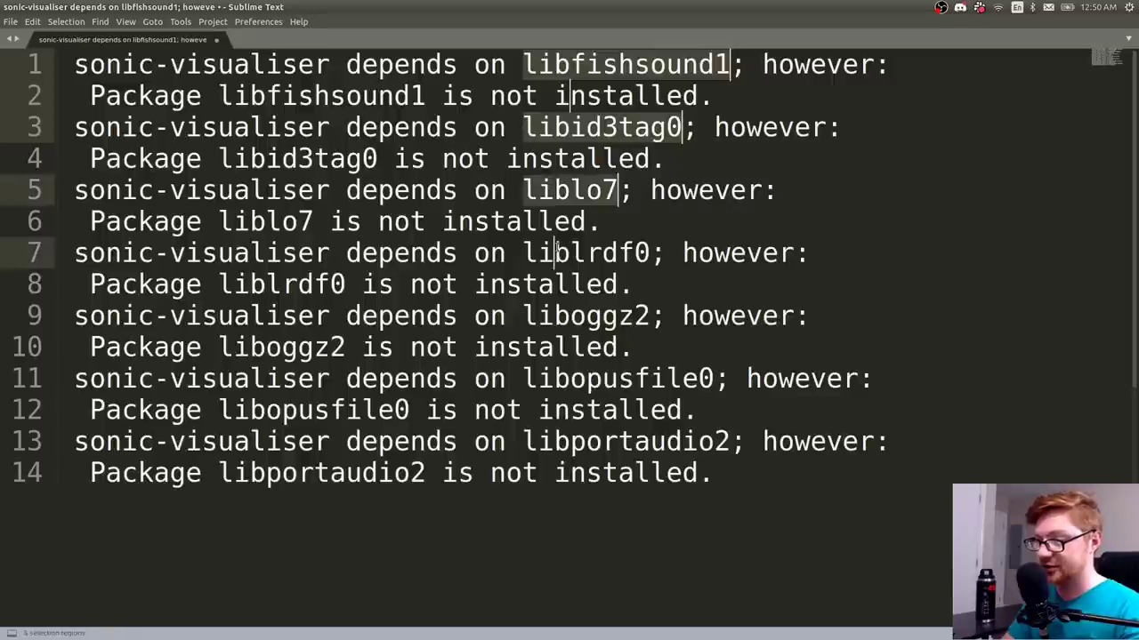
{"action": "left_click", "coordinate": [553, 285], "text": "ctrl"}
{"action": "key", "text": "ctrl+a"}
{"action": "key", "text": "BackSpace"}
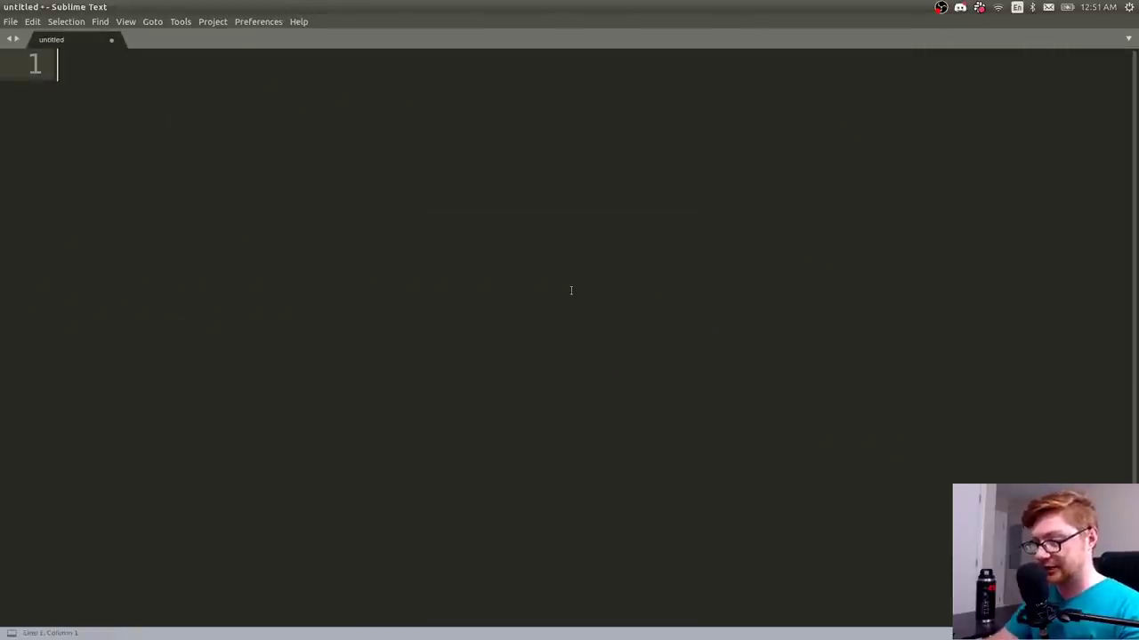
{"action": "key", "text": "ctrl+v"}
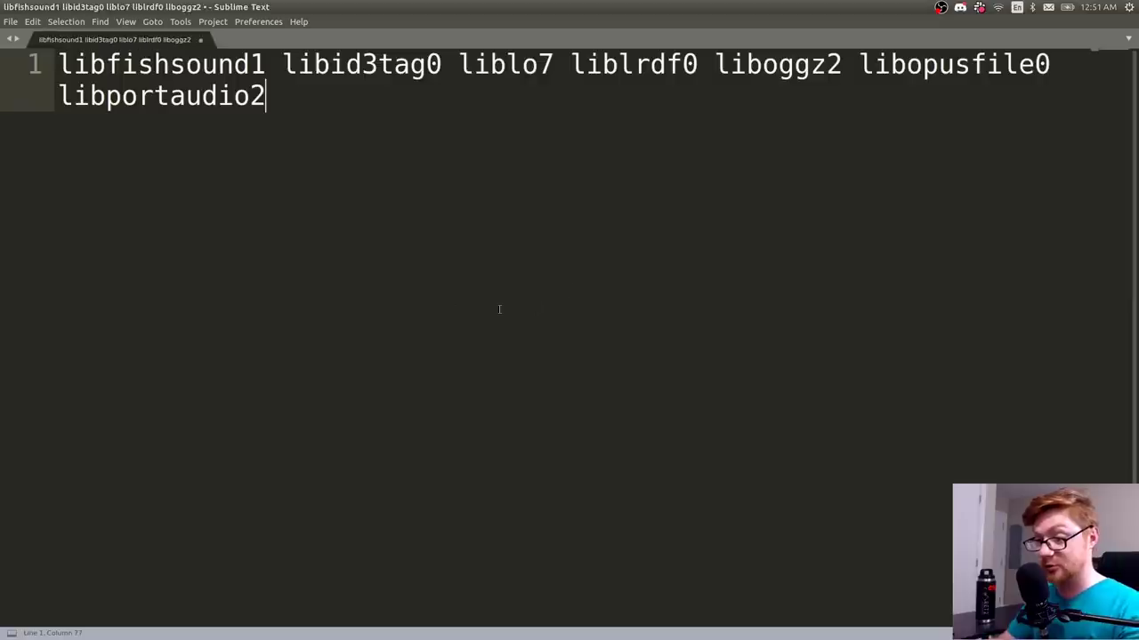
- Check the \n Find term in Find and Replace, then select the whole one-line list
{"action": "key", "text": "ctrl+h"}
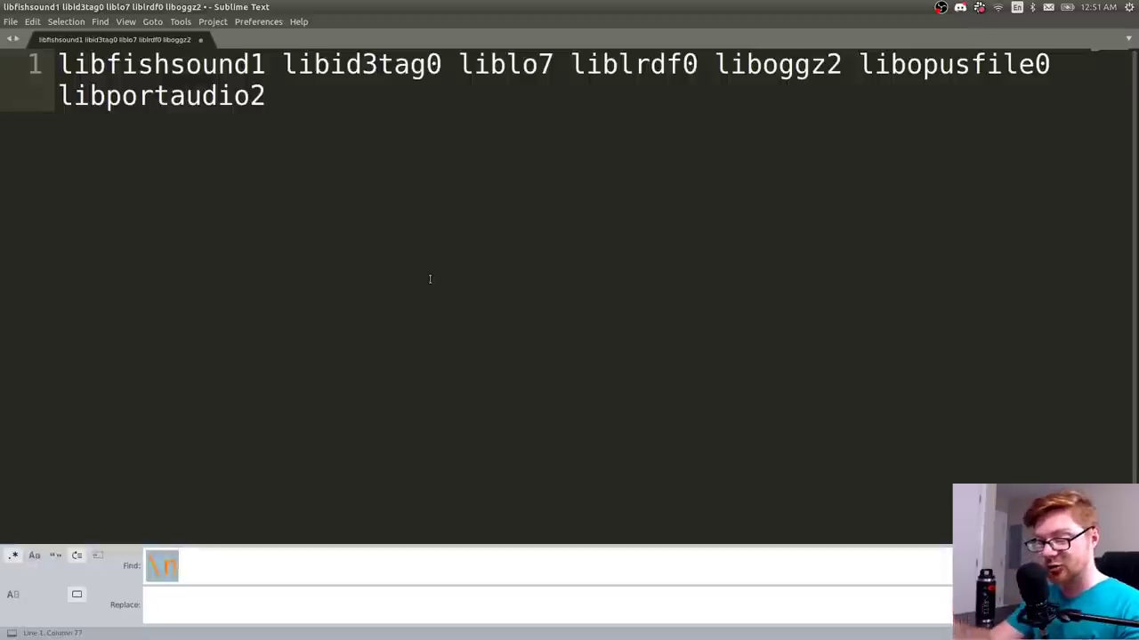
{"action": "left_click", "coordinate": [188, 560]}
{"action": "double_click", "coordinate": [178, 564]}
{"action": "left_click", "coordinate": [210, 570]}
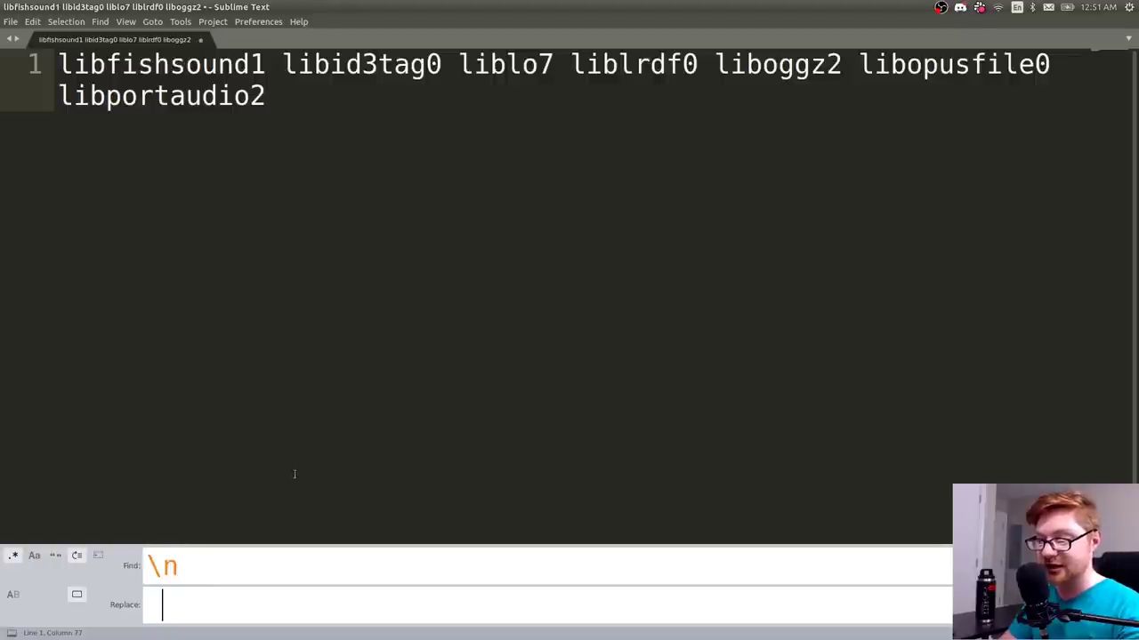
{"action": "key", "text": "Escape"}
{"action": "key", "text": "ctrl+a"}
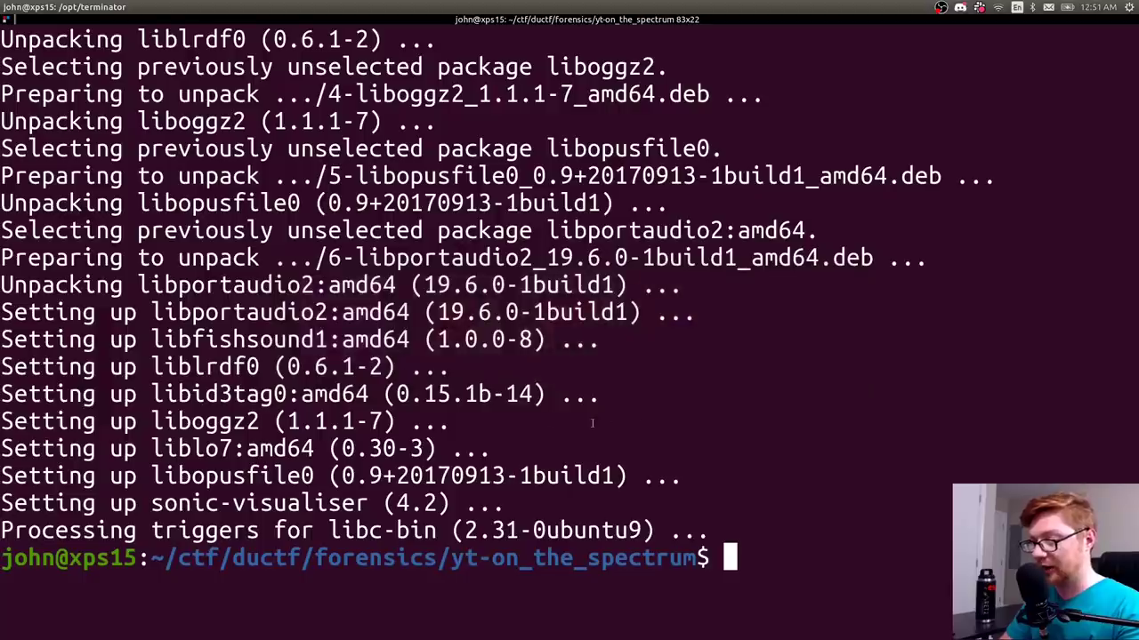
- Type an apt install command for the remaining libraries, then cancel it
{"action": "type", "text": "sudo apt install libid3tag0 liblo7 liblrdf0 liboggz2 libopusfile0 libportaudio2"}
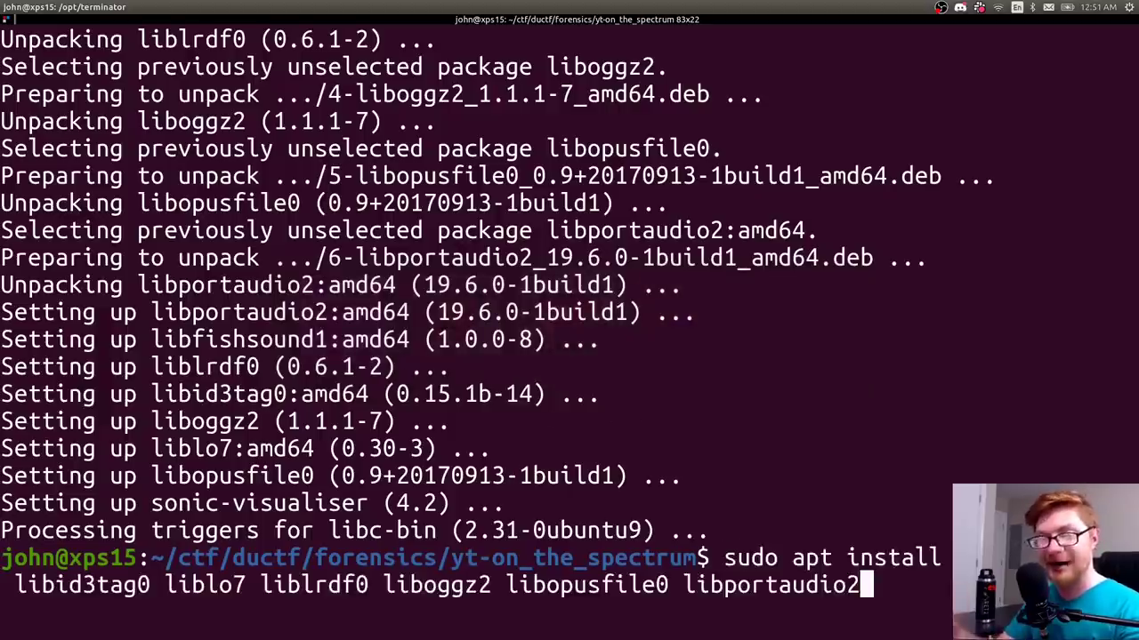
{"action": "key", "text": "ctrl+l"}
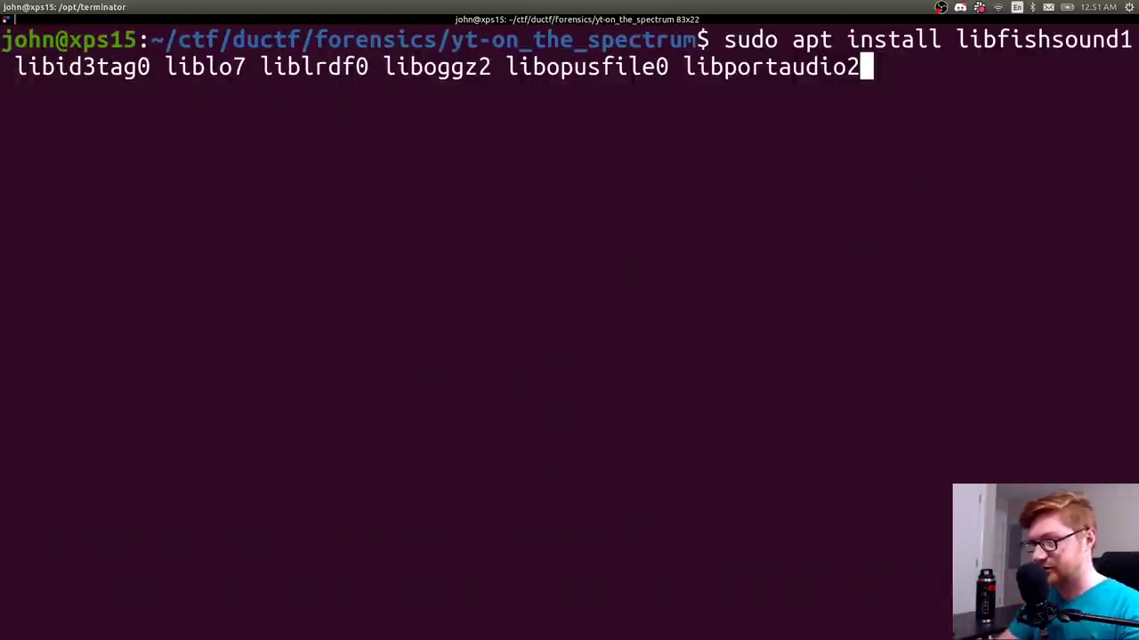
{"action": "key", "text": "ctrl+u"}
- Launch Sonic Visualiser from the Dash and decline network access at the welcome prompt
{"action": "key", "text": "super"}
{"action": "type", "text": "sonic"}
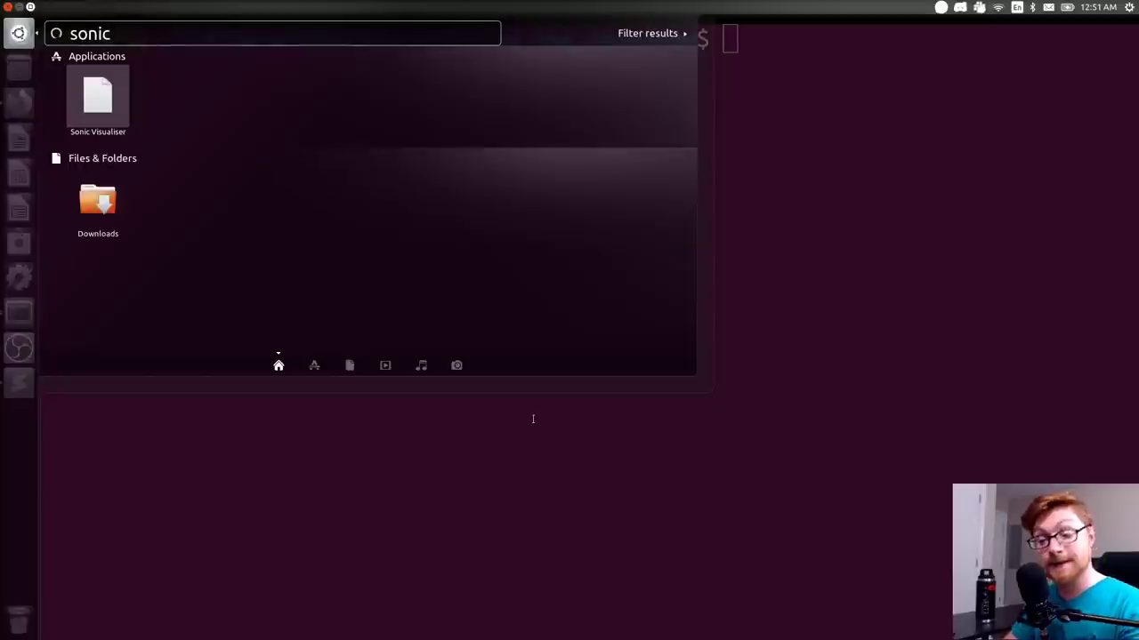
{"action": "key", "text": "Return"}
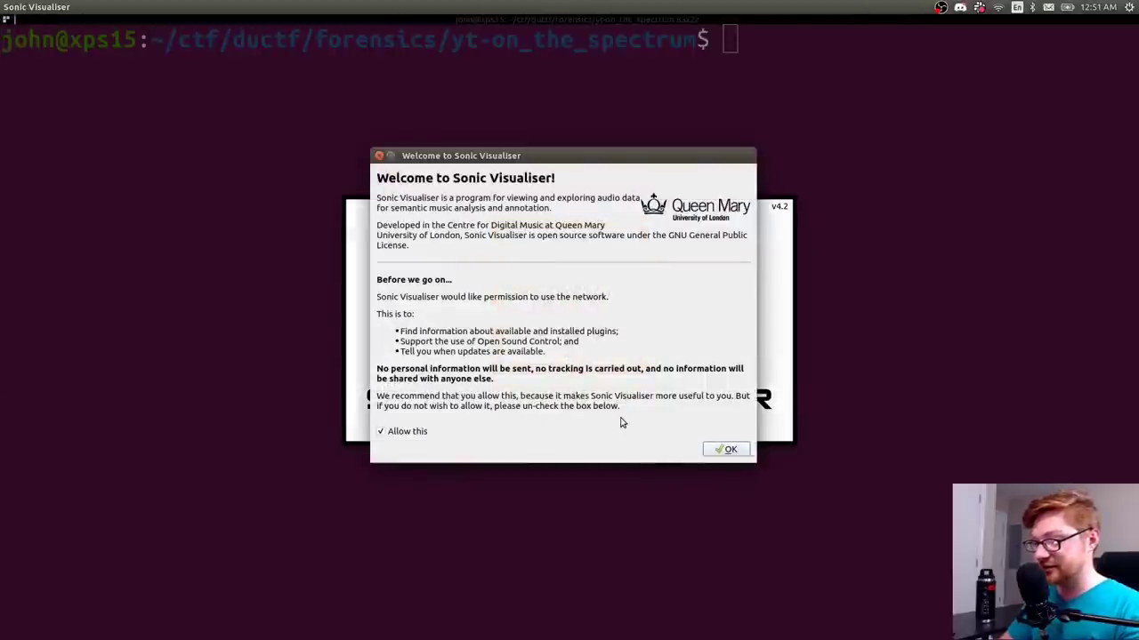
{"action": "left_click", "coordinate": [401, 434]}
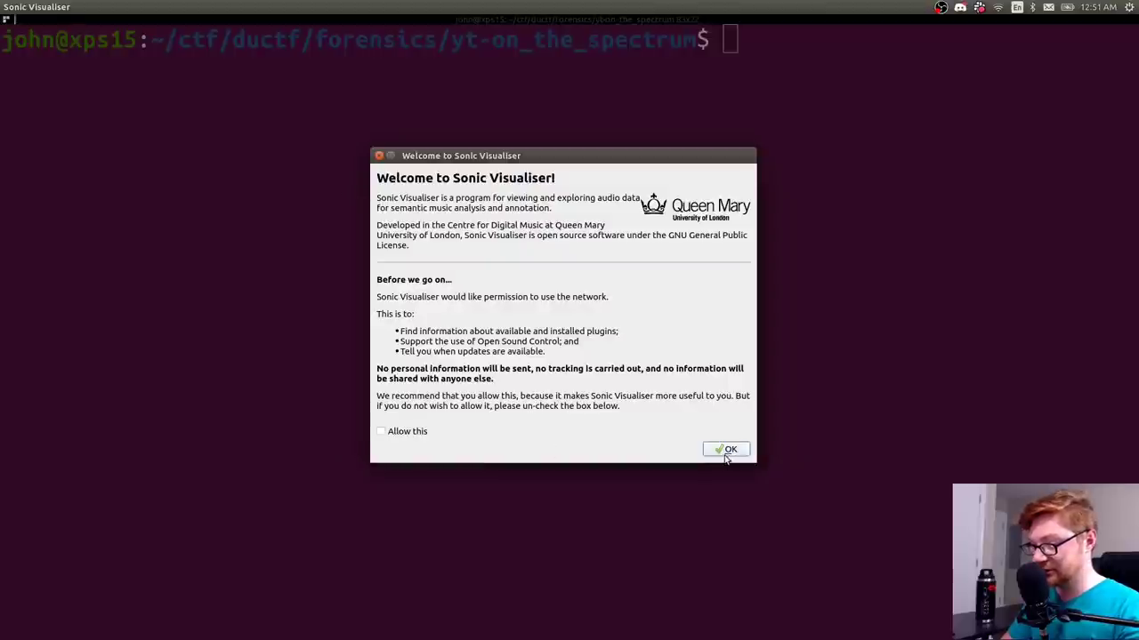
{"action": "left_click", "coordinate": [727, 452]}
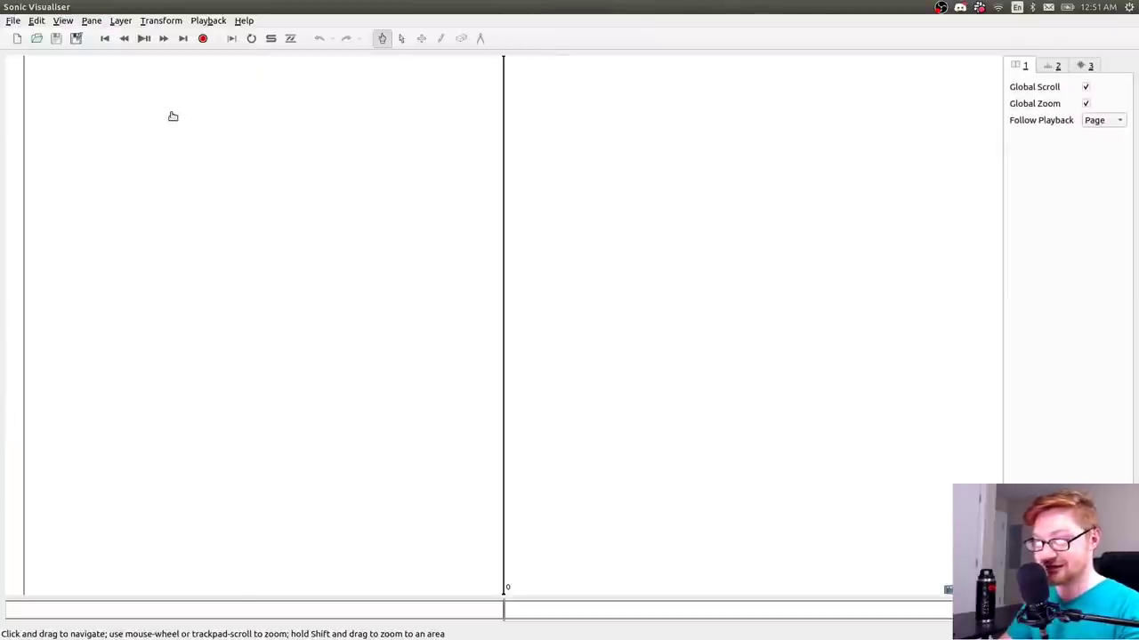
- Open ctf/ductf/forensics/yt-on_the_spectrum/message_1.wav in Sonic Visualiser
{"action": "left_click", "coordinate": [13, 20]}
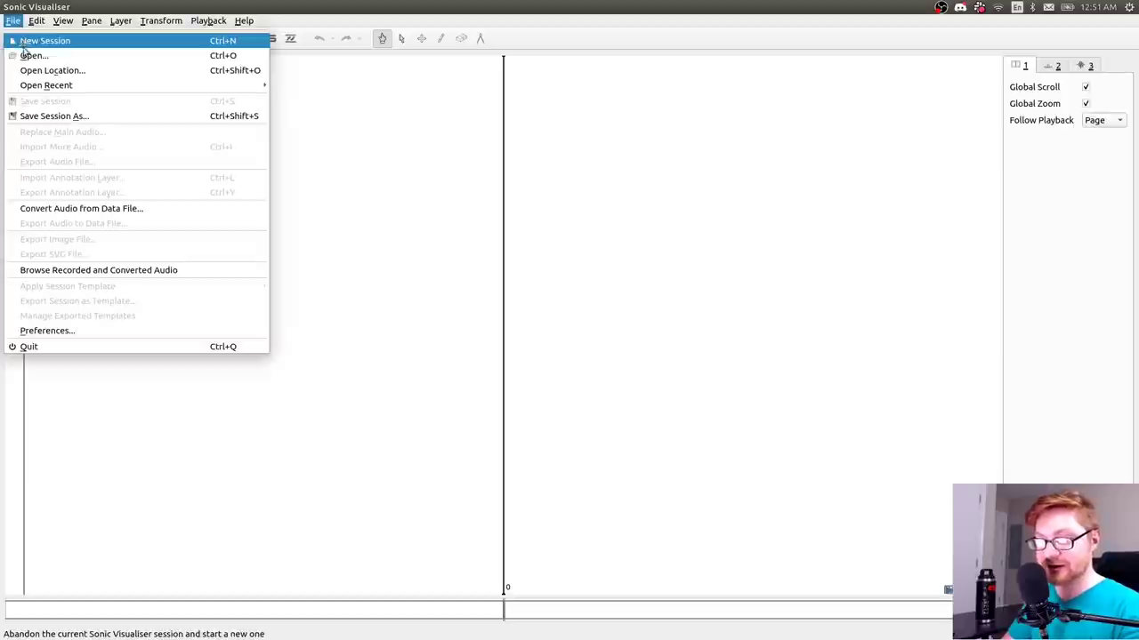
{"action": "left_click", "coordinate": [25, 54]}
{"action": "type", "text": "ctf"}
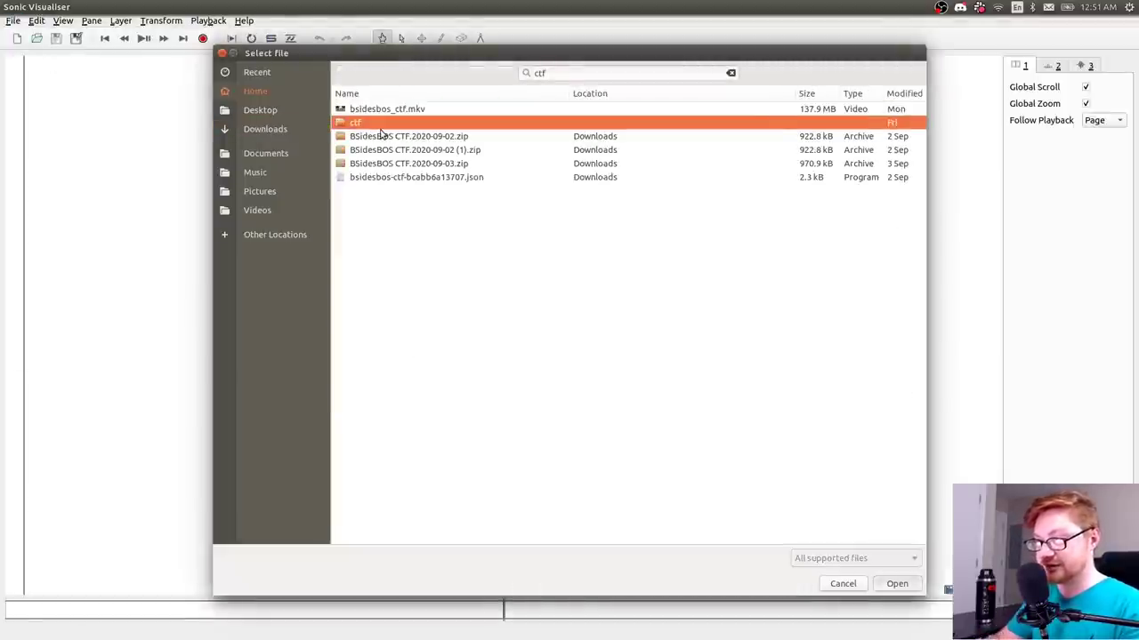
{"action": "key", "text": "Return"}
{"action": "double_click", "coordinate": [373, 126]}
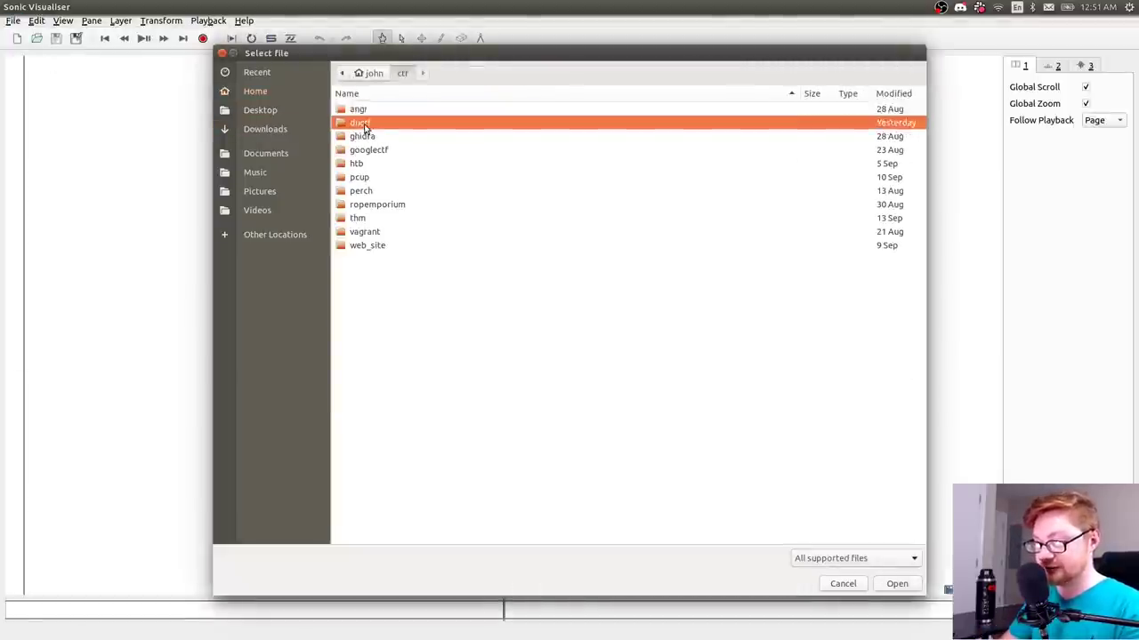
{"action": "double_click", "coordinate": [357, 124]}
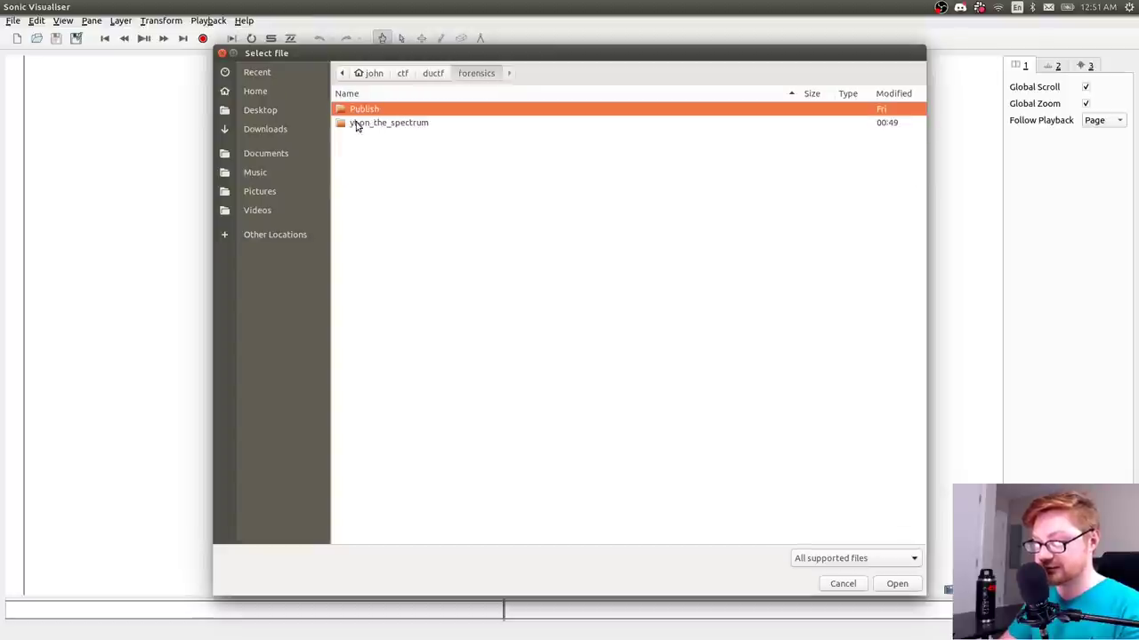
{"action": "double_click", "coordinate": [385, 123]}
{"action": "double_click", "coordinate": [376, 112]}
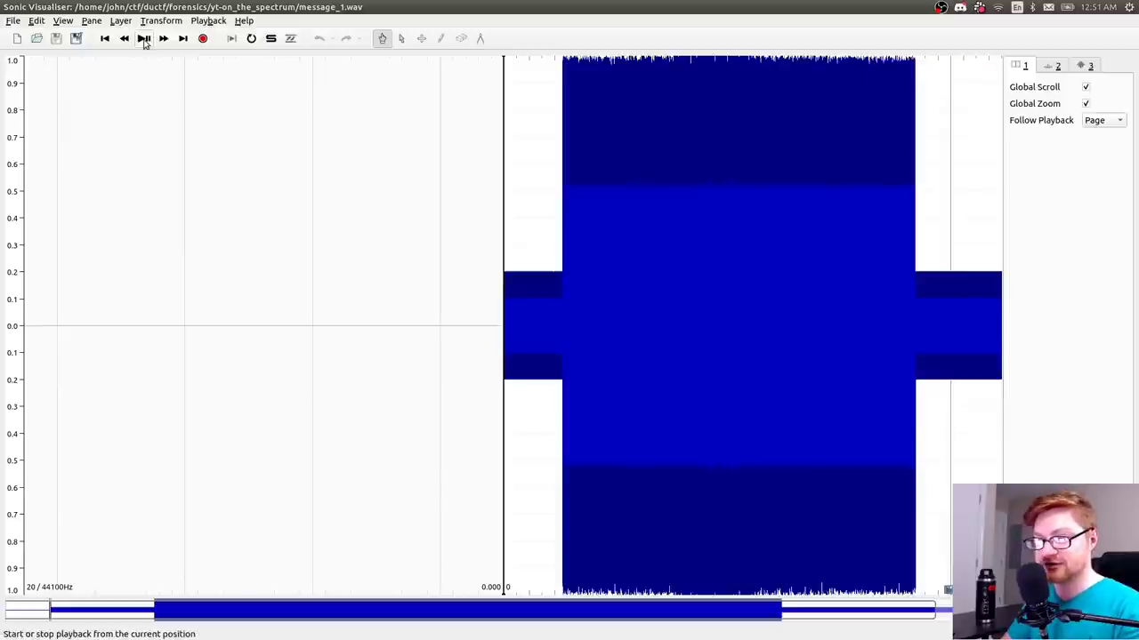
- Add a spectrogram pane and enlarge it to fill the window
{"action": "left_click", "coordinate": [61, 21]}
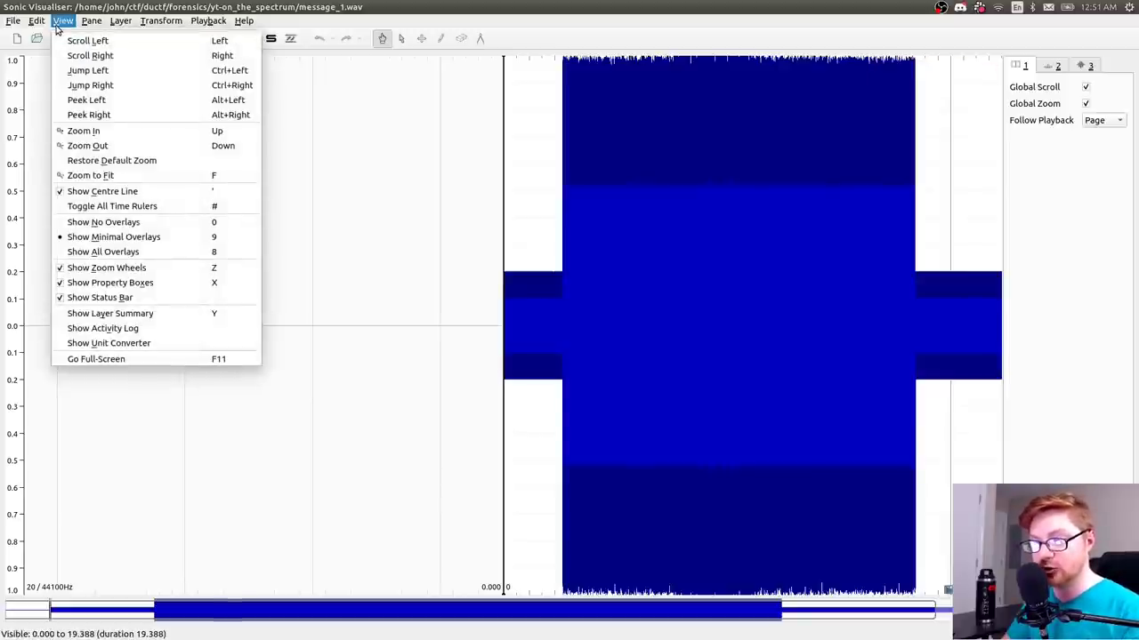
{"action": "mouse_move", "coordinate": [84, 27]}
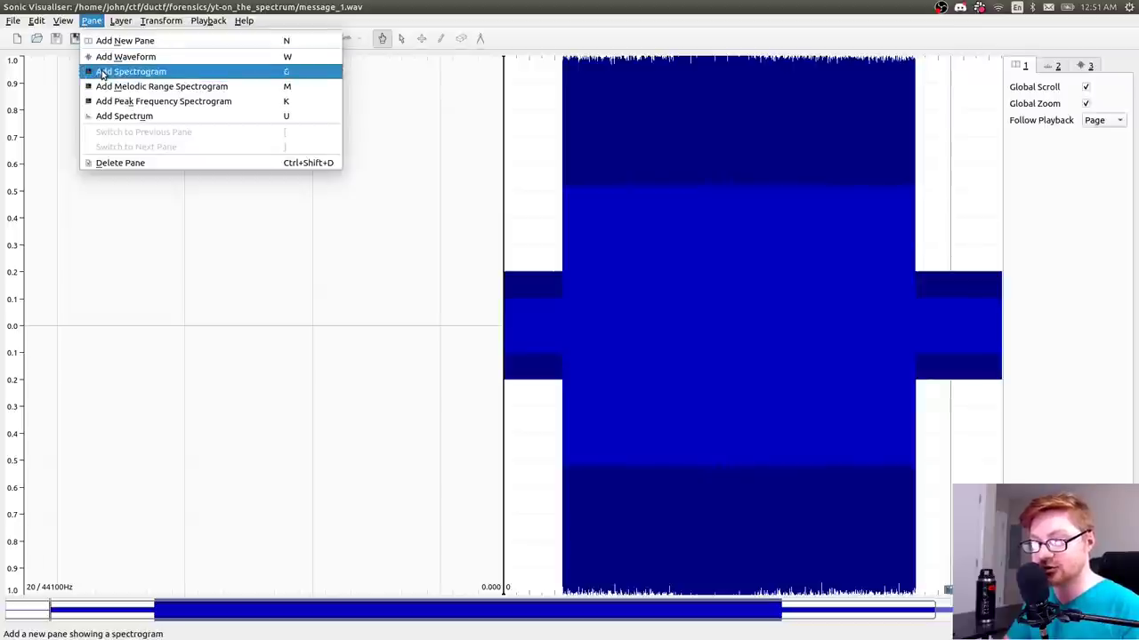
{"action": "left_click", "coordinate": [129, 72]}
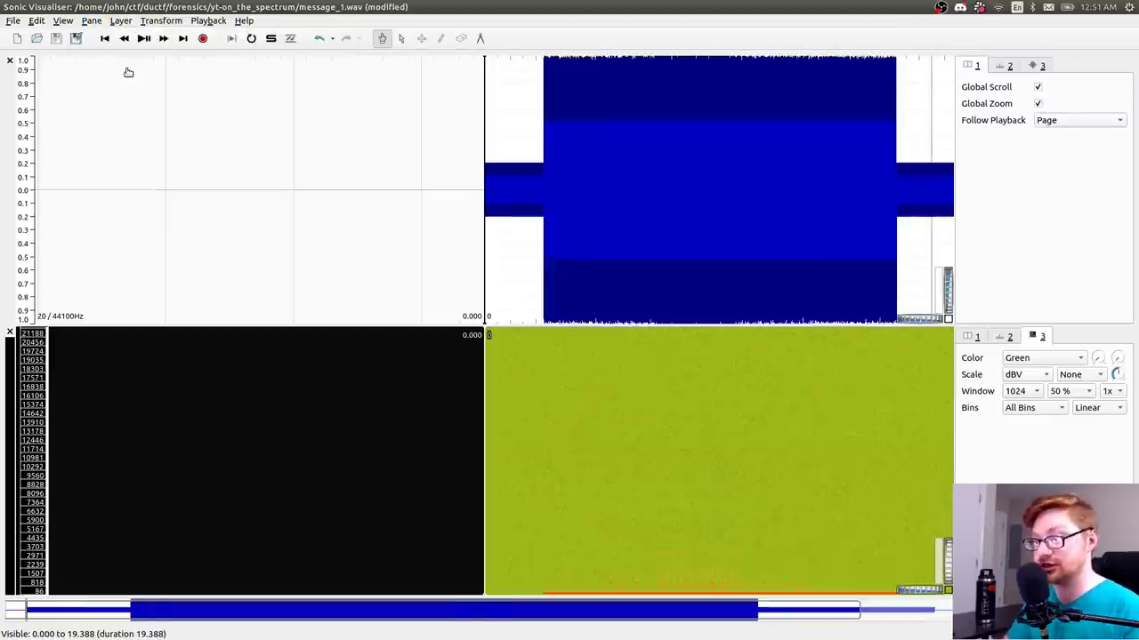
{"action": "left_click_drag", "start_coordinate": [485, 329], "coordinate": [472, 95]}
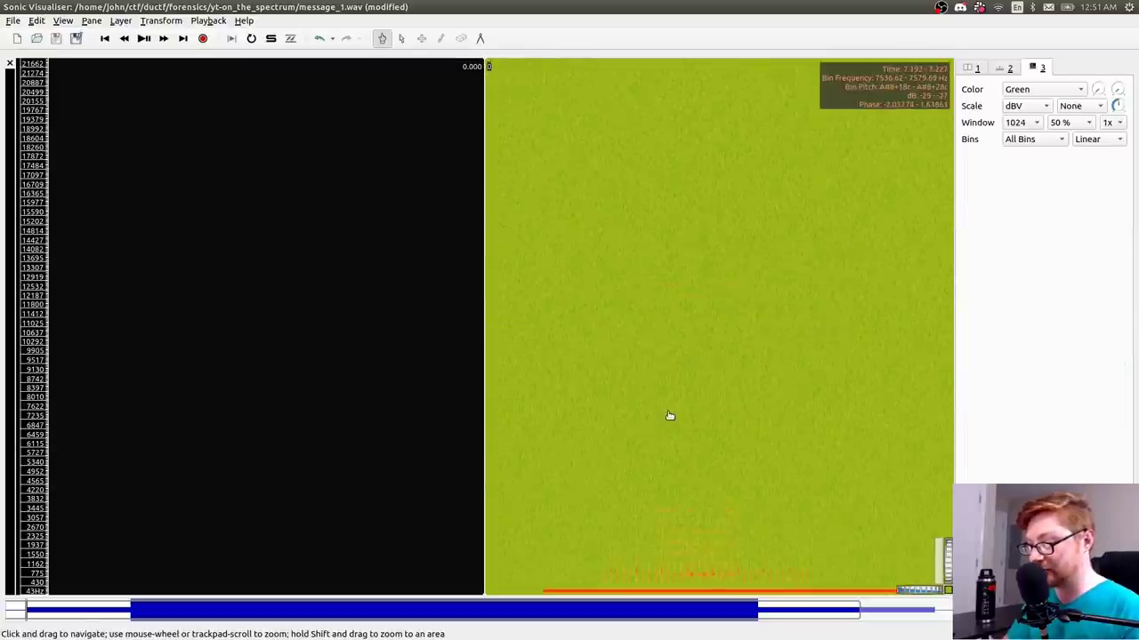
- Zoom the spectrogram's time axis in, then slightly back out, to study the low-frequency markings
{"action": "scroll", "coordinate": [637, 542], "scroll_direction": "right", "scroll_amount": 3}
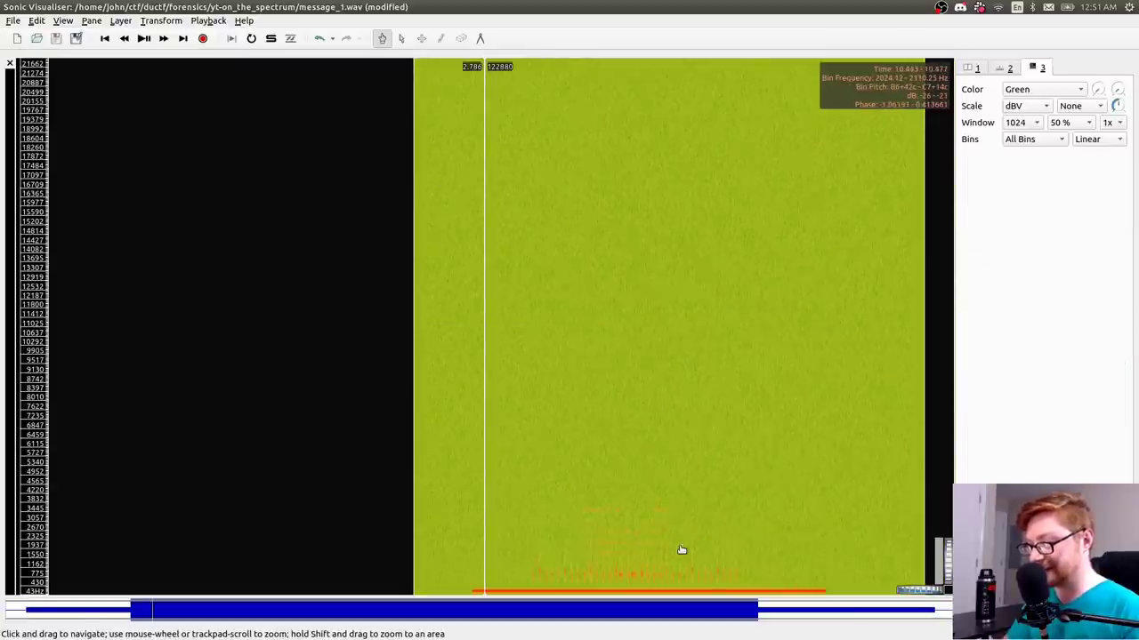
{"action": "scroll", "coordinate": [681, 550], "scroll_direction": "up", "scroll_amount": 4}
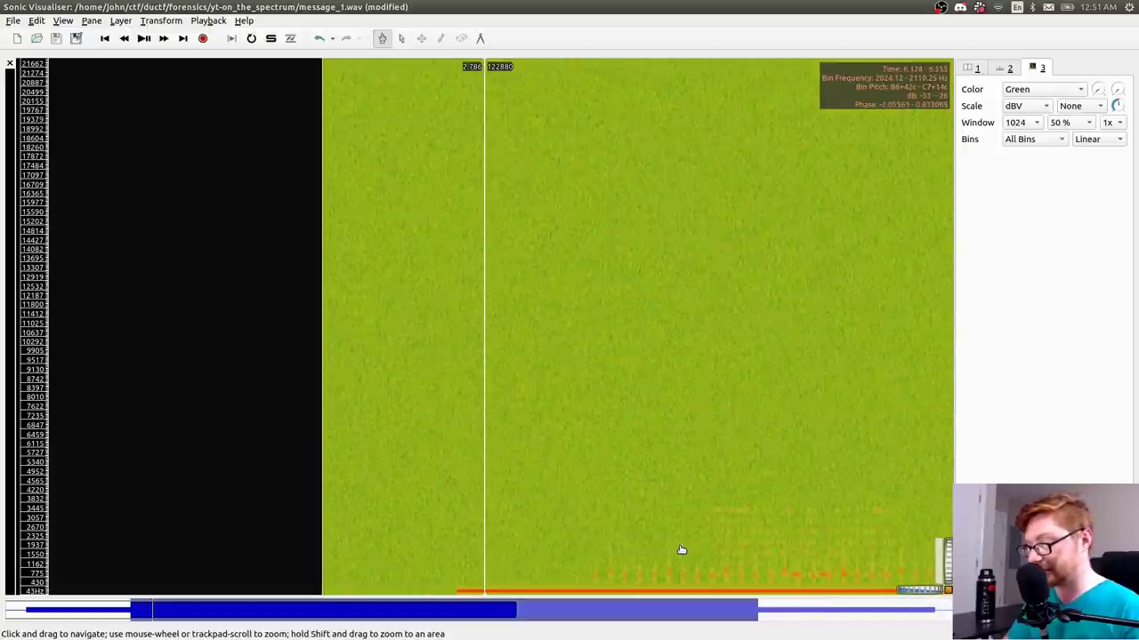
{"action": "scroll", "coordinate": [605, 560], "scroll_direction": "right", "scroll_amount": 10}
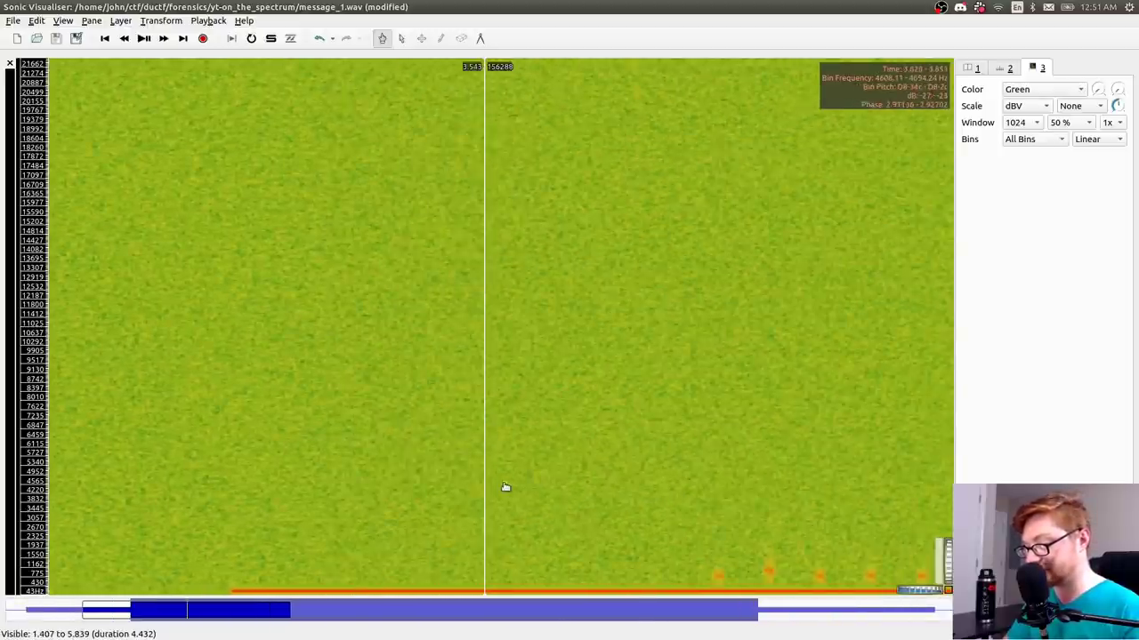
{"action": "scroll", "coordinate": [417, 438], "scroll_direction": "right", "scroll_amount": 10}
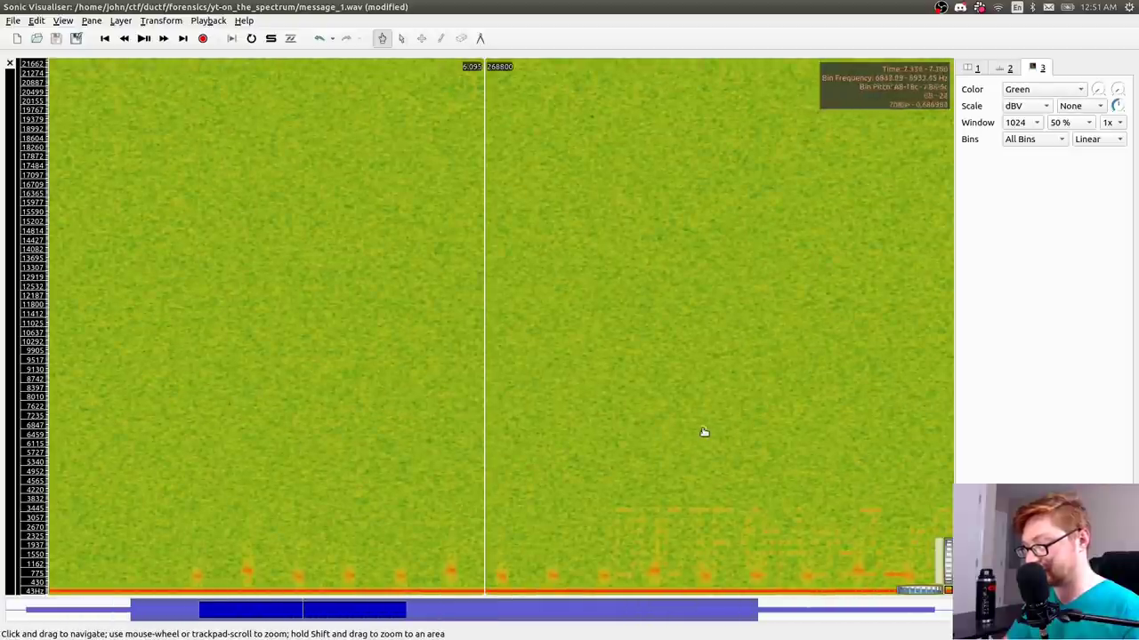
{"action": "scroll", "coordinate": [400, 409], "scroll_direction": "right", "scroll_amount": 2}
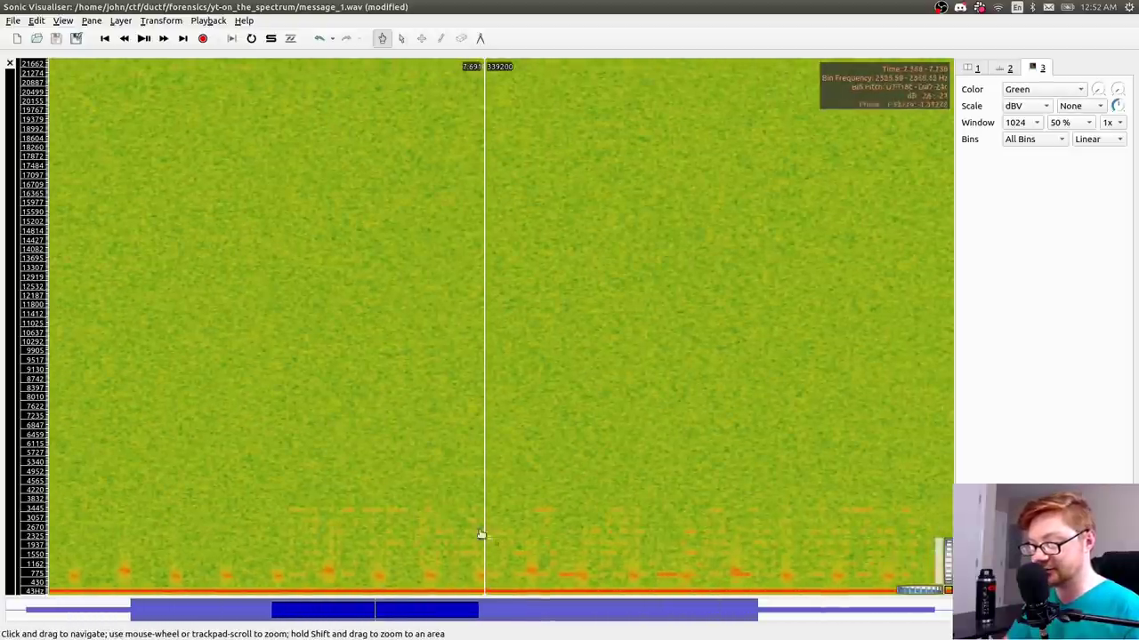
{"action": "scroll", "coordinate": [949, 569], "scroll_direction": "up", "scroll_amount": 6}
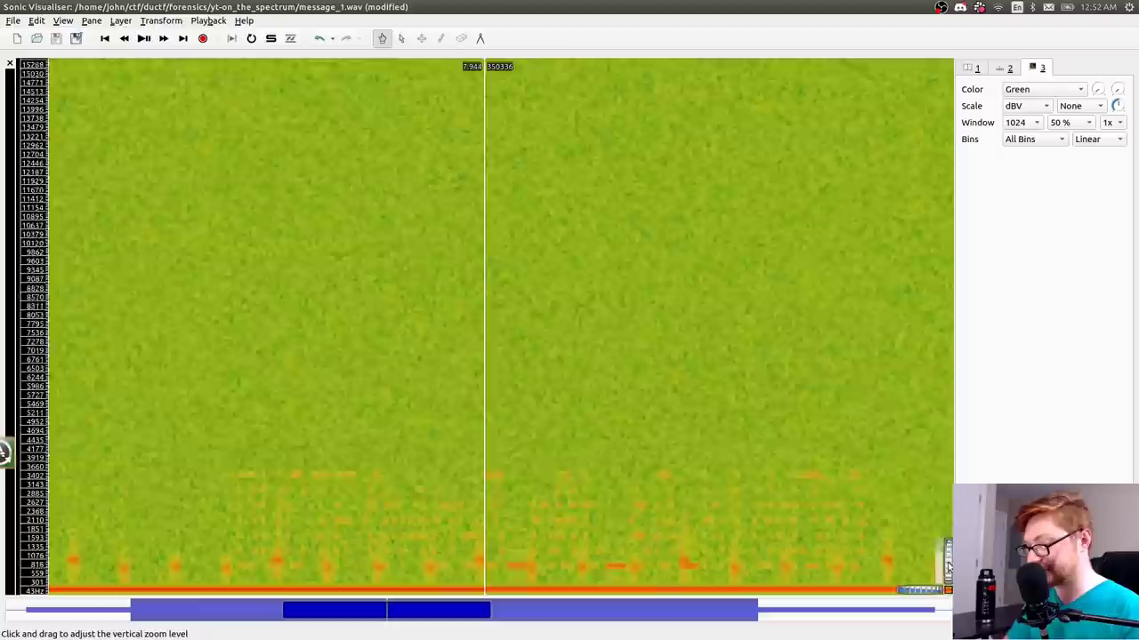
{"action": "scroll", "coordinate": [948, 570], "scroll_direction": "down", "scroll_amount": 6}
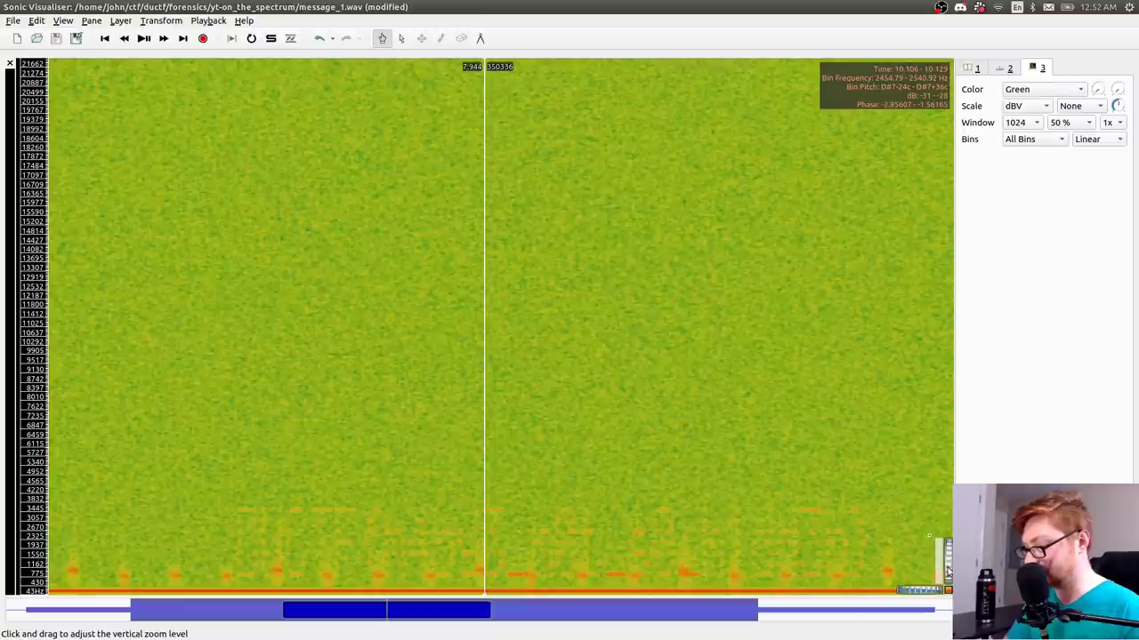
{"action": "scroll", "coordinate": [907, 511], "scroll_direction": "up", "scroll_amount": 3}
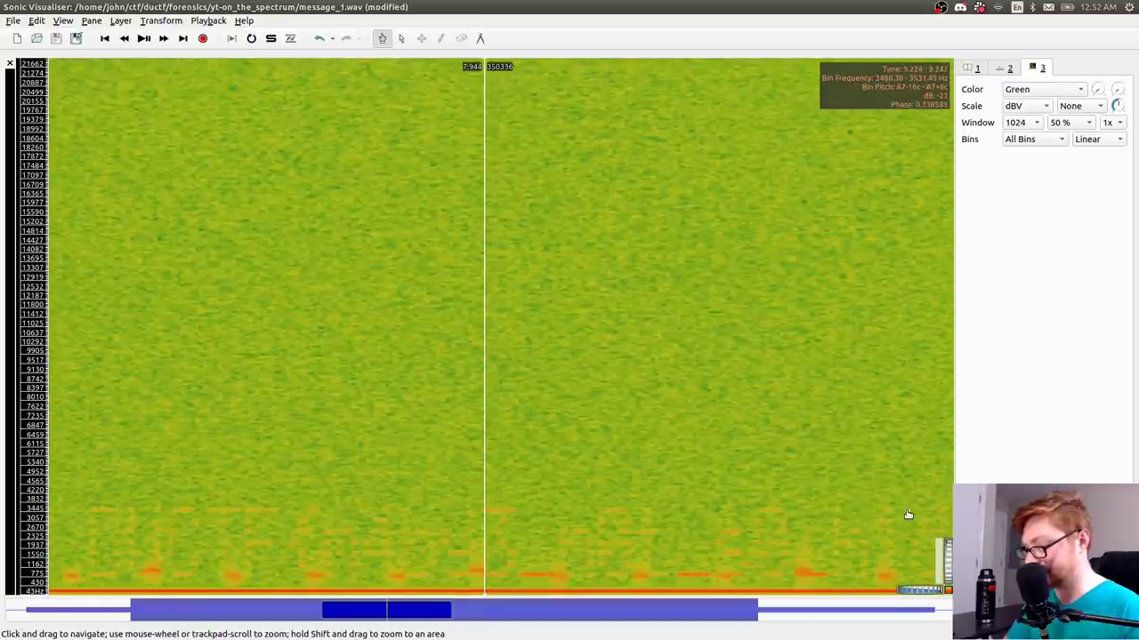
{"action": "scroll", "coordinate": [907, 514], "scroll_direction": "down", "scroll_amount": 1}
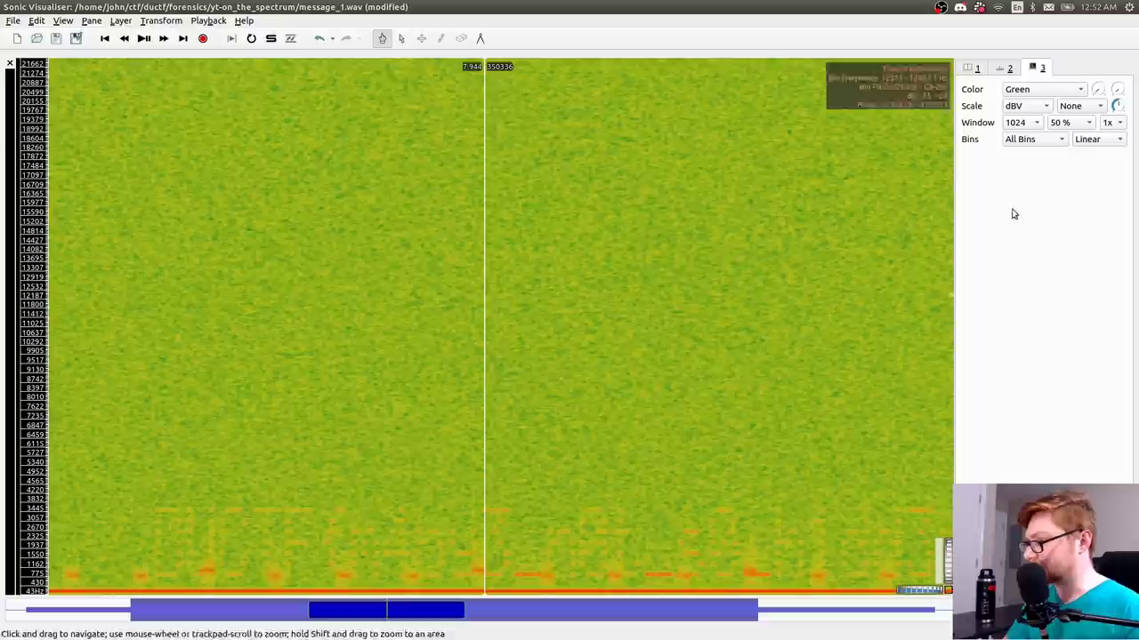
- Try the Sunset and White on Black colour schemes, then settle on Magma
{"action": "left_click", "coordinate": [1032, 89]}
{"action": "left_click", "coordinate": [1029, 105]}
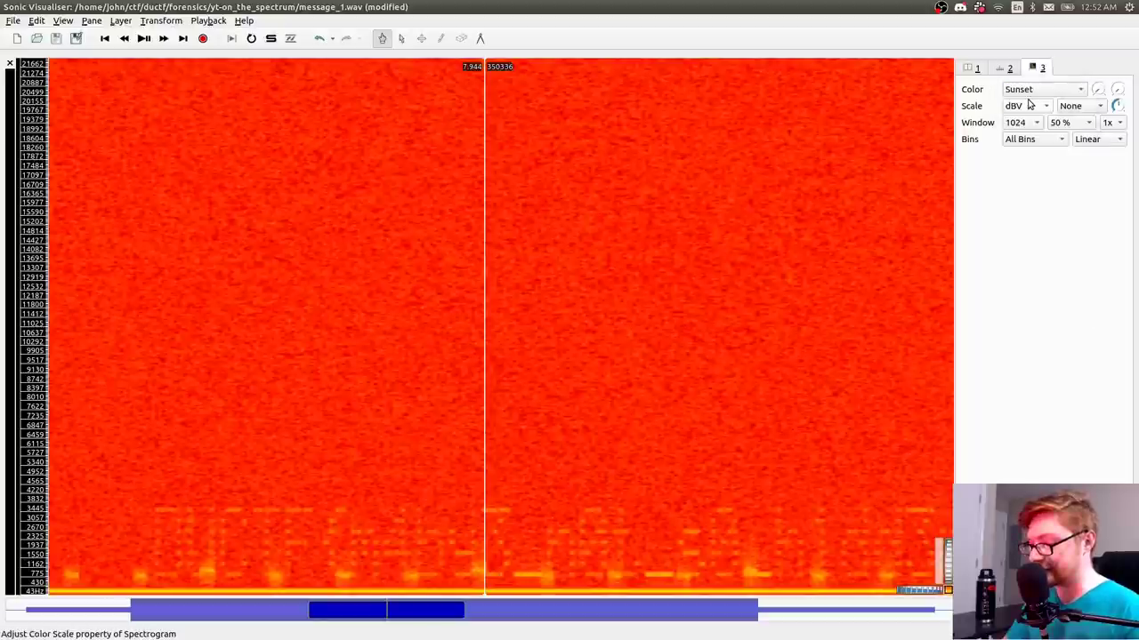
{"action": "left_click", "coordinate": [1034, 91]}
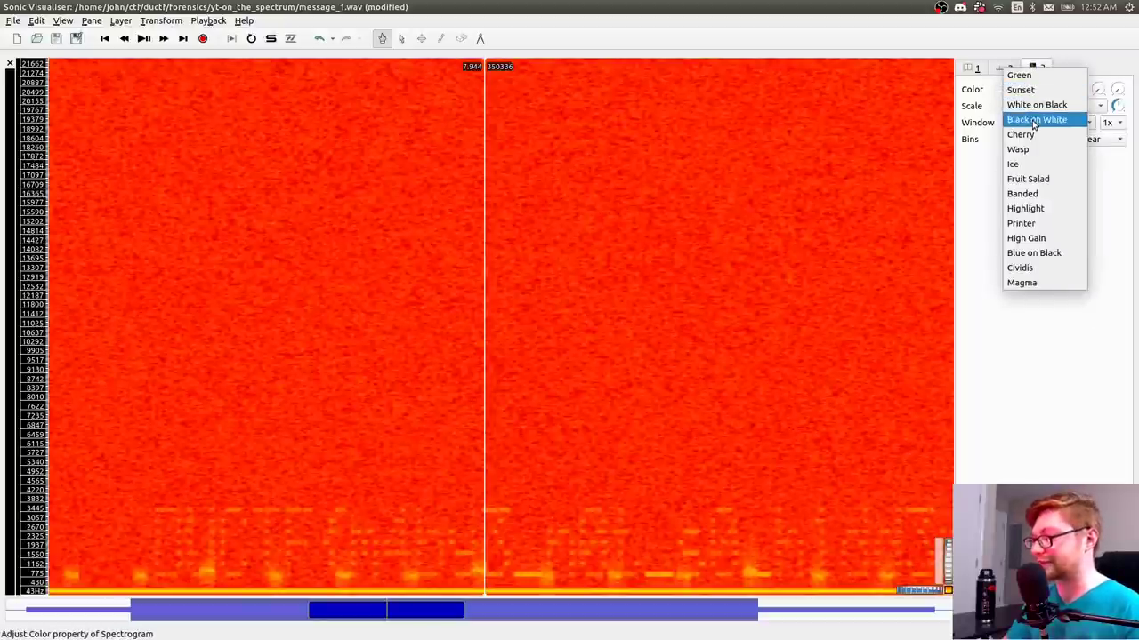
{"action": "left_click", "coordinate": [1036, 104]}
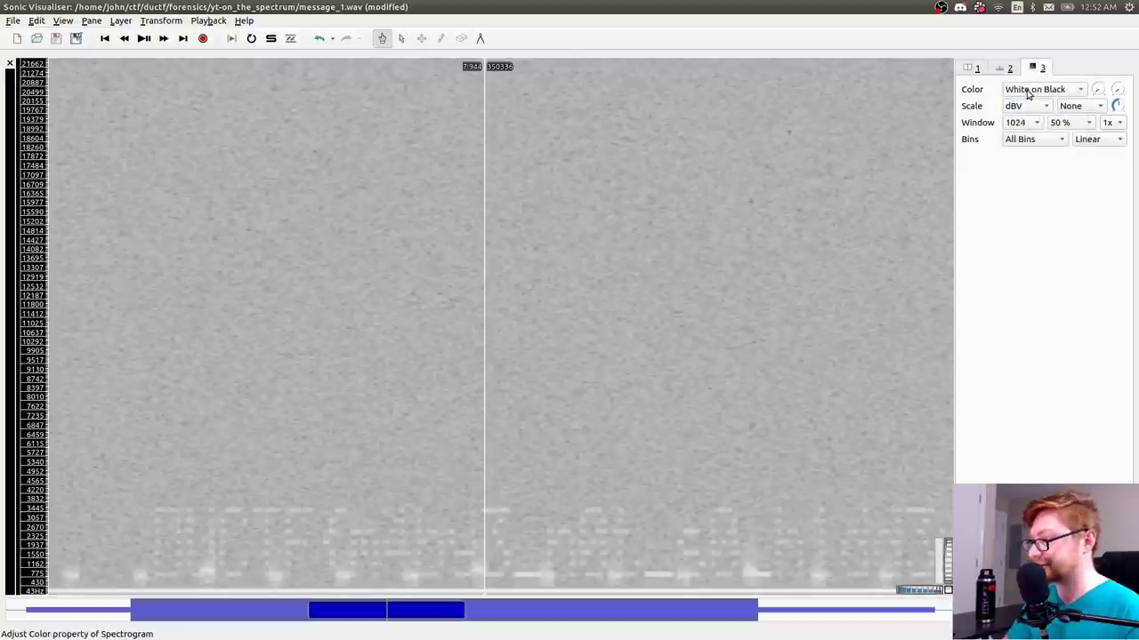
{"action": "left_click", "coordinate": [1032, 92]}
{"action": "left_click", "coordinate": [1023, 268]}
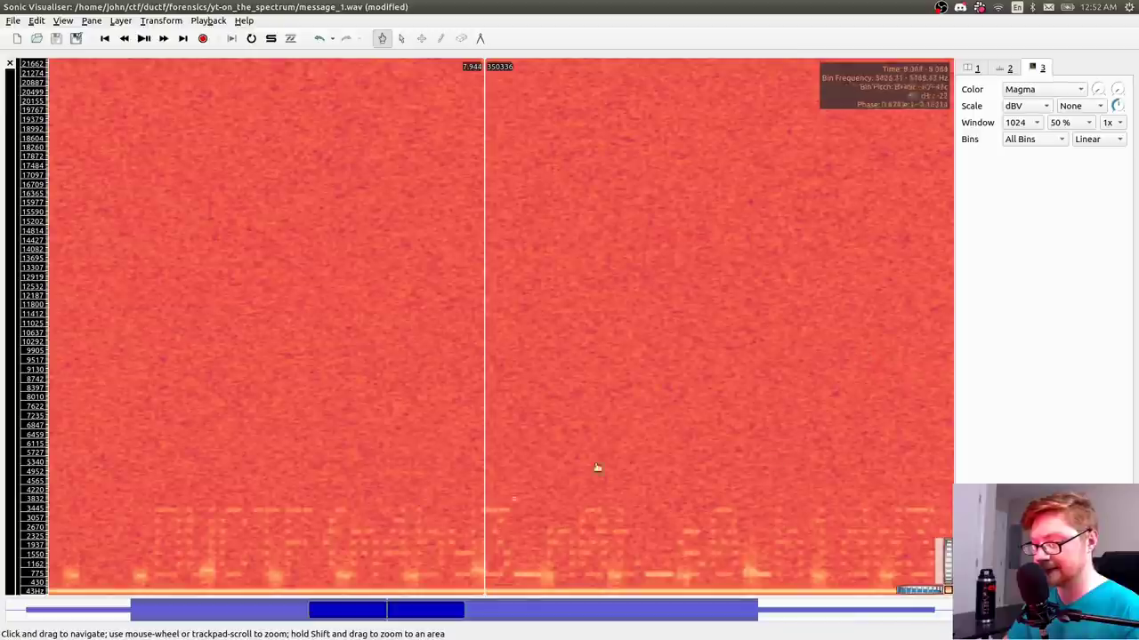
{"action": "scroll", "coordinate": [923, 595], "scroll_direction": "down", "scroll_amount": 5}
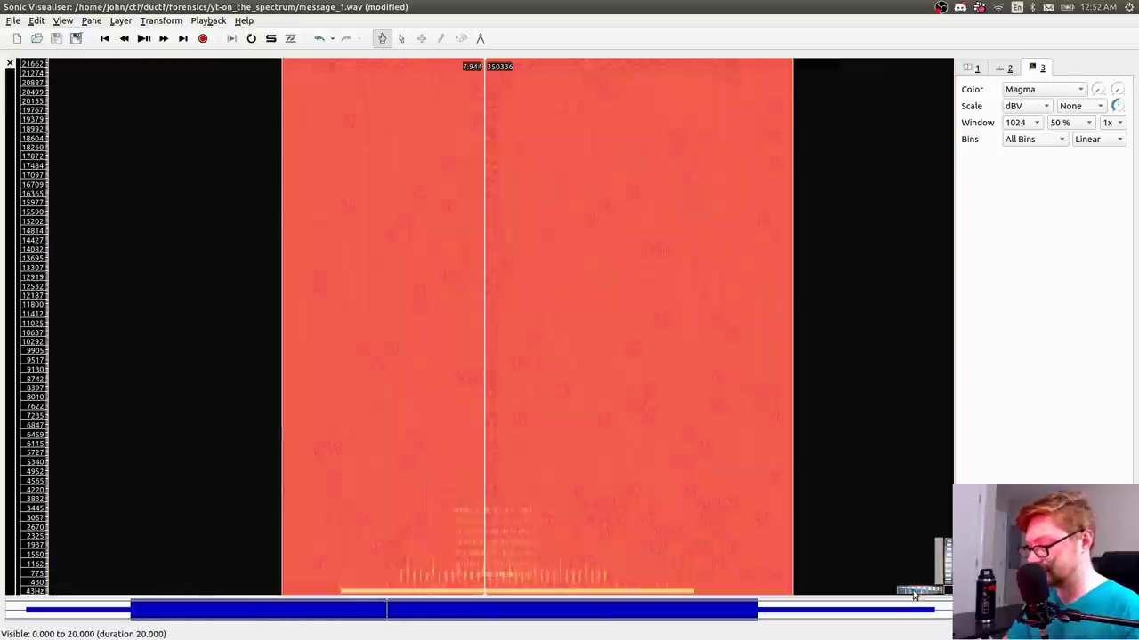
{"action": "scroll", "coordinate": [925, 595], "scroll_direction": "up", "scroll_amount": 4}
{"action": "scroll", "coordinate": [925, 595], "scroll_direction": "up", "scroll_amount": 3}
{"action": "scroll", "coordinate": [925, 596], "scroll_direction": "down", "scroll_amount": 3}
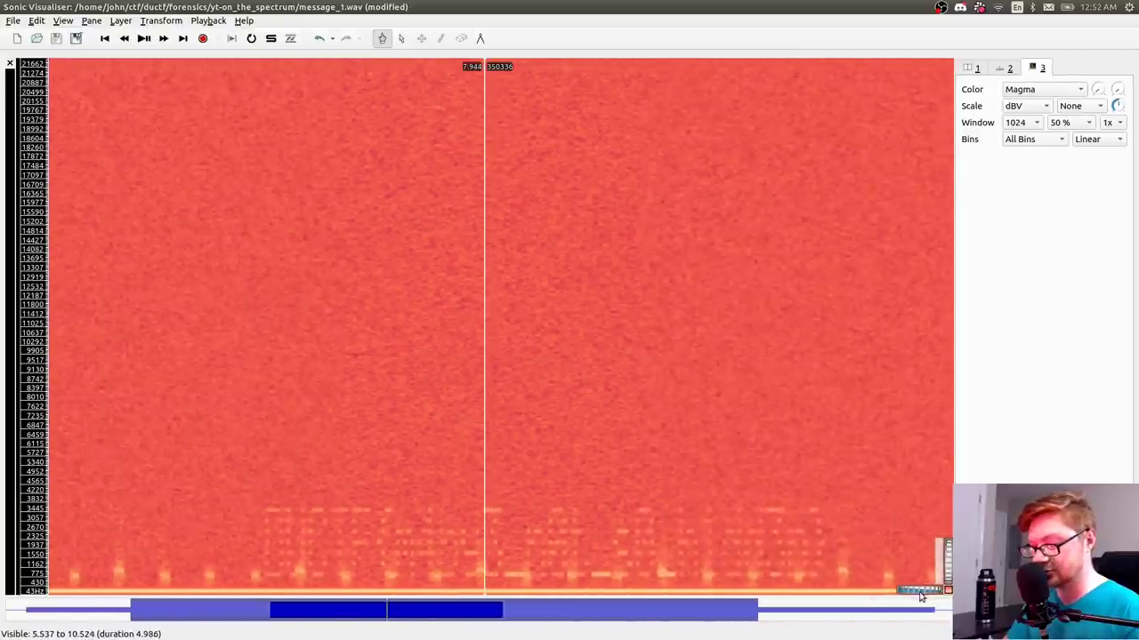
{"action": "scroll", "coordinate": [923, 597], "scroll_direction": "up", "scroll_amount": 1}
{"action": "scroll", "coordinate": [923, 597], "scroll_direction": "up", "scroll_amount": 1}
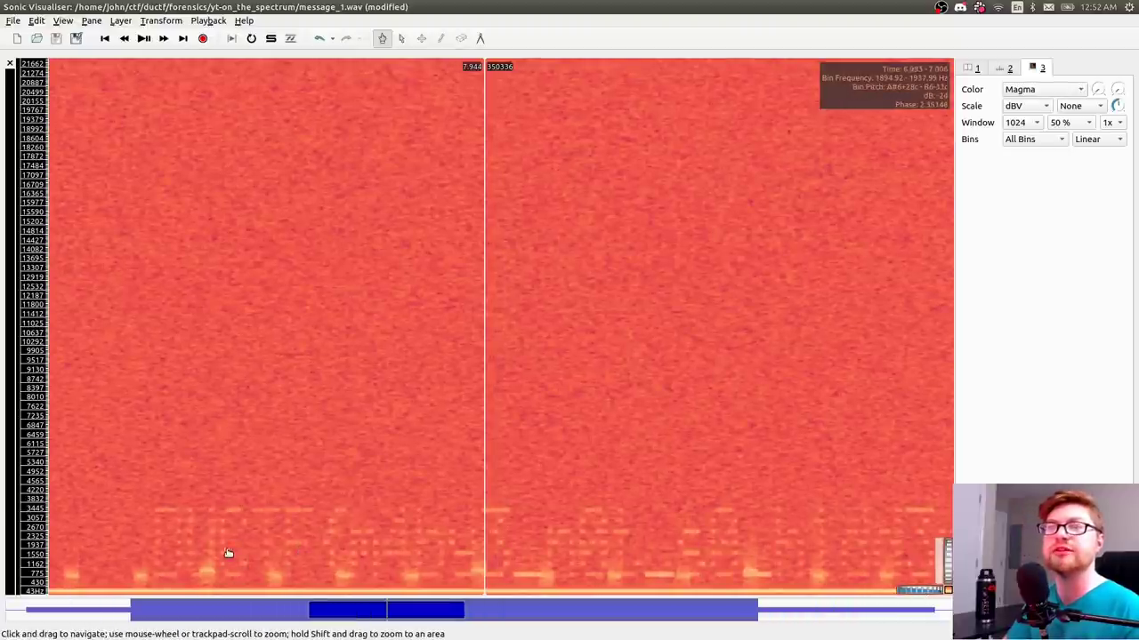
- Try 75 % and 87.5 % window overlap, return to 50 %, and check the normalization choices
{"action": "left_click", "coordinate": [1077, 122]}
{"action": "left_click", "coordinate": [1073, 137]}
{"action": "left_click", "coordinate": [1071, 124]}
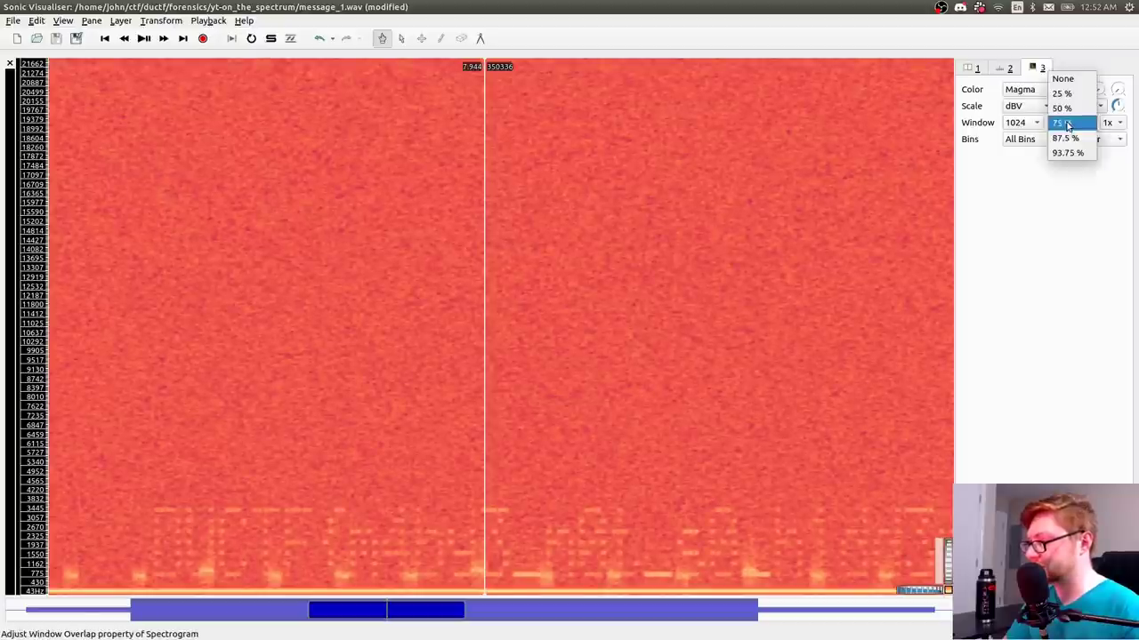
{"action": "left_click", "coordinate": [1068, 138]}
{"action": "left_click", "coordinate": [1067, 123]}
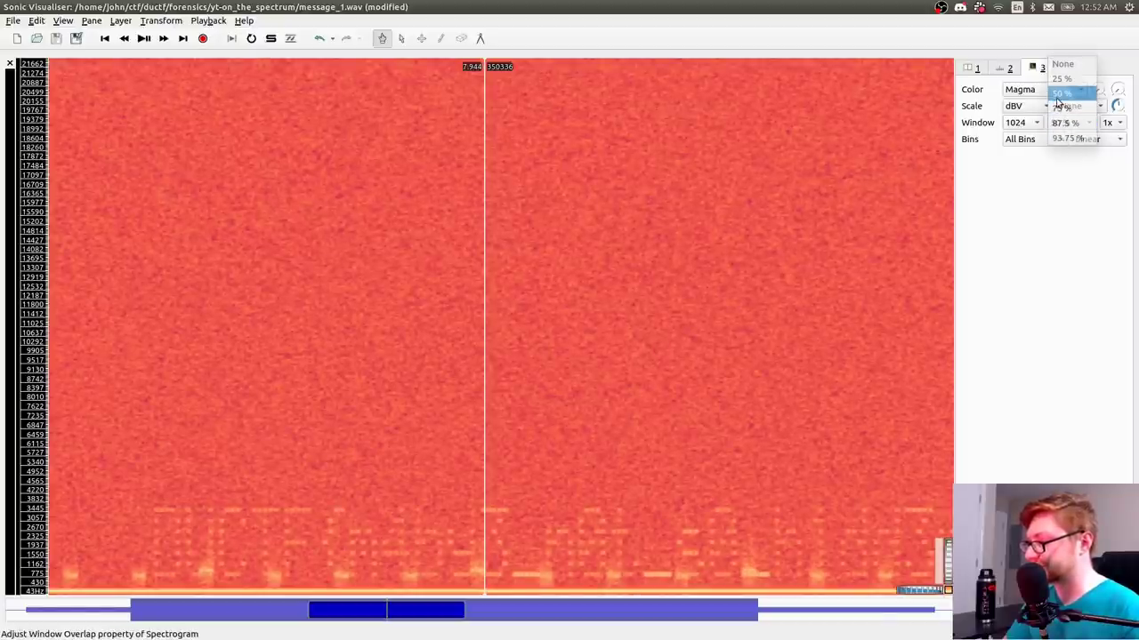
{"action": "left_click", "coordinate": [1063, 93]}
{"action": "left_click", "coordinate": [1077, 106]}
{"action": "left_click", "coordinate": [1041, 185]}
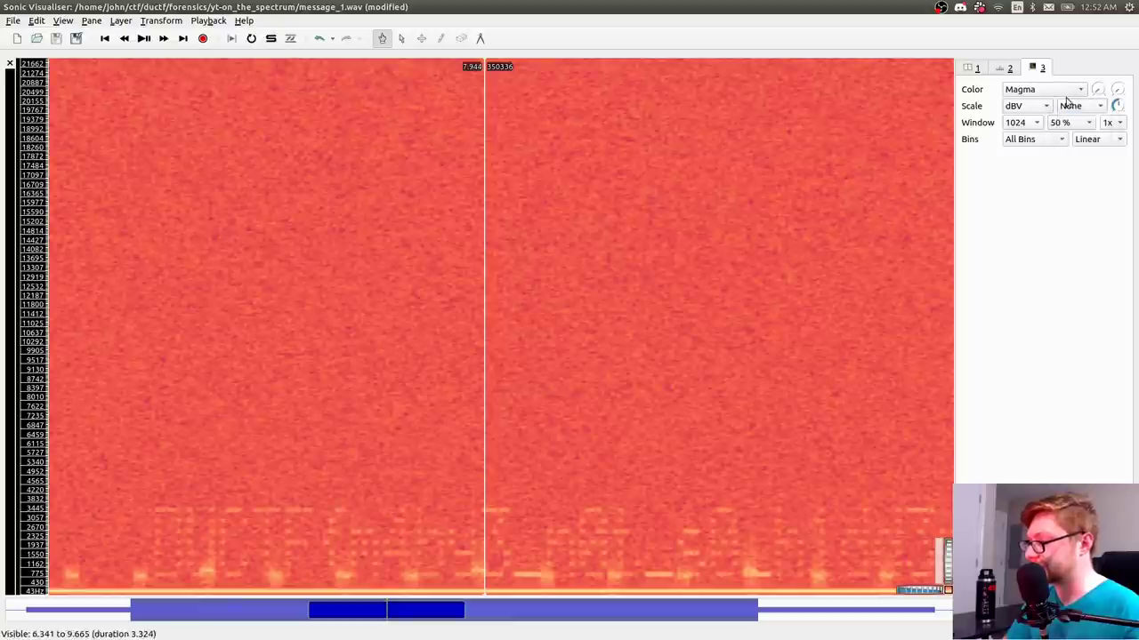
{"action": "left_click", "coordinate": [1098, 103]}
- Set the threshold to -79 dB and keep a linear frequency scale after trying Log
{"action": "double_click", "coordinate": [1097, 92]}
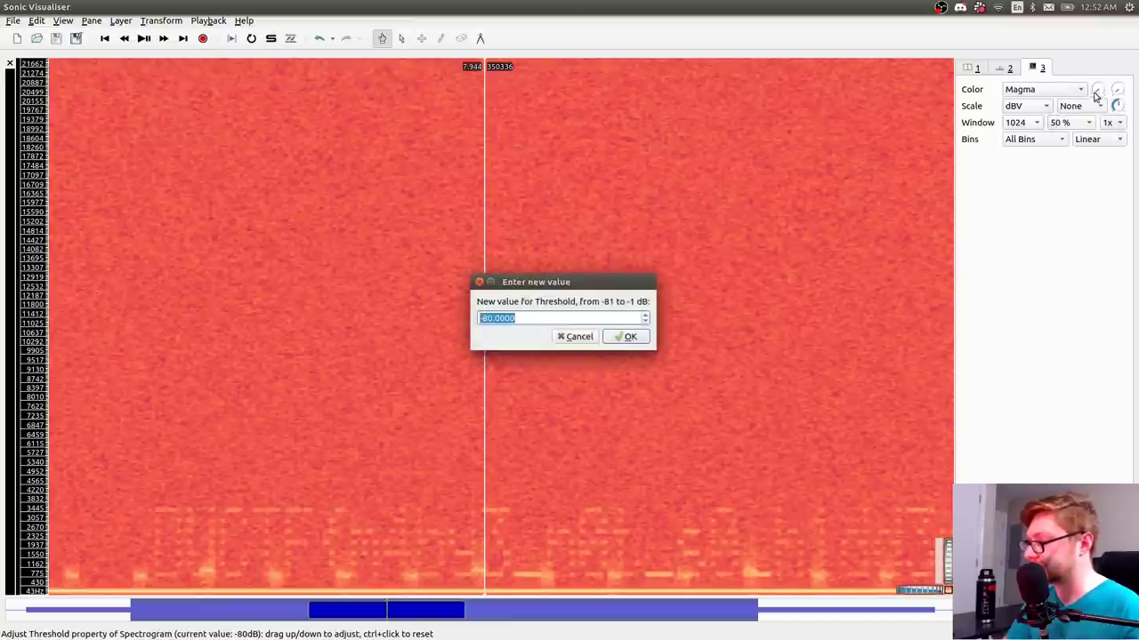
{"action": "key", "text": "Up"}
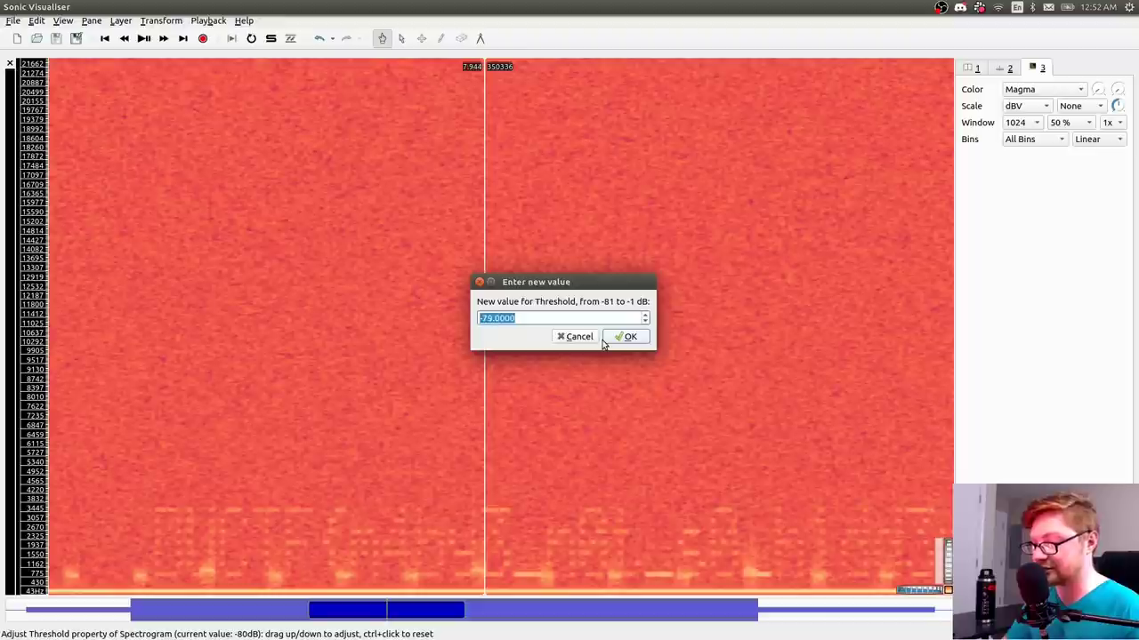
{"action": "left_click", "coordinate": [604, 340]}
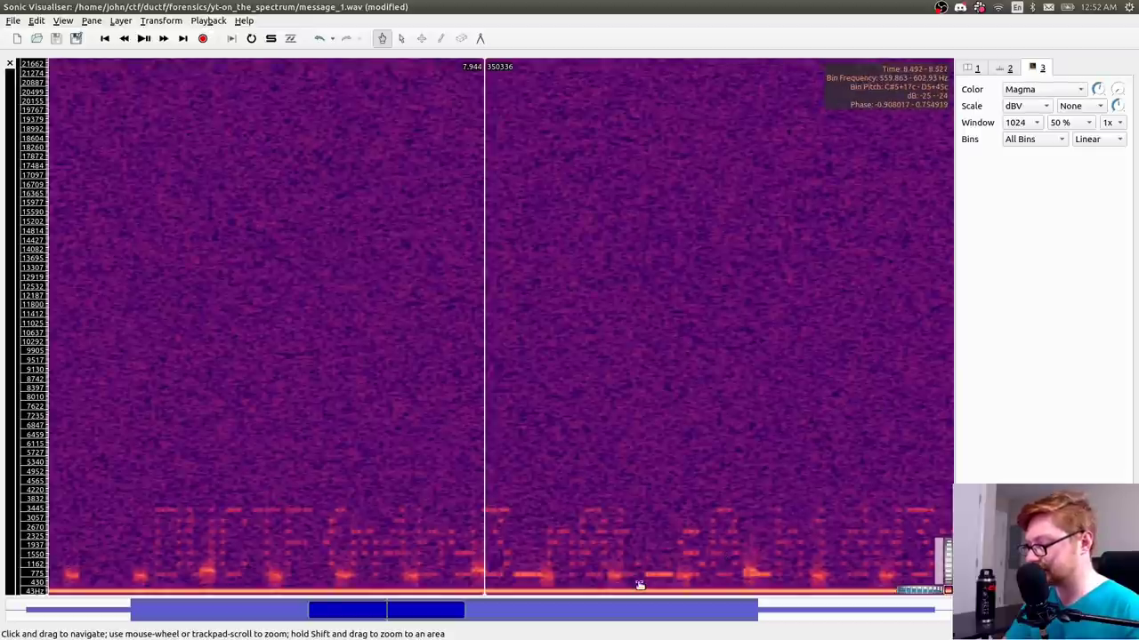
{"action": "left_click", "coordinate": [1097, 141]}
{"action": "left_click", "coordinate": [1086, 159]}
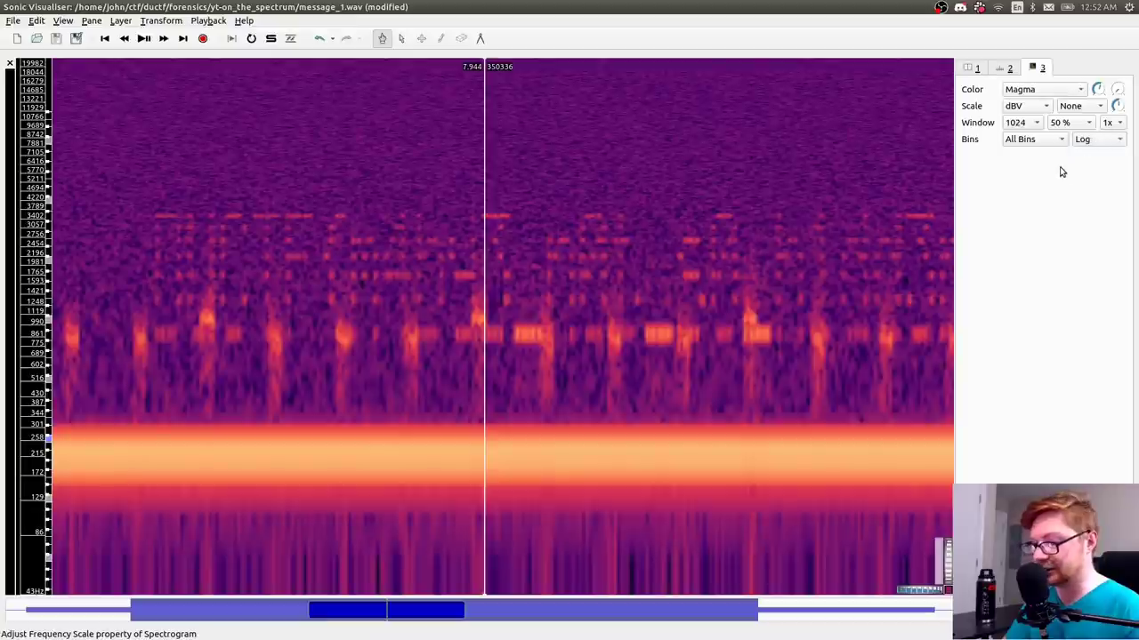
{"action": "left_click", "coordinate": [1087, 140]}
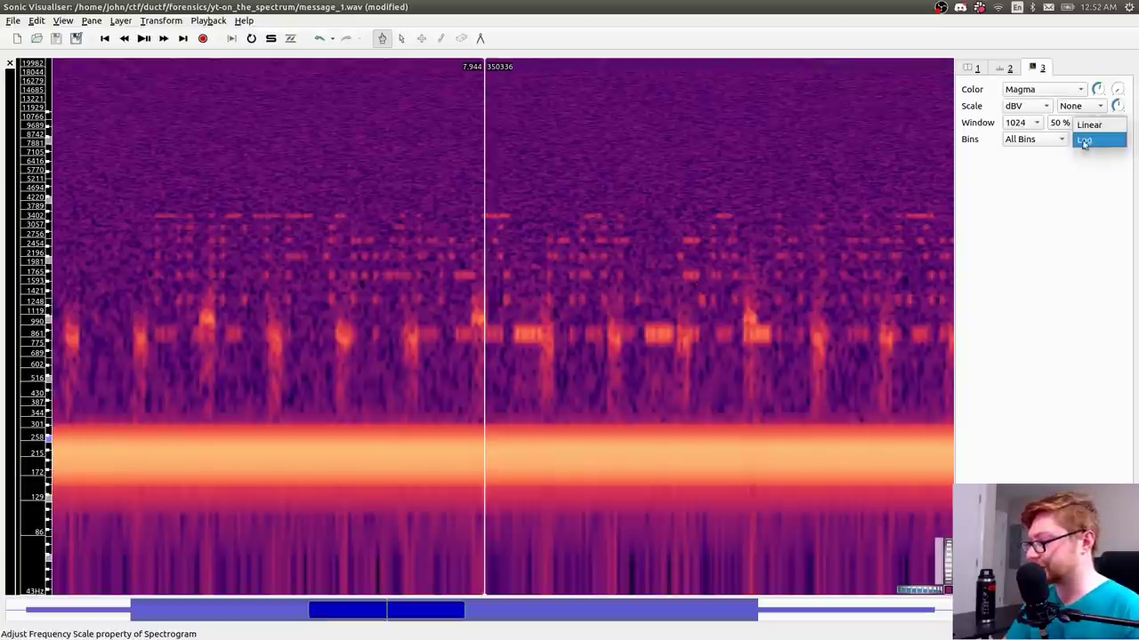
{"action": "left_click", "coordinate": [1088, 124]}
- Try Peak Bins and Frequencies display, then go back to showing All Bins
{"action": "left_click", "coordinate": [1023, 139]}
{"action": "left_click", "coordinate": [1032, 154]}
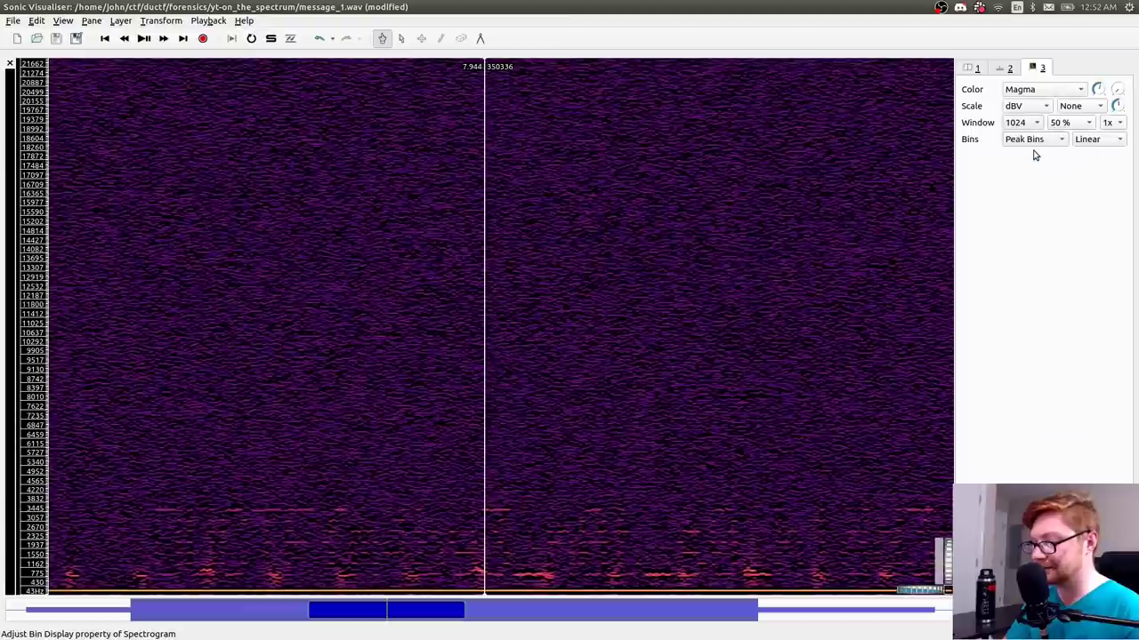
{"action": "left_click", "coordinate": [1026, 140]}
{"action": "left_click", "coordinate": [1026, 155]}
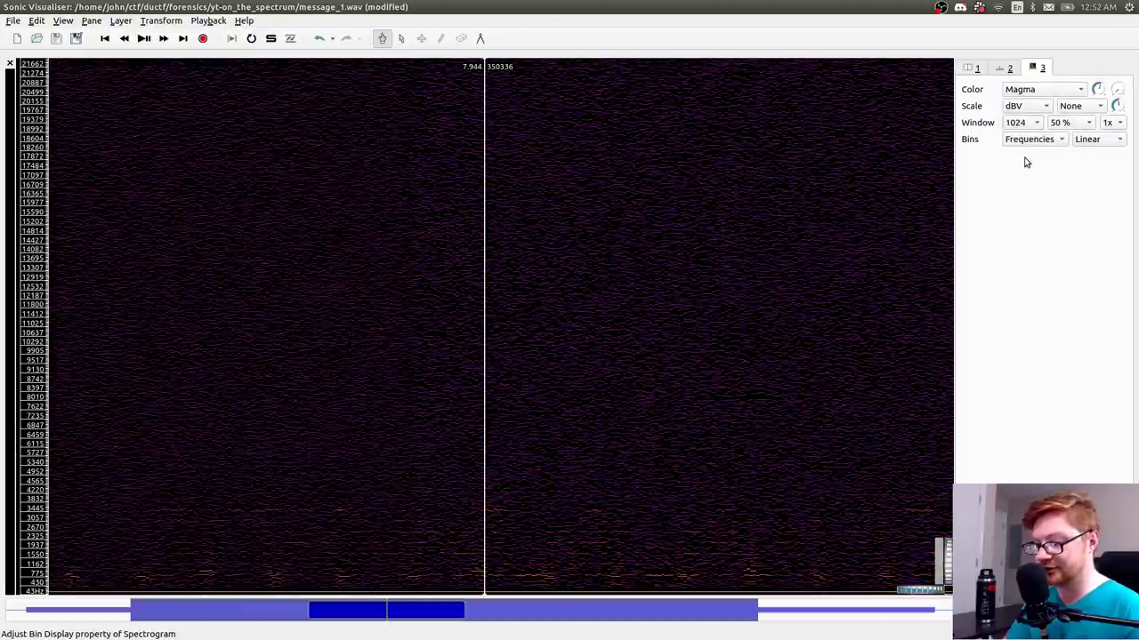
{"action": "left_click", "coordinate": [1031, 142]}
{"action": "left_click", "coordinate": [1021, 109]}
- Recolour the spectrogram Blue on Black, then switch to Cividis
{"action": "left_click", "coordinate": [1032, 90]}
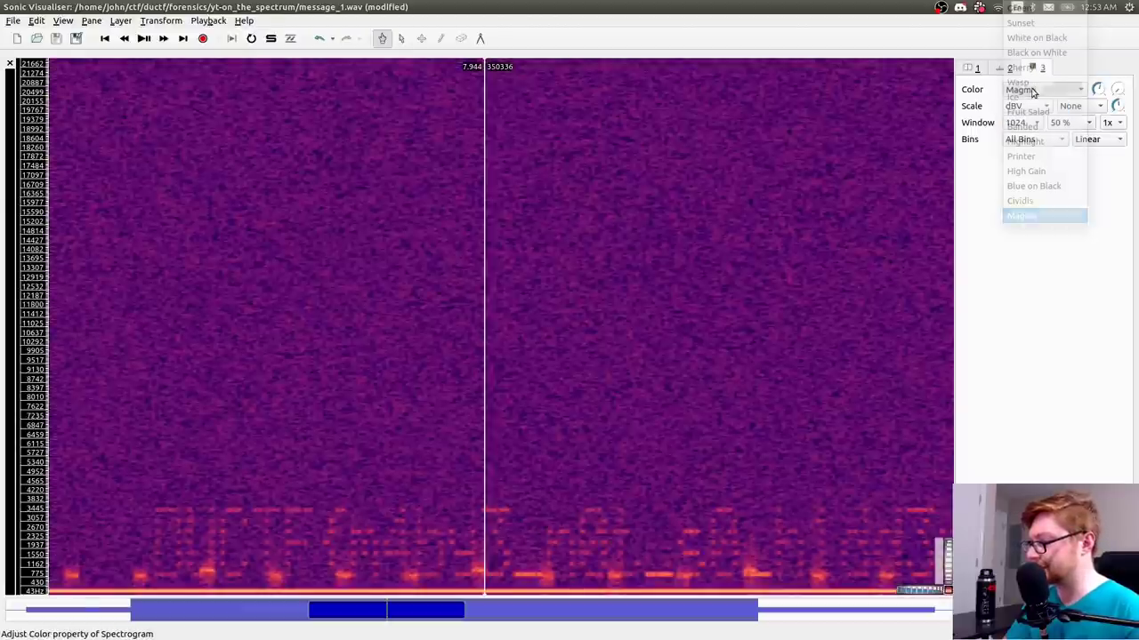
{"action": "left_click", "coordinate": [1031, 189]}
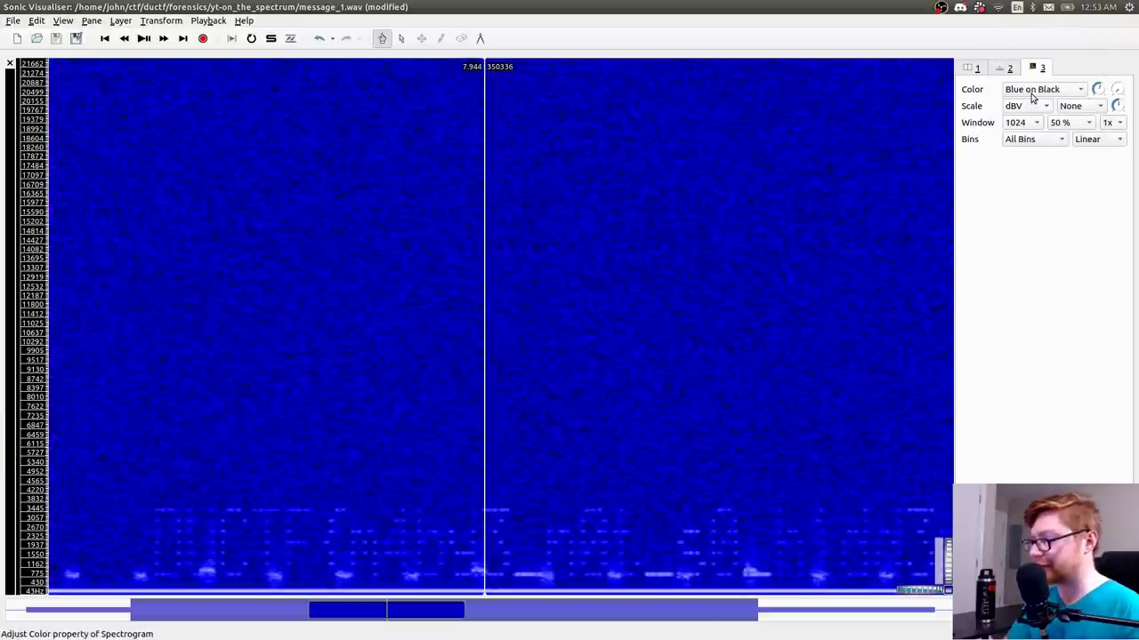
{"action": "left_click", "coordinate": [1032, 93]}
{"action": "left_click", "coordinate": [1023, 201]}
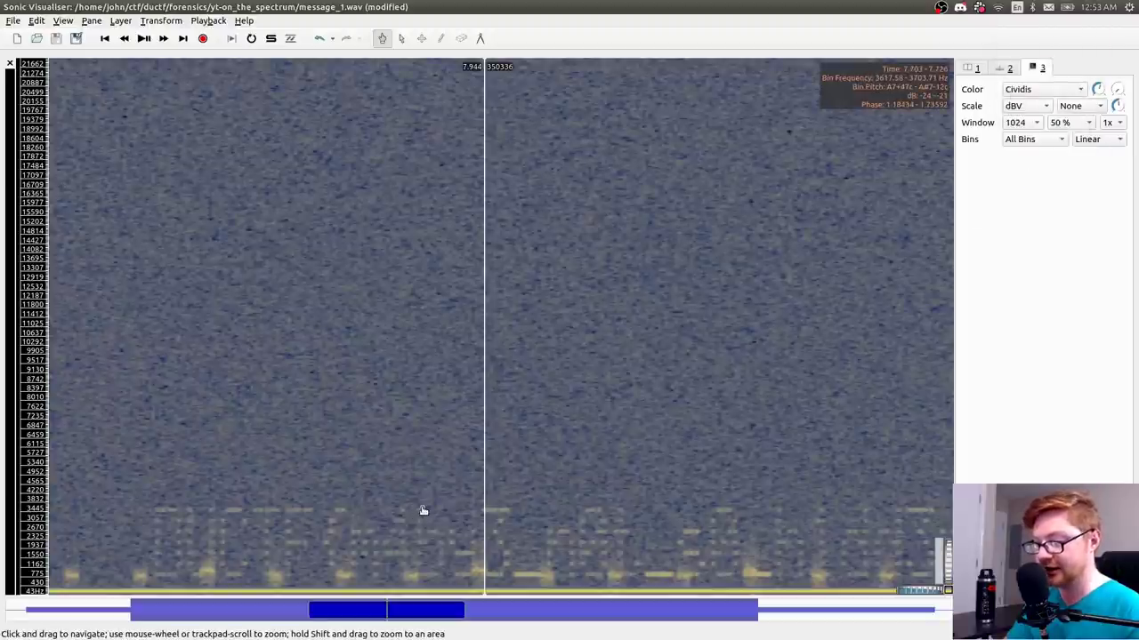
- Zoom in and return the spectrogram colouring to Magma
{"action": "scroll", "coordinate": [423, 510], "scroll_direction": "up", "scroll_amount": 1}
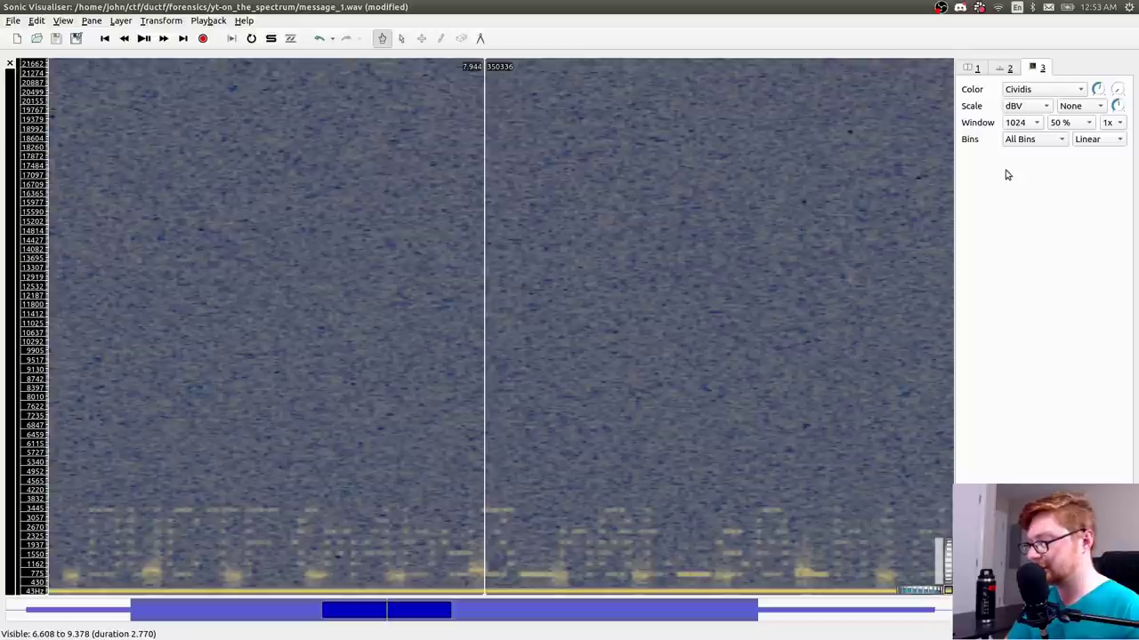
{"action": "left_click", "coordinate": [1023, 89]}
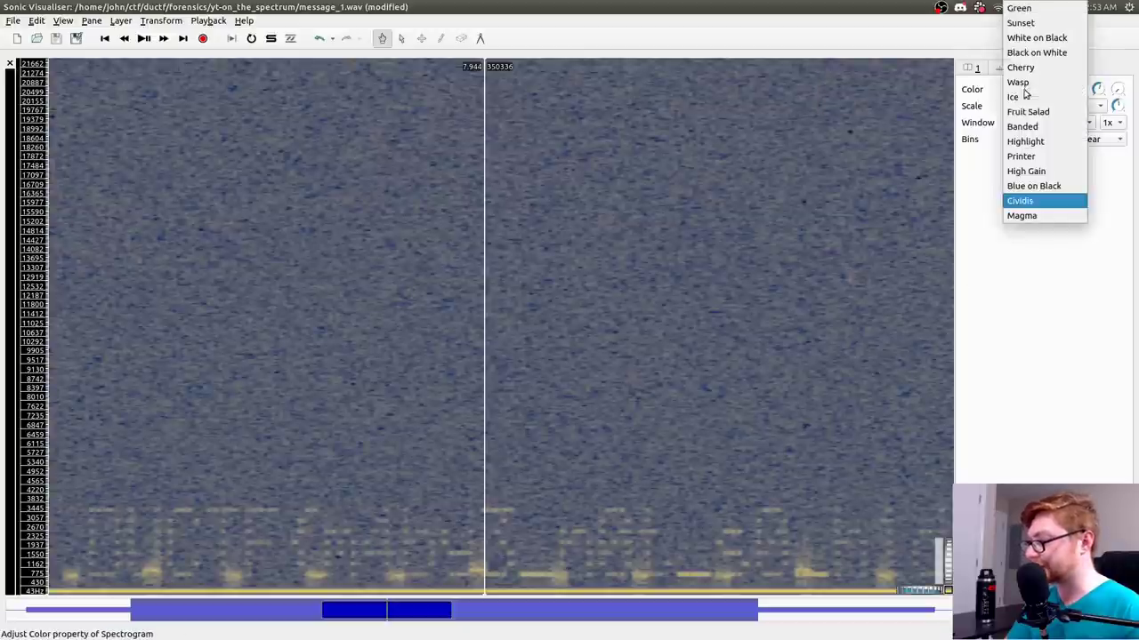
{"action": "left_click", "coordinate": [1027, 216]}
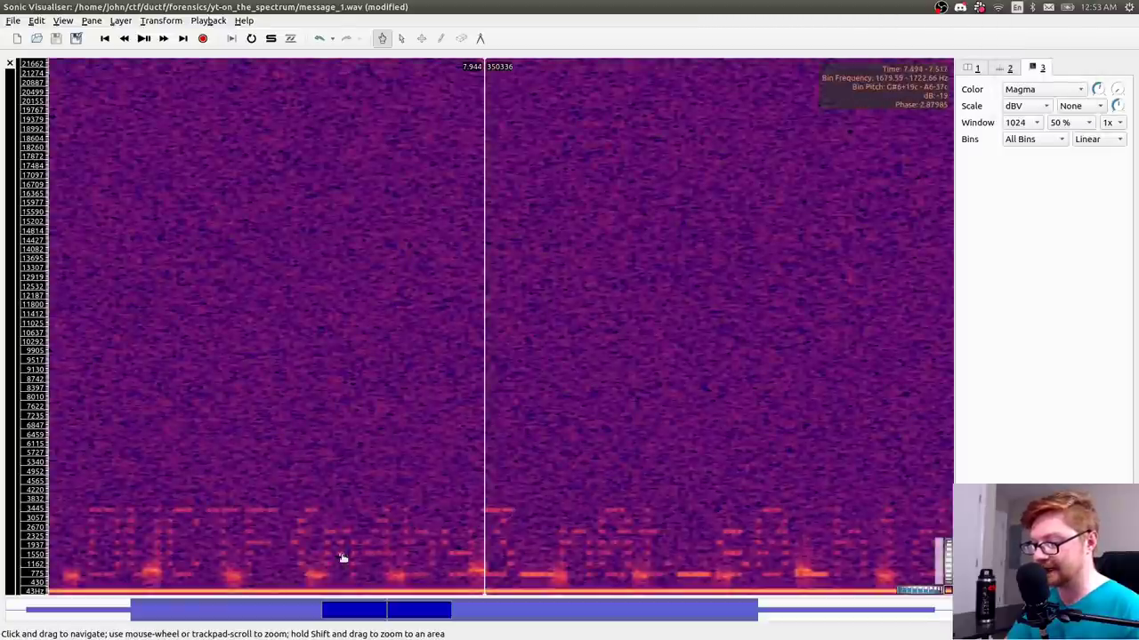
- Pan the spectrogram back and forth to examine the markings near 8.15 s
{"action": "left_click_drag", "start_coordinate": [481, 561], "coordinate": [342, 558]}
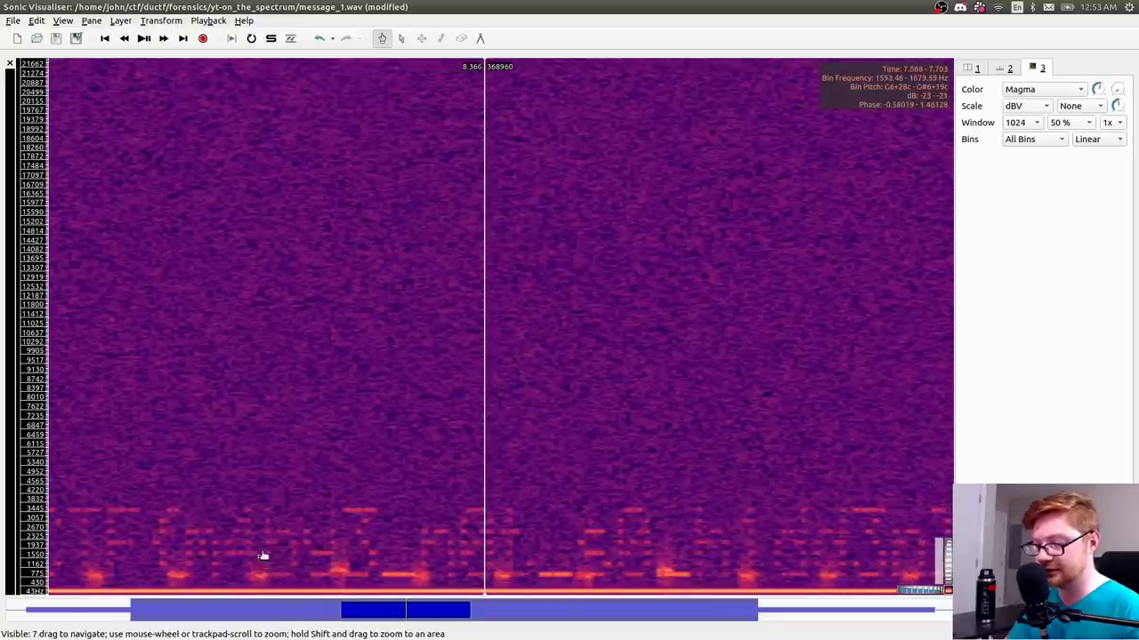
{"action": "mouse_move", "coordinate": [262, 556]}
{"action": "left_mouse_down"}
{"action": "mouse_move", "coordinate": [262, 531]}
{"action": "mouse_move", "coordinate": [228, 529]}
{"action": "mouse_move", "coordinate": [214, 554]}
{"action": "mouse_move", "coordinate": [234, 554]}
{"action": "mouse_move", "coordinate": [238, 540]}
{"action": "left_mouse_up"}
{"action": "left_click_drag", "start_coordinate": [432, 550], "coordinate": [622, 561]}
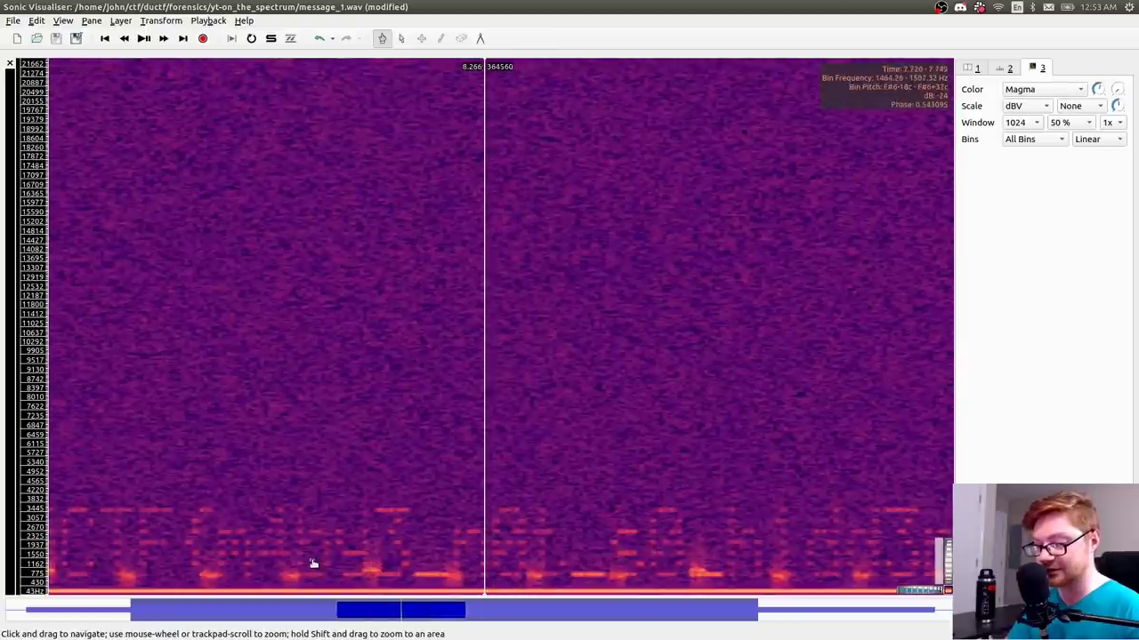
{"action": "left_click_drag", "start_coordinate": [313, 563], "coordinate": [363, 545]}
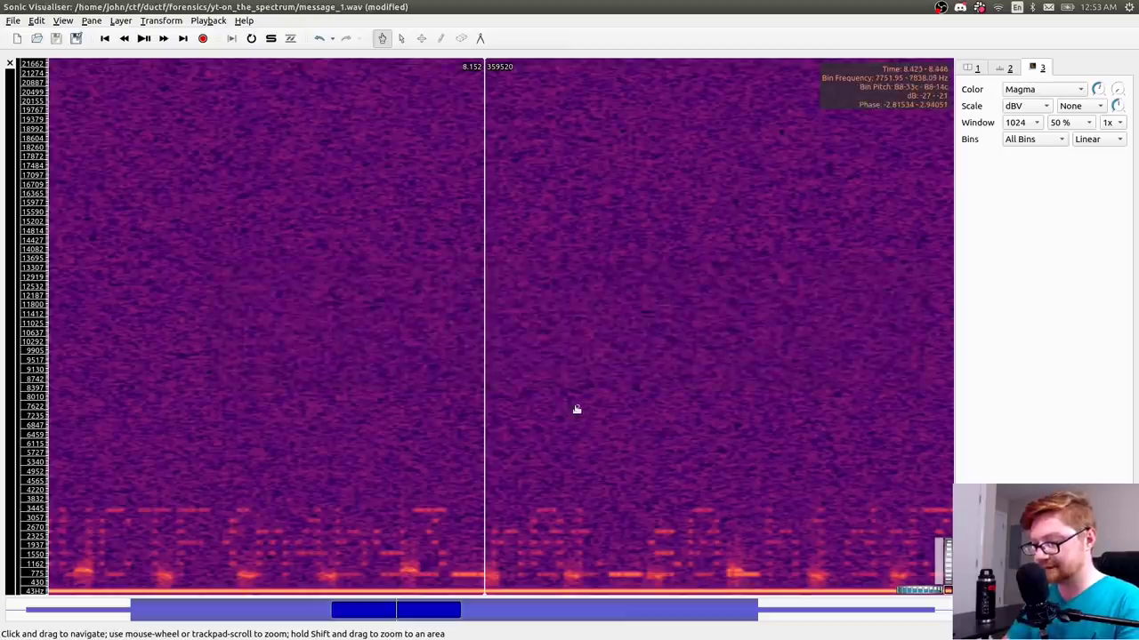
{"action": "key", "text": "alt+Tab"}
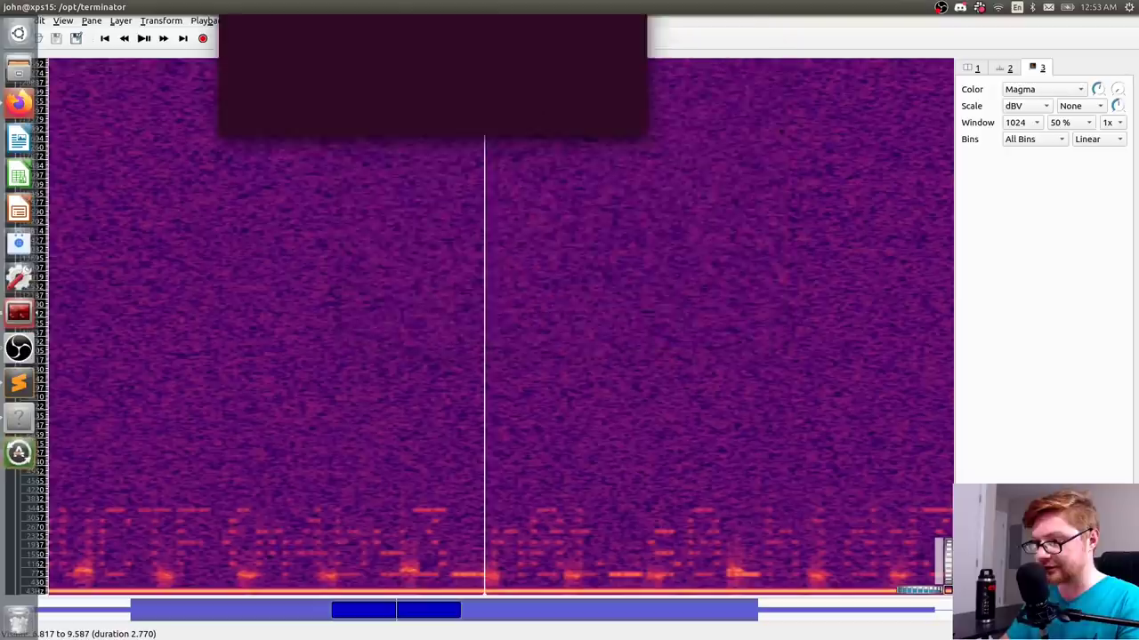
- Place the terminal beside the spectrogram and open flag.txt in nano
{"action": "key", "text": "super+Up"}
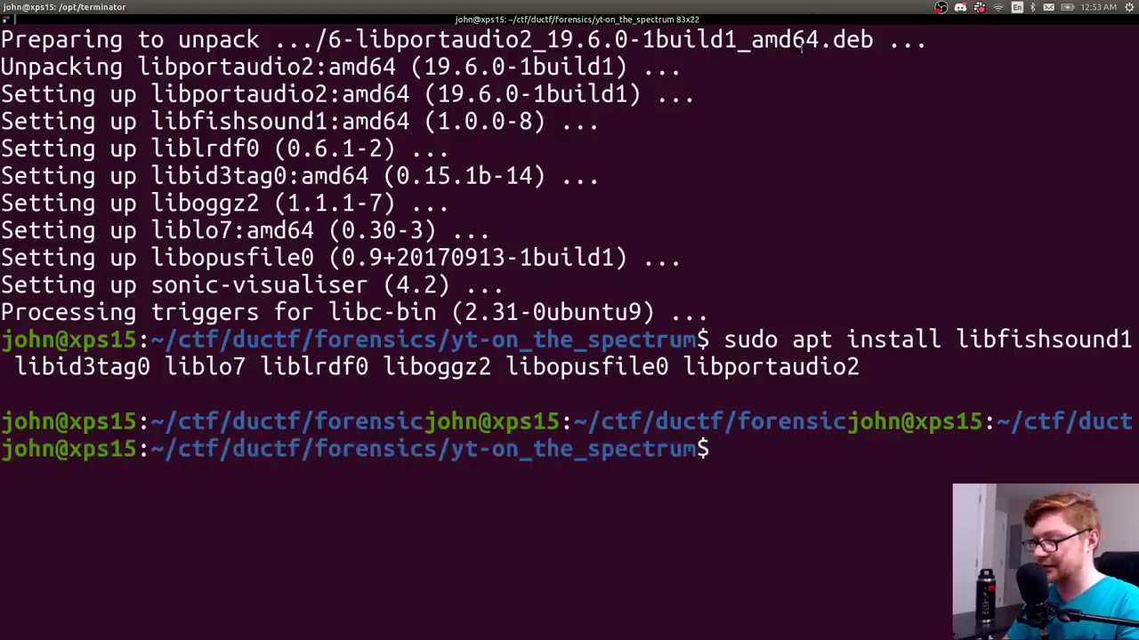
{"action": "key", "text": "super+Right"}
{"action": "type", "text": "nano "}
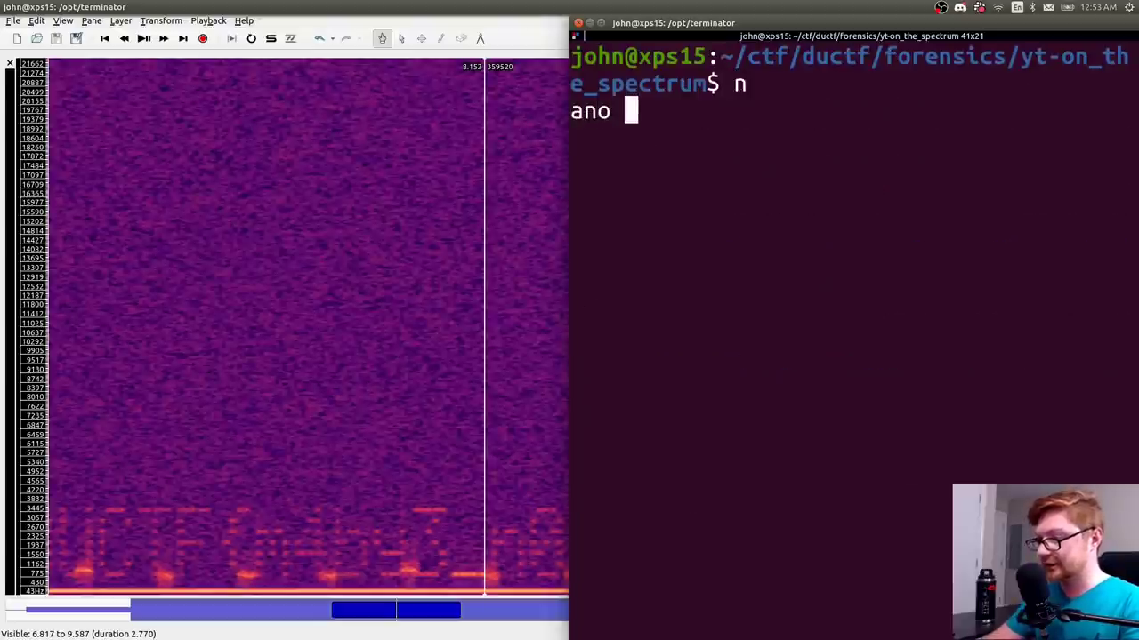
{"action": "type", "text": "flaf."}
{"action": "key", "text": "BackSpace"}
{"action": "key", "text": "BackSpace"}
{"action": "type", "text": "g.txt"}
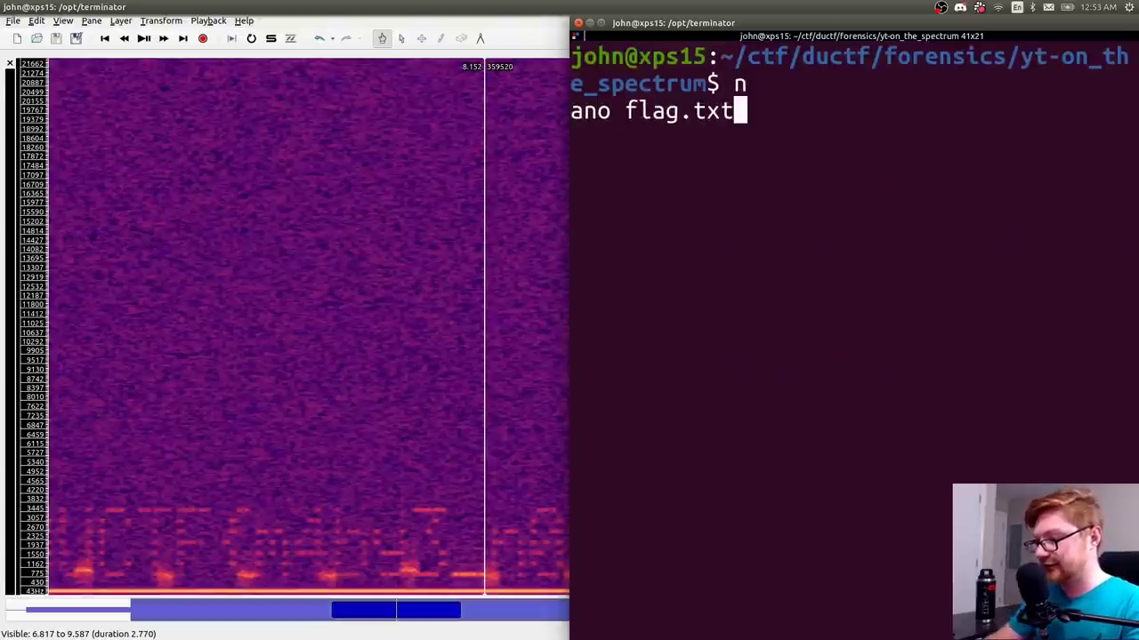
{"action": "key", "text": "Return"}
- Type the flag's opening 'DUCTF{m4by3' into flag.txt, correcting typos
{"action": "type", "text": "DUCTF{m4}"}
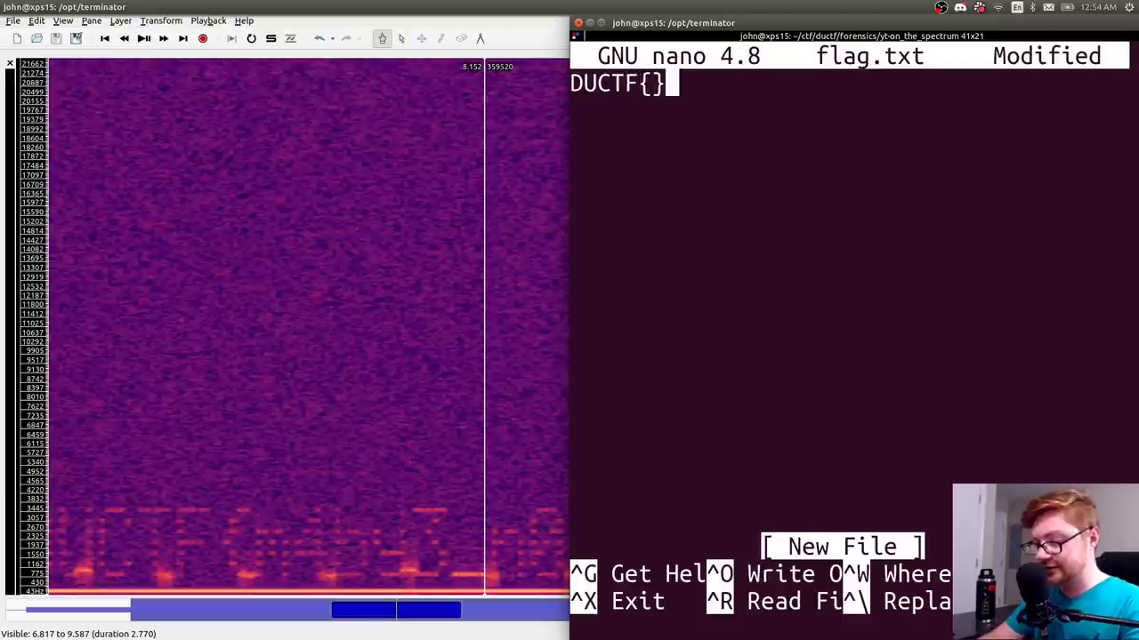
{"action": "key", "text": "Left"}
{"action": "type", "text": "m4b"}
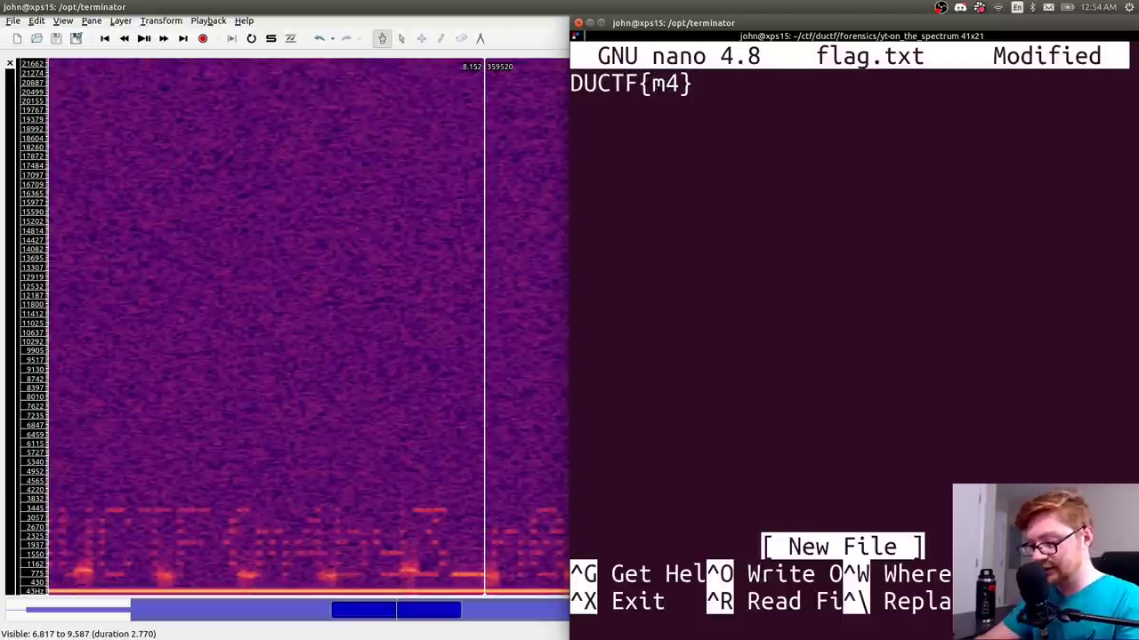
{"action": "type", "text": "y"}
{"action": "key", "text": "BackSpace"}
{"action": "type", "text": "by4"}
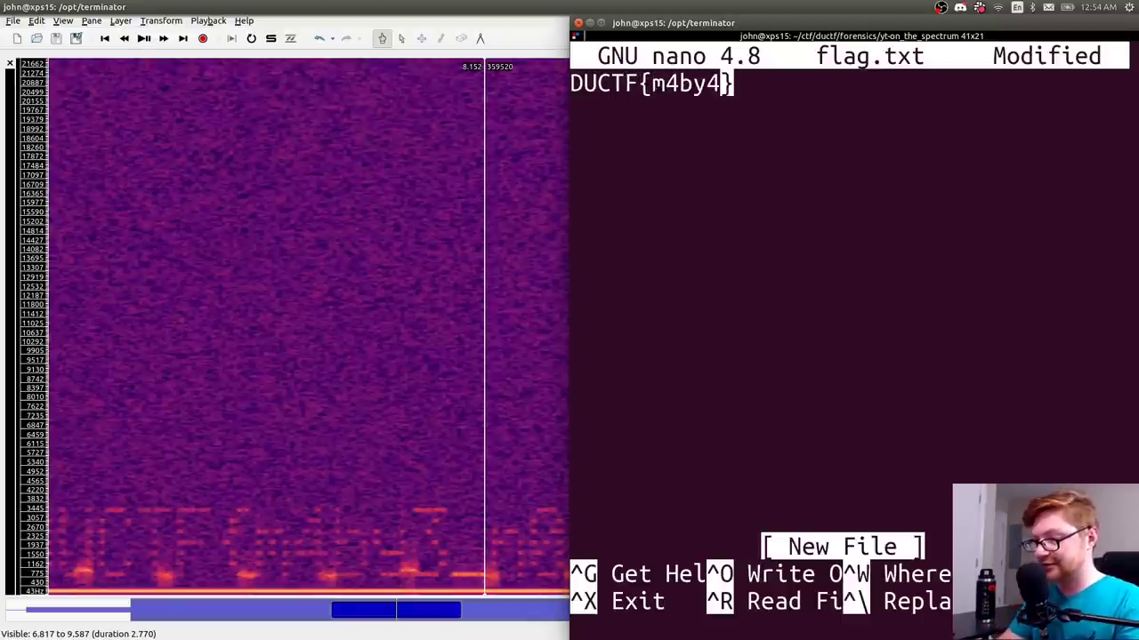
{"action": "key", "text": "BackSpace"}
{"action": "type", "text": "3_"}
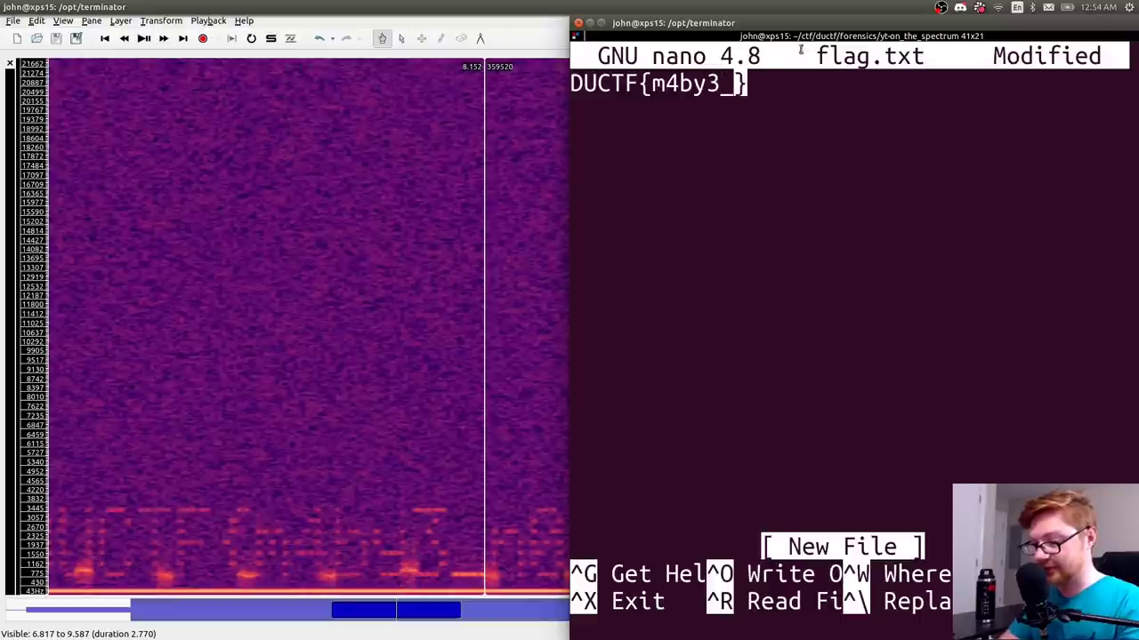
- Pan the spectrogram to read further and continue the flag with '_n0t_s0_h1dd3n}'
{"action": "left_click_drag", "start_coordinate": [463, 290], "coordinate": [197, 276]}
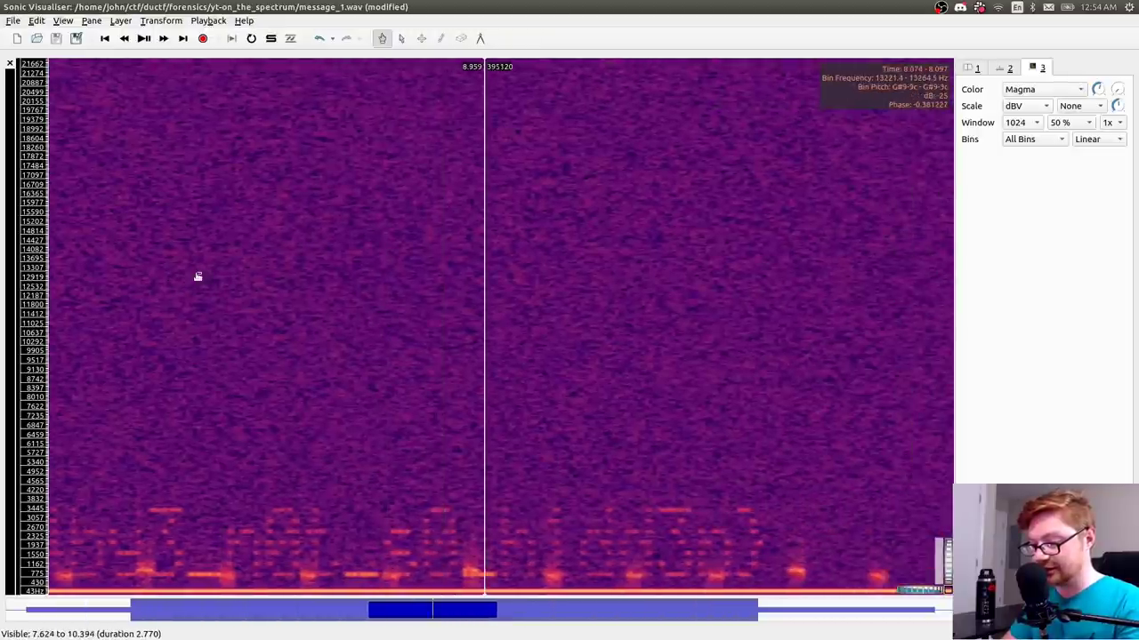
{"action": "key", "text": "alt+Tab"}
{"action": "type", "text": "_n0t"}
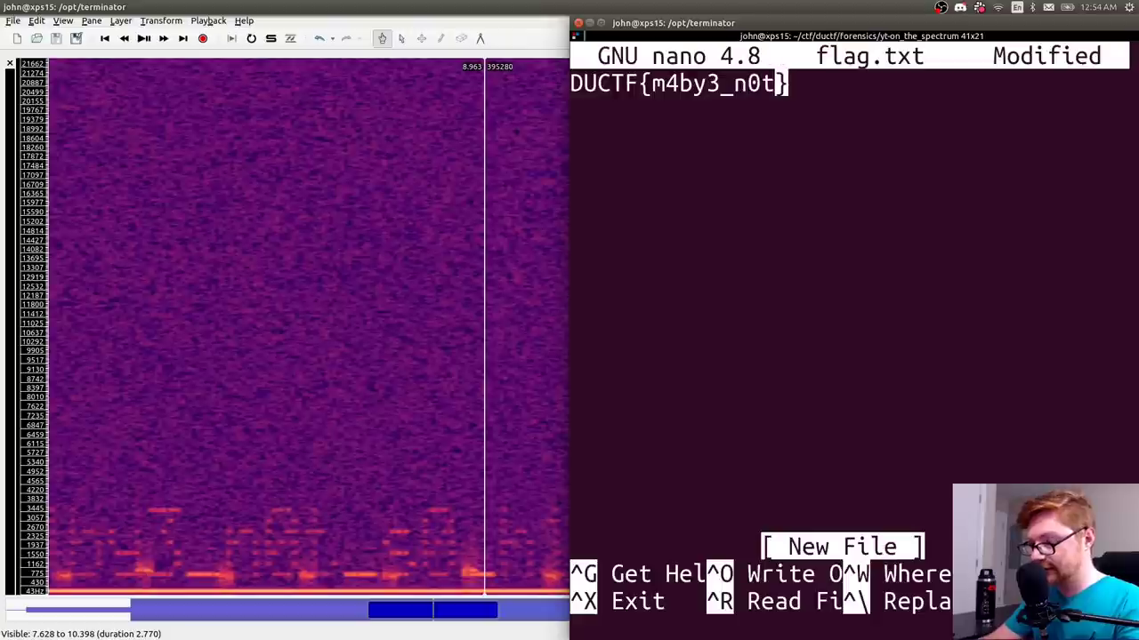
{"action": "type", "text": "_s0_"}
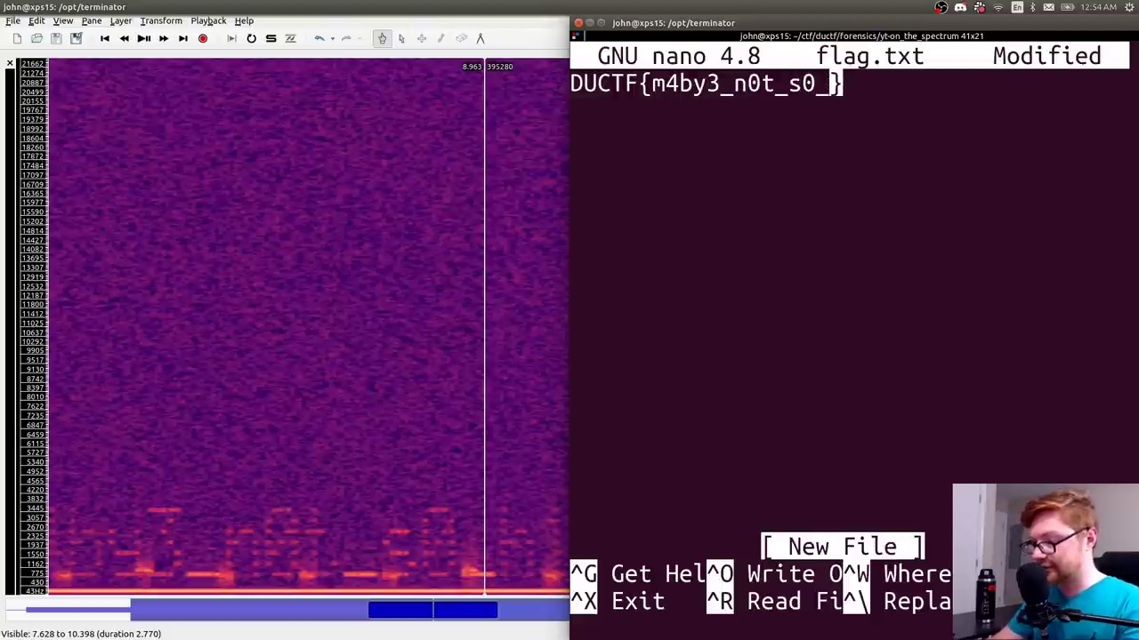
{"action": "key", "text": "alt+Tab"}
{"action": "left_click_drag", "start_coordinate": [590, 437], "coordinate": [477, 556]}
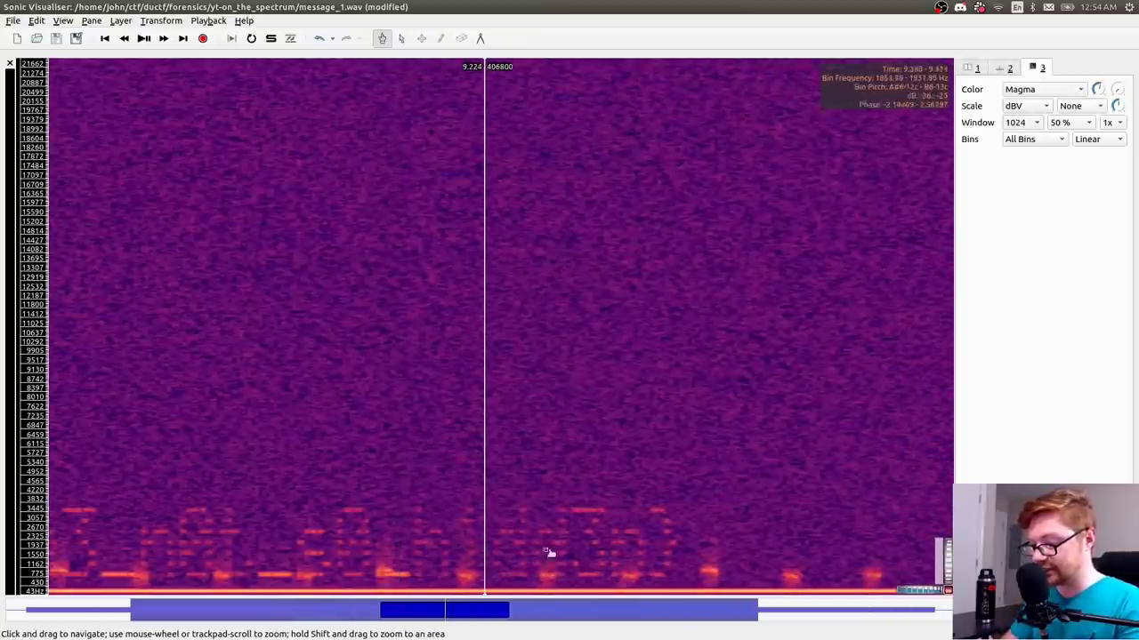
{"action": "key", "text": "alt+Tab"}
{"action": "type", "text": "h1dd"}
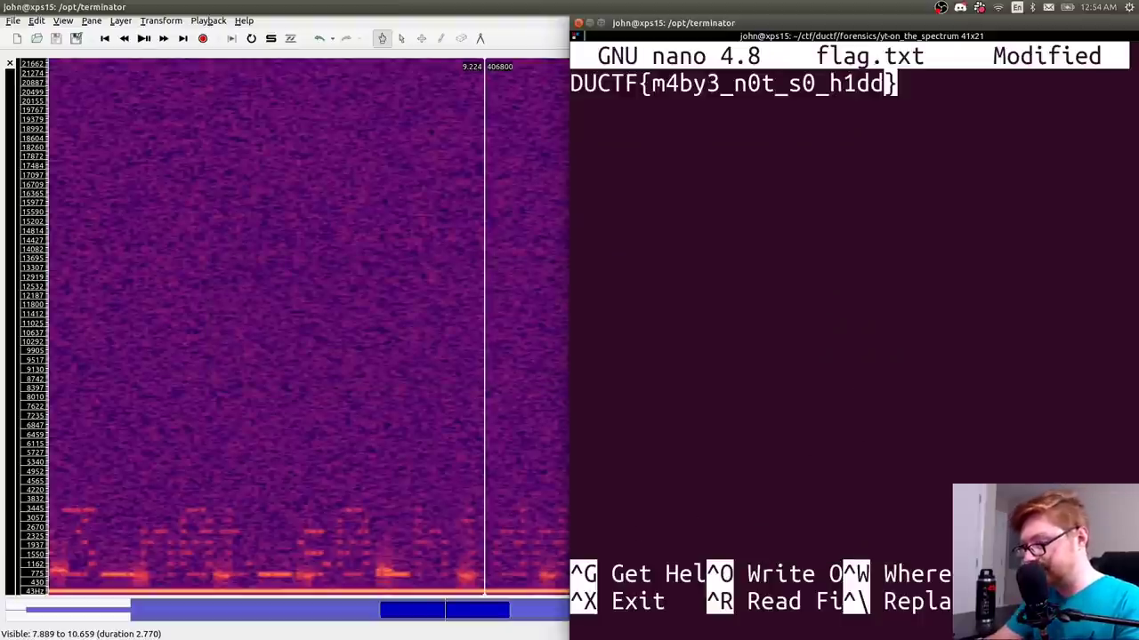
- Save flag.txt and select the flag line to copy it
{"action": "key", "text": "ctrl+o"}
{"action": "key", "text": "Return"}
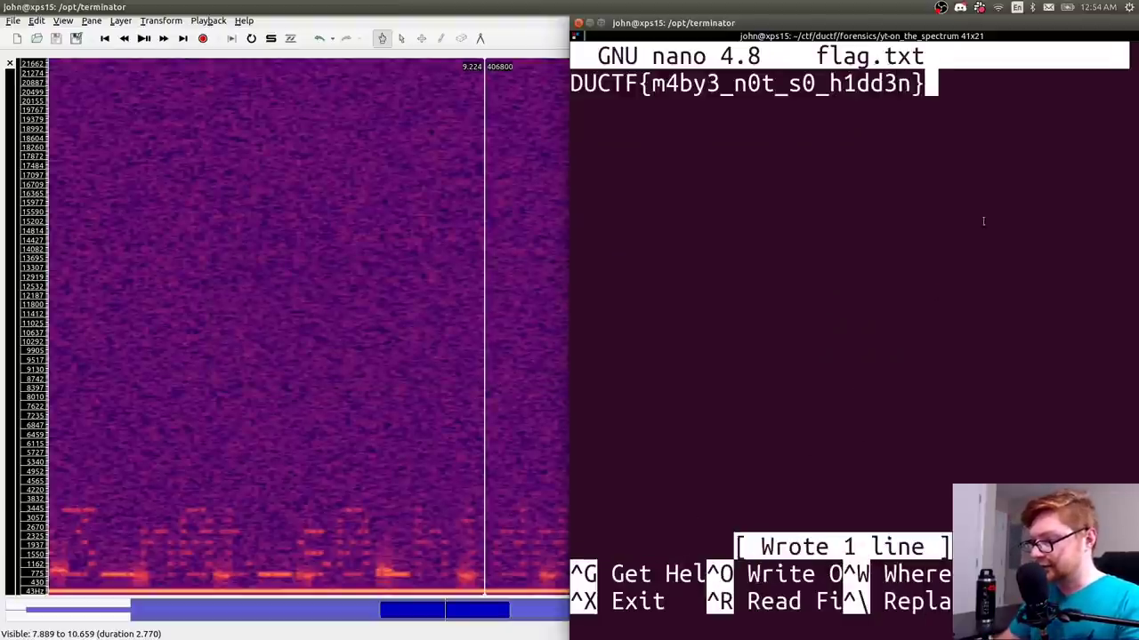
{"action": "left_click_drag", "start_coordinate": [926, 86], "coordinate": [585, 82]}
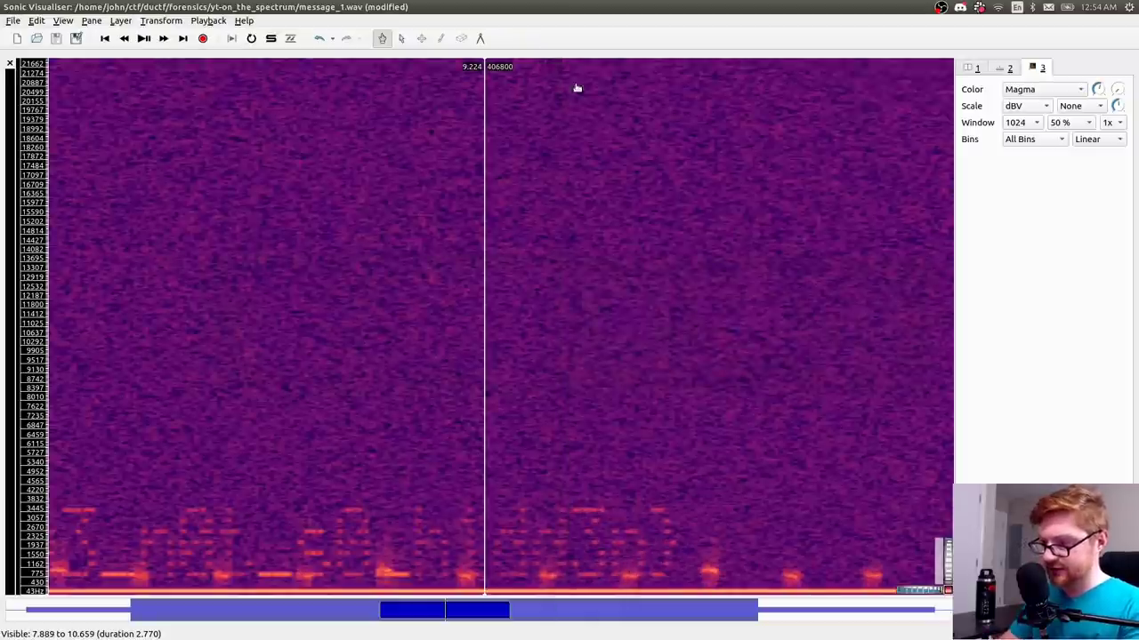
{"action": "key", "text": "alt+Tab"}
{"action": "key", "text": "Tab"}
{"action": "key", "text": "Tab"}
{"action": "key", "text": "Tab"}
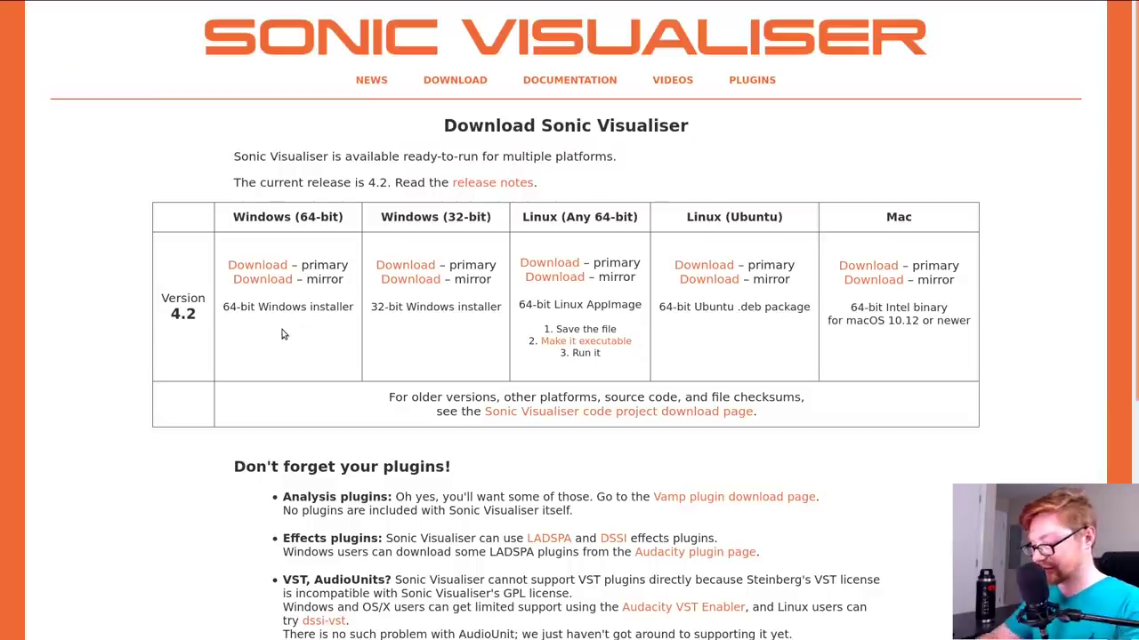
- Paste the flag into the On the spectrum challenge's Flag field and submit it
{"action": "key", "text": "ctrl+Tab"}
{"action": "left_click", "coordinate": [415, 559]}
{"action": "type", "text": "DUCTF{m4by3_n0t_s0_h1dd3n}"}
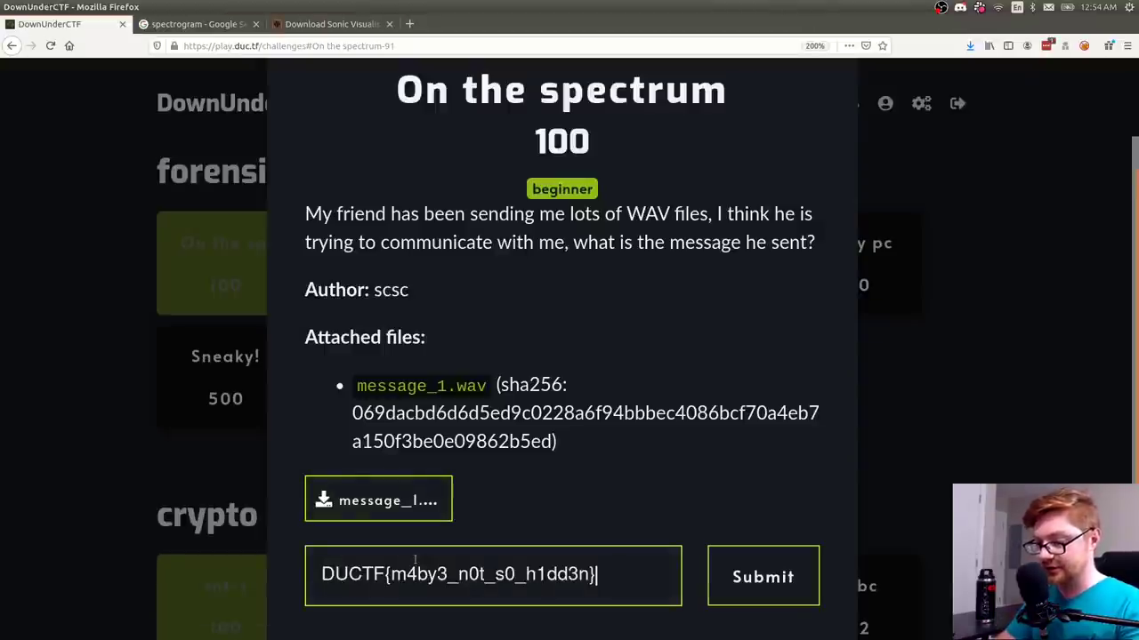
{"action": "key", "text": "Return"}
- Adjust the flag text and resubmit it, getting 'You already solved this'
{"action": "scroll", "coordinate": [499, 560], "scroll_direction": "down", "scroll_amount": 3}
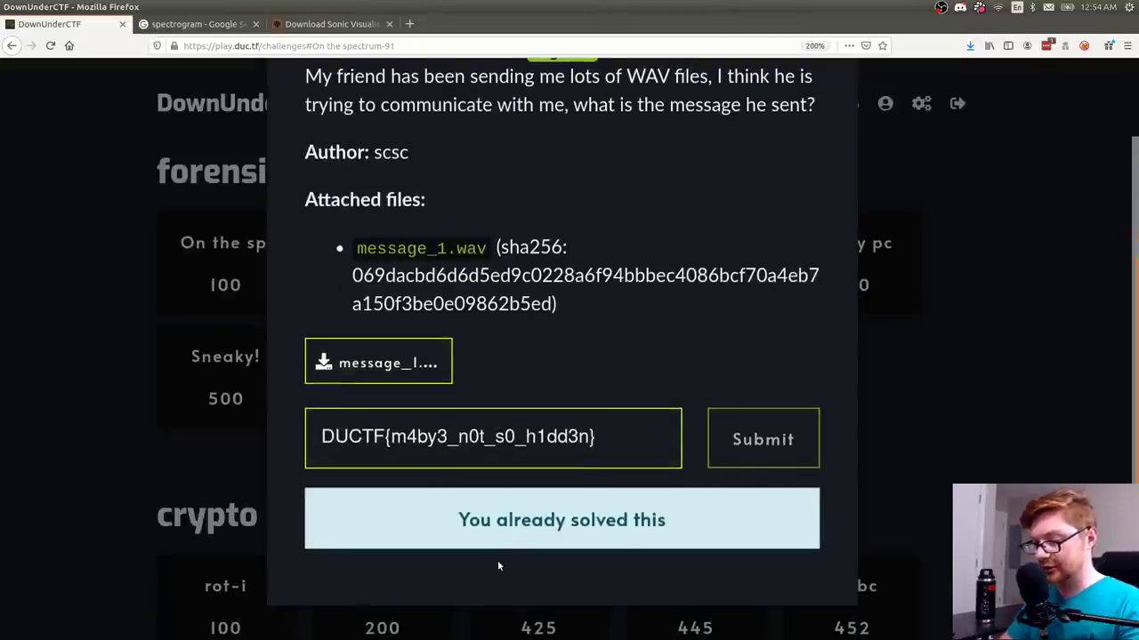
{"action": "key", "text": "BackSpace"}
{"action": "key", "text": "Right"}
{"action": "type", "text": "b"}
{"action": "key", "text": "ctrl+a"}
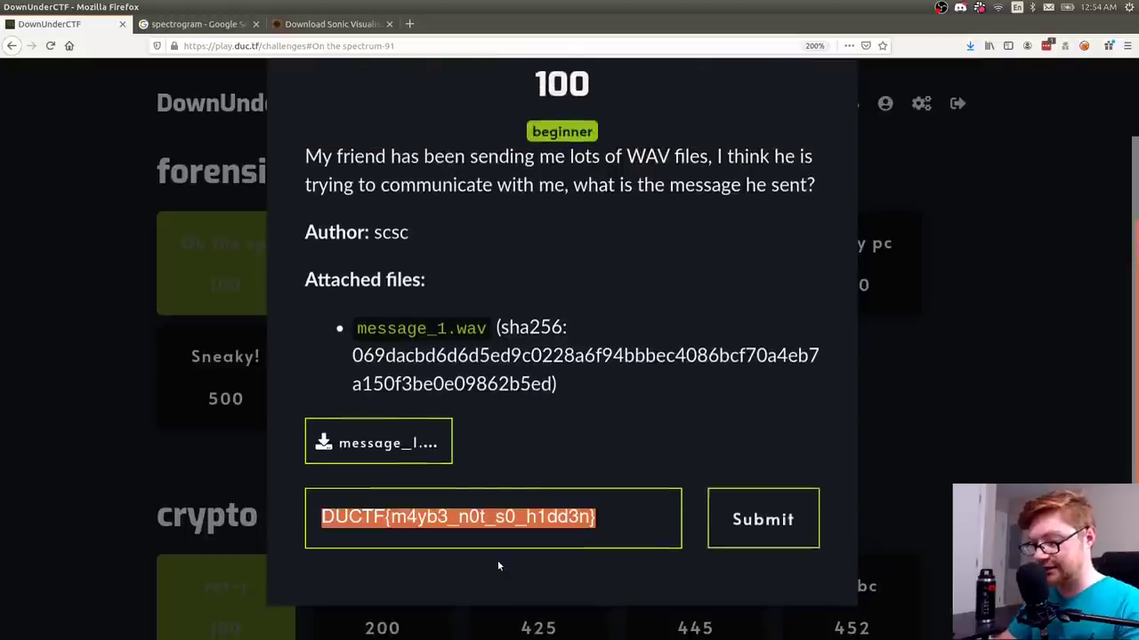
{"action": "key", "text": "Return"}
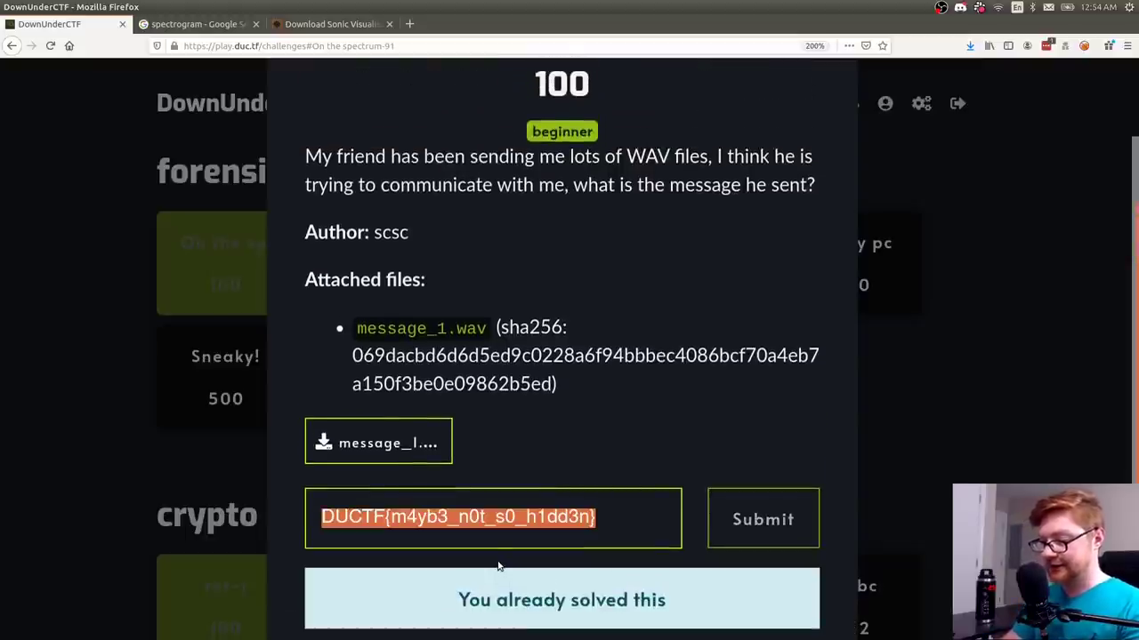
{"action": "key", "text": "alt+Tab"}
{"action": "key", "text": "alt+Tab"}
{"action": "key", "text": "alt+Tab"}
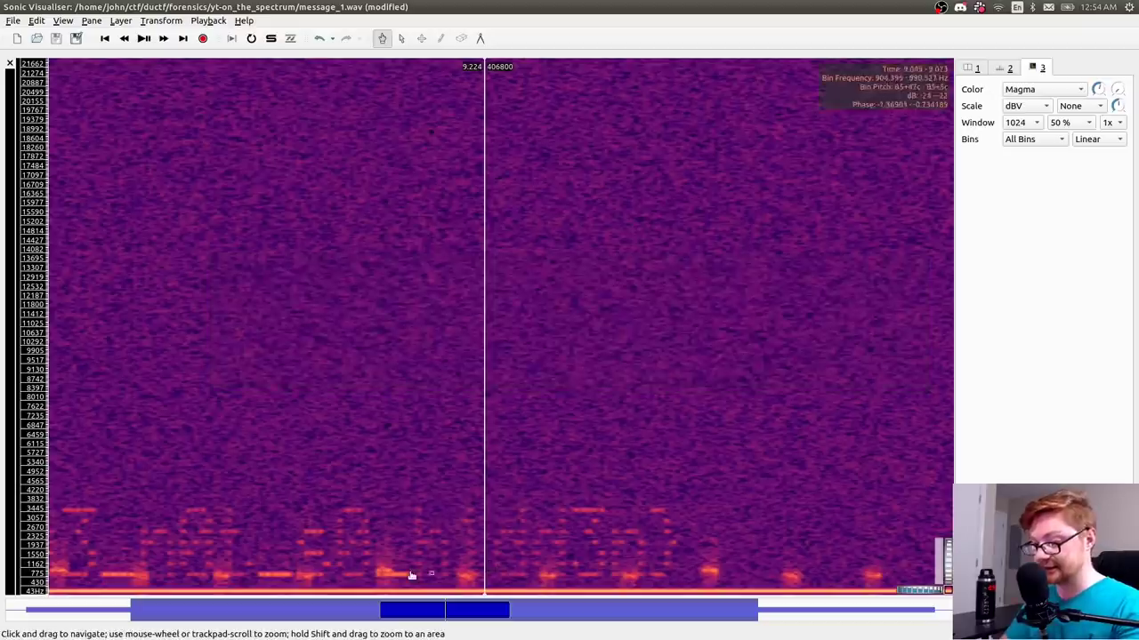
- Pan the spectrogram once more, then quit Sonic Visualiser without saving the session
{"action": "scroll", "coordinate": [340, 569], "scroll_direction": "left", "scroll_amount": 5}
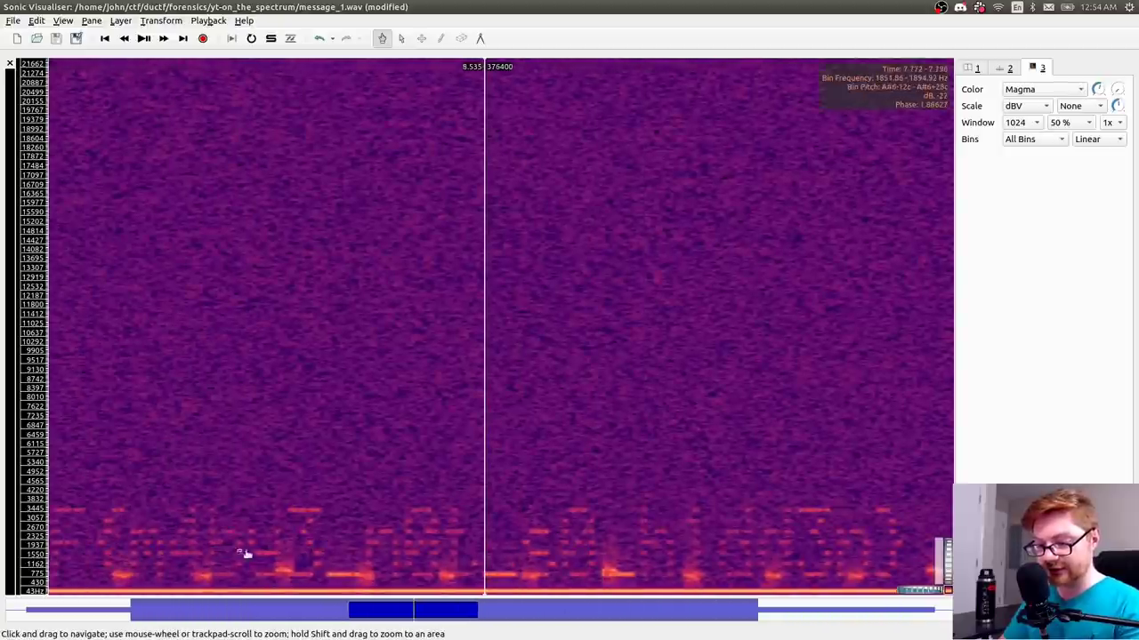
{"action": "scroll", "coordinate": [496, 508], "scroll_direction": "right", "scroll_amount": 5}
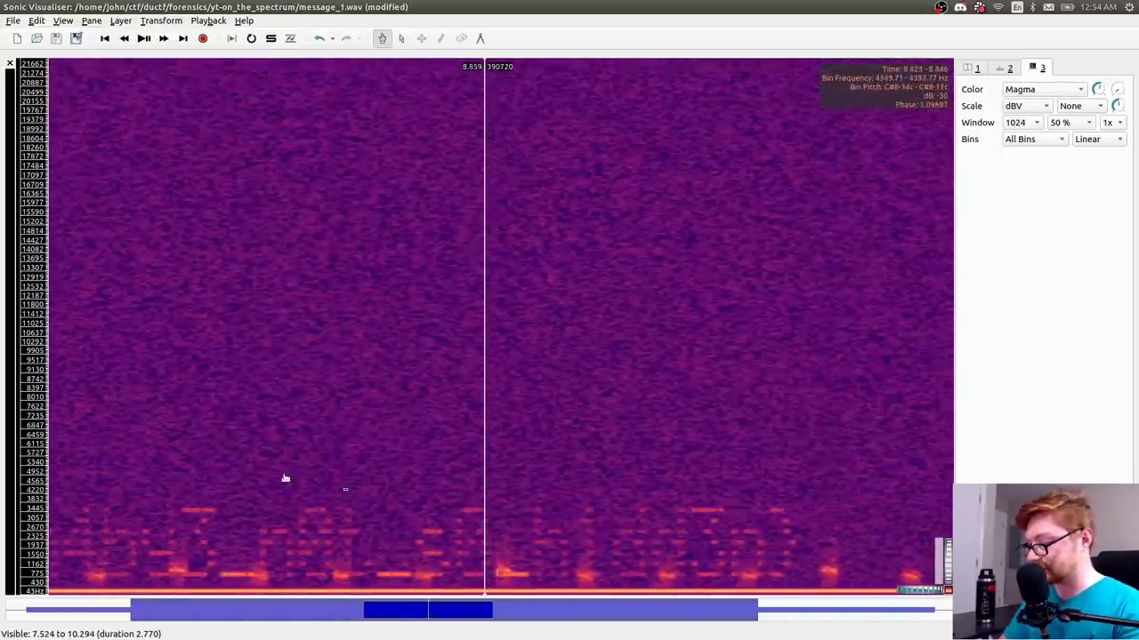
{"action": "left_click_drag", "start_coordinate": [431, 474], "coordinate": [710, 503]}
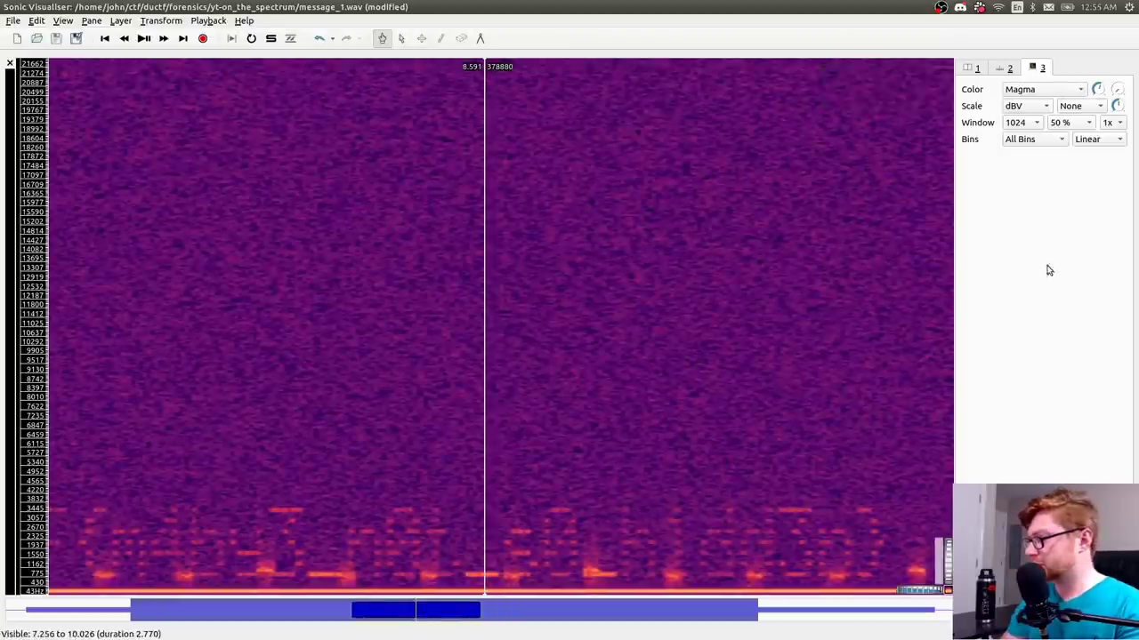
{"action": "left_click", "coordinate": [7, 7]}
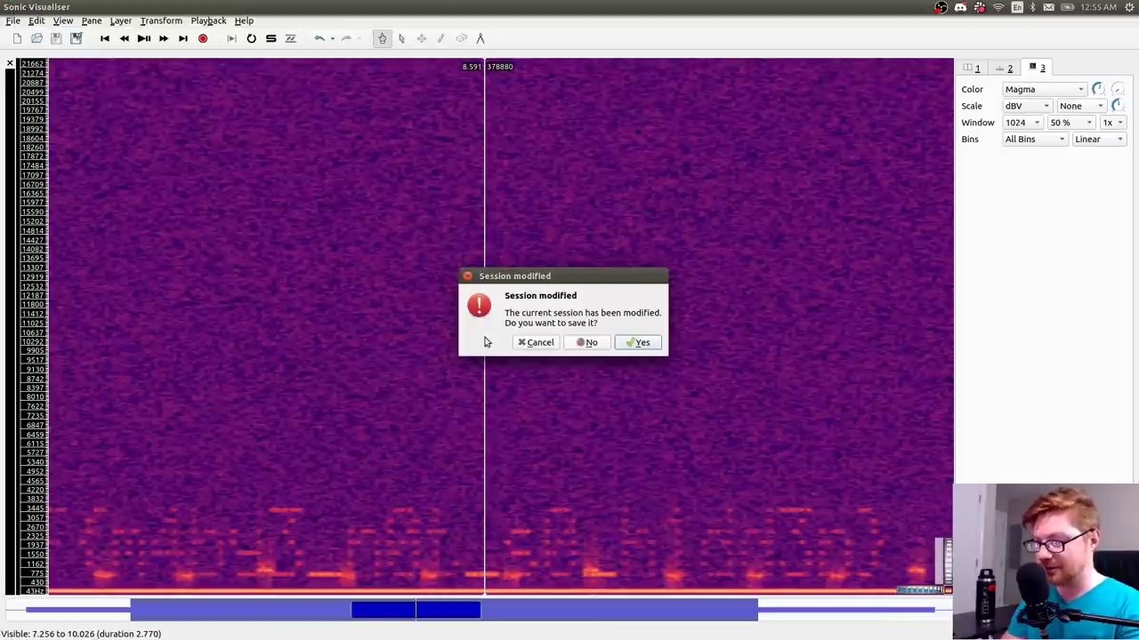
{"action": "left_click", "coordinate": [589, 343]}
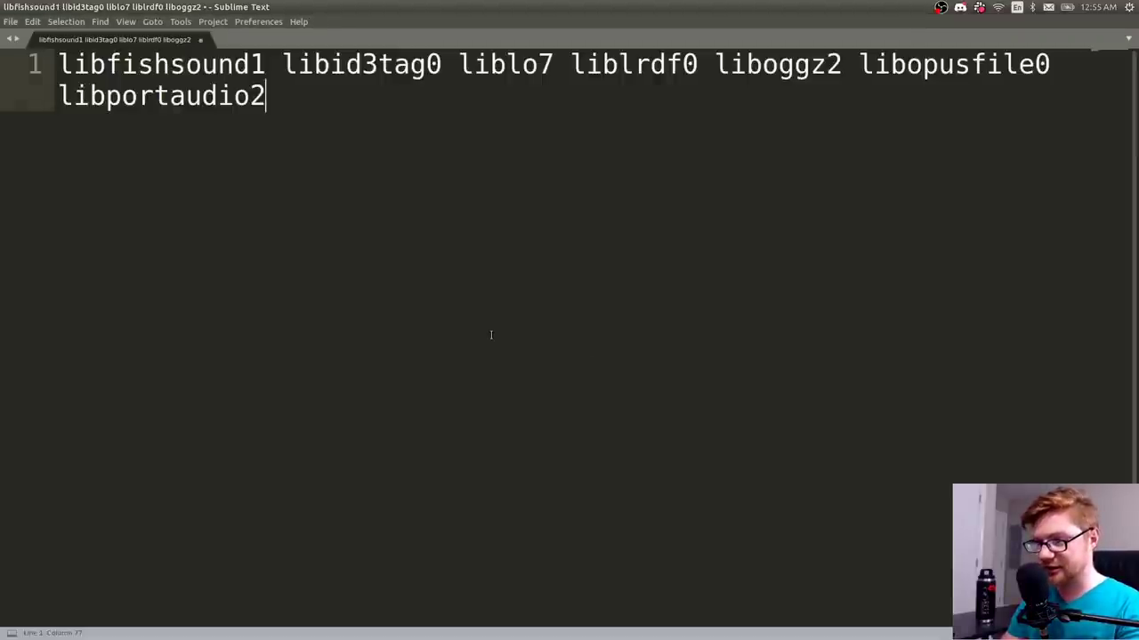
{"action": "key", "text": "alt+Tab"}
- Close On the spectrum, open Spot the Difference, and save its Publish.zip file
{"action": "left_click", "coordinate": [156, 351]}
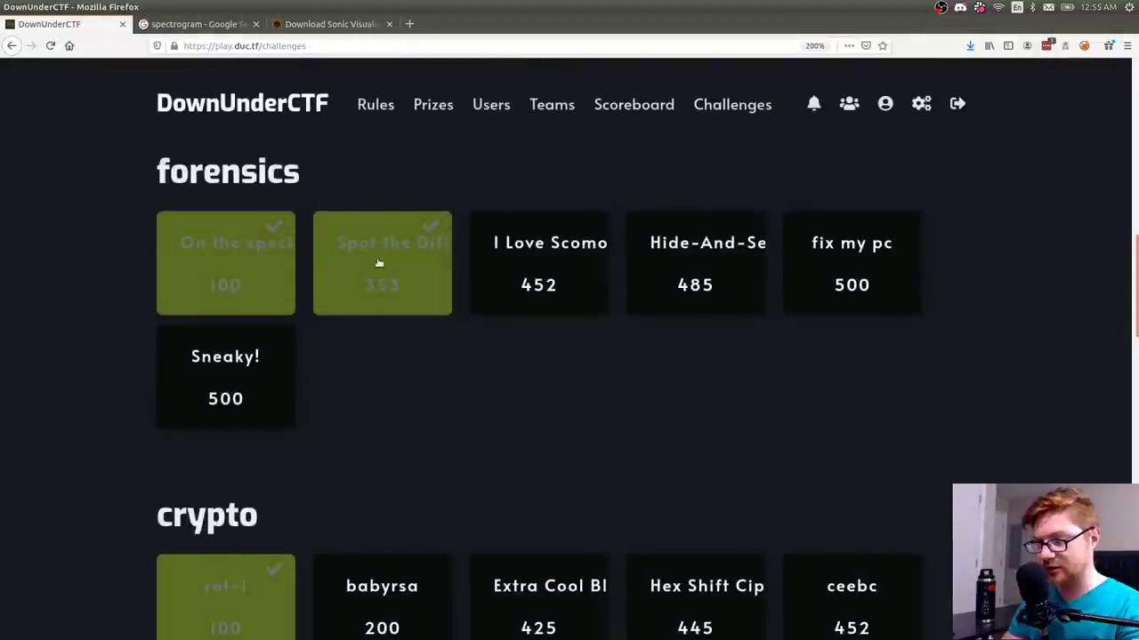
{"action": "left_click", "coordinate": [388, 268]}
{"action": "scroll", "coordinate": [588, 242], "scroll_direction": "down", "scroll_amount": 1}
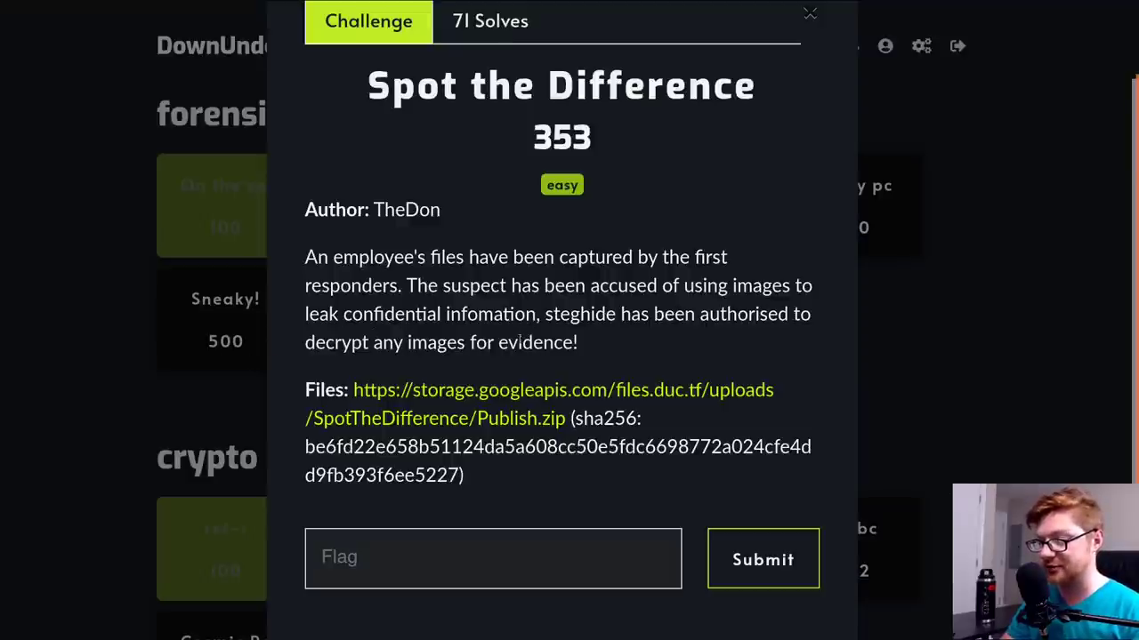
{"action": "left_click", "coordinate": [425, 425]}
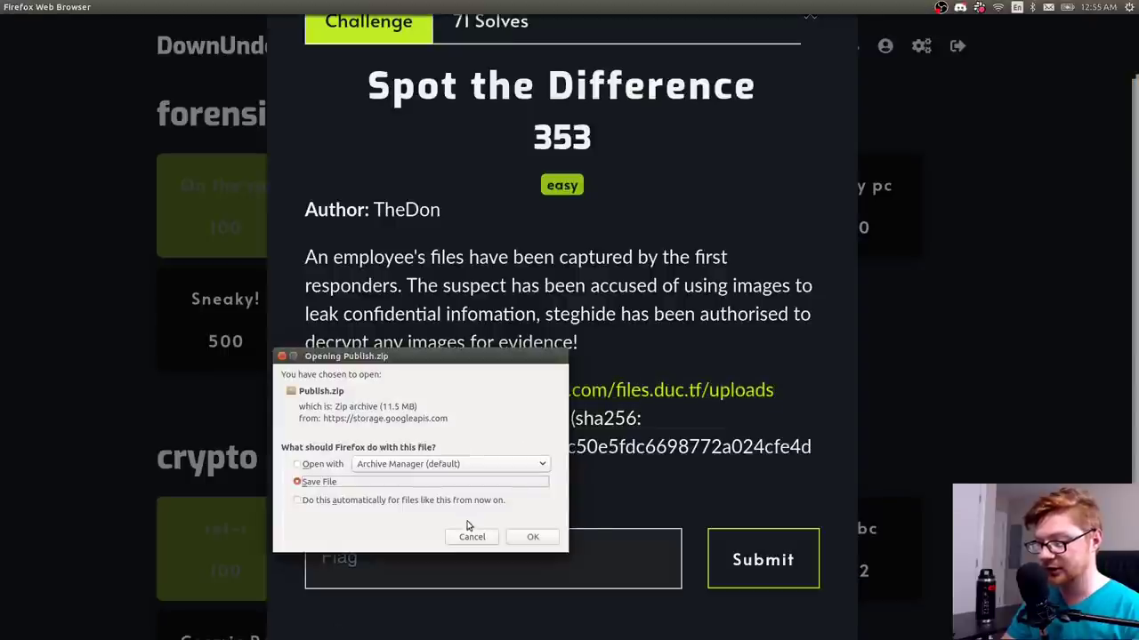
{"action": "left_click", "coordinate": [533, 539]}
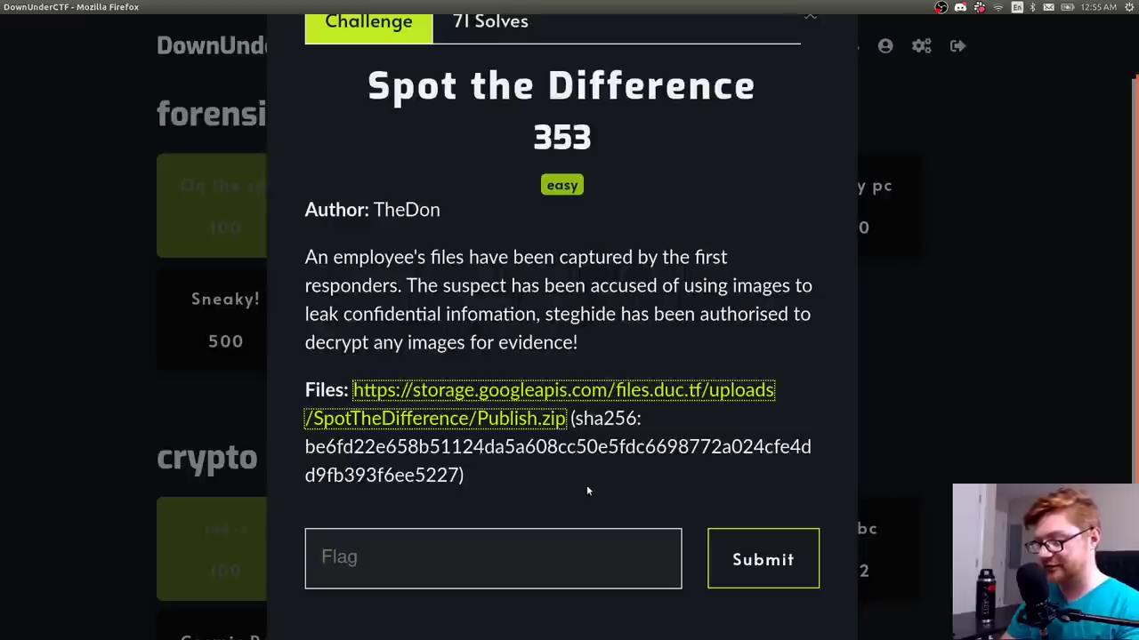
{"action": "key", "text": "alt+Tab"}
- Exit nano, maximize the terminal and go up to the forensics folder
{"action": "key", "text": "ctrl+x"}
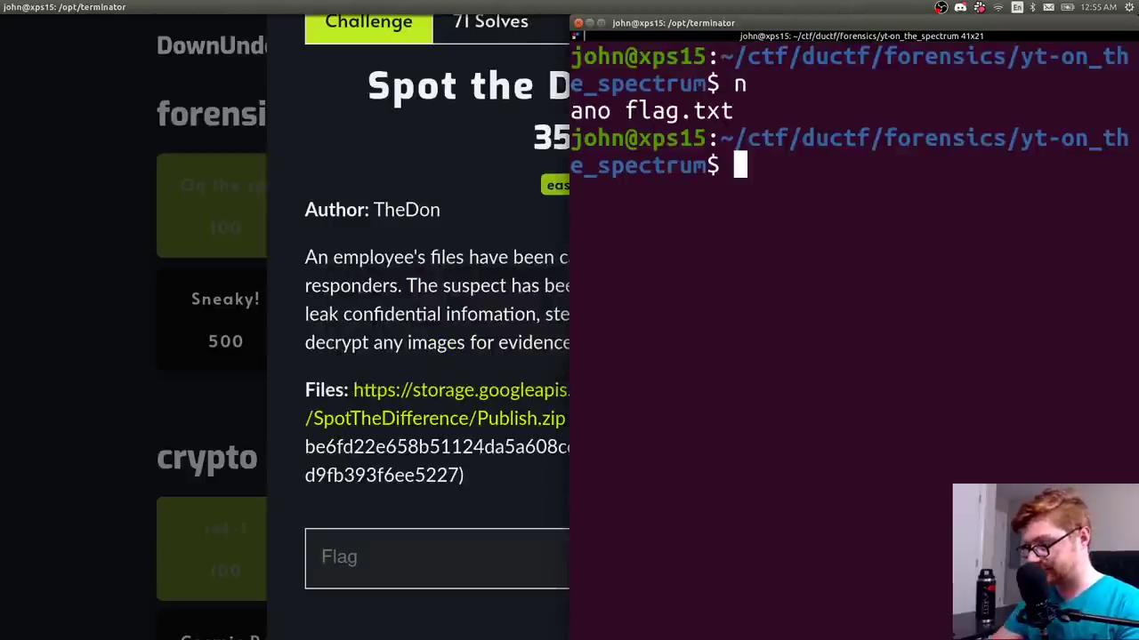
{"action": "key", "text": "super+Up"}
{"action": "type", "text": "cd .."}
{"action": "key", "text": "Return"}
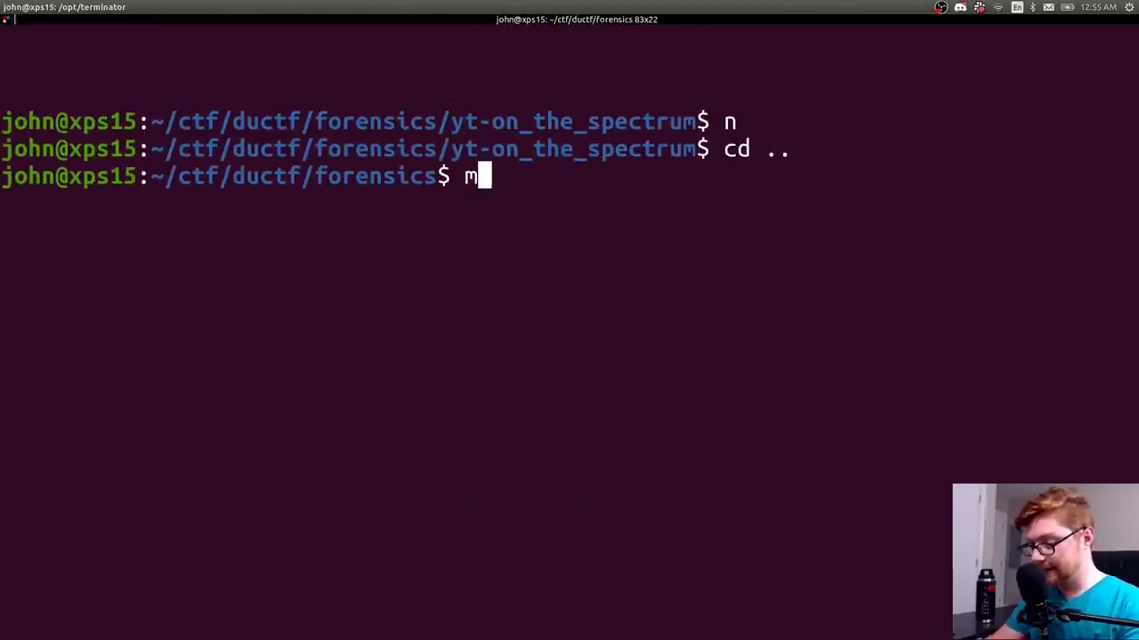
- Create a new folder named yt-spot_the_difference with mkdir
{"action": "type", "text": "mkdir yt-"}
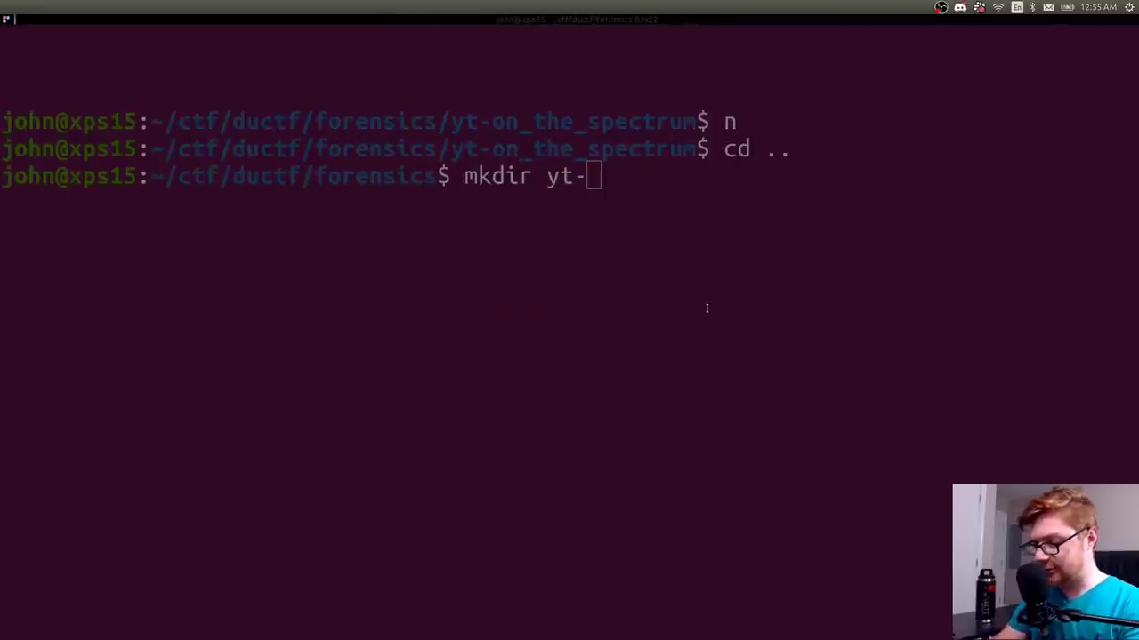
{"action": "key", "text": "alt+Tab"}
{"action": "key", "text": "Tab"}
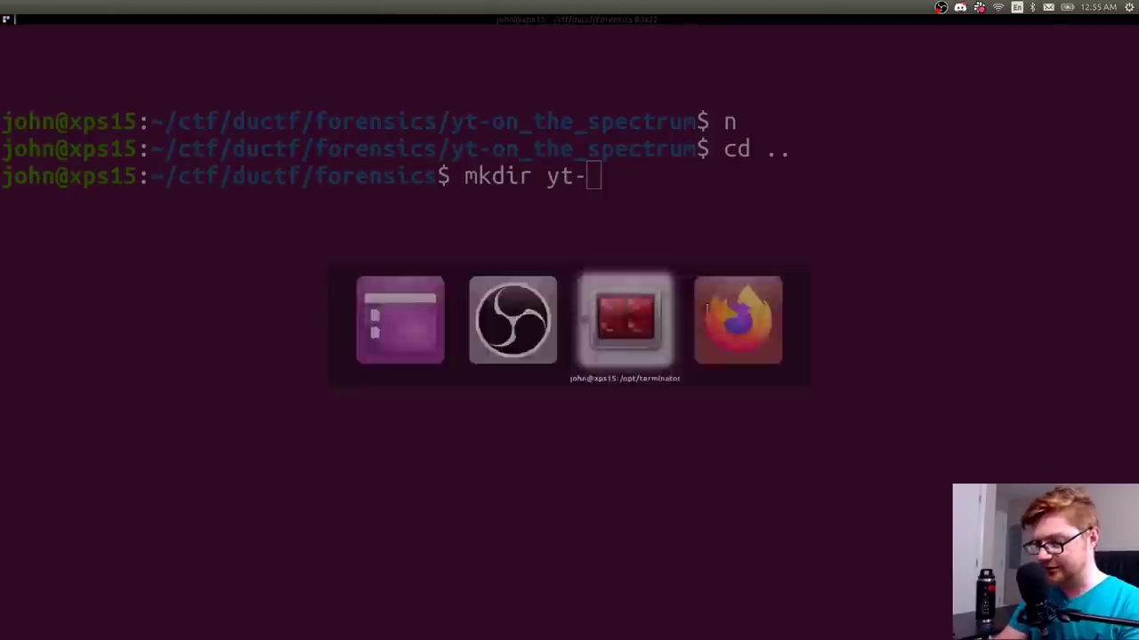
{"action": "type", "text": "spot_the_difere"}
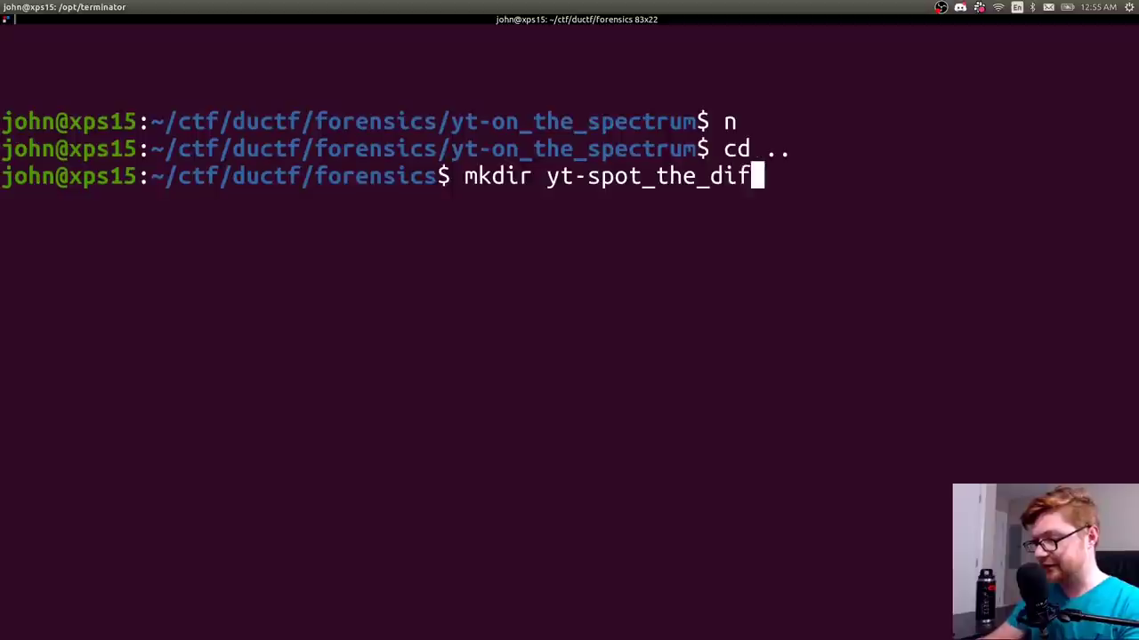
{"action": "key", "text": "BackSpace"}
{"action": "key", "text": "BackSpace"}
{"action": "key", "text": "BackSpace"}
{"action": "type", "text": "ferece"}
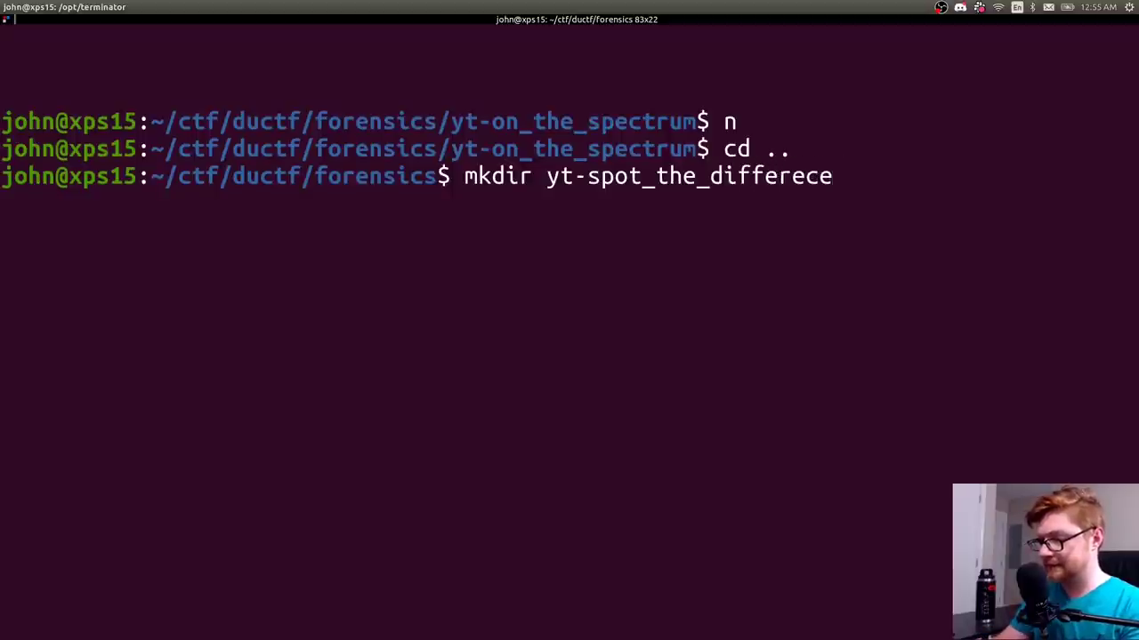
{"action": "key", "text": "BackSpace"}
{"action": "key", "text": "BackSpace"}
{"action": "type", "text": "nce"}
{"action": "key", "text": "Return"}
- Enter yt-spot_the_difference and list its empty contents on a cleared screen
{"action": "type", "text": "c "}
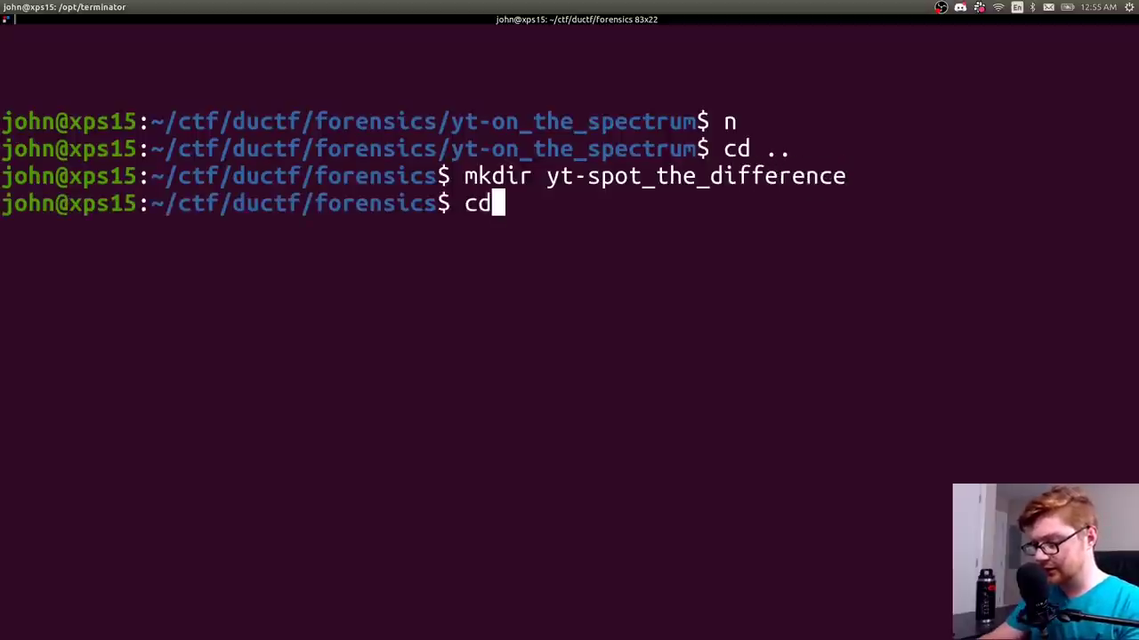
{"action": "type", "text": " yt-s"}
{"action": "key", "text": "Tab"}
{"action": "key", "text": "Return"}
{"action": "key", "text": "ctrl+l"}
{"action": "type", "text": "ls"}
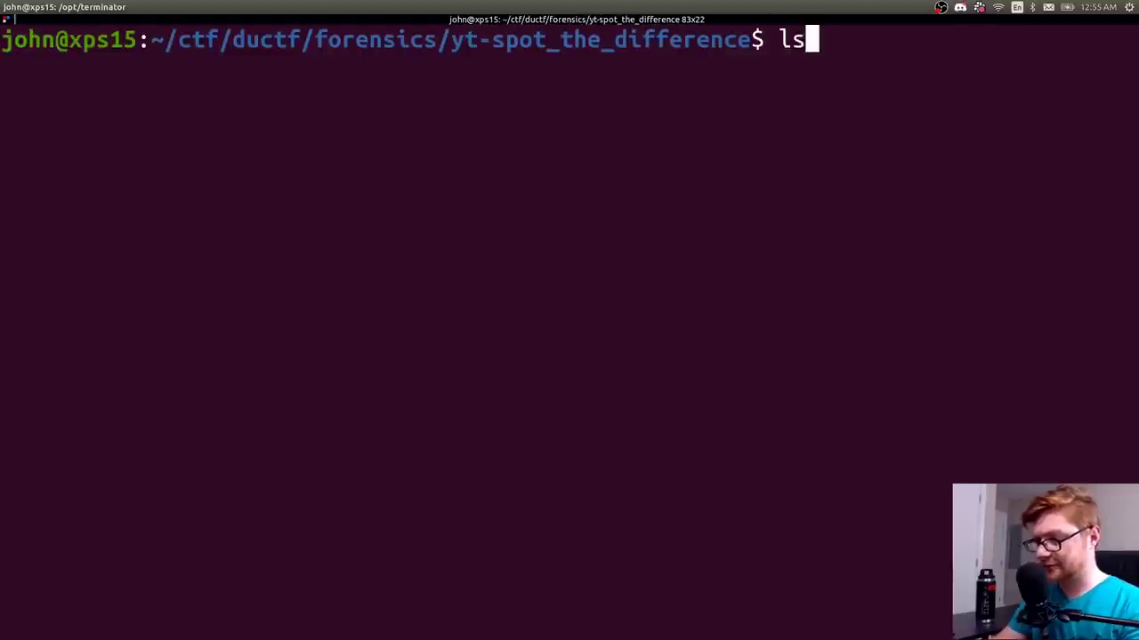
{"action": "key", "text": "Return"}
- Move ~/Downloads/Publish.zip into the current folder with mv
{"action": "type", "text": "mb"}
{"action": "key", "text": "BackSpace"}
{"action": "type", "text": "v ~/"}
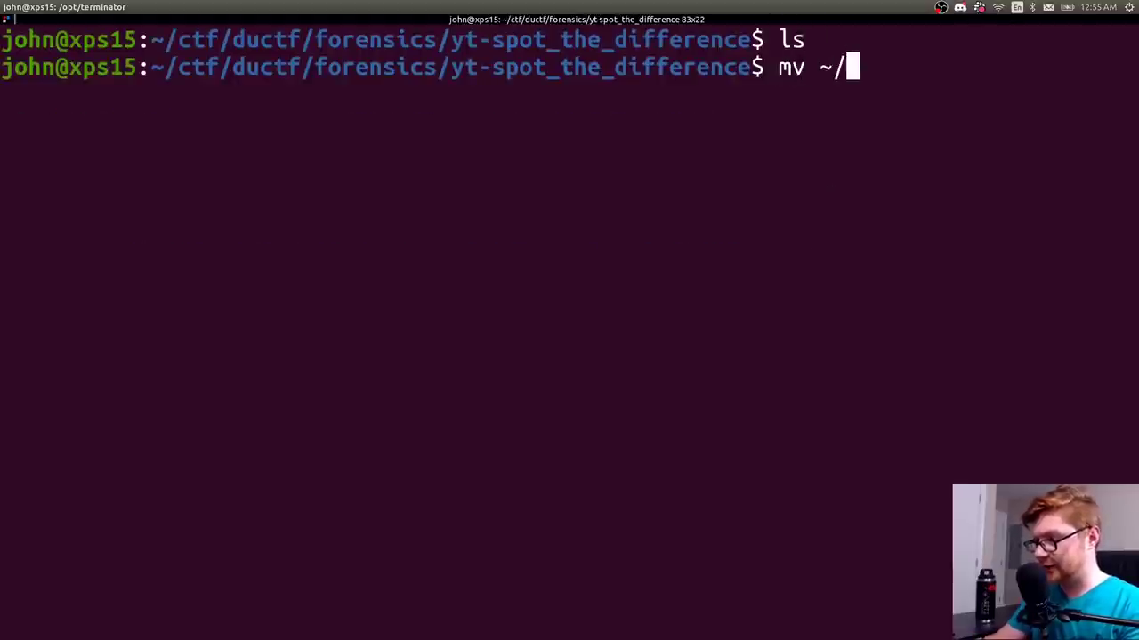
{"action": "type", "text": "Dow"}
{"action": "key", "text": "Tab"}
{"action": "type", "text": "p"}
{"action": "key", "text": "BackSpace"}
{"action": "type", "text": "Publish"}
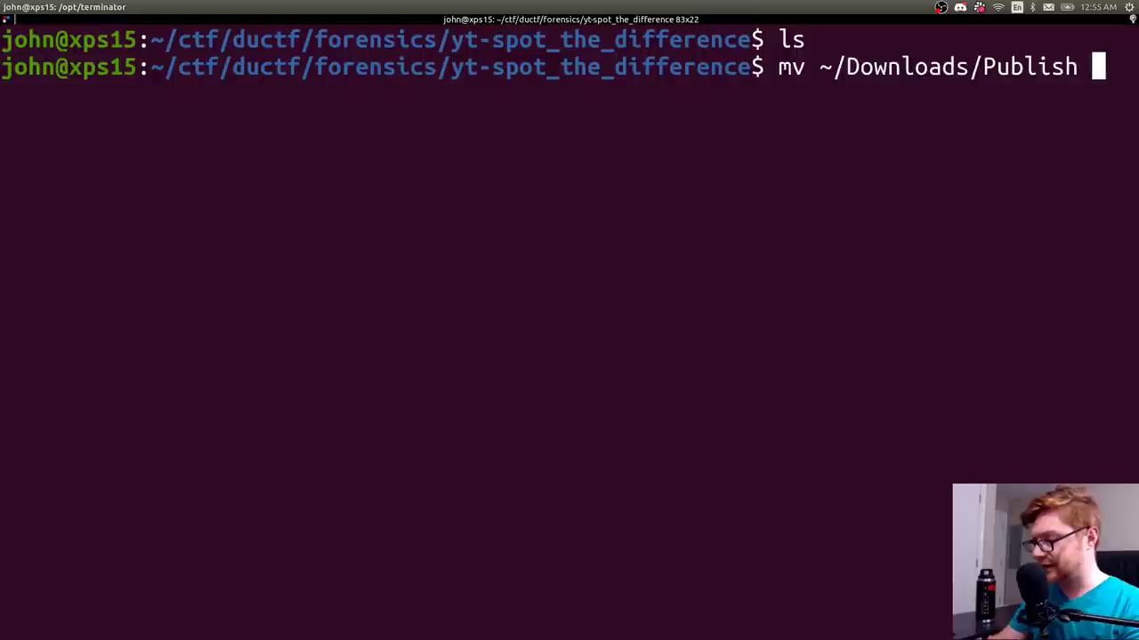
{"action": "key", "text": "BackSpace"}
{"action": "key", "text": "BackSpace"}
{"action": "type", "text": "h"}
{"action": "key", "text": "Tab"}
{"action": "key", "text": "Tab"}
{"action": "type", "text": ".zip "}
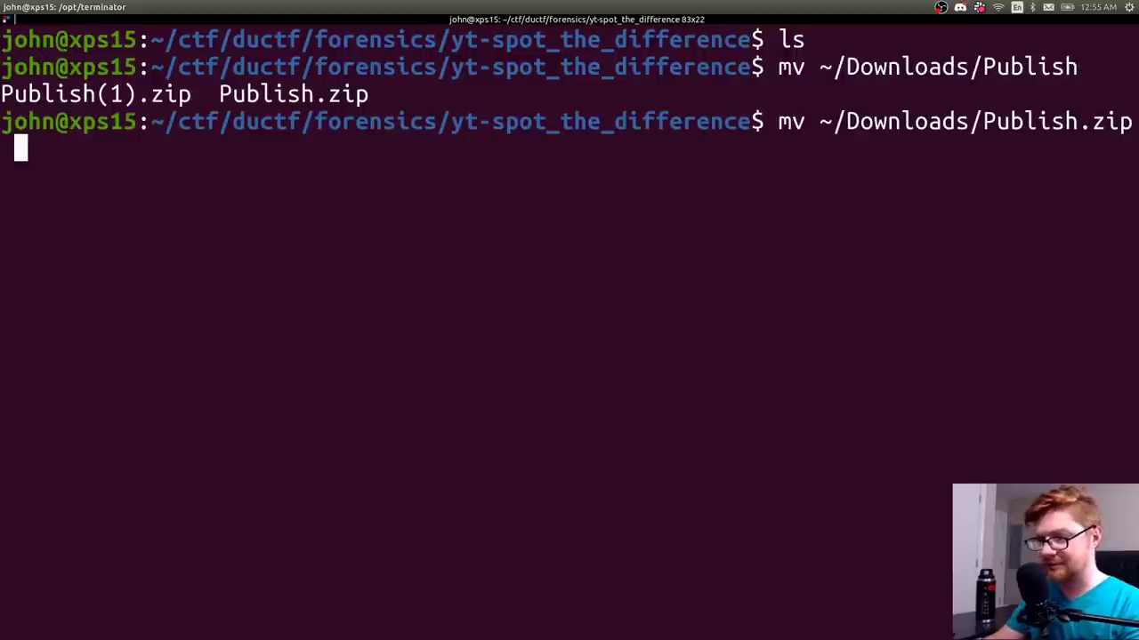
{"action": "type", "text": "."}
{"action": "key", "text": "Return"}
- Clear the screen and list the folder to confirm Publish.zip arrived
{"action": "key", "text": "ctrl+l"}
{"action": "type", "text": "ls"}
{"action": "key", "text": "Return"}
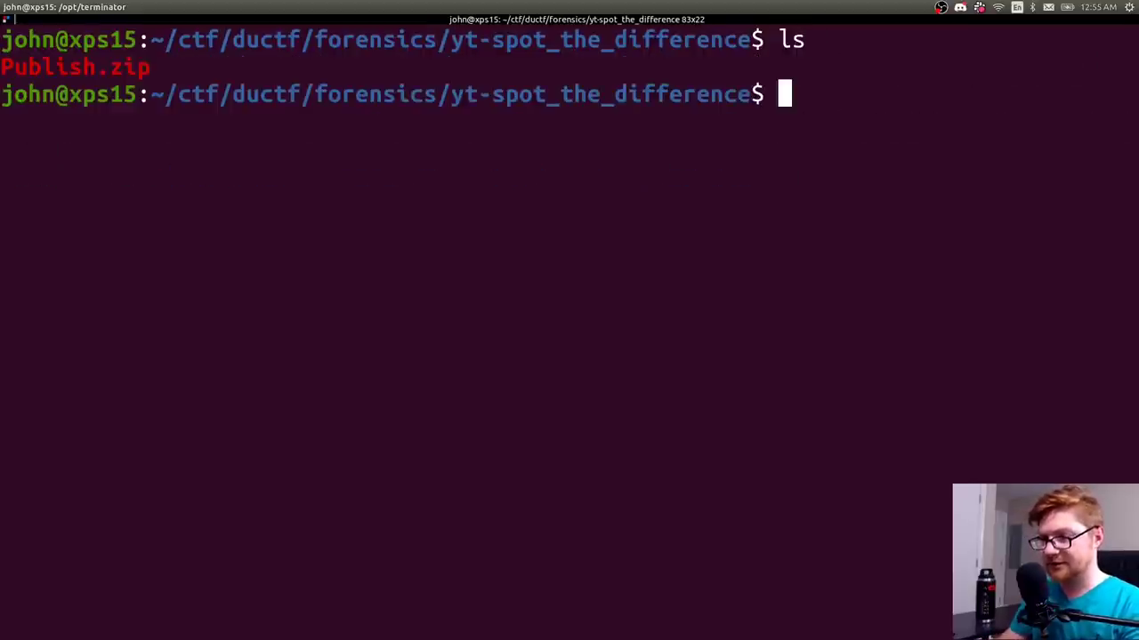
{"action": "type", "text": "unzop"}
{"action": "key", "text": "BackSpace"}
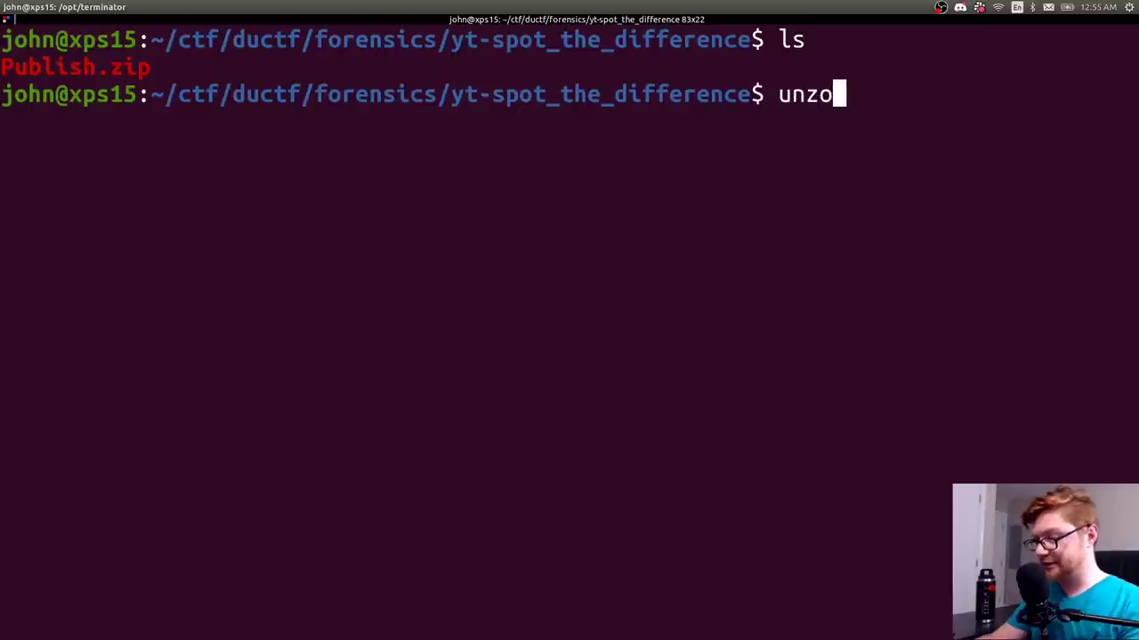
- Extract Publish.zip with unzip
{"action": "type", "text": "P"}
{"action": "key", "text": "Tab"}
{"action": "key", "text": "Return"}
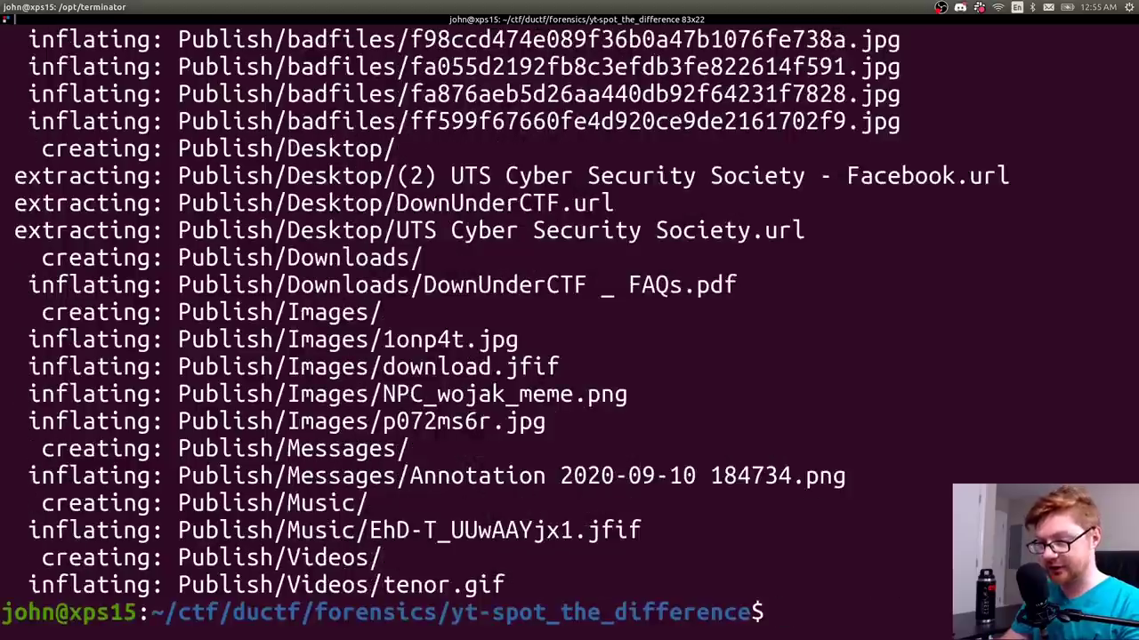
- Scroll back through the unzip output, highlighting the badfiles paths
{"action": "scroll", "coordinate": [670, 441], "scroll_direction": "up", "scroll_amount": 15}
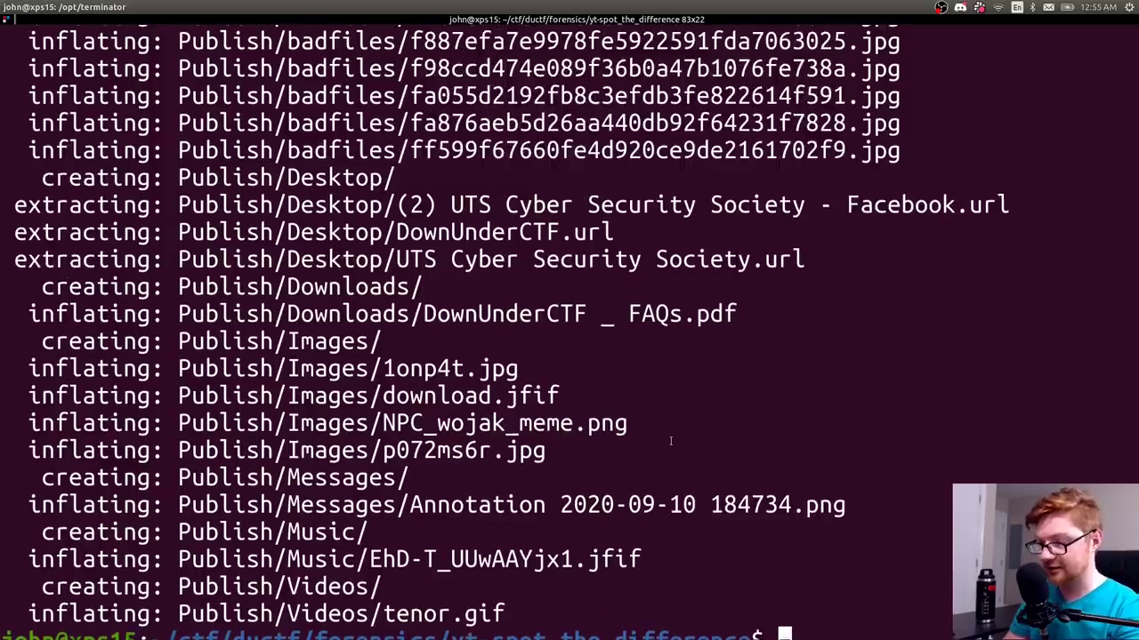
{"action": "scroll", "coordinate": [670, 441], "scroll_direction": "up", "scroll_amount": 20}
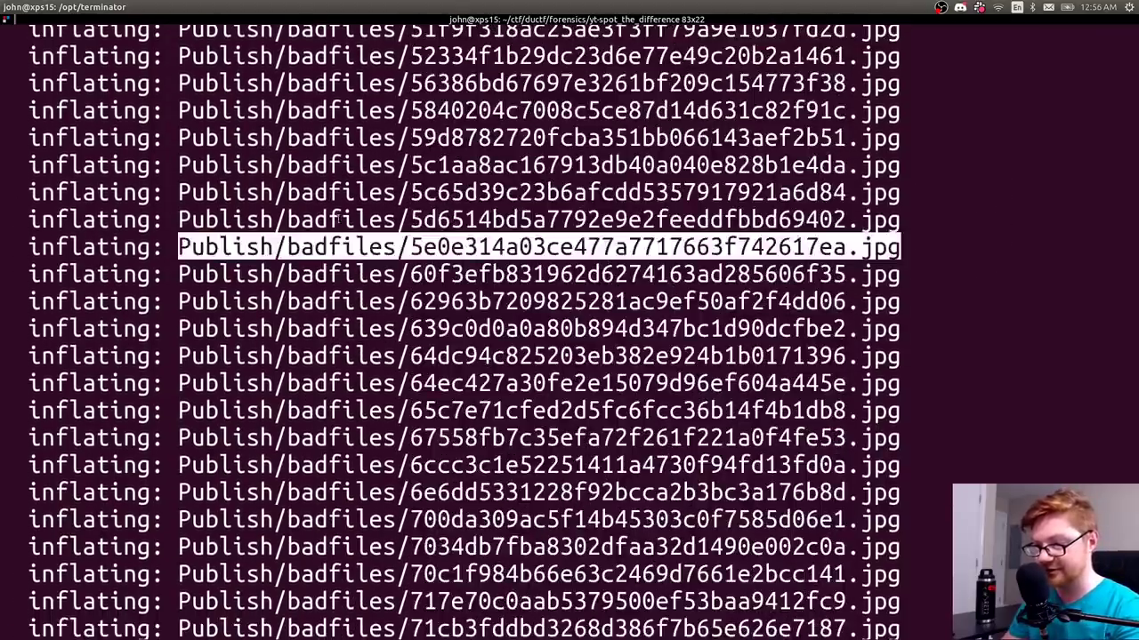
{"action": "left_click_drag", "start_coordinate": [288, 193], "coordinate": [346, 185]}
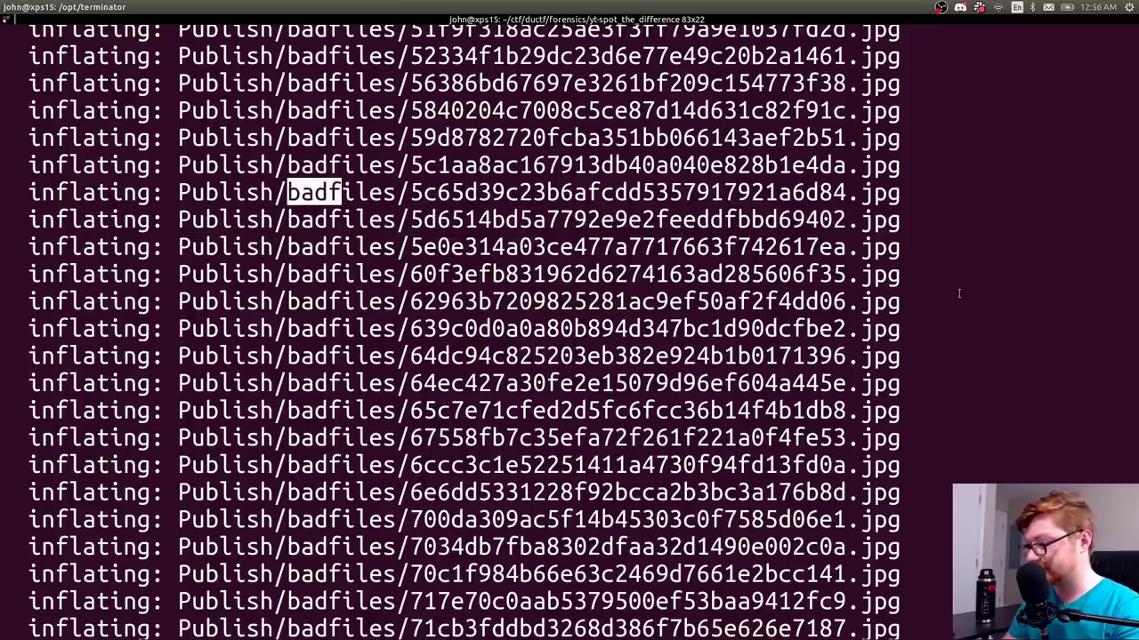
{"action": "scroll", "coordinate": [856, 192], "scroll_direction": "up", "scroll_amount": 20}
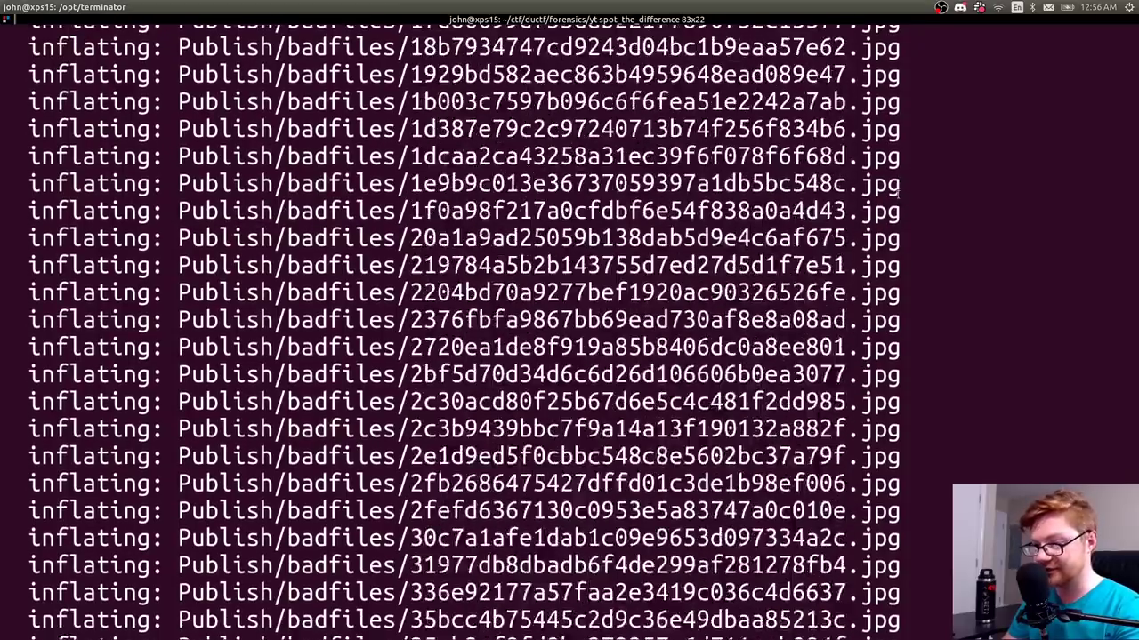
{"action": "scroll", "coordinate": [897, 189], "scroll_direction": "up", "scroll_amount": 9}
{"action": "scroll", "coordinate": [897, 196], "scroll_direction": "down", "scroll_amount": 4}
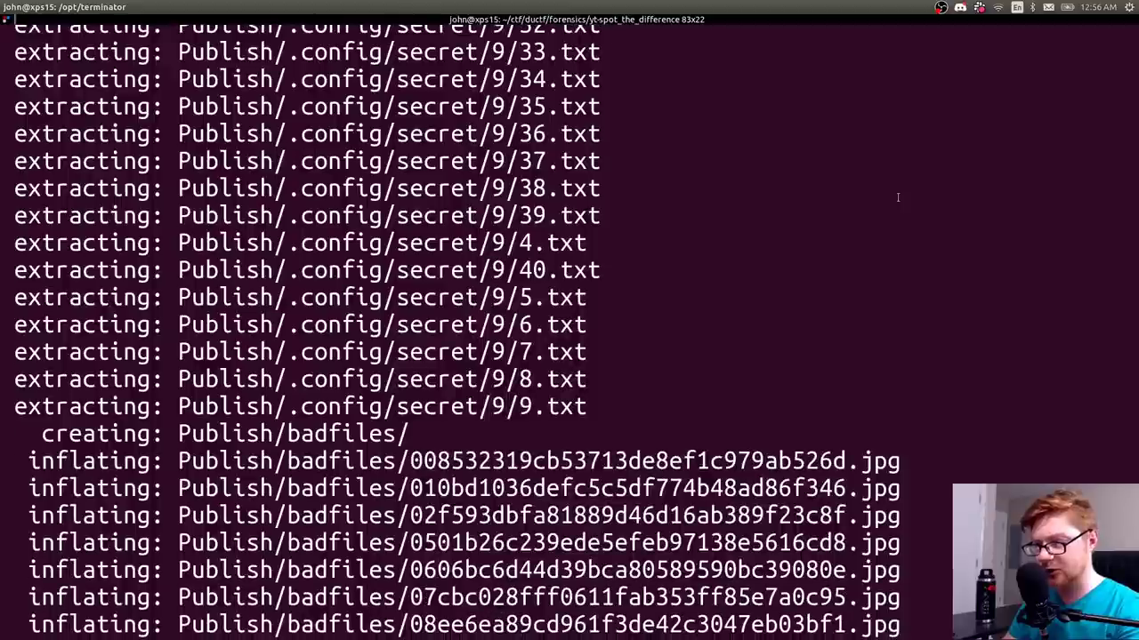
{"action": "left_click_drag", "start_coordinate": [427, 407], "coordinate": [457, 379]}
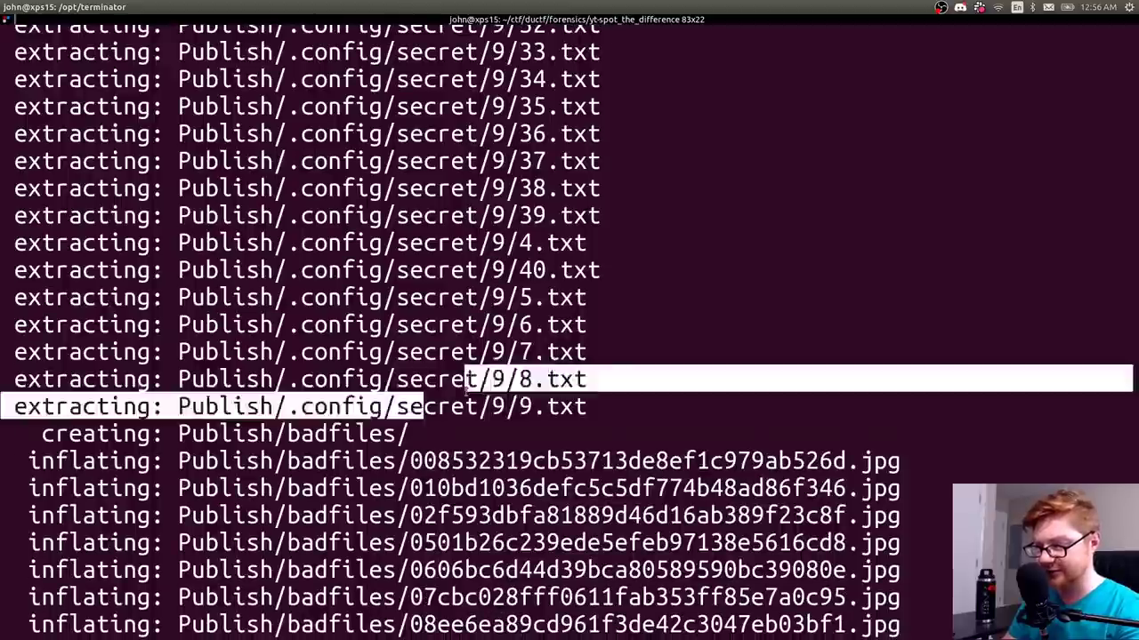
{"action": "left_click", "coordinate": [457, 379]}
- Scroll up to the hidden .config/secret text files, then return to a fresh prompt
{"action": "scroll", "coordinate": [433, 283], "scroll_direction": "up", "scroll_amount": 5}
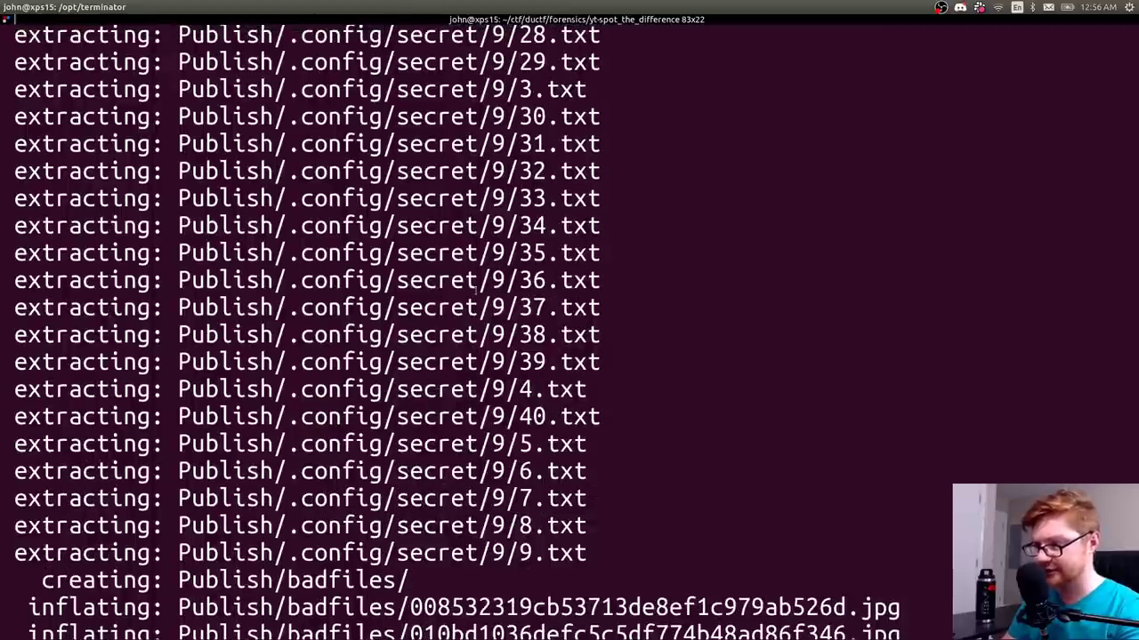
{"action": "scroll", "coordinate": [477, 284], "scroll_direction": "up", "scroll_amount": 20}
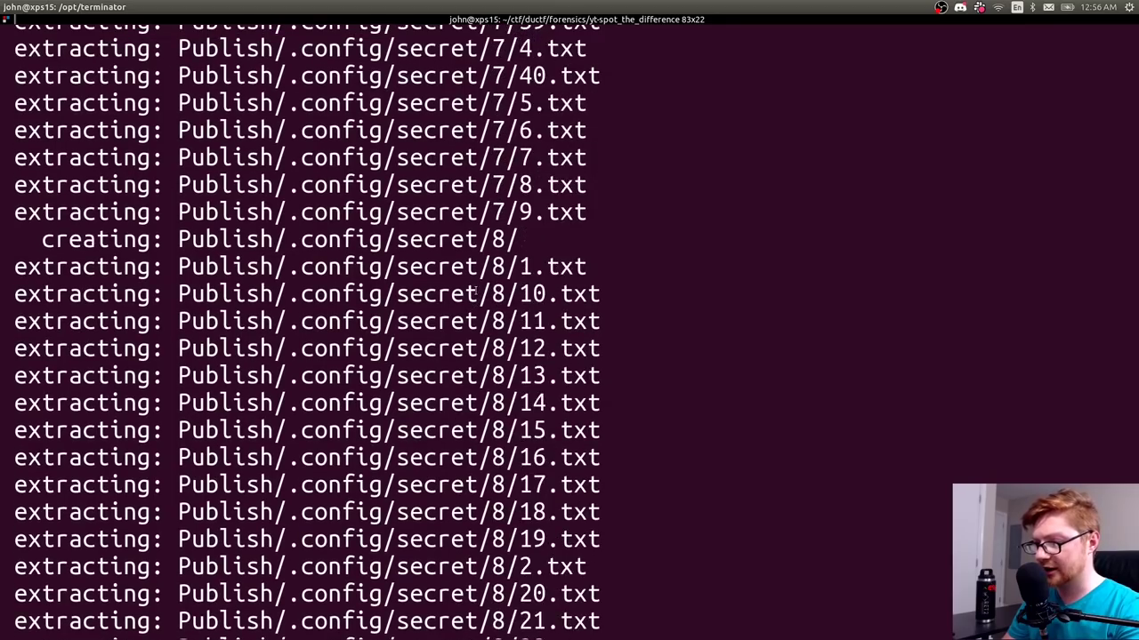
{"action": "scroll", "coordinate": [477, 290], "scroll_direction": "up", "scroll_amount": 20}
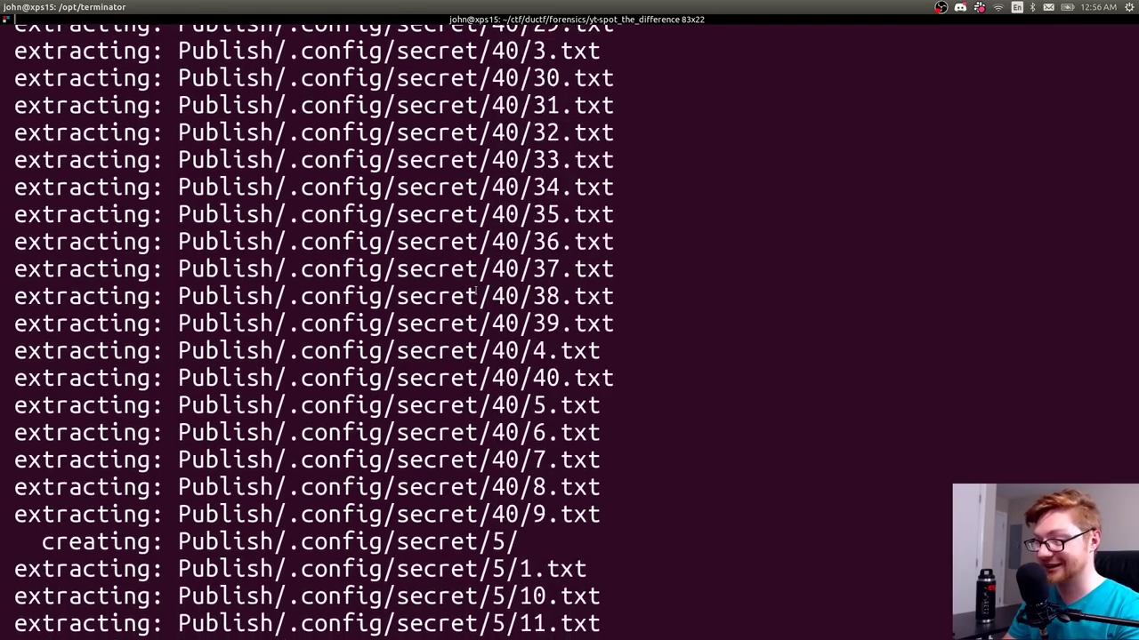
{"action": "scroll", "coordinate": [476, 290], "scroll_direction": "up", "scroll_amount": 20}
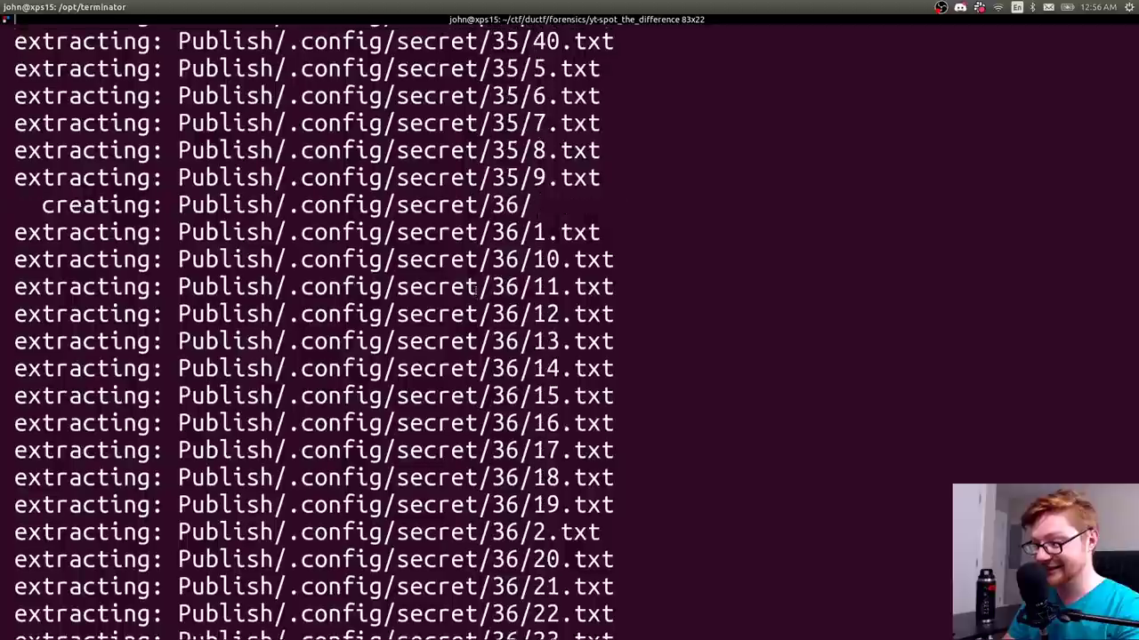
{"action": "scroll", "coordinate": [477, 286], "scroll_direction": "up", "scroll_amount": 20}
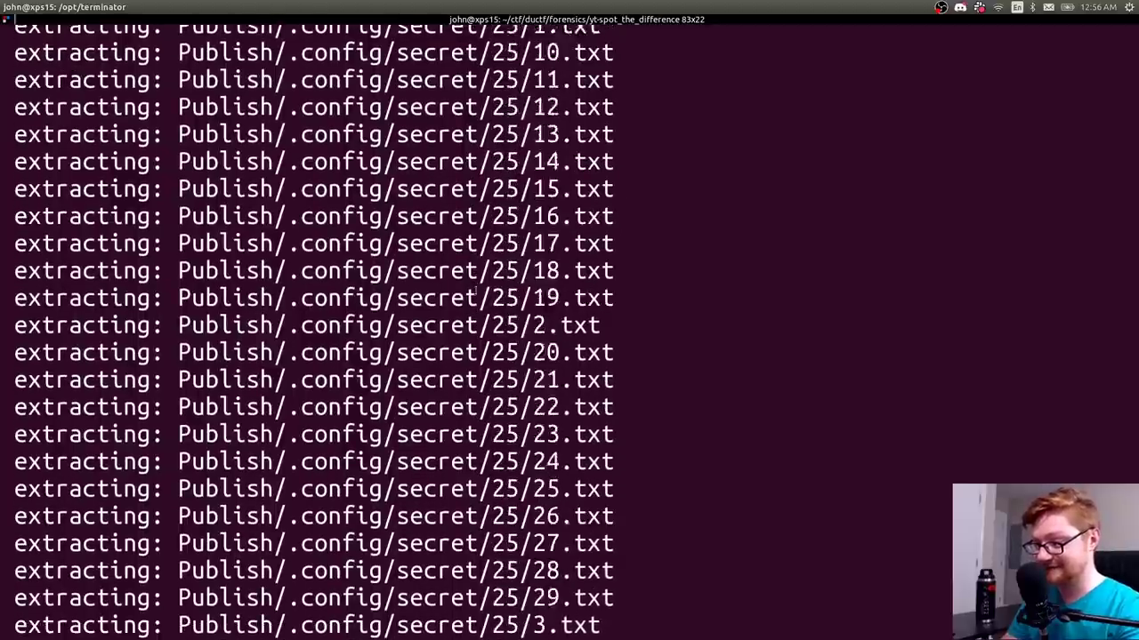
{"action": "scroll", "coordinate": [477, 290], "scroll_direction": "up", "scroll_amount": 10}
{"action": "key", "text": "Return"}
{"action": "key", "text": "Return"}
- List the folder, then enter Publish/ on a cleared screen
{"action": "key", "text": "ctrl+l"}
{"action": "type", "text": "l"}
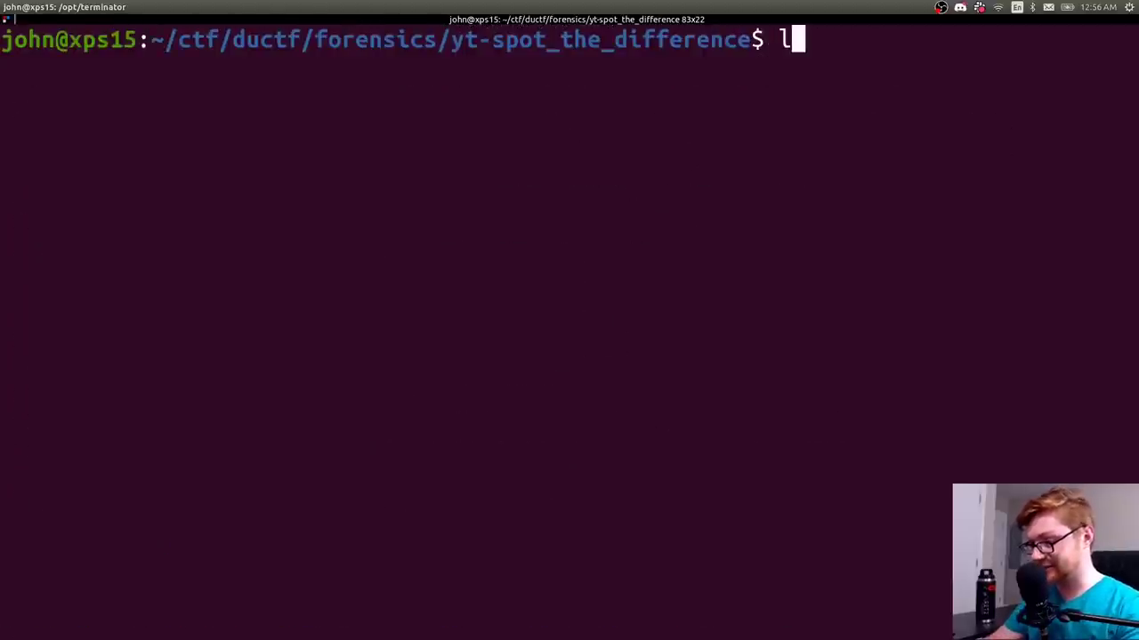
{"action": "type", "text": "s"}
{"action": "key", "text": "Return"}
{"action": "type", "text": "cd Publish/"}
{"action": "key", "text": "Return"}
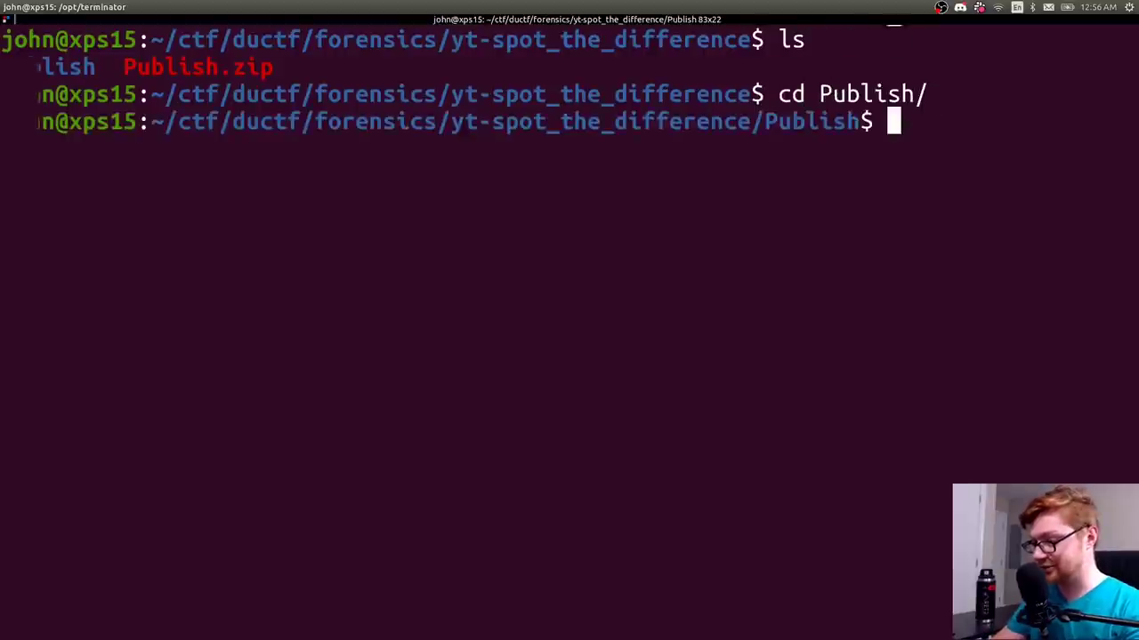
{"action": "key", "text": "ctrl+l"}
{"action": "type", "text": "ls"}
{"action": "key", "text": "Return"}
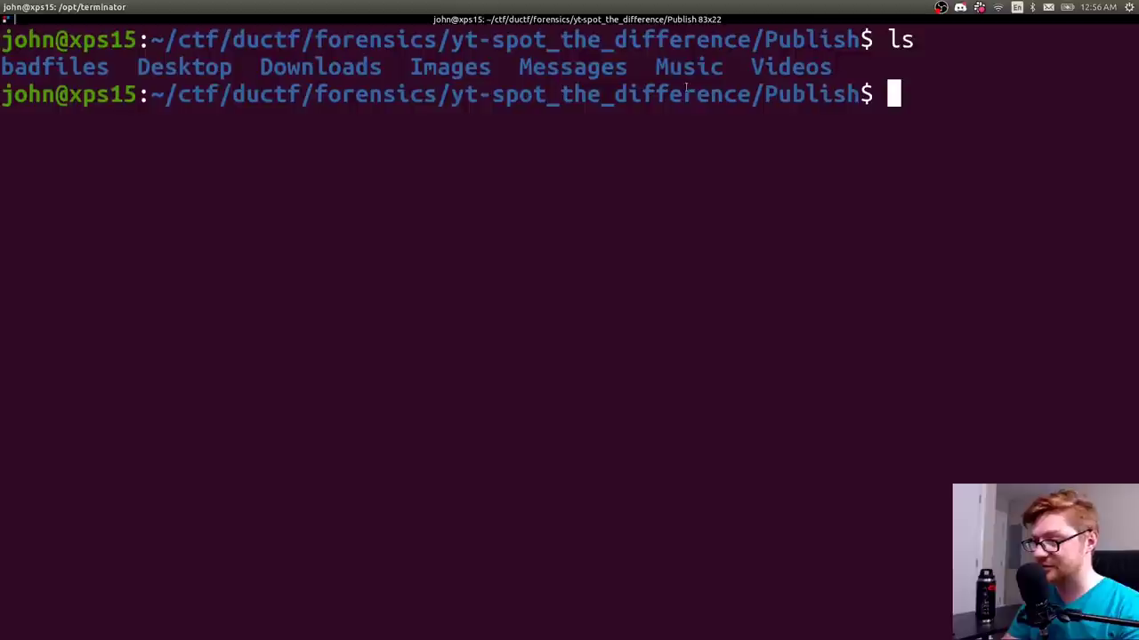
- Enter badfiles/, list its hash-named JPGs, and prepare eog * to view them all
{"action": "type", "text": "cd badfiles/"}
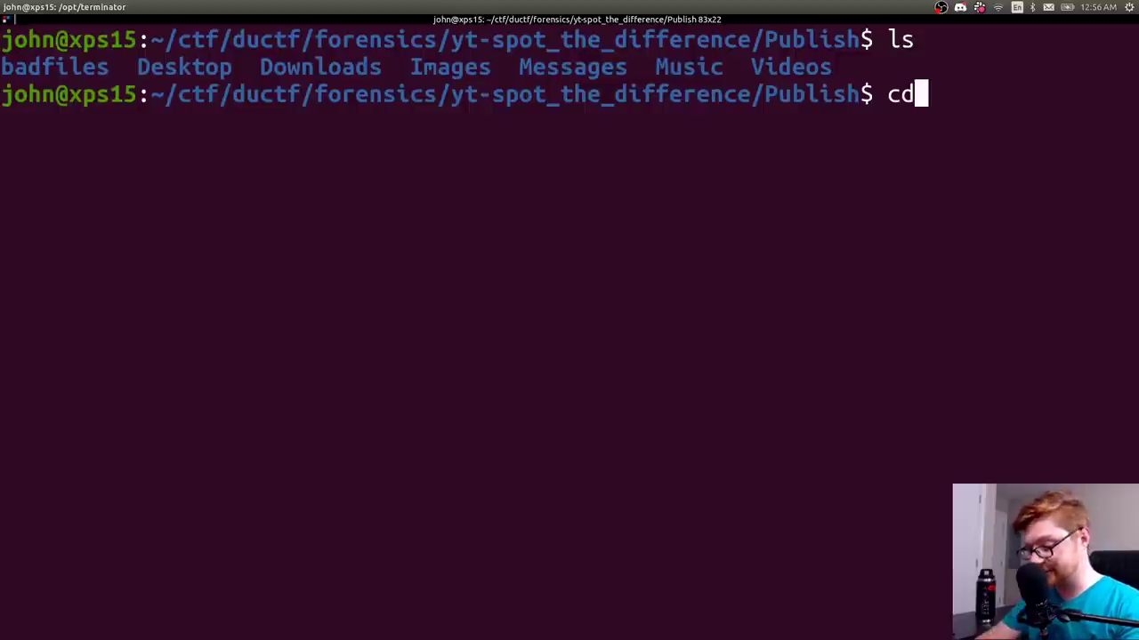
{"action": "key", "text": "Return"}
{"action": "type", "text": "ls"}
{"action": "key", "text": "Return"}
{"action": "scroll", "coordinate": [500, 276], "scroll_direction": "up", "scroll_amount": 7}
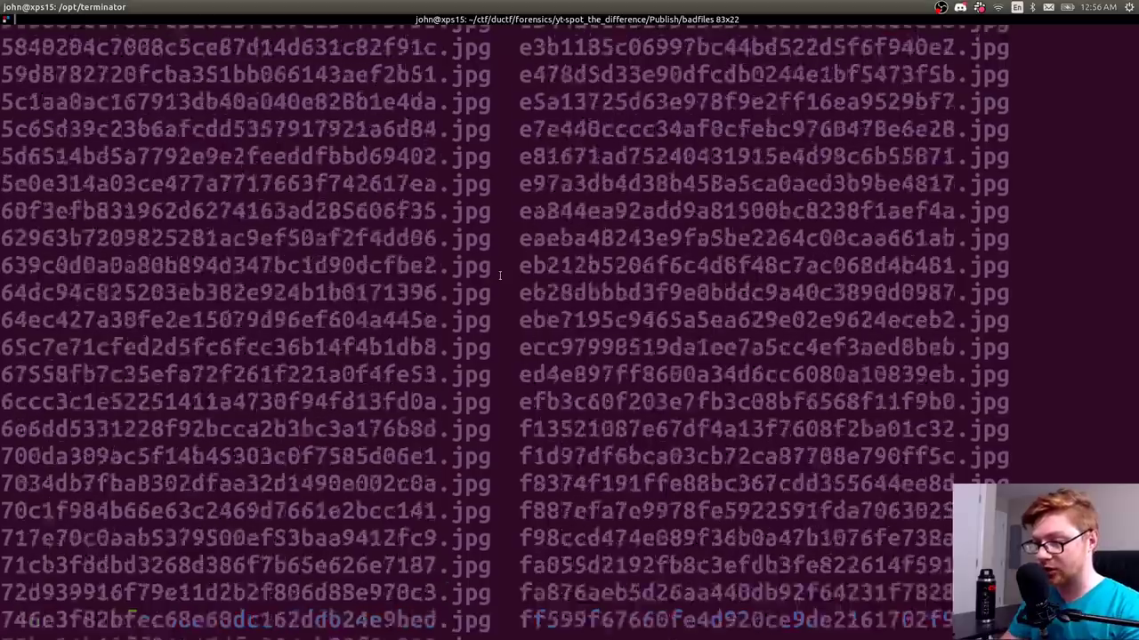
{"action": "scroll", "coordinate": [500, 276], "scroll_direction": "down", "scroll_amount": 7}
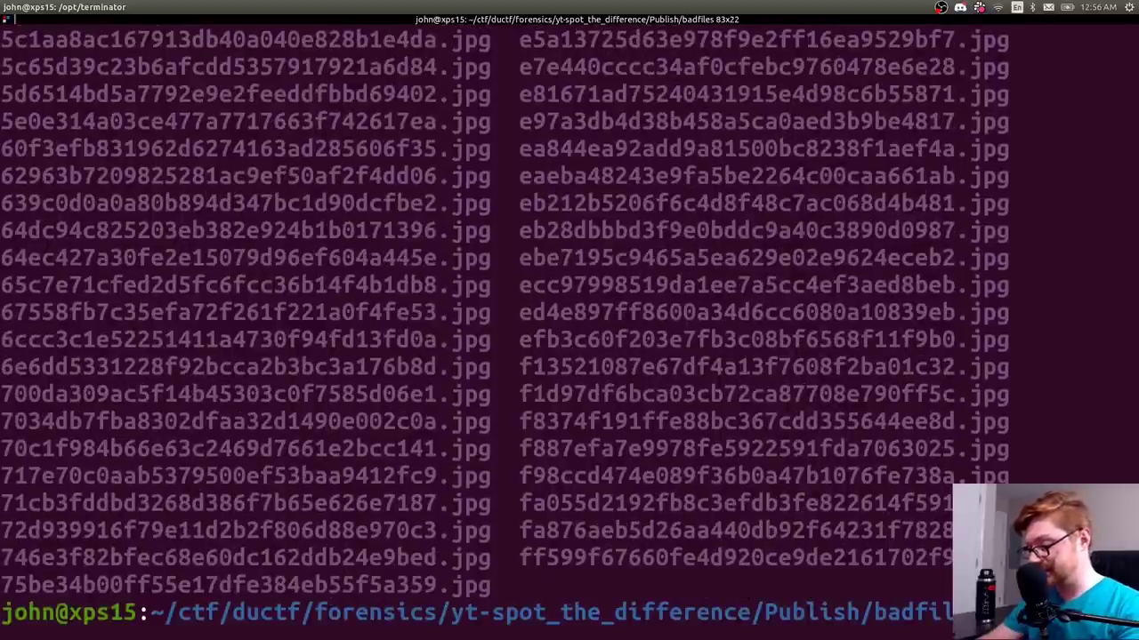
{"action": "key", "text": "ctrl+l"}
{"action": "type", "text": "eog *"}
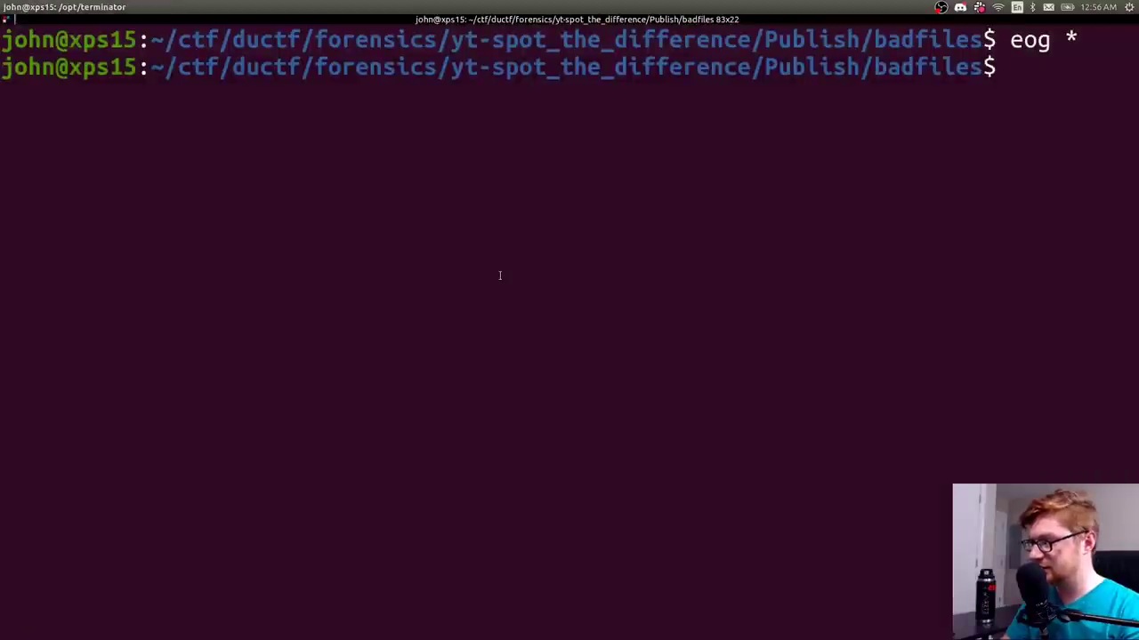
- Go up to Publish, then enter Desktop and list its files with ls -la
{"action": "type", "text": "cd .."}
{"action": "key", "text": "Return"}
{"action": "type", "text": "ls"}
{"action": "key", "text": "Return"}
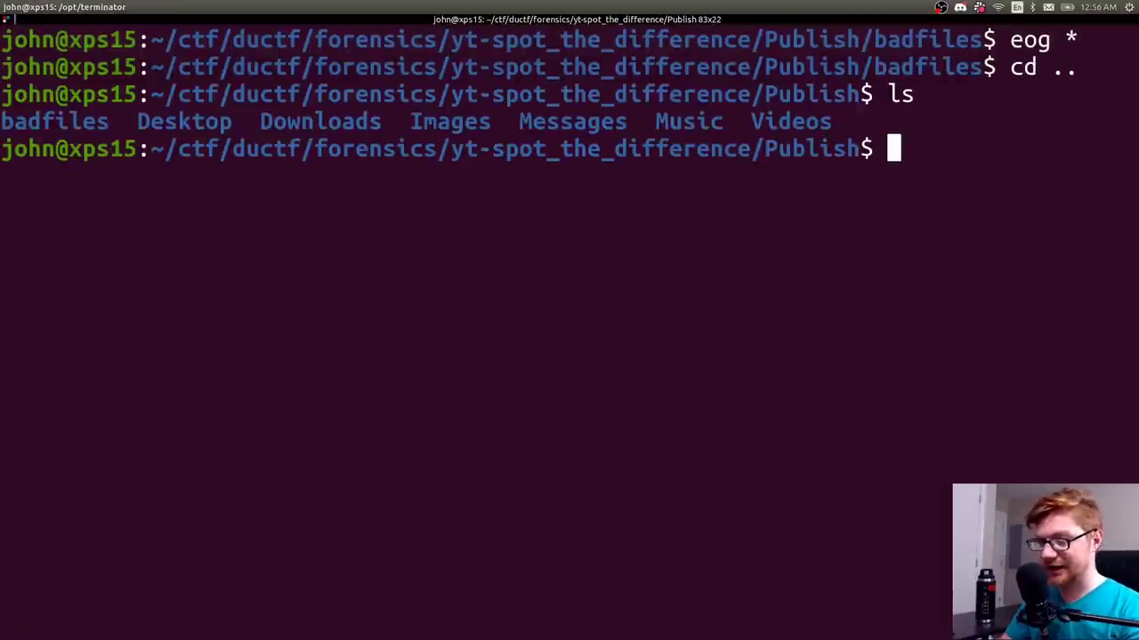
{"action": "type", "text": "cd De"}
{"action": "key", "text": "Tab"}
{"action": "key", "text": "Return"}
{"action": "type", "text": "ls"}
{"action": "key", "text": "Return"}
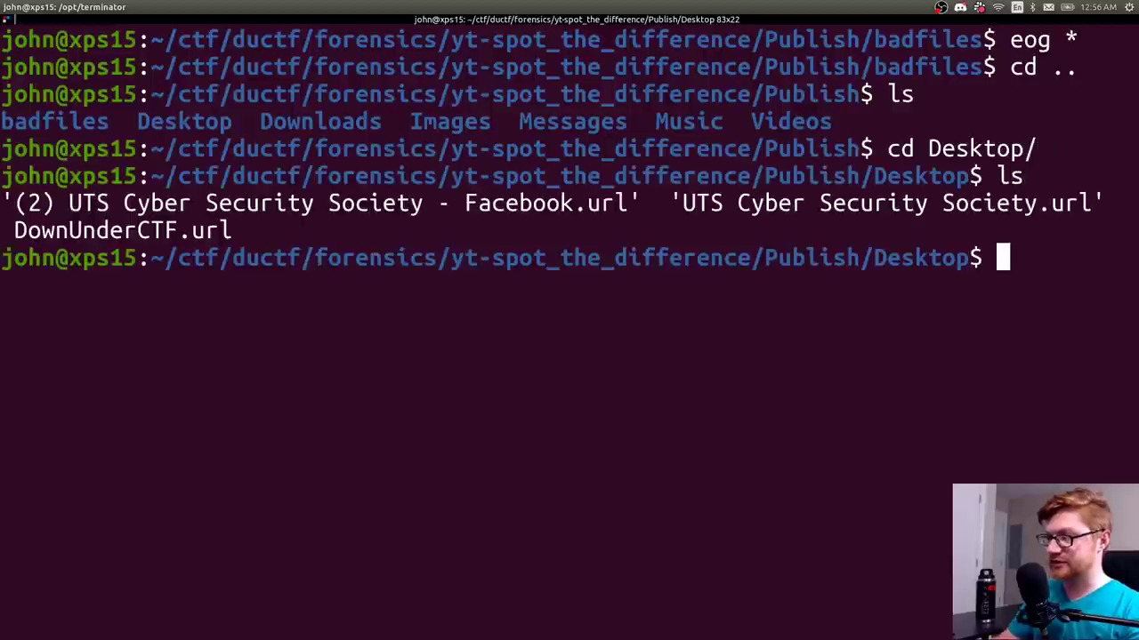
{"action": "type", "text": "ls -la"}
{"action": "key", "text": "Return"}
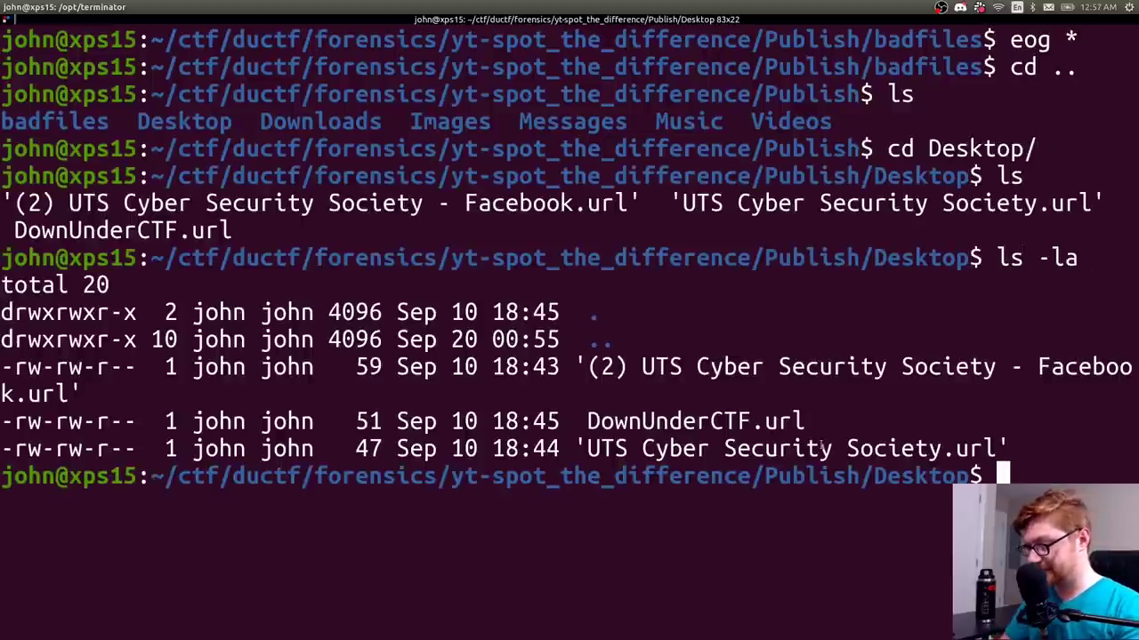
- Print all three .url files with cat * and highlight the Facebook URL
{"action": "key", "text": "ctrl+l"}
{"action": "type", "text": "cat *"}
{"action": "key", "text": "Return"}
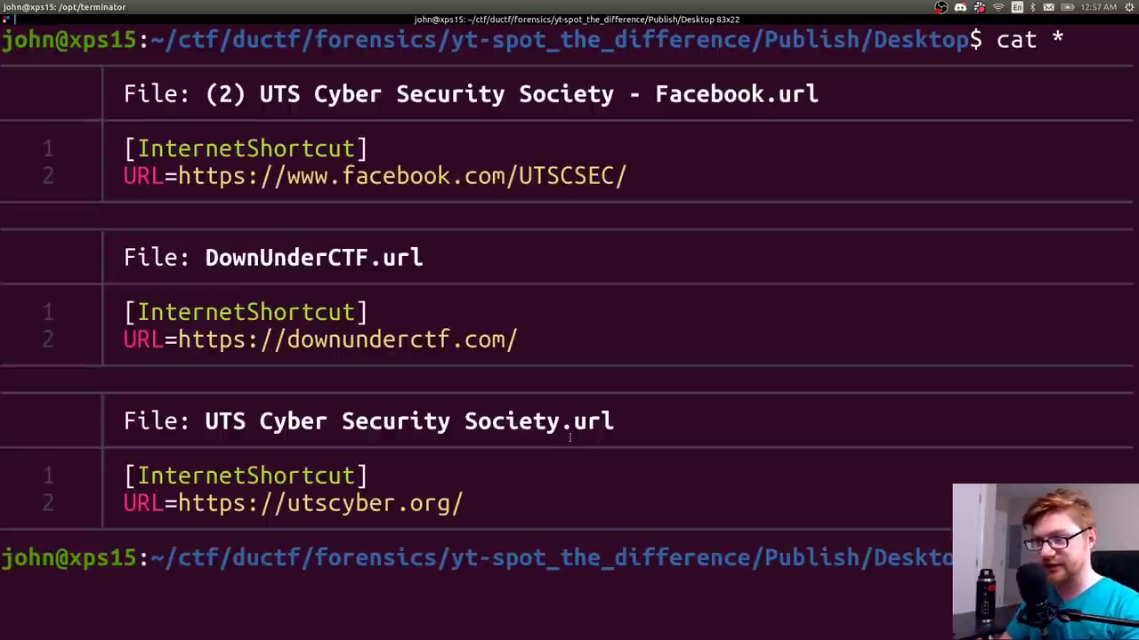
{"action": "left_click_drag", "start_coordinate": [178, 176], "coordinate": [703, 170]}
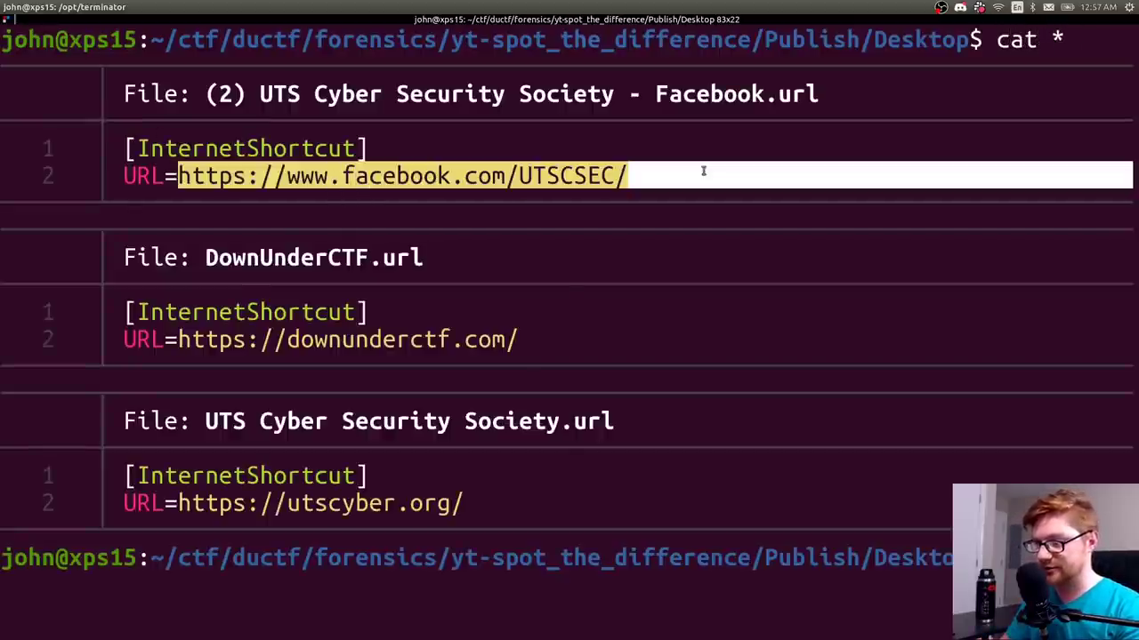
{"action": "left_click", "coordinate": [379, 520]}
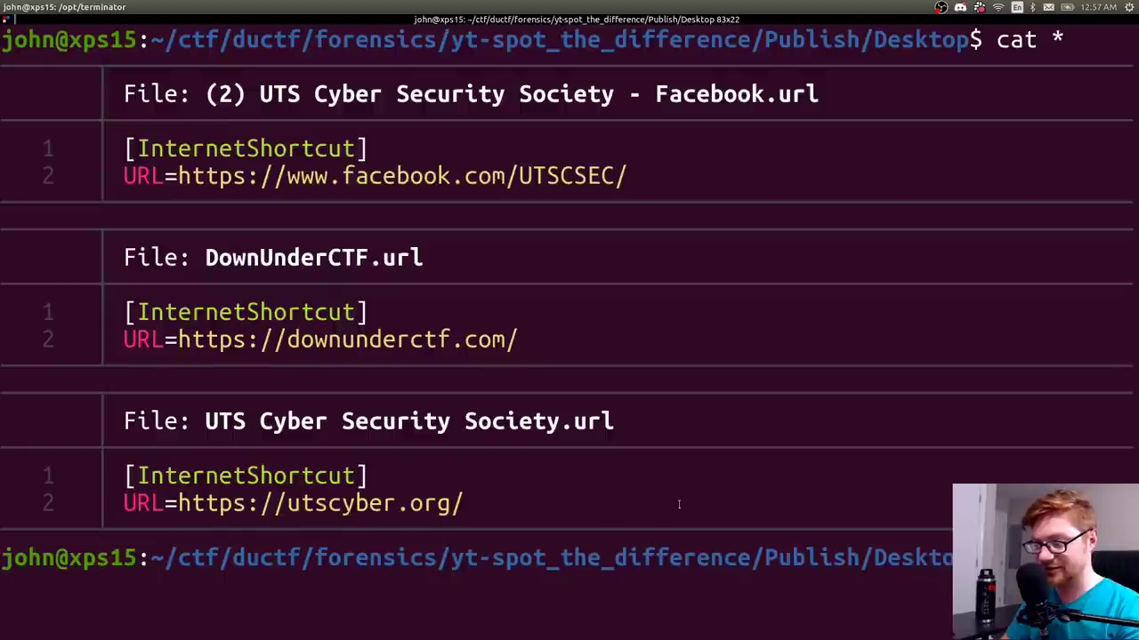
{"action": "key", "text": "ctrl+l"}
- Go up to Publish, enter Downloads/ and list its files
{"action": "type", "text": "cd .."}
{"action": "key", "text": "Return"}
{"action": "type", "text": "ls"}
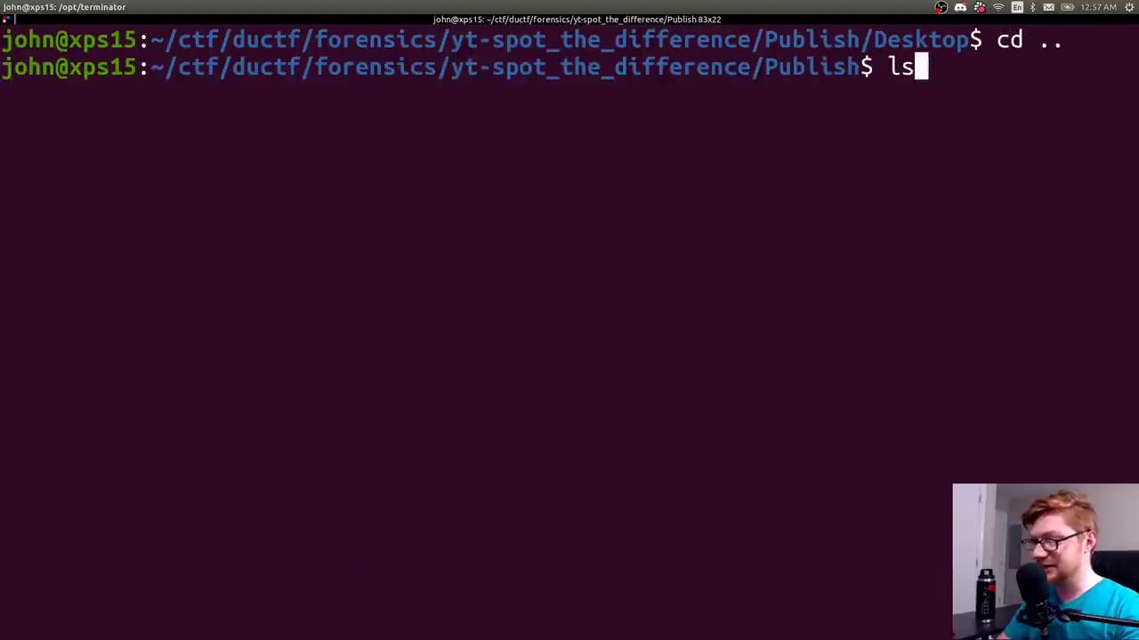
{"action": "key", "text": "Return"}
{"action": "type", "text": "cd Downloads/"}
{"action": "key", "text": "Return"}
{"action": "type", "text": "ls"}
{"action": "key", "text": "Return"}
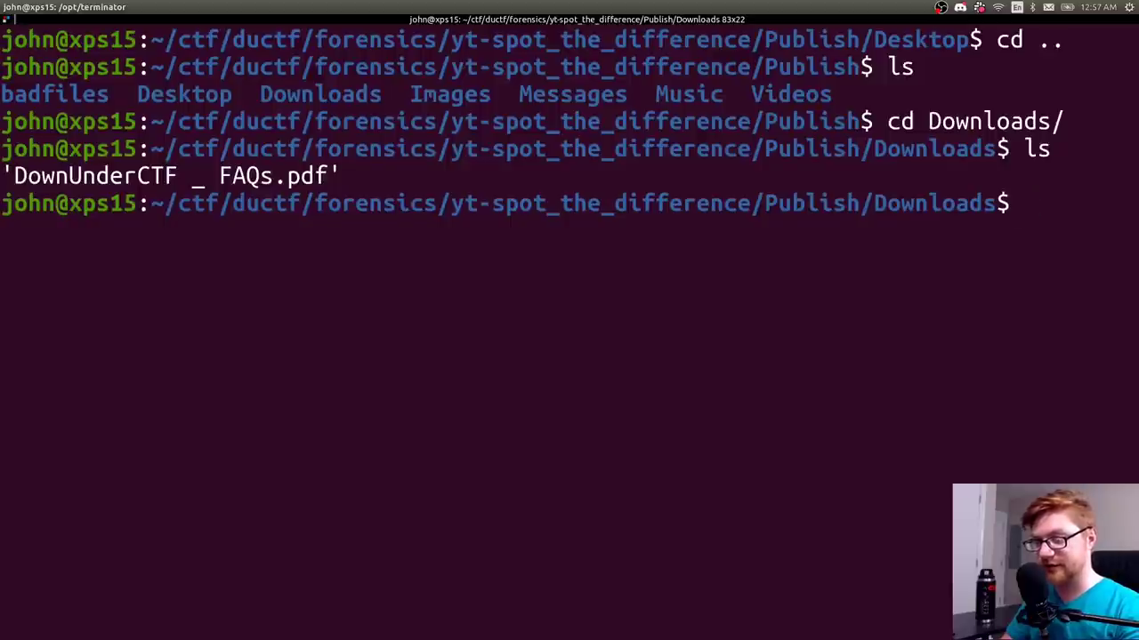
- Open DownUnderCTF _ FAQs.pdf in evince, zoom in, read both pages, then close it
{"action": "type", "text": "evince D"}
{"action": "key", "text": "Tab"}
{"action": "key", "text": "Return"}
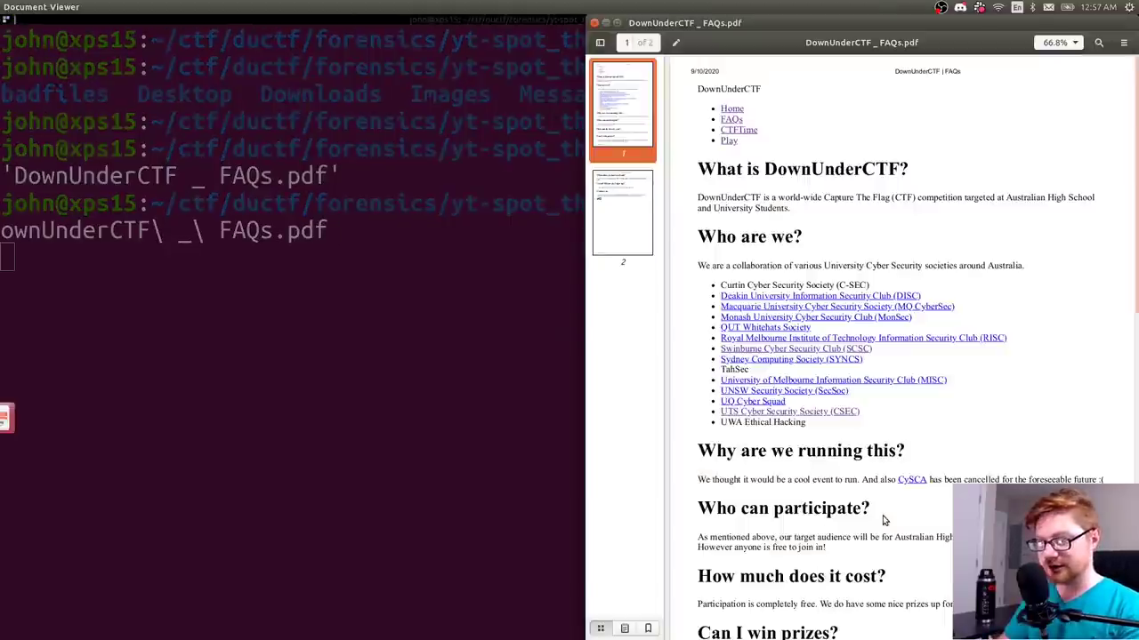
{"action": "key", "text": "ctrl+plus"}
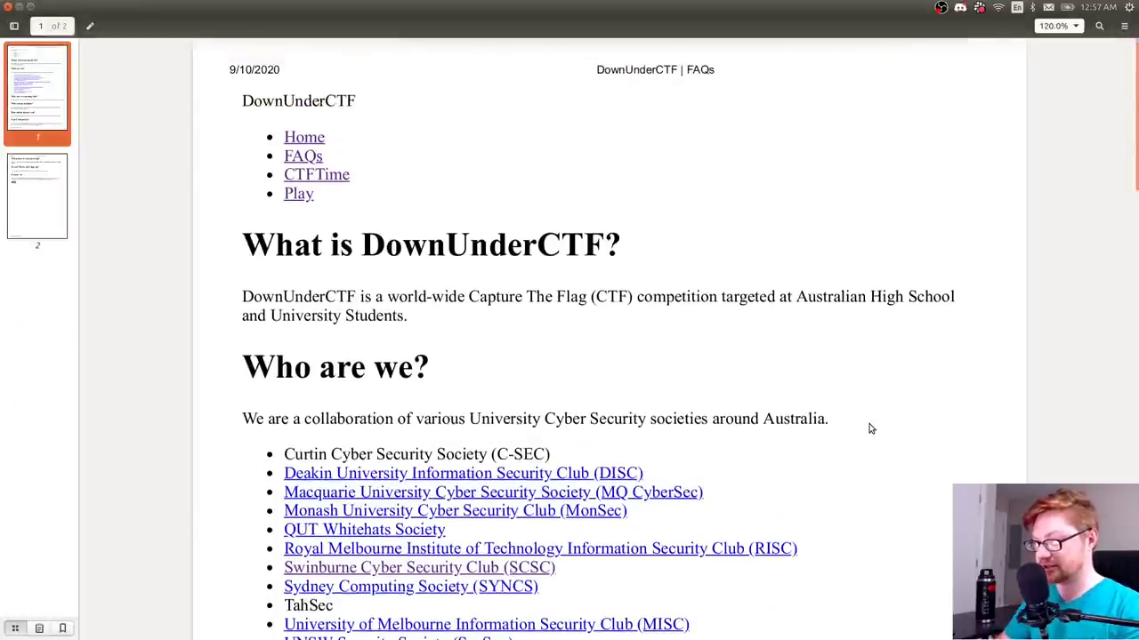
{"action": "scroll", "coordinate": [871, 429], "scroll_direction": "down", "scroll_amount": 10}
{"action": "scroll", "coordinate": [871, 429], "scroll_direction": "down", "scroll_amount": 8}
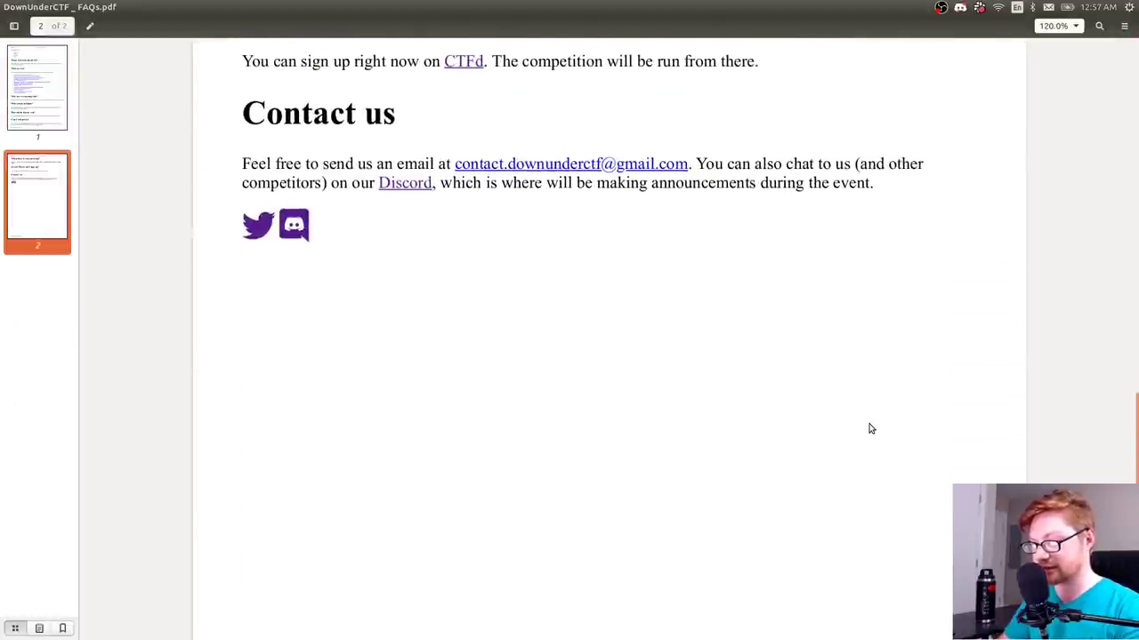
{"action": "key", "text": "ctrl+Home"}
{"action": "key", "text": "ctrl+w"}
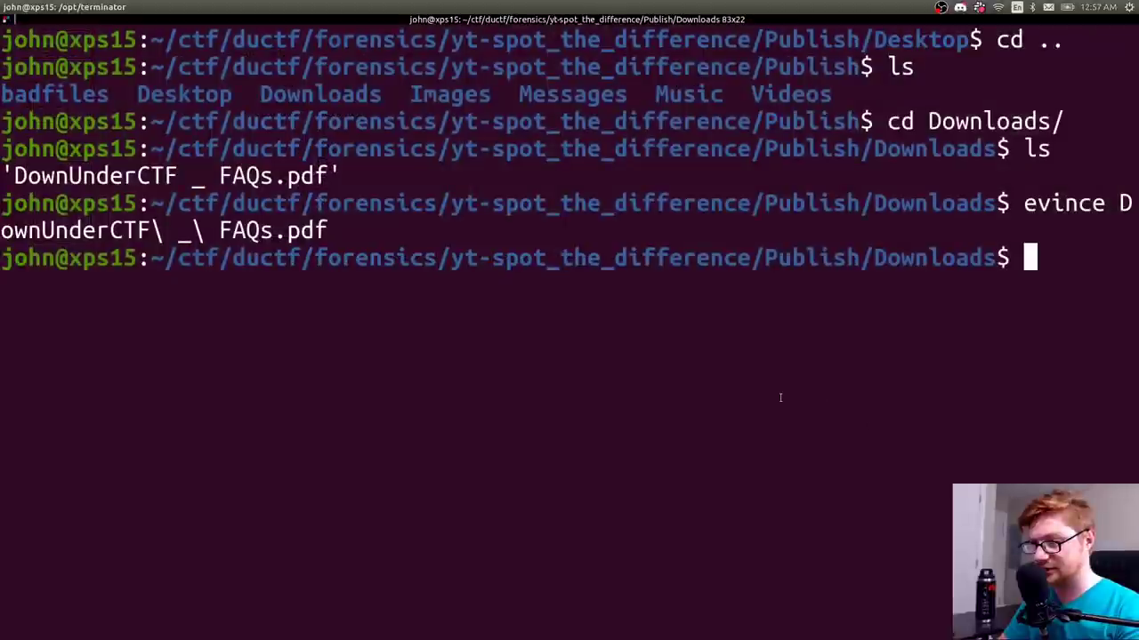
- Go up to Publish, then enter the Images folder and list it
{"action": "type", "text": "cd .."}
{"action": "key", "text": "Return"}
{"action": "key", "text": "ctrl+l"}
{"action": "type", "text": "ls"}
{"action": "key", "text": "Return"}
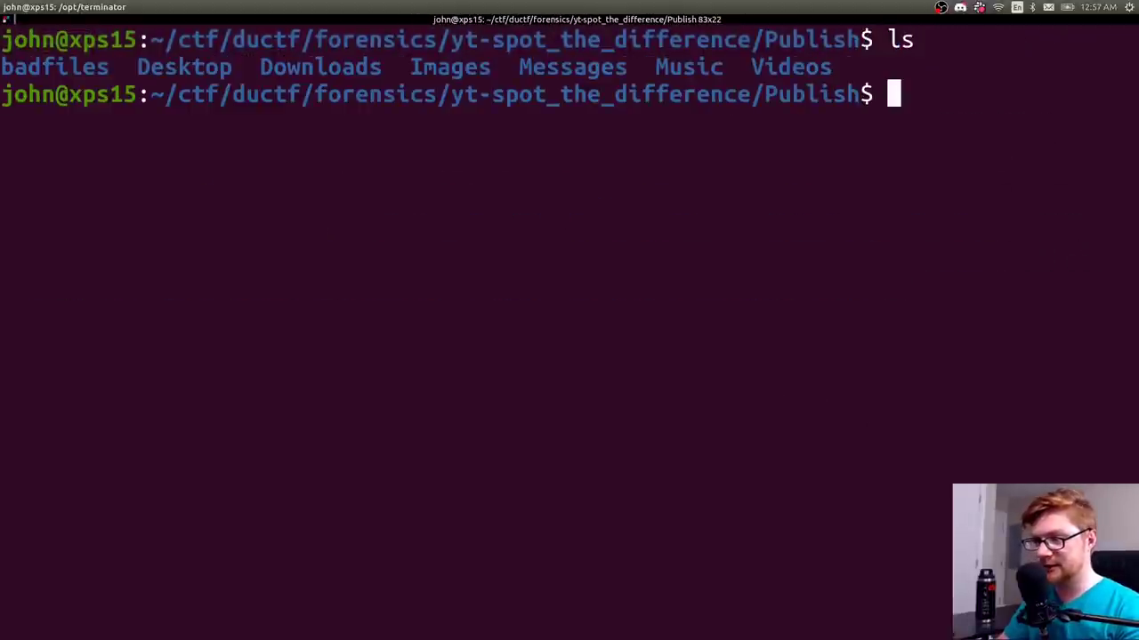
{"action": "type", "text": "cd Images/"}
{"action": "key", "text": "Return"}
{"action": "type", "text": "ls"}
{"action": "key", "text": "Return"}
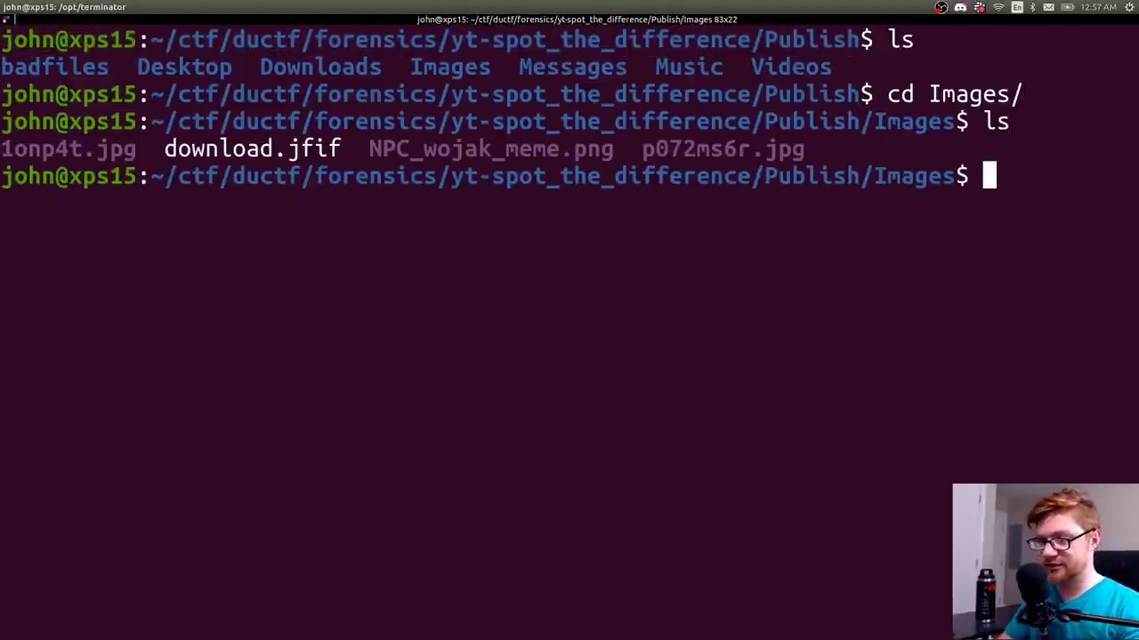
- Open all images with eog * and step from 1onp4t.jpg through p072ms6r.jpg maximized
{"action": "type", "text": "eog "}
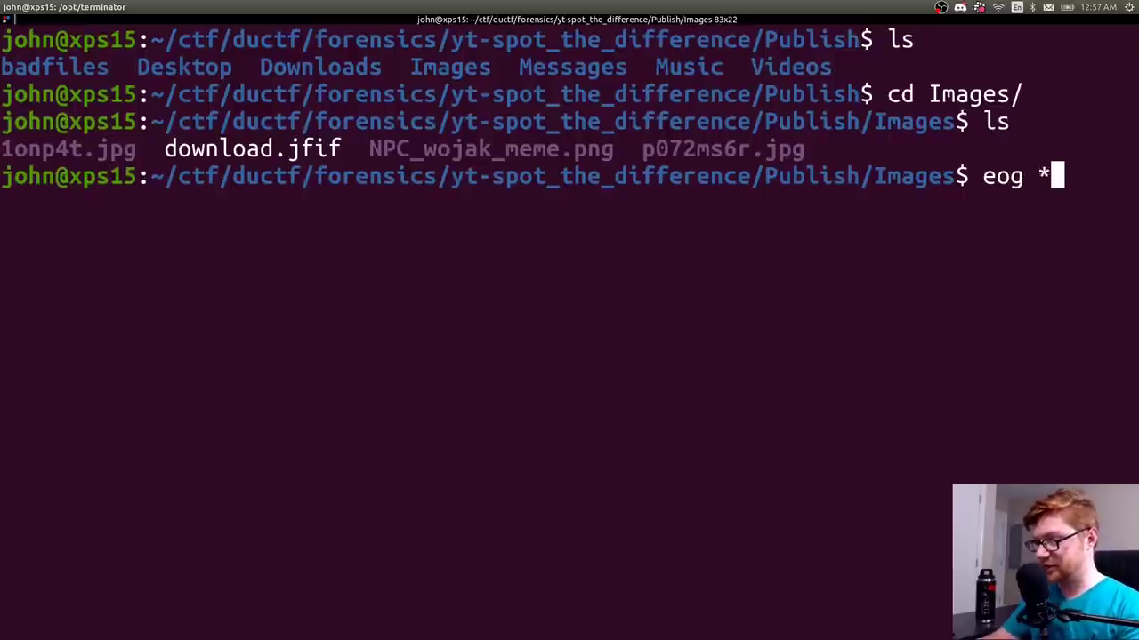
{"action": "type", "text": "*"}
{"action": "key", "text": "Return"}
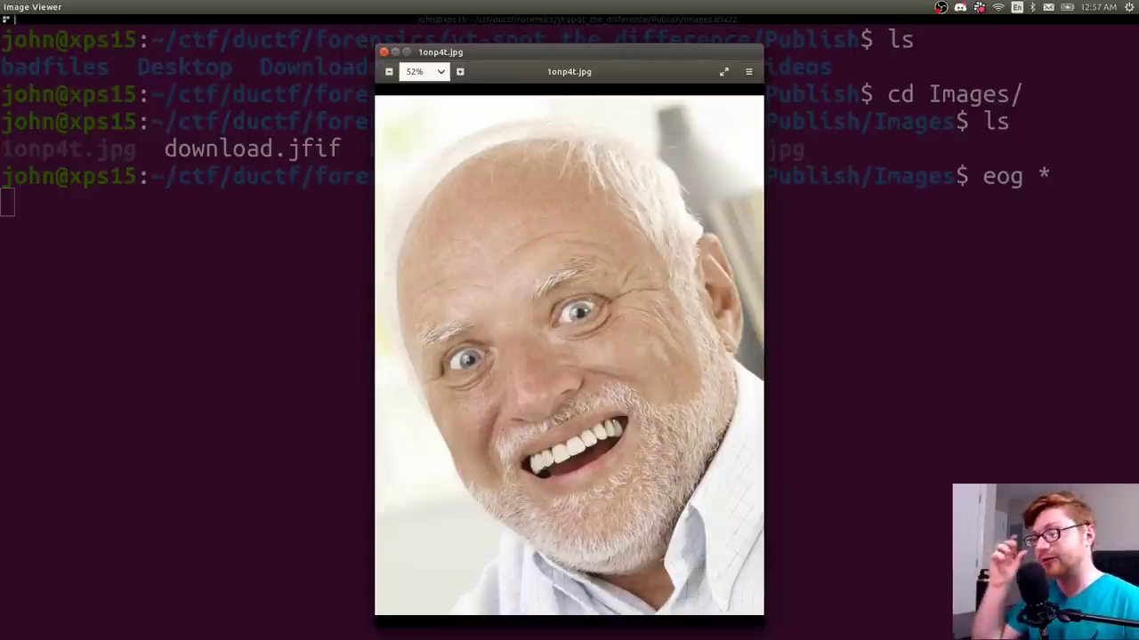
{"action": "key", "text": "Right"}
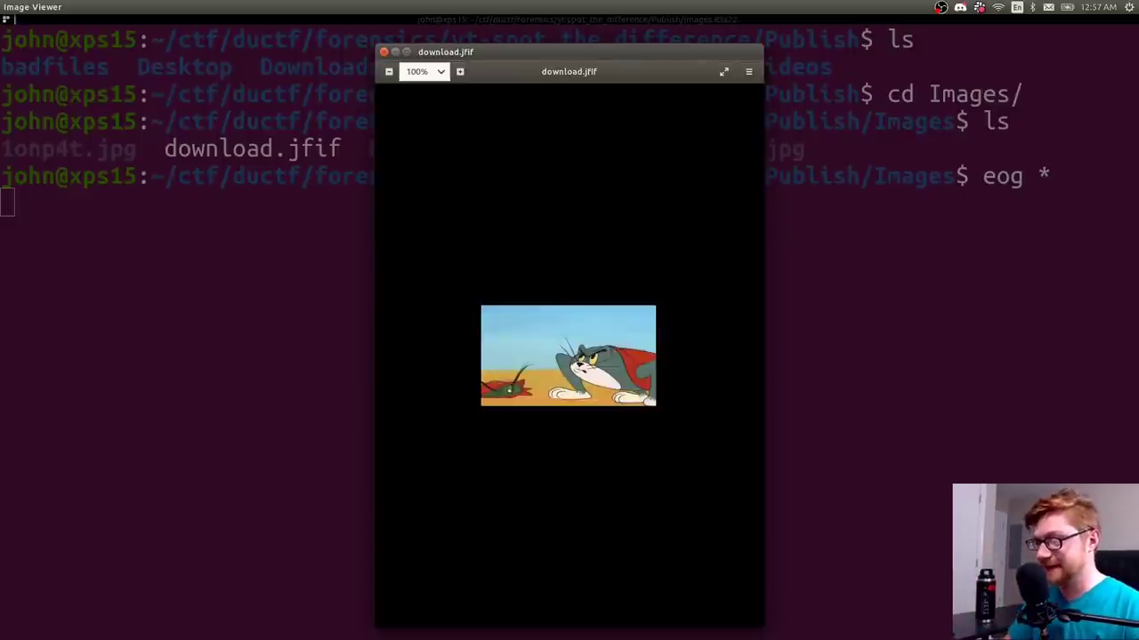
{"action": "key", "text": "ctrl+super+Up"}
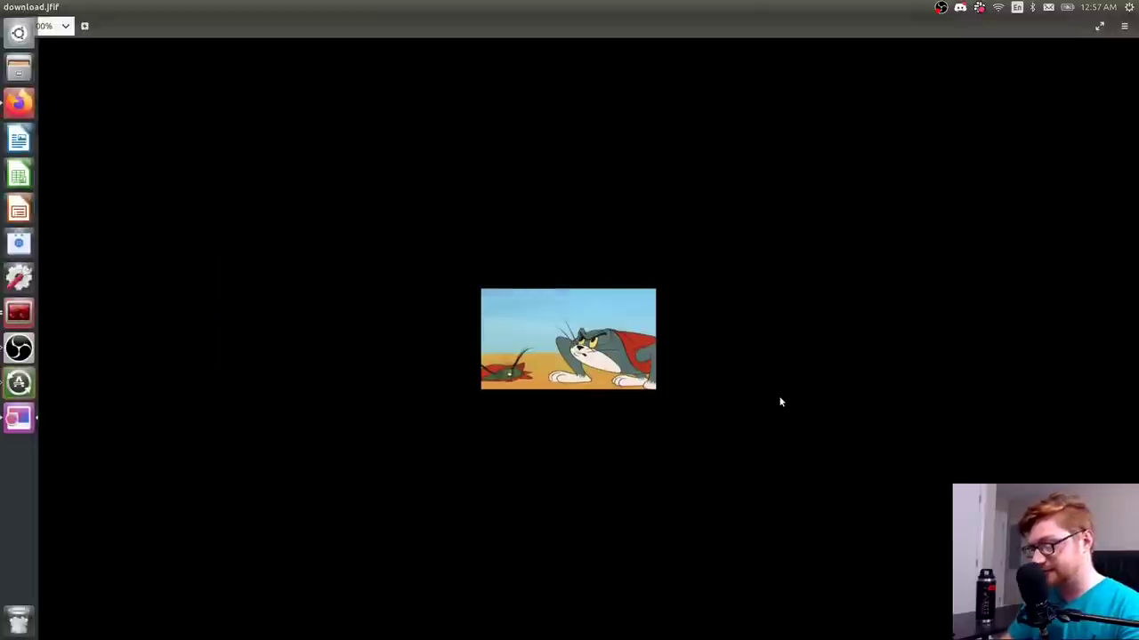
{"action": "scroll", "coordinate": [780, 396], "scroll_direction": "up", "scroll_amount": 3}
{"action": "key", "text": "Right"}
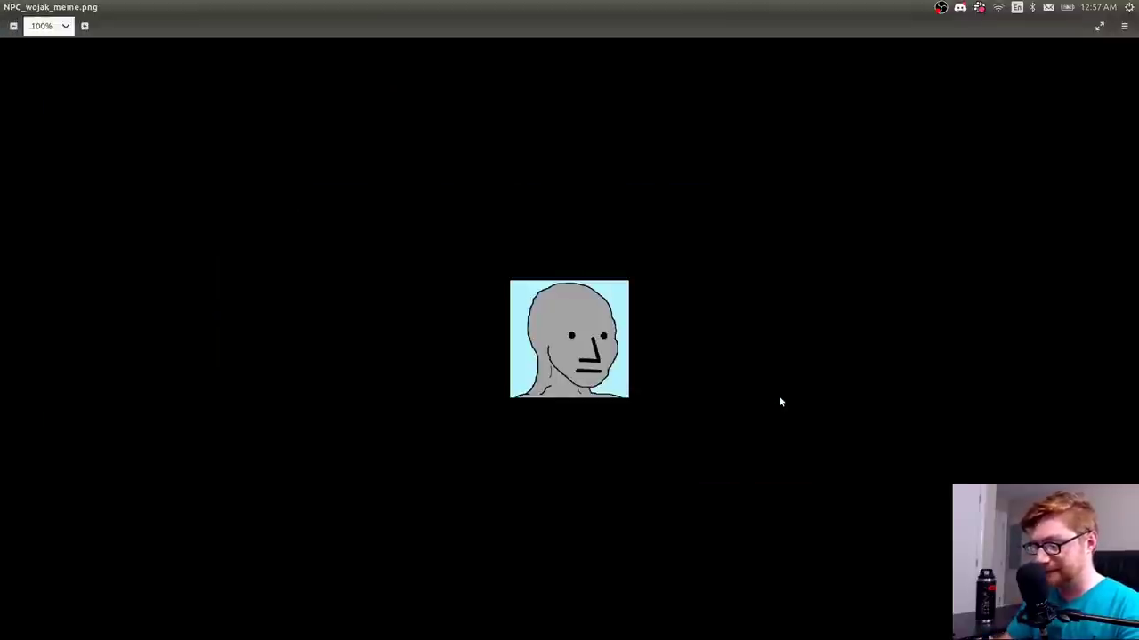
{"action": "key", "text": "Right"}
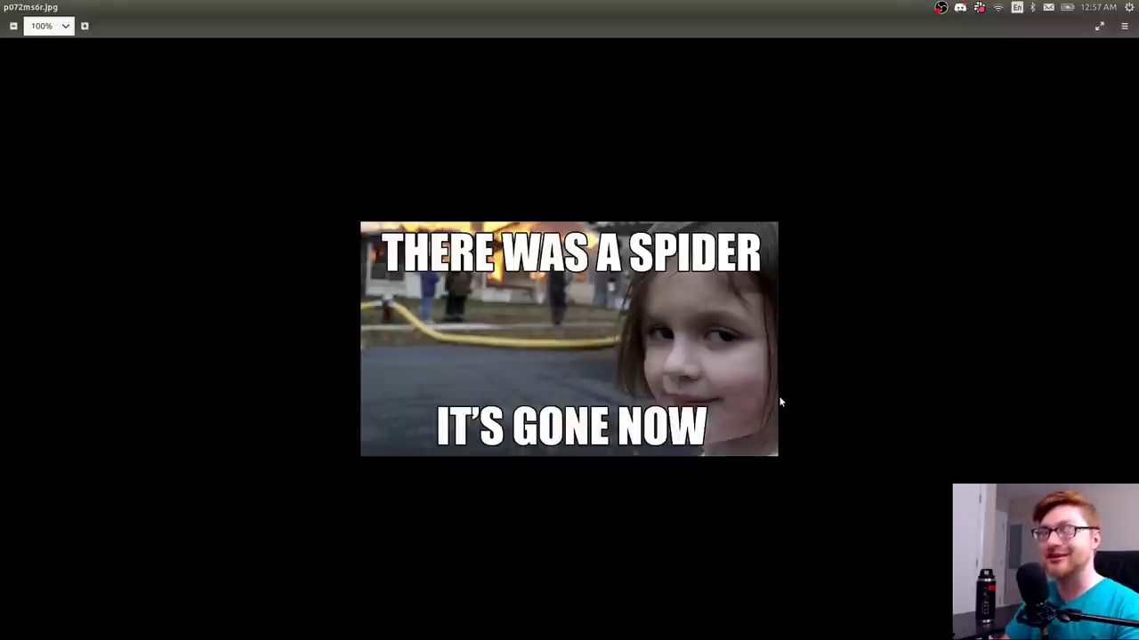
{"action": "key", "text": "Right"}
{"action": "key", "text": "Right"}
{"action": "key", "text": "Right"}
{"action": "key", "text": "Right"}
{"action": "key", "text": "Right"}
- Close the image viewer, list Images, then go up and list Publish
{"action": "key", "text": "ctrl+w"}
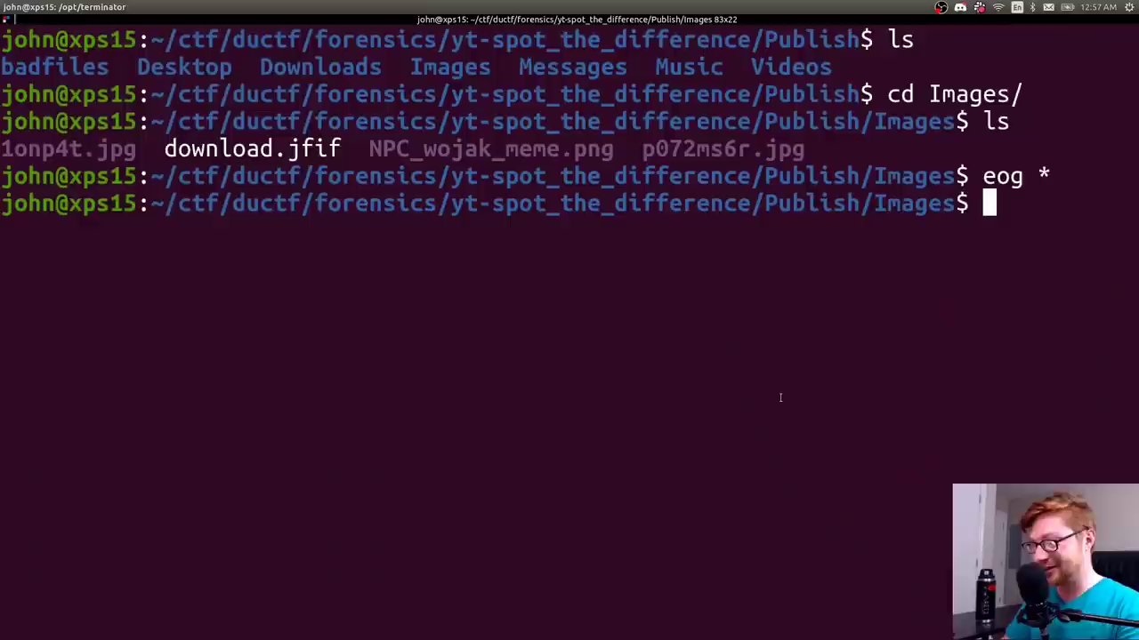
{"action": "type", "text": "ls"}
{"action": "key", "text": "Return"}
{"action": "type", "text": "cd .."}
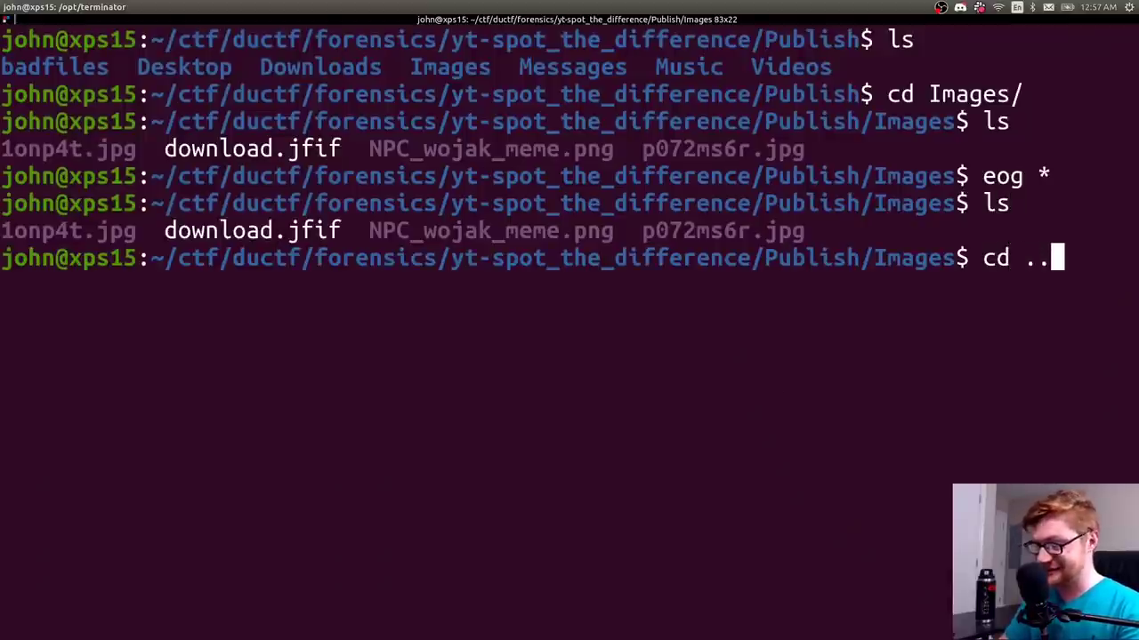
{"action": "key", "text": "Return"}
{"action": "type", "text": "ls"}
{"action": "key", "text": "Return"}
- Enter Messages and view Annotation 2020-09-10 184734.png maximized and zoomed, then close it
{"action": "type", "text": "cd Mes"}
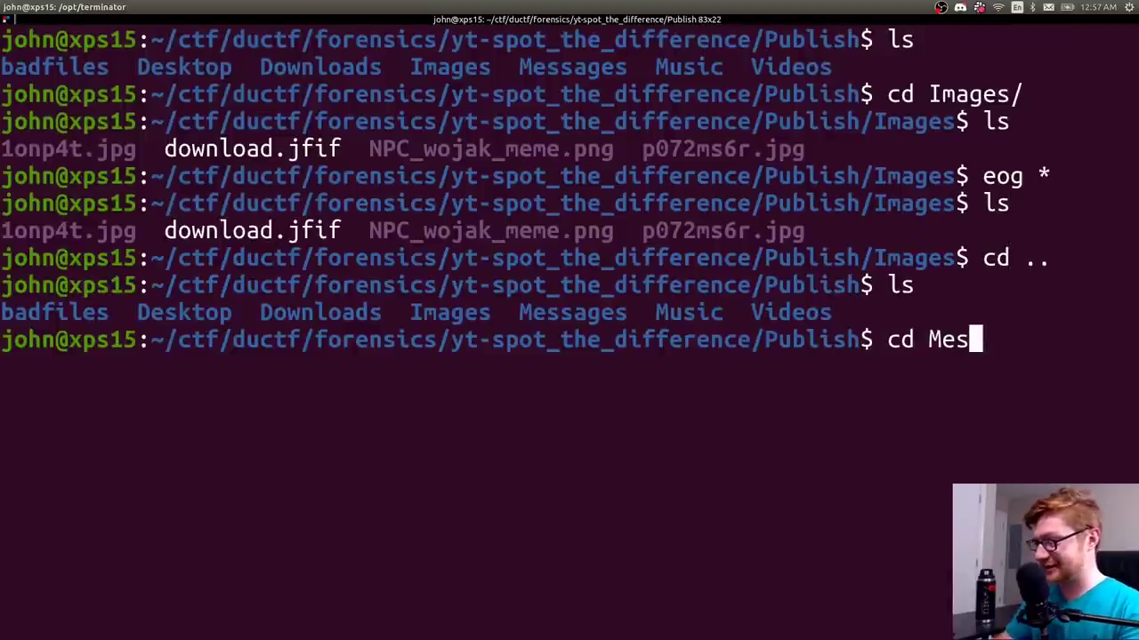
{"action": "key", "text": "Tab"}
{"action": "key", "text": "Return"}
{"action": "type", "text": "ls"}
{"action": "key", "text": "Return"}
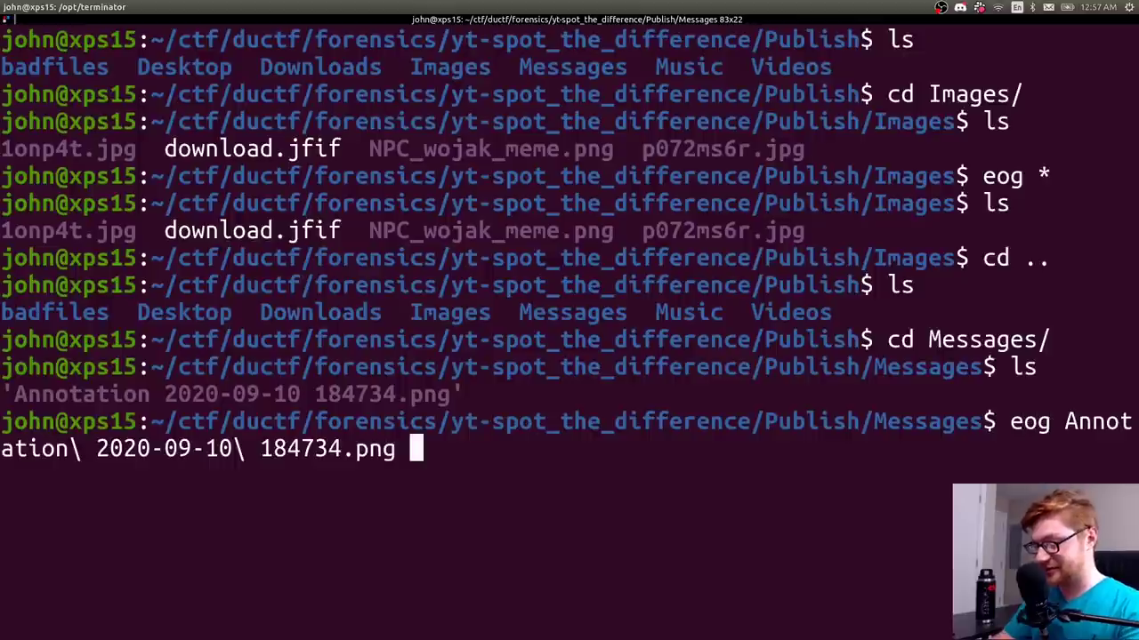
{"action": "key", "text": "Return"}
{"action": "key", "text": "super+Up"}
{"action": "scroll", "coordinate": [780, 400], "scroll_direction": "up", "scroll_amount": 2}
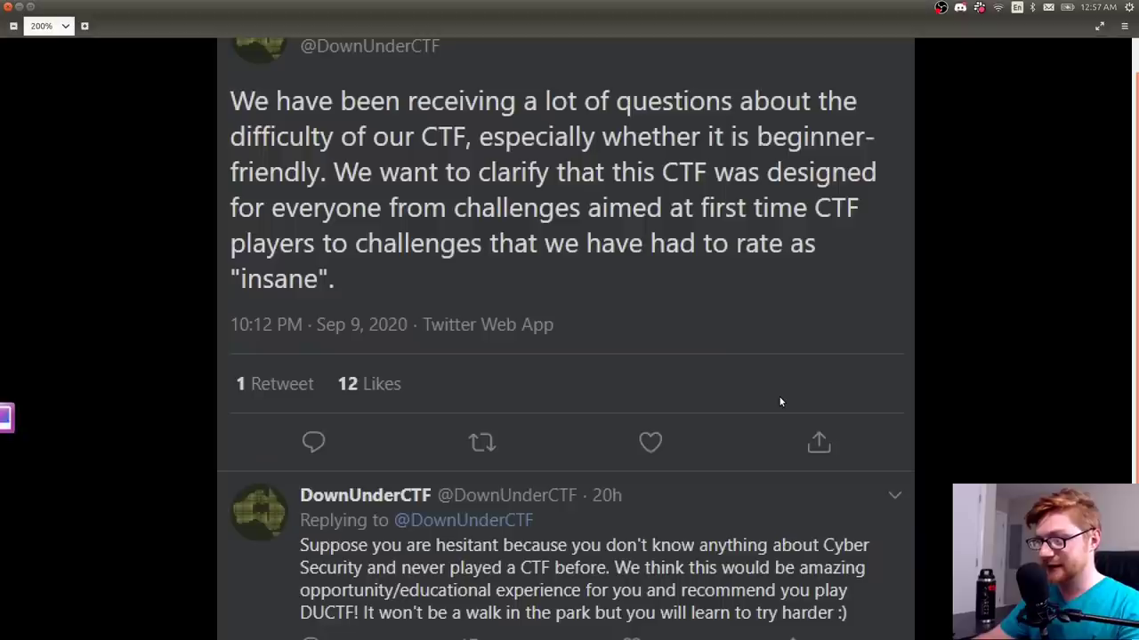
{"action": "scroll", "coordinate": [779, 397], "scroll_direction": "down", "scroll_amount": 2}
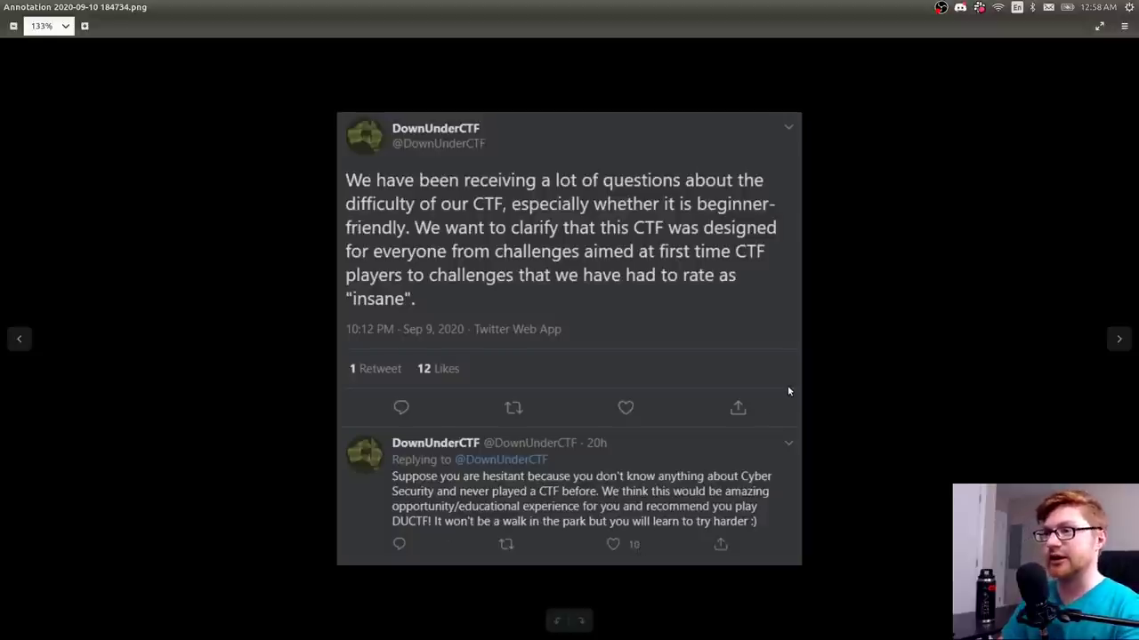
{"action": "key", "text": "ctrl+w"}
- View the EhD-T_UUwAAYjx1.jfif meme from Publish/Music maximized in Eye of GNOME, then close it
{"action": "type", "text": "cd ."}
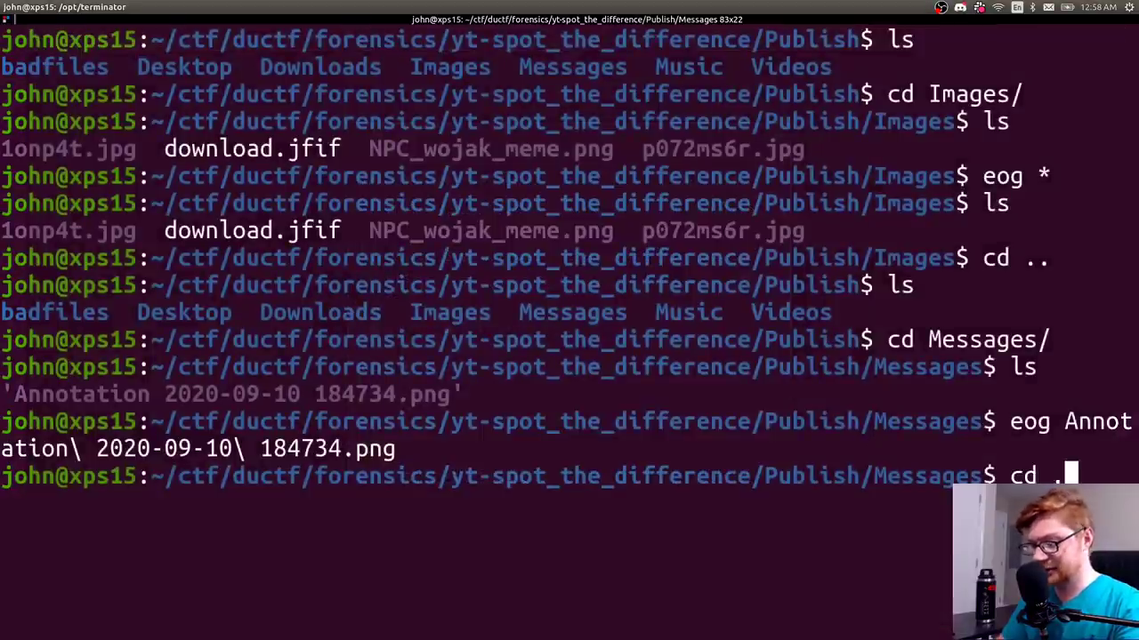
{"action": "type", "text": "."}
{"action": "key", "text": "Return"}
{"action": "type", "text": "ls"}
{"action": "key", "text": "Return"}
{"action": "type", "text": "cd M"}
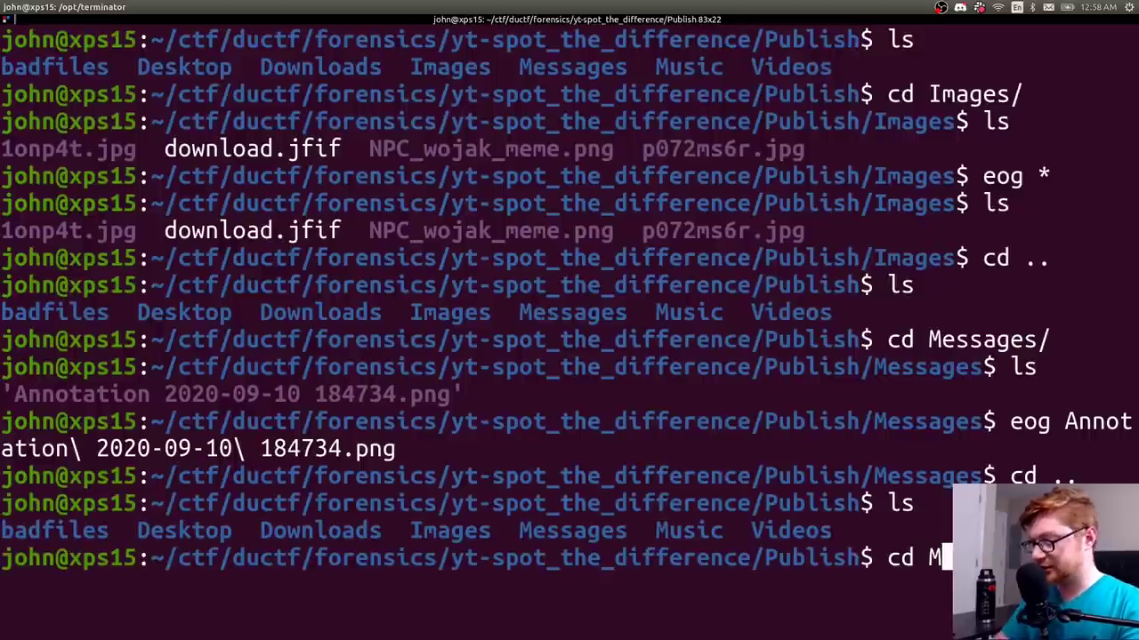
{"action": "type", "text": "u"}
{"action": "key", "text": "Tab"}
{"action": "key", "text": "Return"}
{"action": "type", "text": "ls"}
{"action": "key", "text": "Return"}
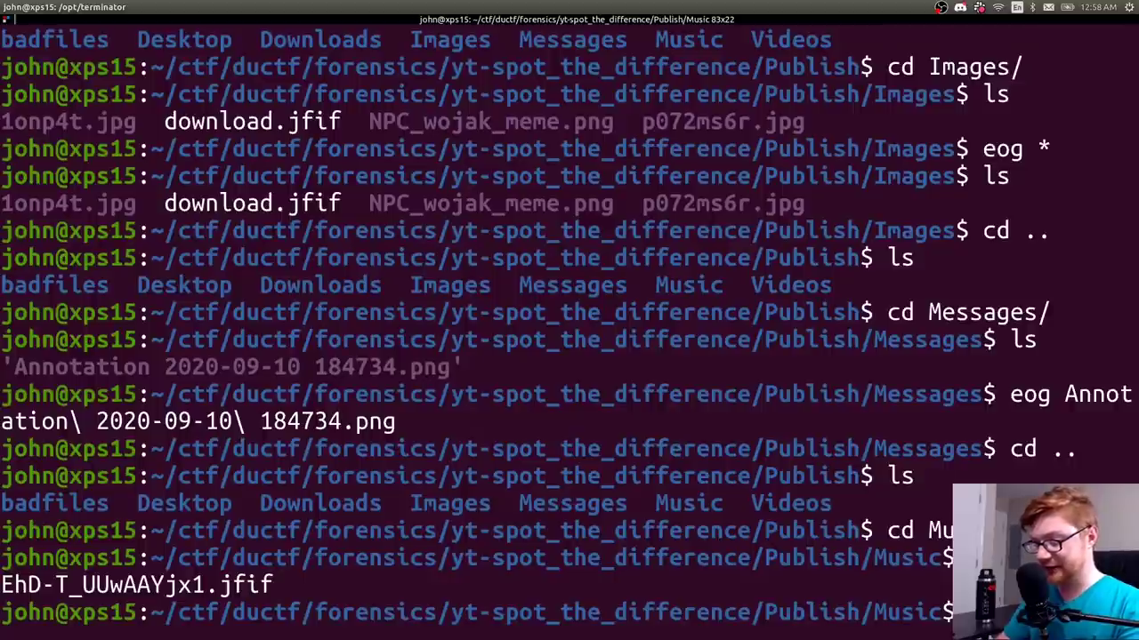
{"action": "key", "text": "Return"}
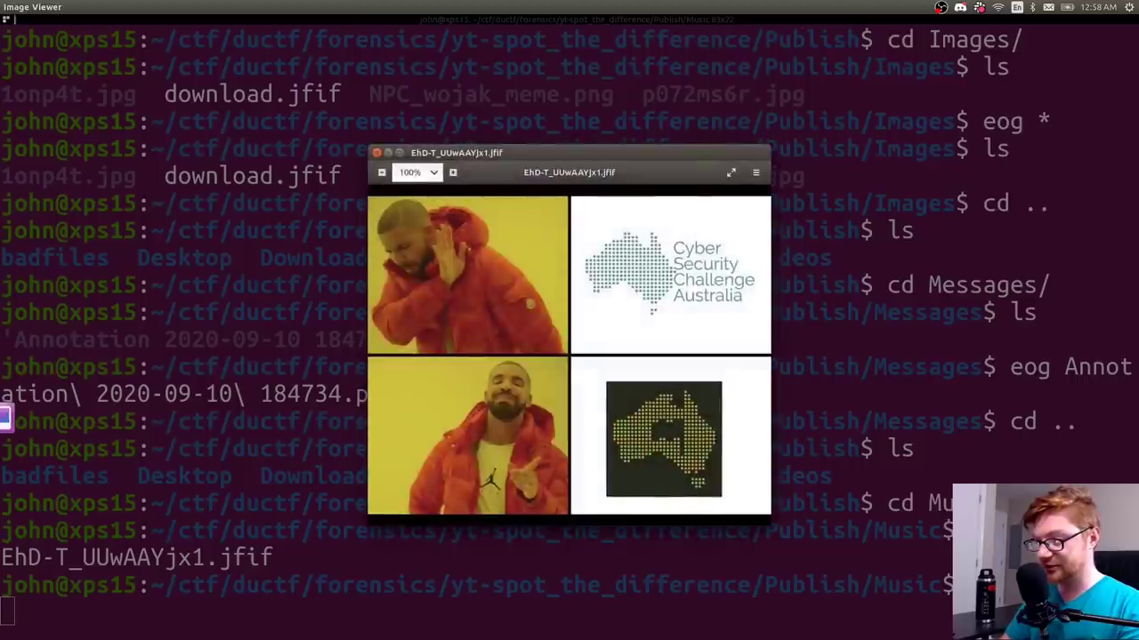
{"action": "key", "text": "ctrl+super+Up"}
{"action": "scroll", "coordinate": [871, 440], "scroll_direction": "up", "scroll_amount": 3}
{"action": "scroll", "coordinate": [871, 448], "scroll_direction": "down", "scroll_amount": 1}
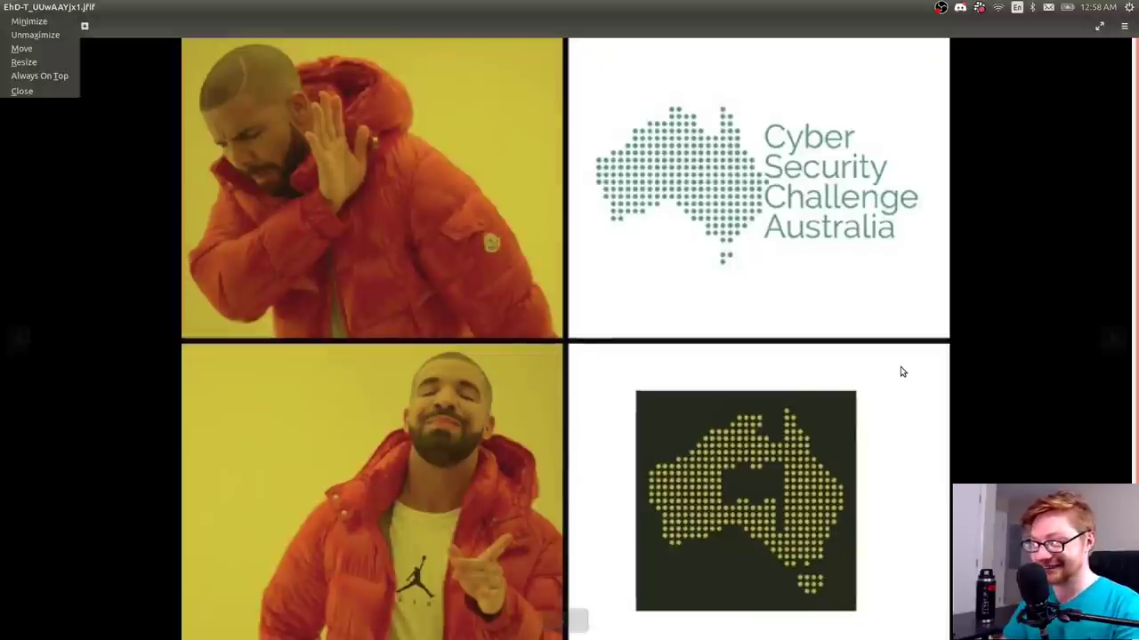
{"action": "key", "text": "ctrl+w"}
- Move to Publish/Videos and view tenor.gif maximized with eog, then close it
{"action": "key", "text": "ctrl+l"}
{"action": "type", "text": "cd .."}
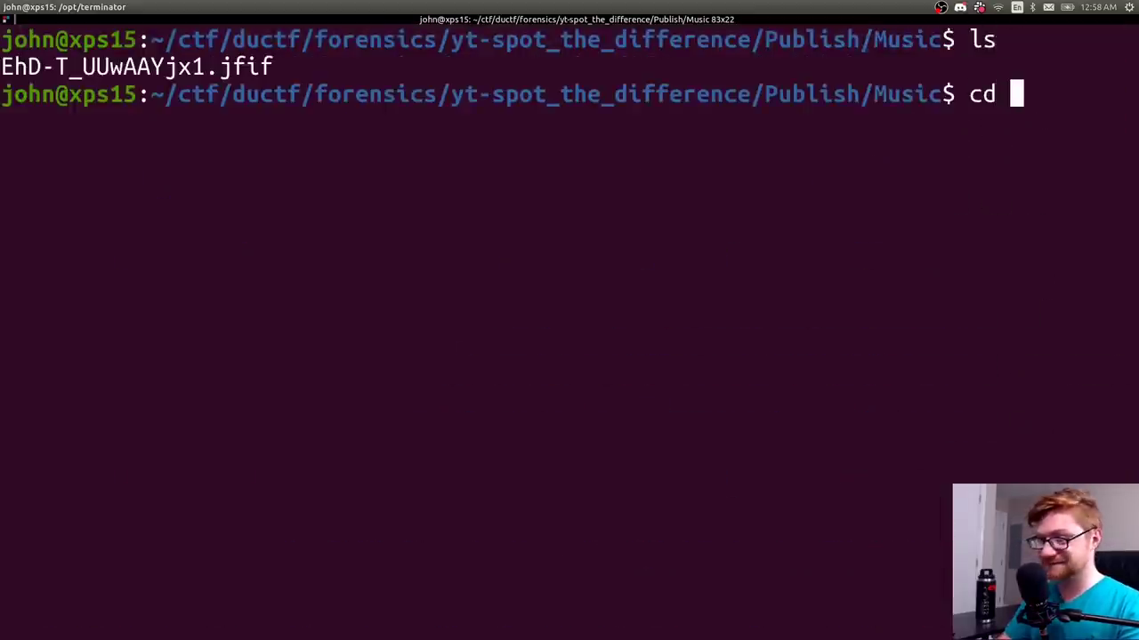
{"action": "key", "text": "Return"}
{"action": "type", "text": "ls"}
{"action": "key", "text": "Return"}
{"action": "type", "text": "cd Videos/"}
{"action": "key", "text": "Return"}
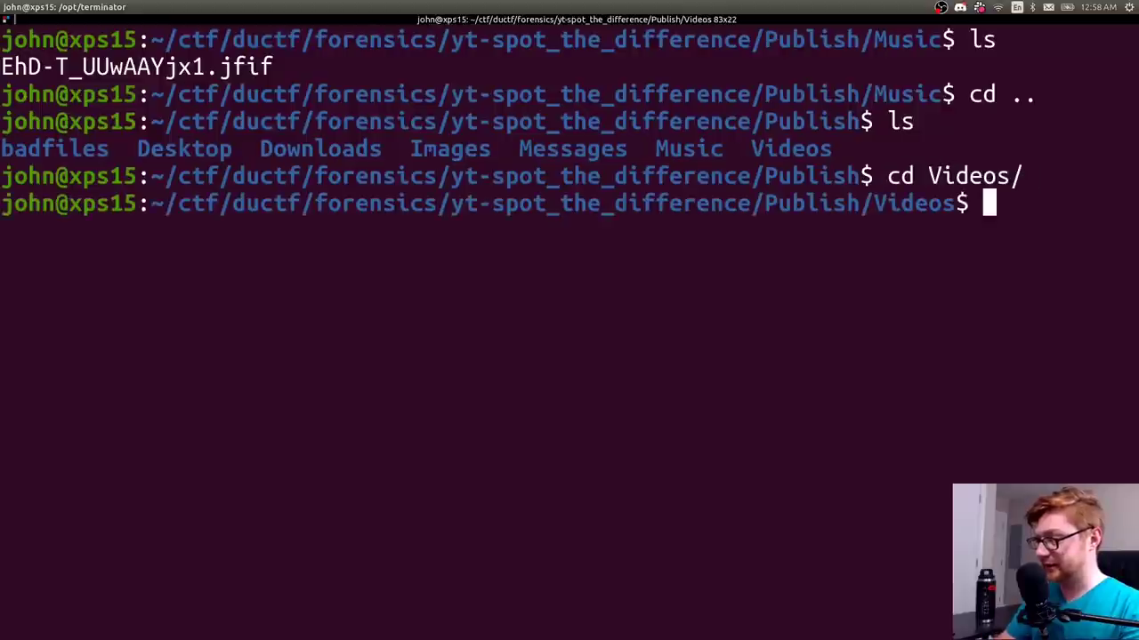
{"action": "type", "text": "ls"}
{"action": "key", "text": "Return"}
{"action": "type", "text": "eog tenor.gif"}
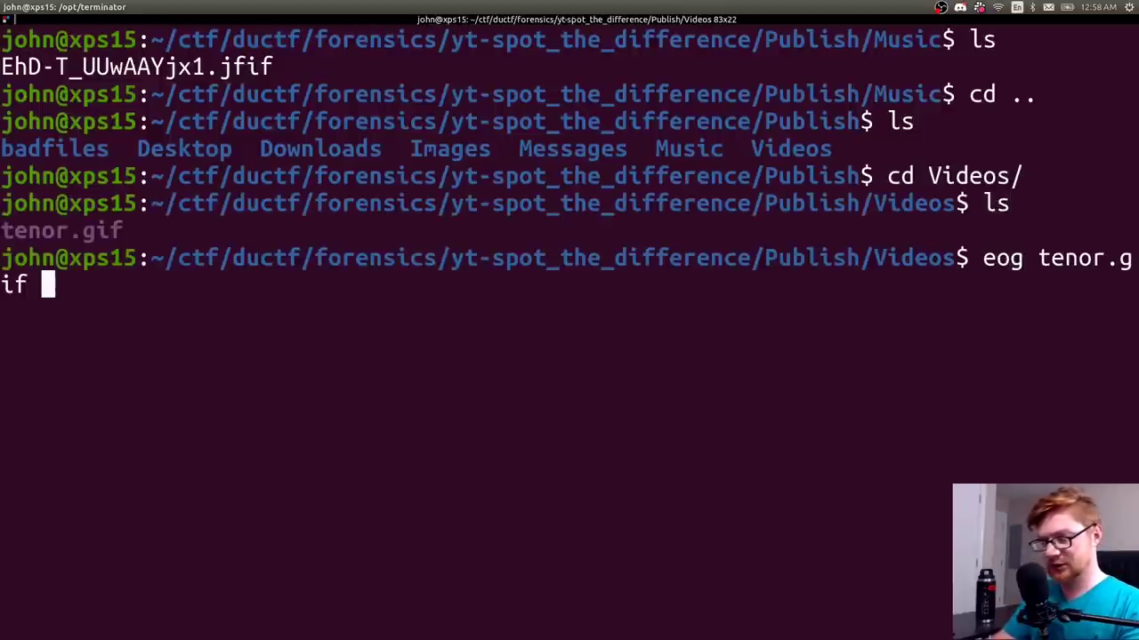
{"action": "key", "text": "Return"}
{"action": "key", "text": "super+Up"}
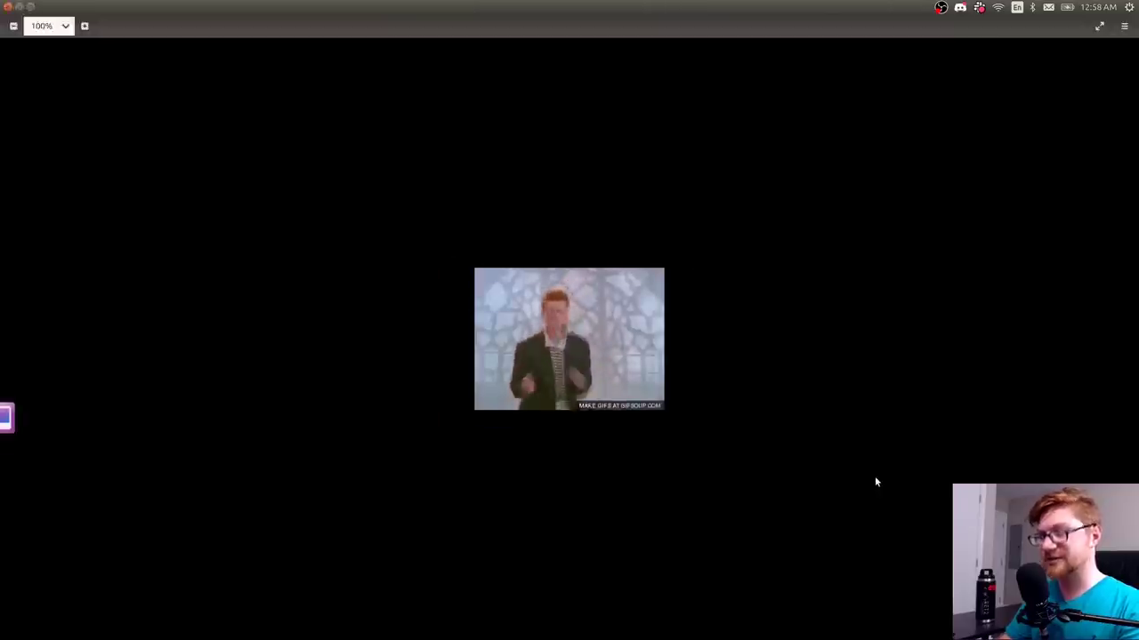
{"action": "scroll", "coordinate": [874, 476], "scroll_direction": "up", "scroll_amount": 4}
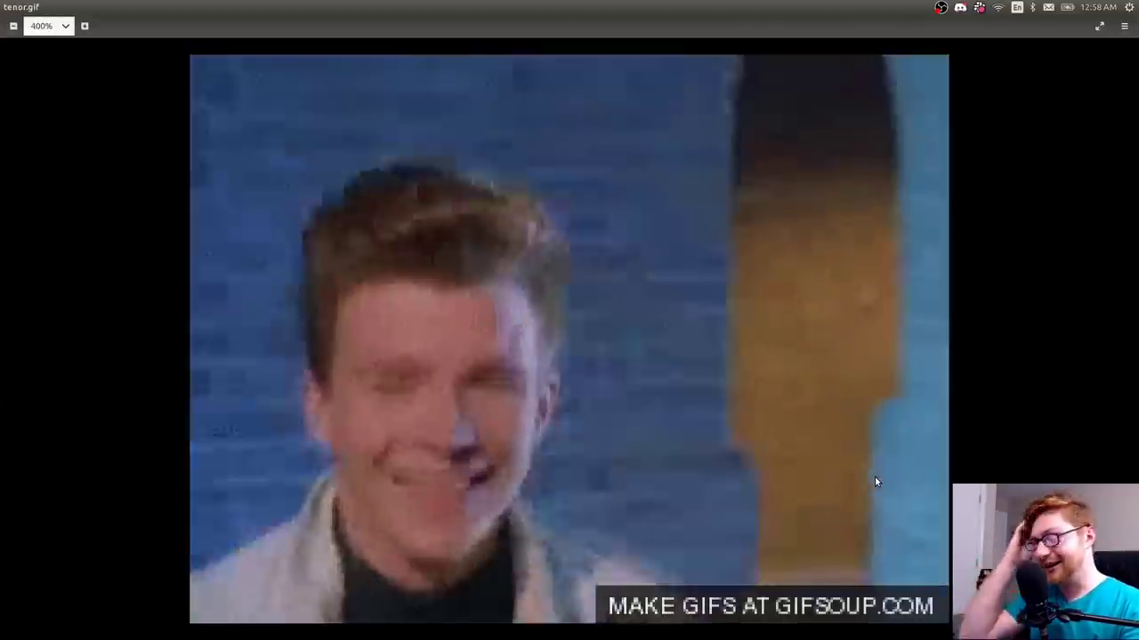
{"action": "key", "text": "ctrl+w"}
- Return to Publish and list all entries with ls -la, spotting the hidden .config folder
{"action": "type", "text": "cd .."}
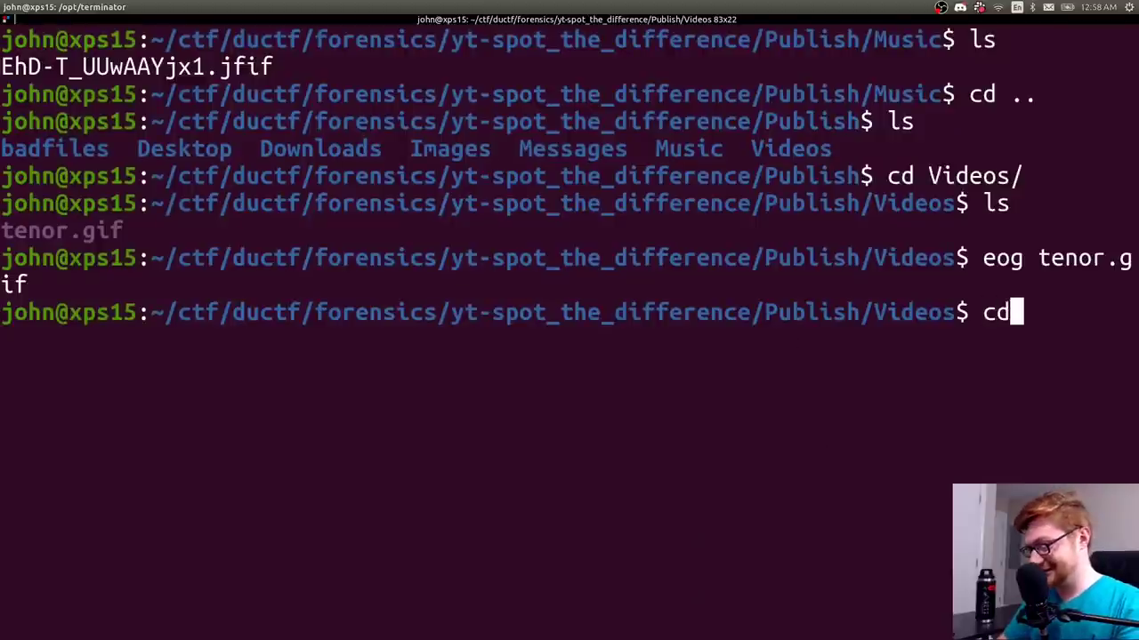
{"action": "key", "text": "Return"}
{"action": "type", "text": "ks"}
{"action": "key", "text": "Return"}
{"action": "type", "text": "ls"}
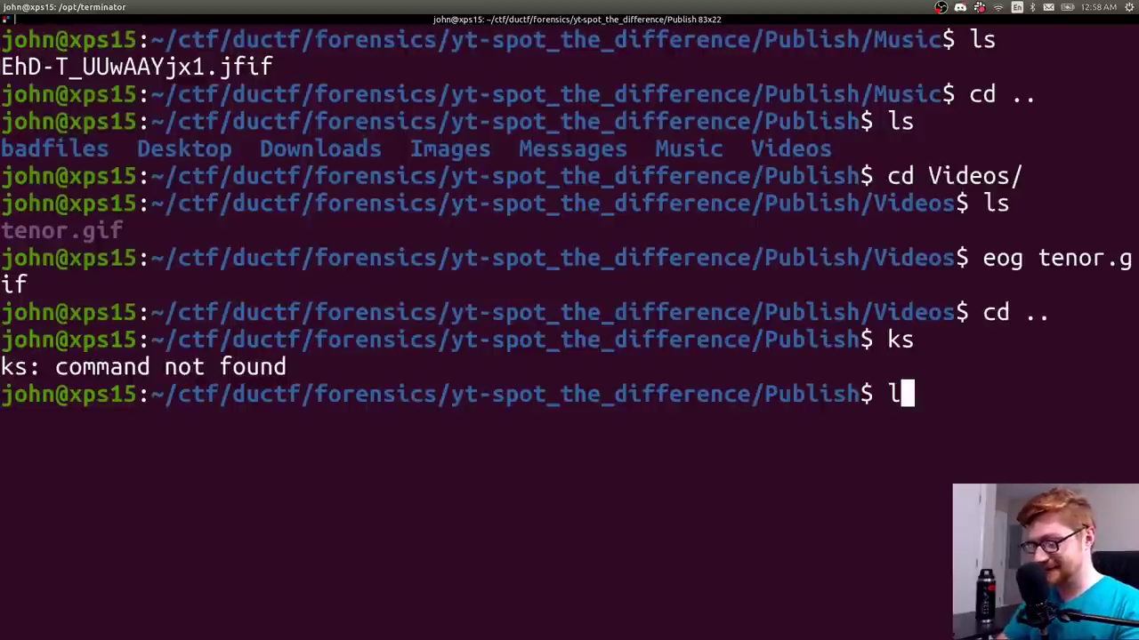
{"action": "key", "text": "Return"}
{"action": "type", "text": "l"}
{"action": "key", "text": "ctrl+l"}
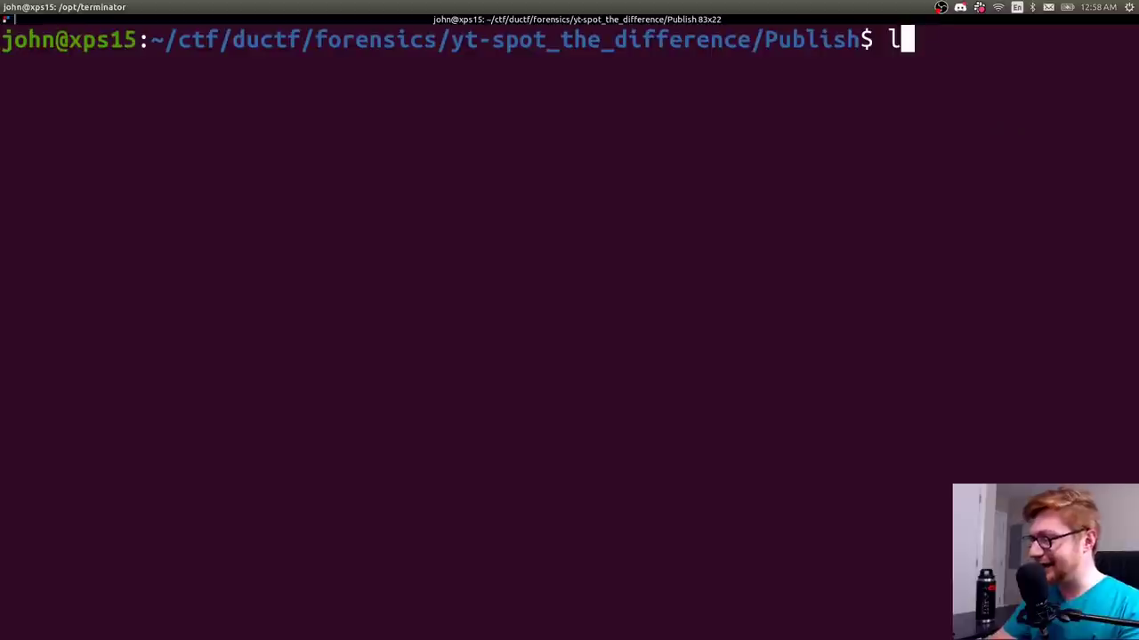
{"action": "type", "text": "s -la"}
{"action": "key", "text": "Return"}
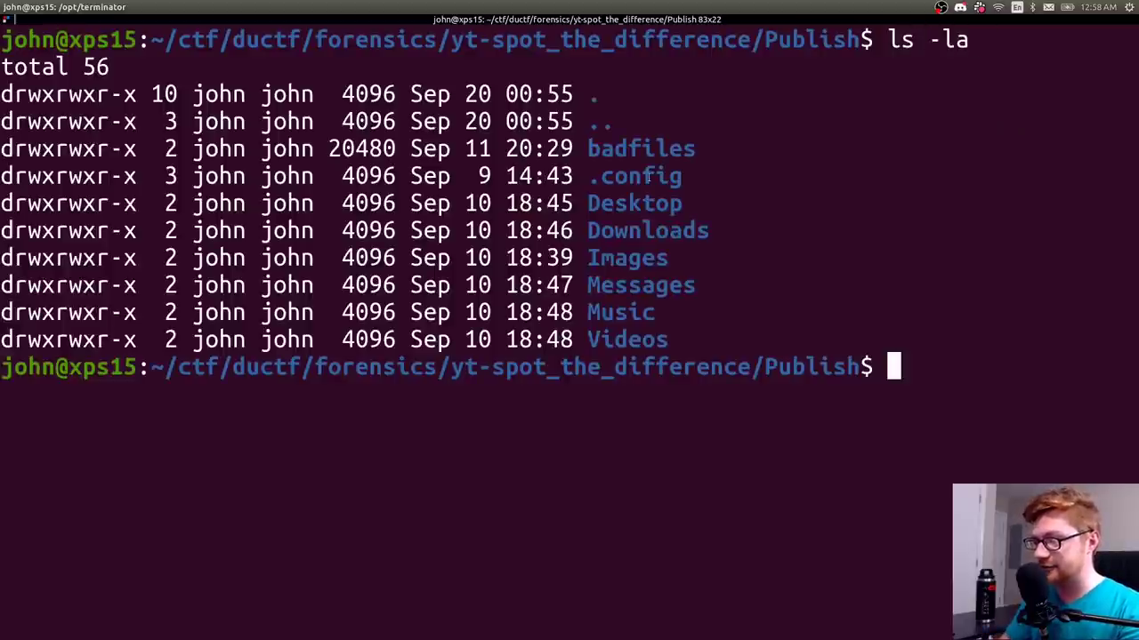
{"action": "left_click_drag", "start_coordinate": [686, 184], "coordinate": [588, 175]}
{"action": "left_click", "coordinate": [588, 175]}
{"action": "double_click", "coordinate": [588, 175]}
{"action": "left_click", "coordinate": [589, 175]}
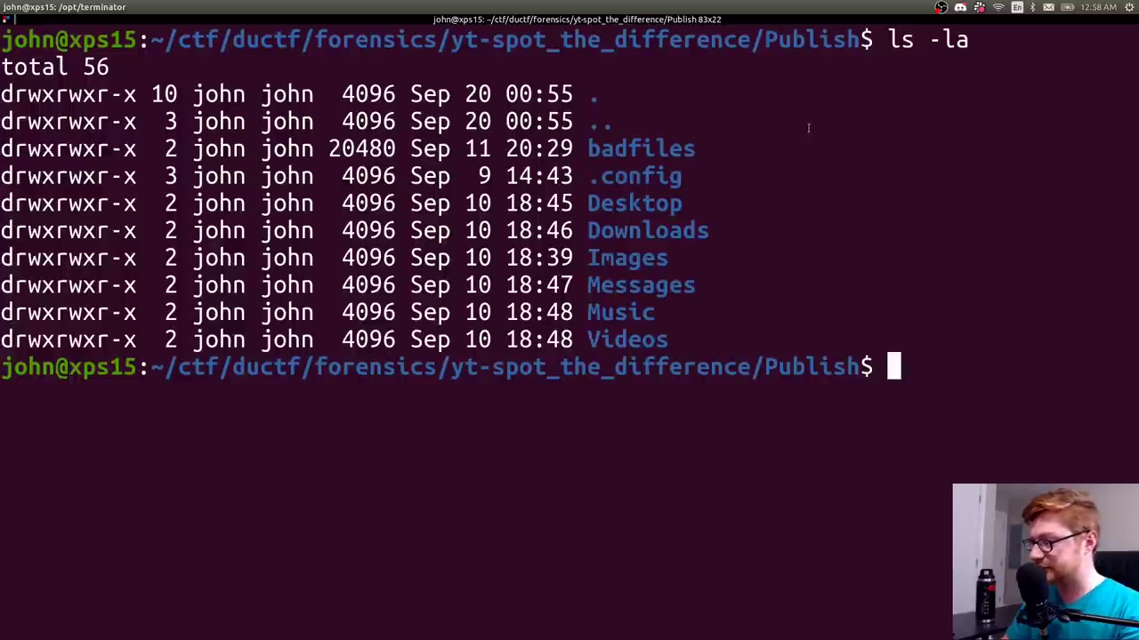
- Enter .config and list it, showing Reminder.png and the secret folder
{"action": "type", "text": "cd .cn"}
{"action": "key", "text": "BackSpace"}
{"action": "type", "text": "o"}
{"action": "key", "text": "Tab"}
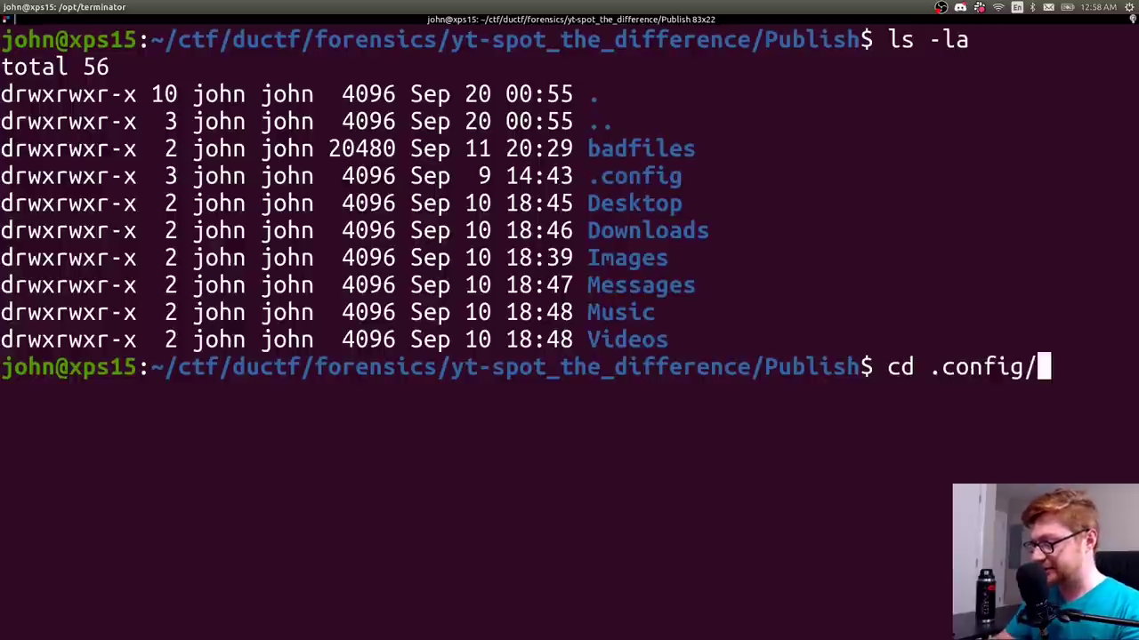
{"action": "key", "text": "Return"}
{"action": "key", "text": "ctrl+l"}
{"action": "type", "text": "ls"}
{"action": "key", "text": "Return"}
- Try opening Reminder.png in Eye of GNOME, which fails to load, and close it
{"action": "type", "text": "l;s"}
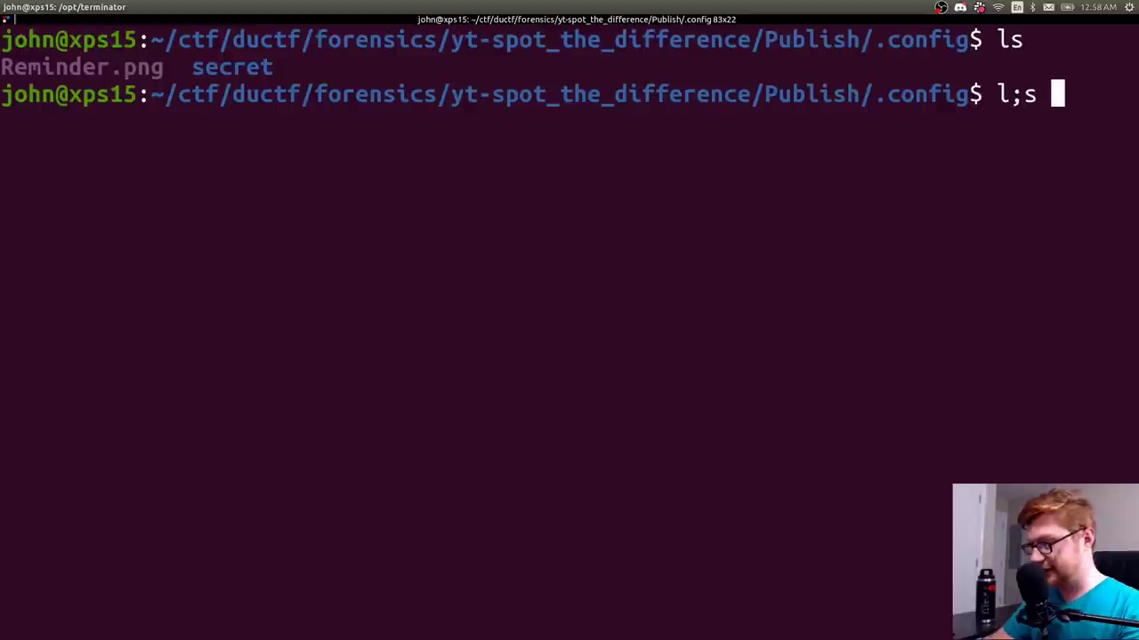
{"action": "key", "text": "BackSpace"}
{"action": "key", "text": "BackSpace"}
{"action": "key", "text": "BackSpace"}
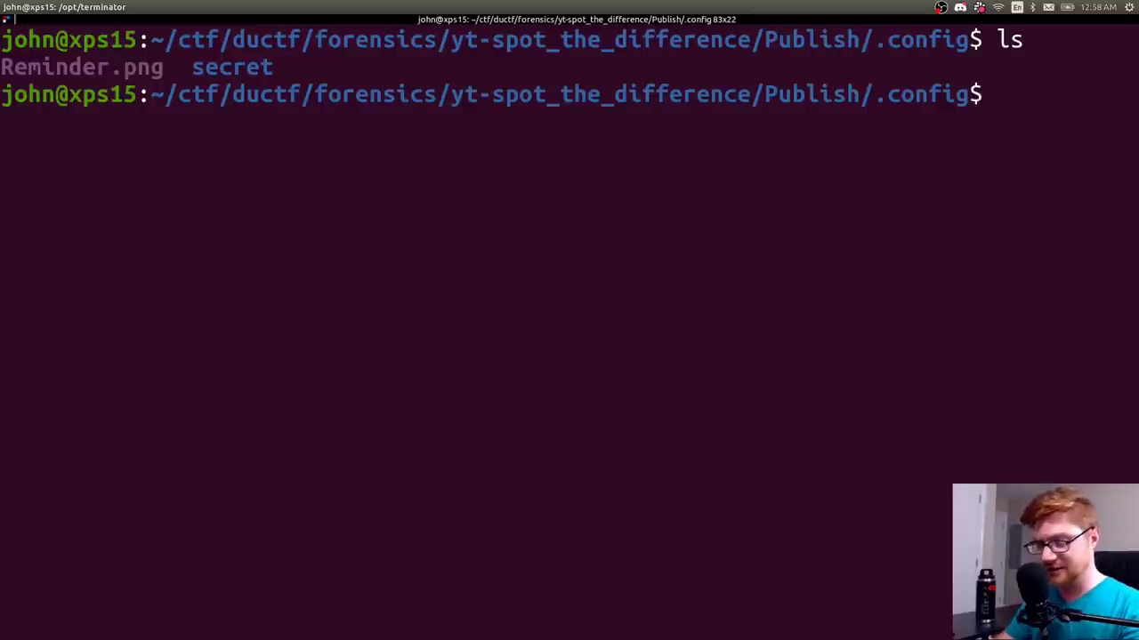
{"action": "type", "text": "eog R"}
{"action": "key", "text": "Tab"}
{"action": "key", "text": "Return"}
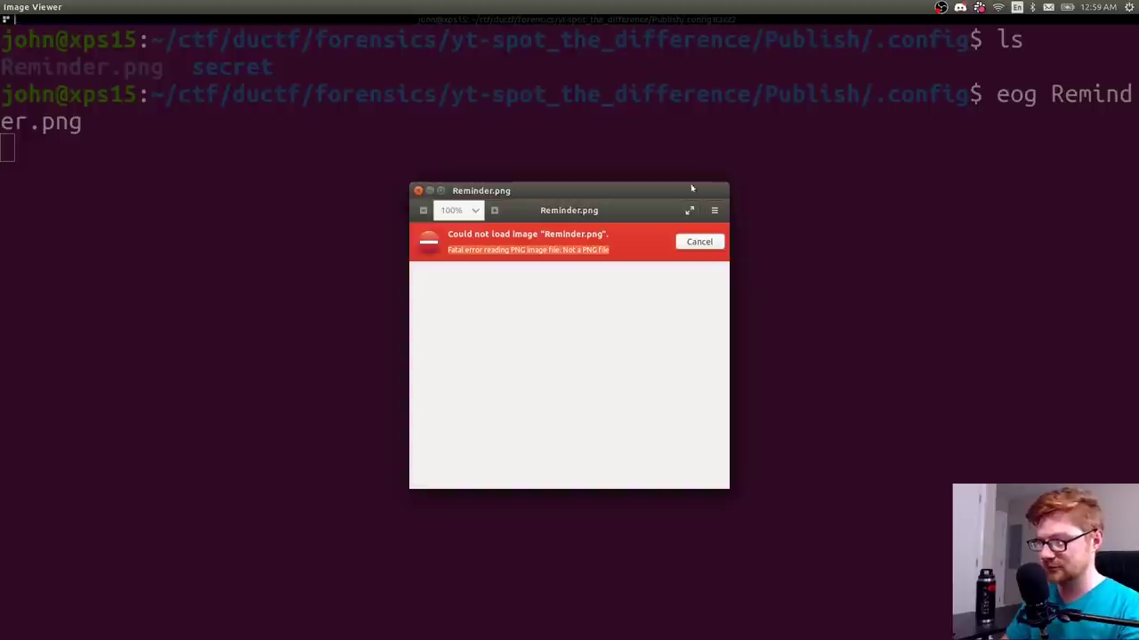
{"action": "key", "text": "ctrl+w"}
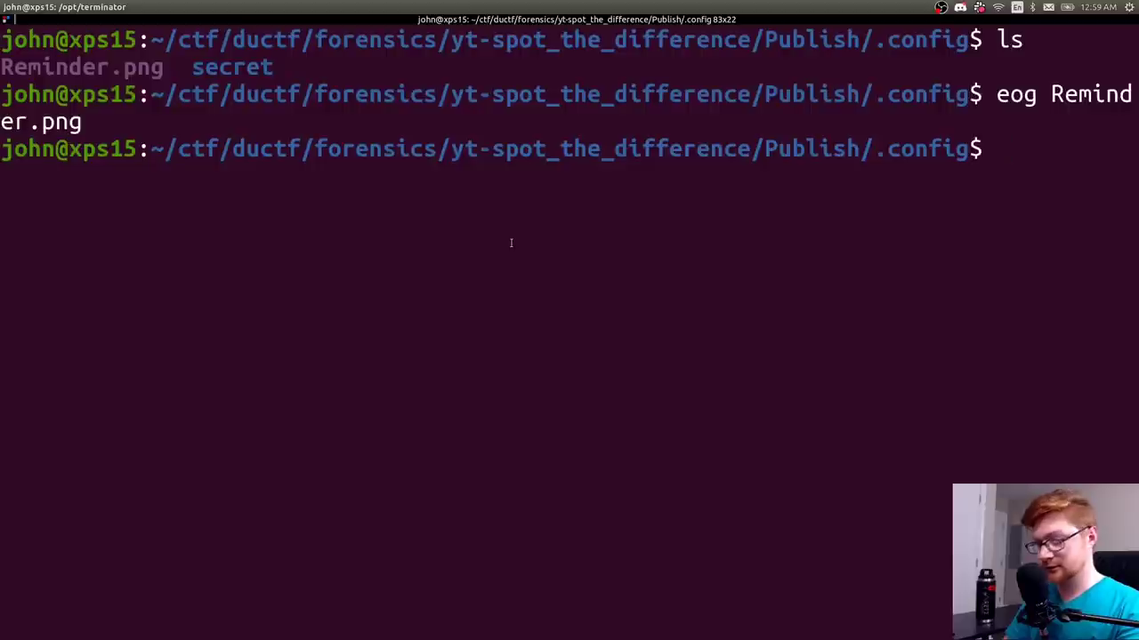
- Run file on Reminder.png, which reports Zip archive data
{"action": "type", "text": "file Re"}
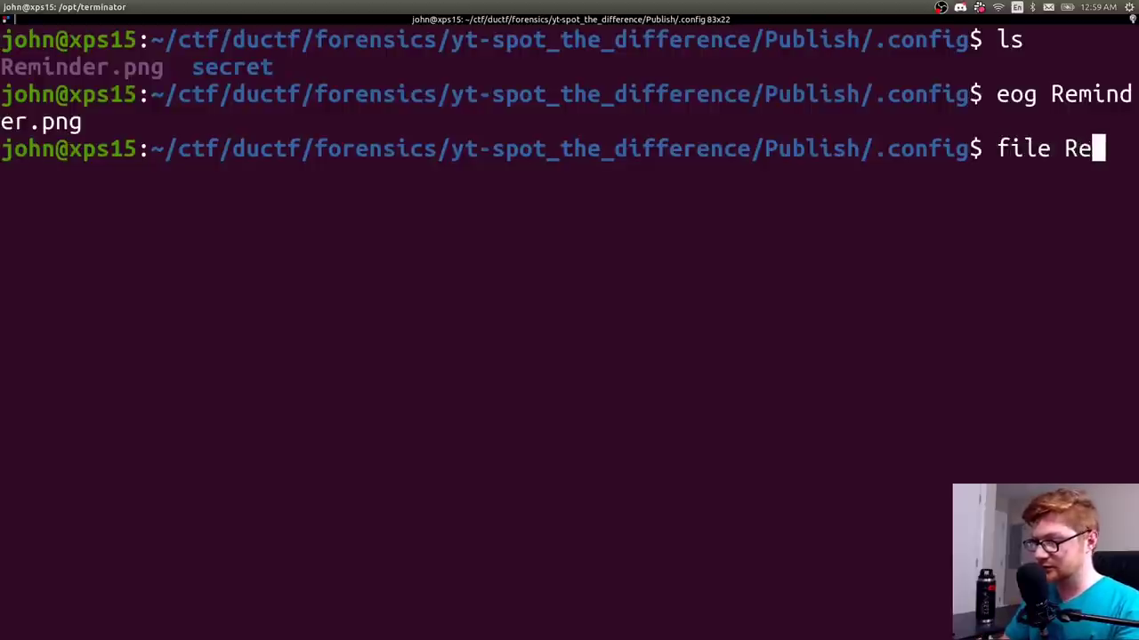
{"action": "key", "text": "Tab"}
{"action": "key", "text": "ctrl+l"}
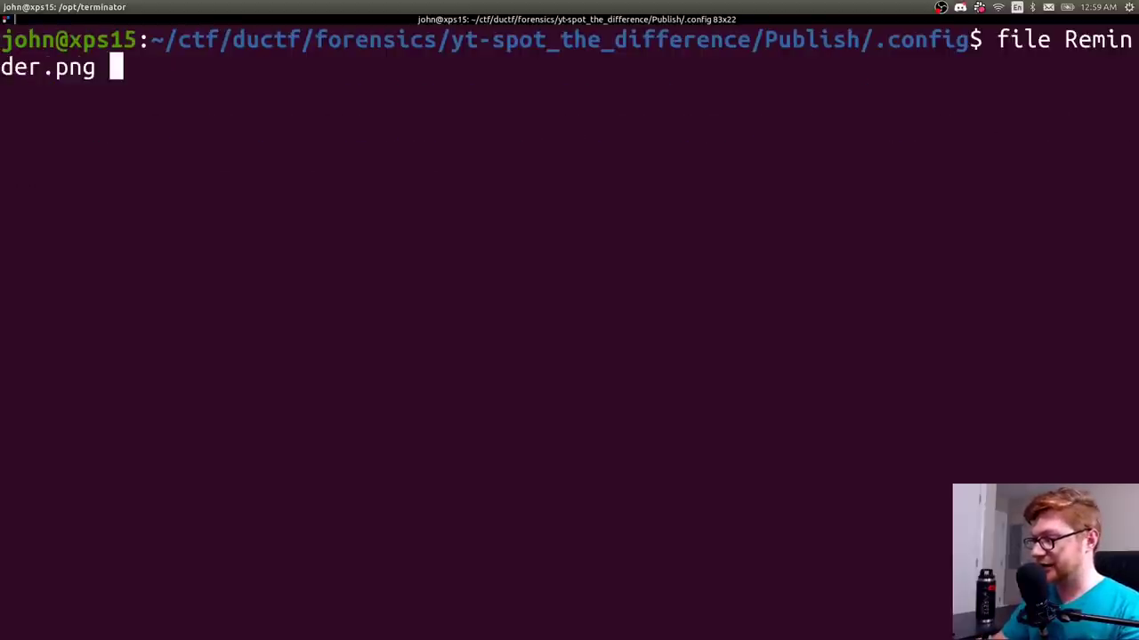
{"action": "key", "text": "Return"}
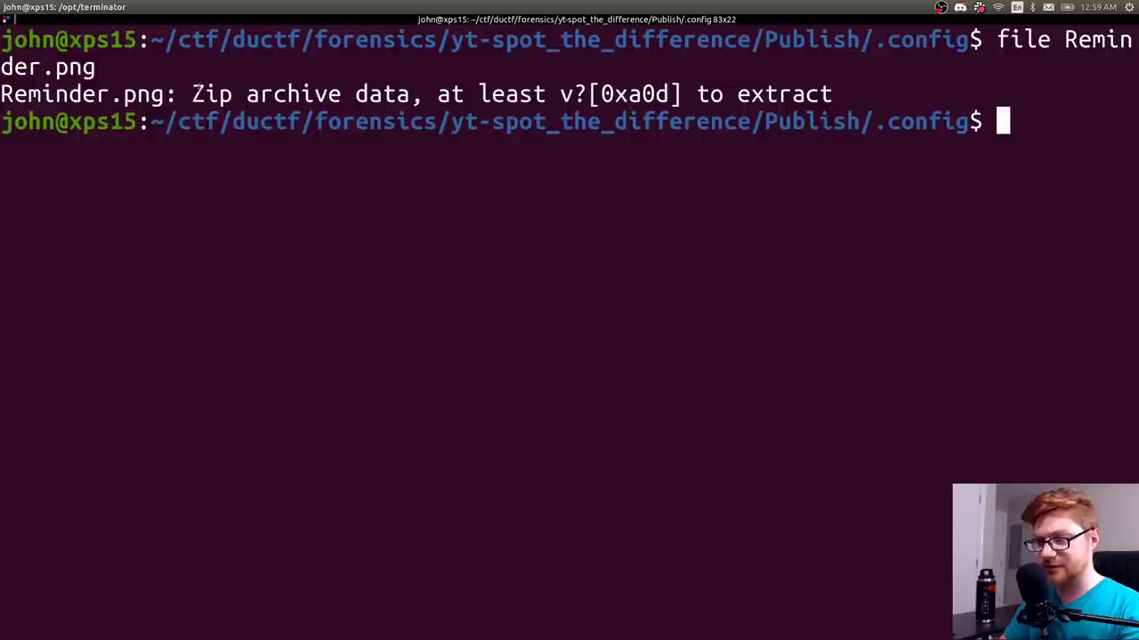
{"action": "left_click_drag", "start_coordinate": [192, 93], "coordinate": [244, 92]}
{"action": "left_click", "coordinate": [397, 165]}
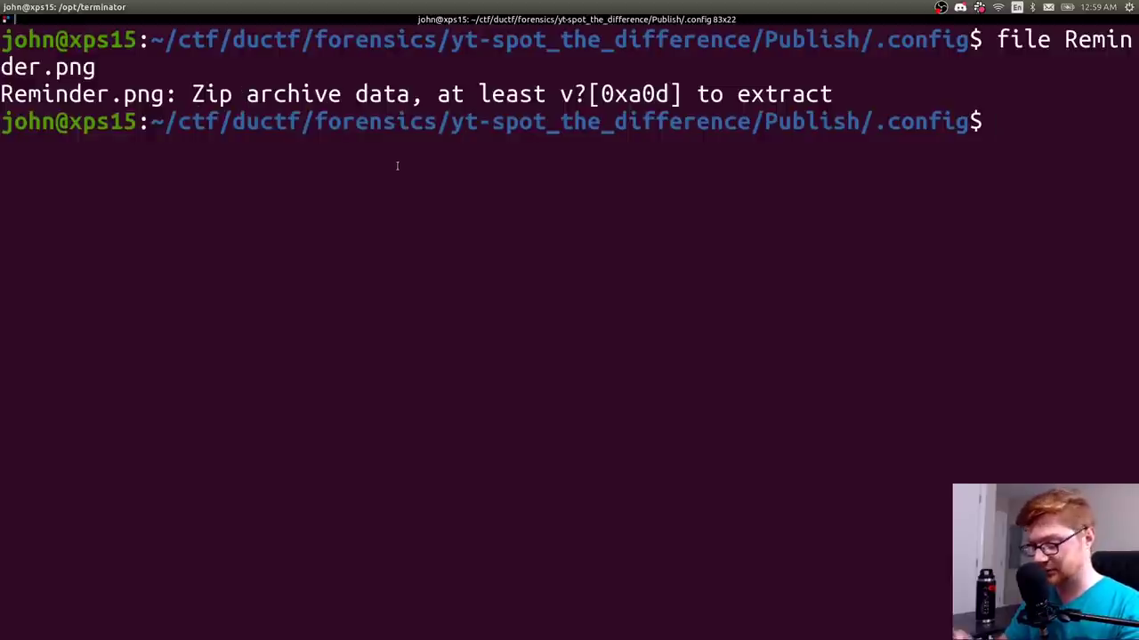
- Copy Reminder.png to other.zip
{"action": "type", "text": "unz"}
{"action": "key", "text": "BackSpace"}
{"action": "key", "text": "BackSpace"}
{"action": "key", "text": "BackSpace"}
{"action": "type", "text": "i"}
{"action": "key", "text": "BackSpace"}
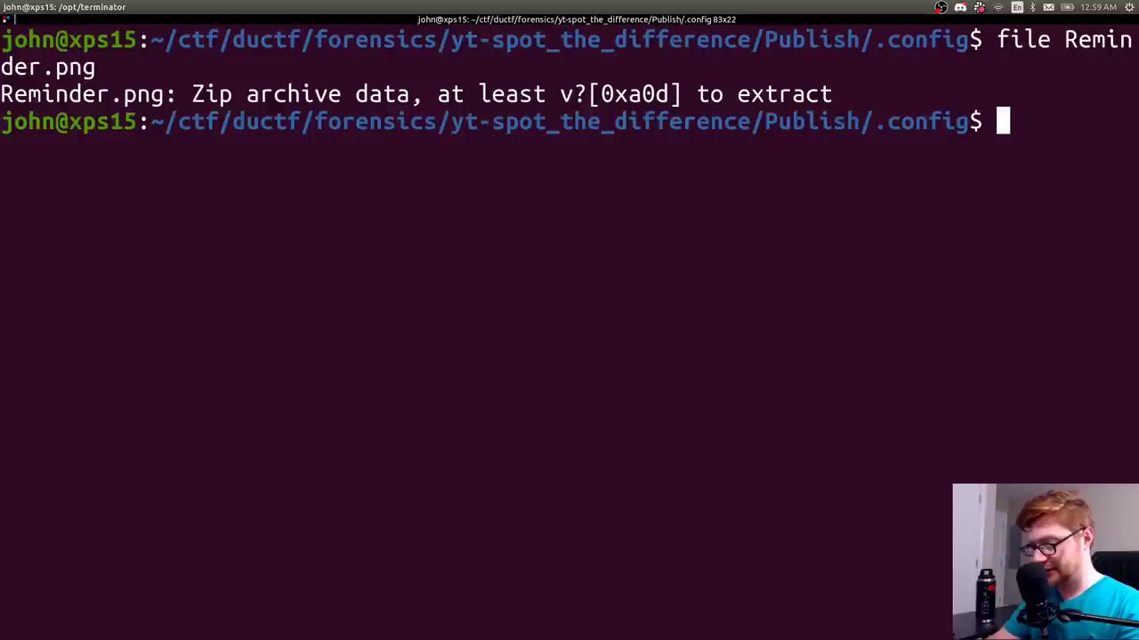
{"action": "type", "text": "cp R"}
{"action": "key", "text": "Tab"}
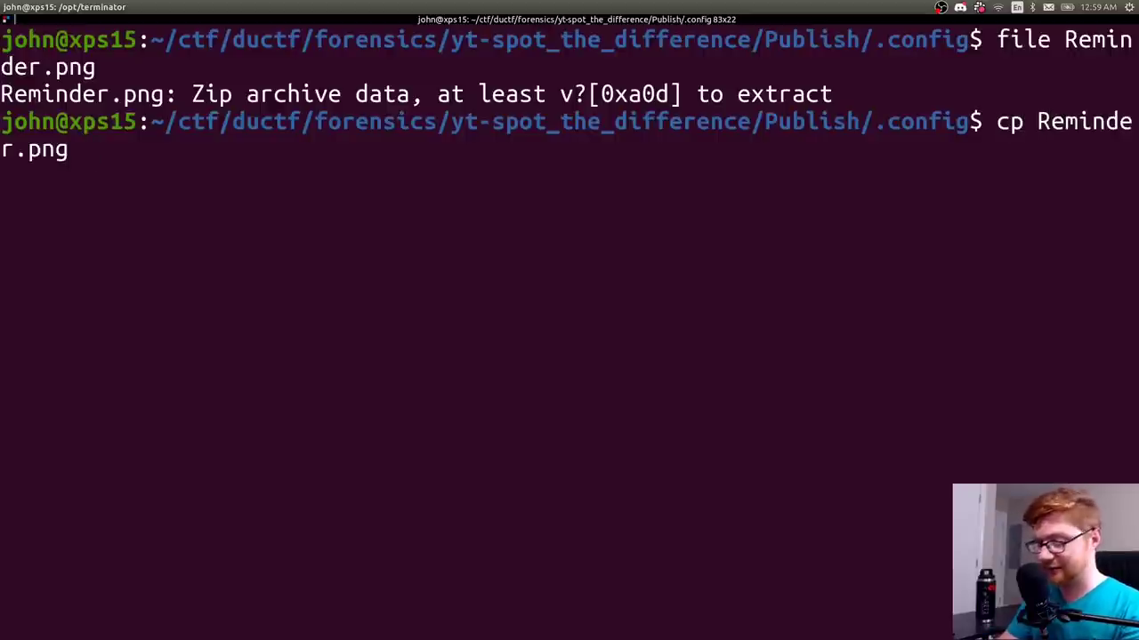
{"action": "type", "text": "Remin"}
{"action": "key", "text": "BackSpace"}
{"action": "key", "text": "BackSpace"}
{"action": "key", "text": "BackSpace"}
{"action": "key", "text": "BackSpace"}
{"action": "key", "text": "BackSpace"}
{"action": "type", "text": "oth"}
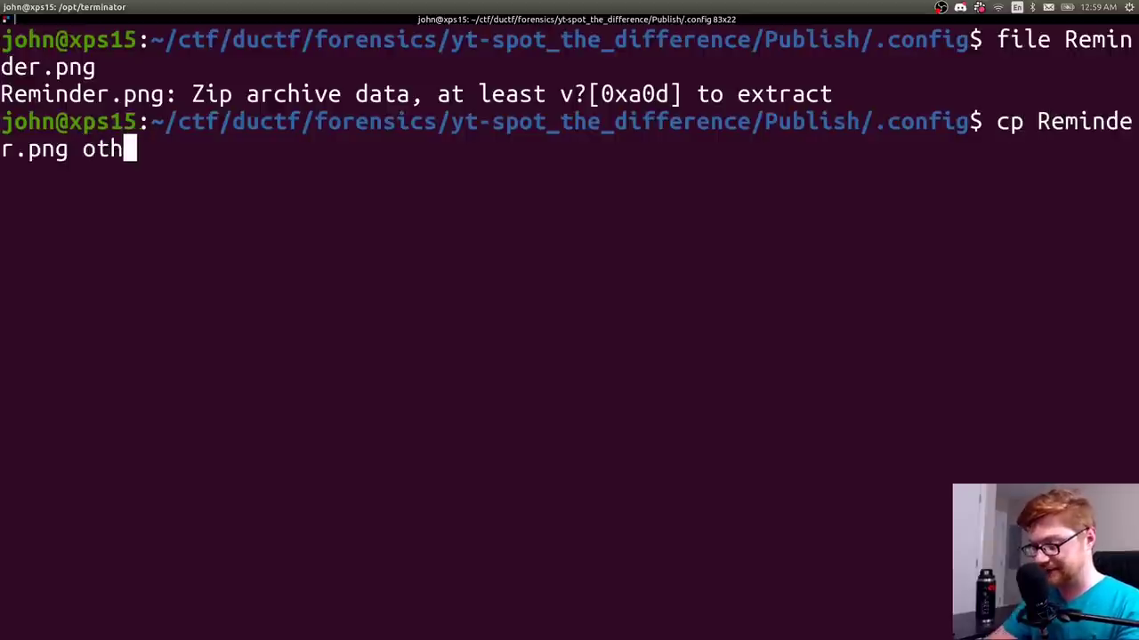
{"action": "type", "text": "er.zip"}
{"action": "key", "text": "Return"}
- Run unzip other.zip, which fails with no central-directory signature found
{"action": "type", "text": "unzip "}
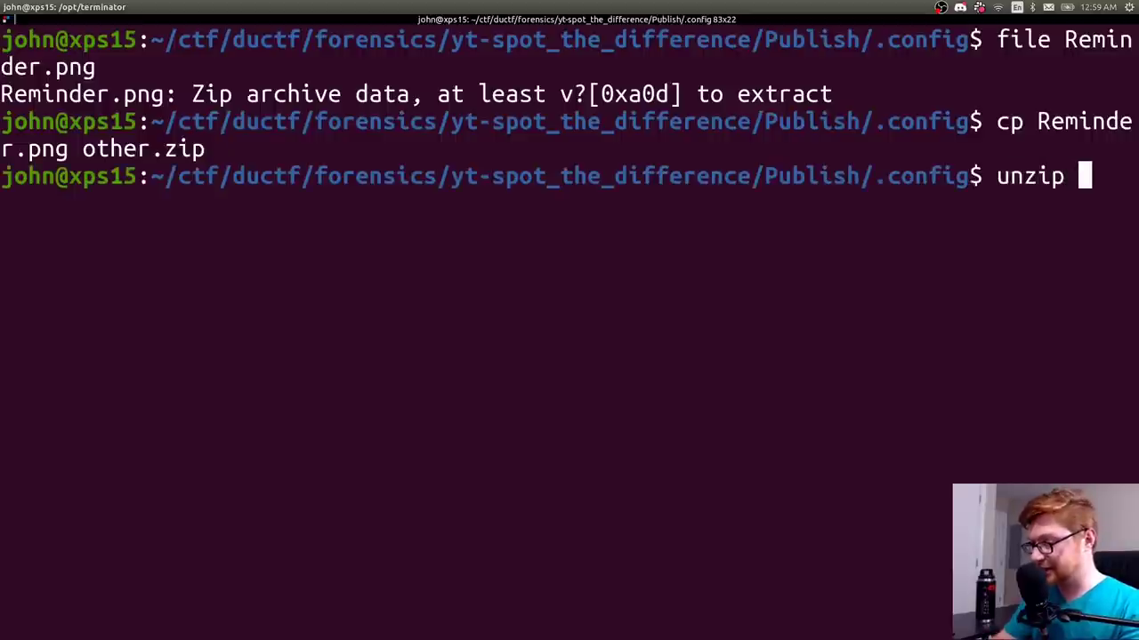
{"action": "type", "text": "other.zip"}
{"action": "key", "text": "Return"}
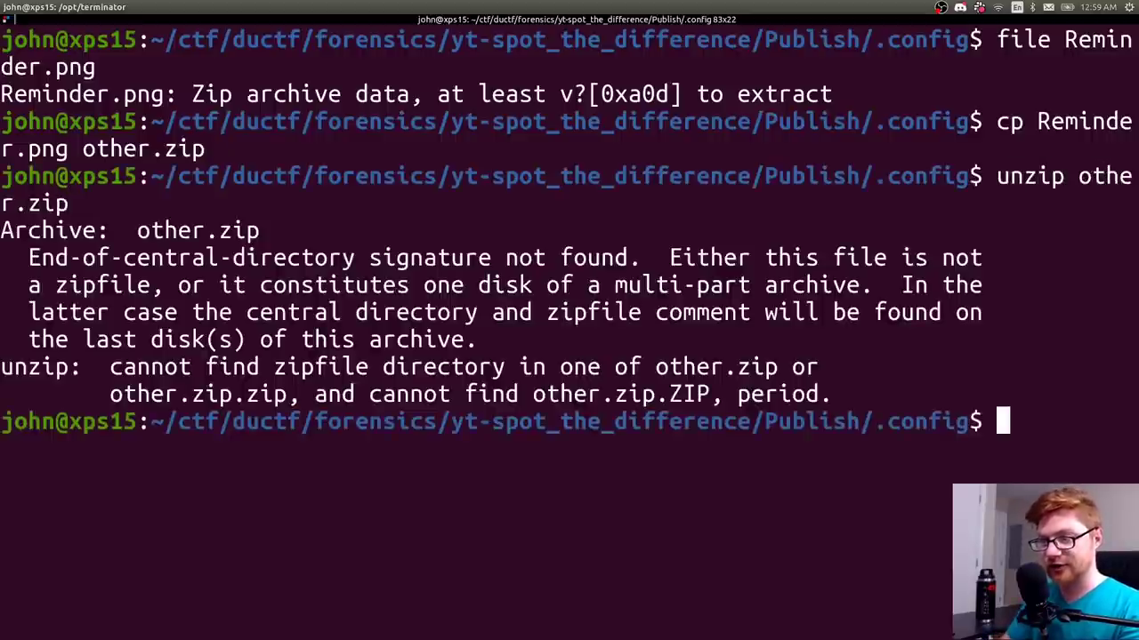
{"action": "key", "text": "ctrl+minus"}
{"action": "key", "text": "ctrl+minus"}
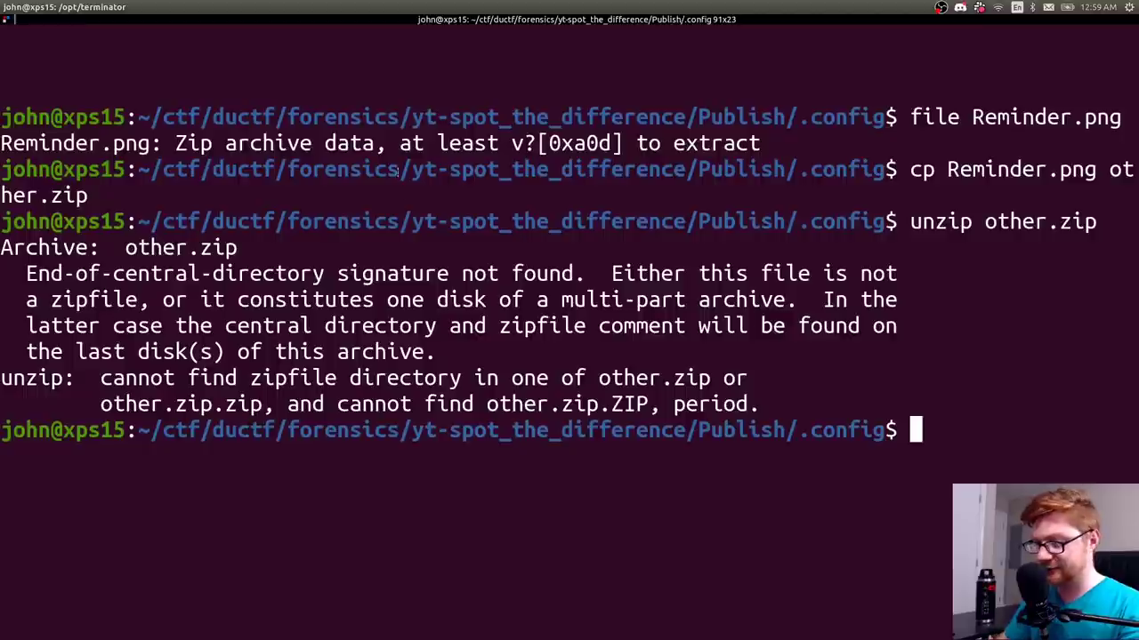
{"action": "left_click_drag", "start_coordinate": [758, 405], "coordinate": [2, 249]}
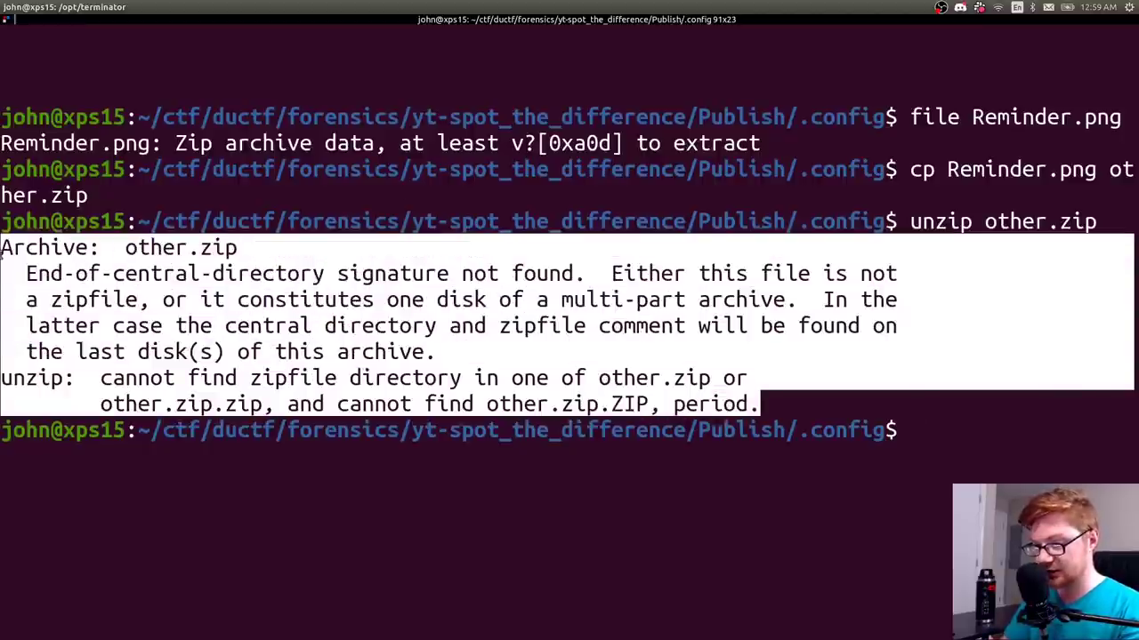
{"action": "left_click", "coordinate": [2, 252]}
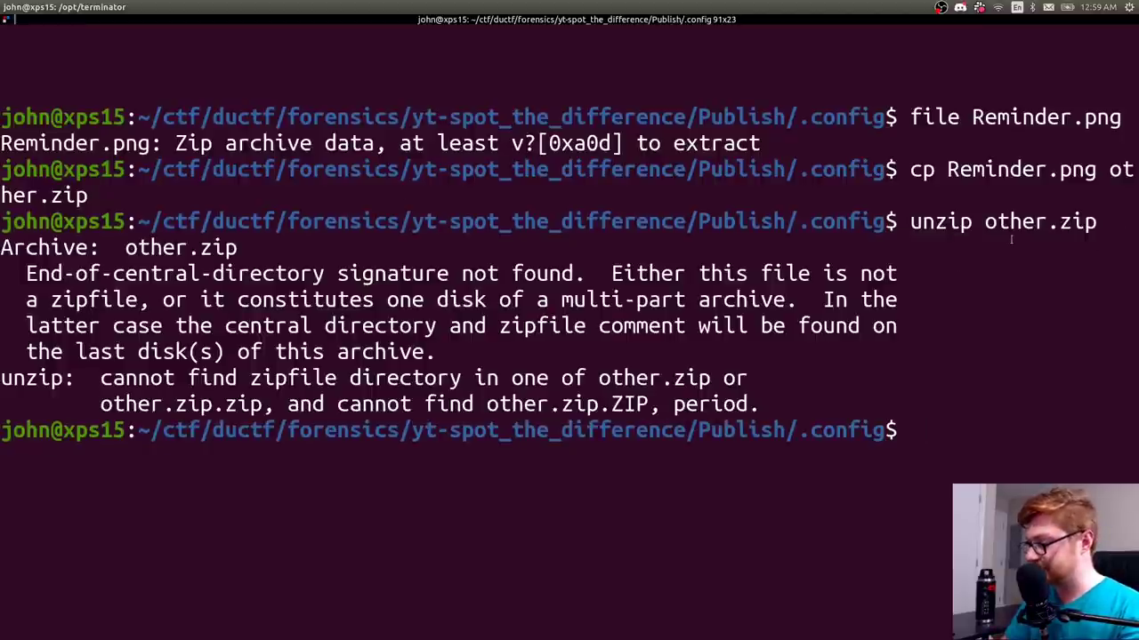
- Inspect other.zip in hexedit, finding IHDR near the top and IEND at the end, then quit
{"action": "key", "text": "ctrl+l"}
{"action": "type", "text": "hexedit ot"}
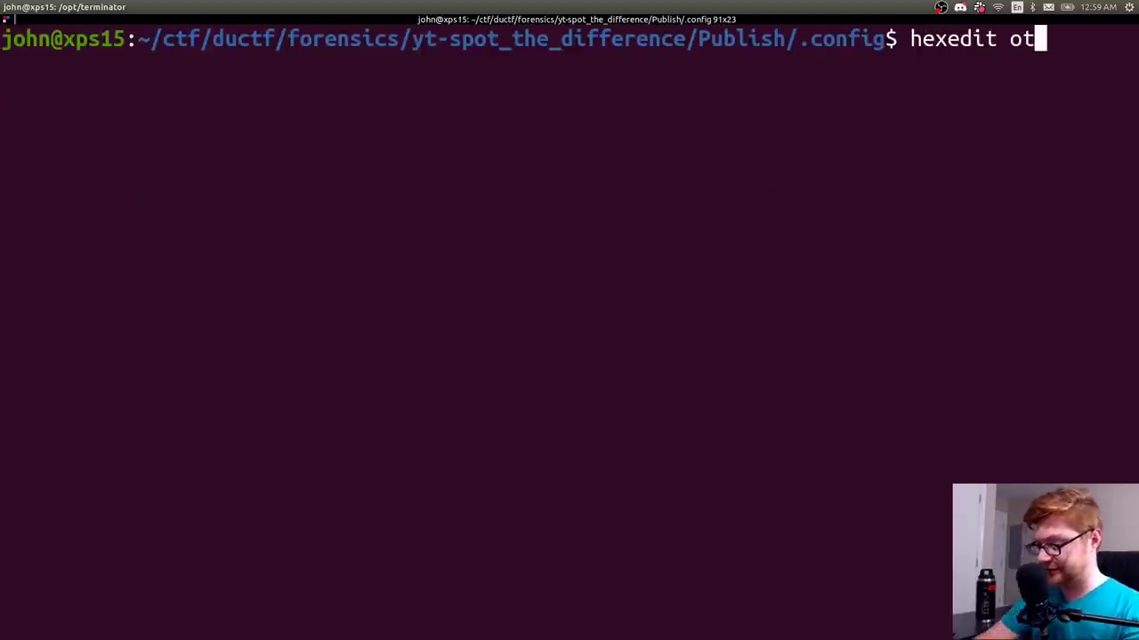
{"action": "key", "text": "Tab"}
{"action": "key", "text": "Return"}
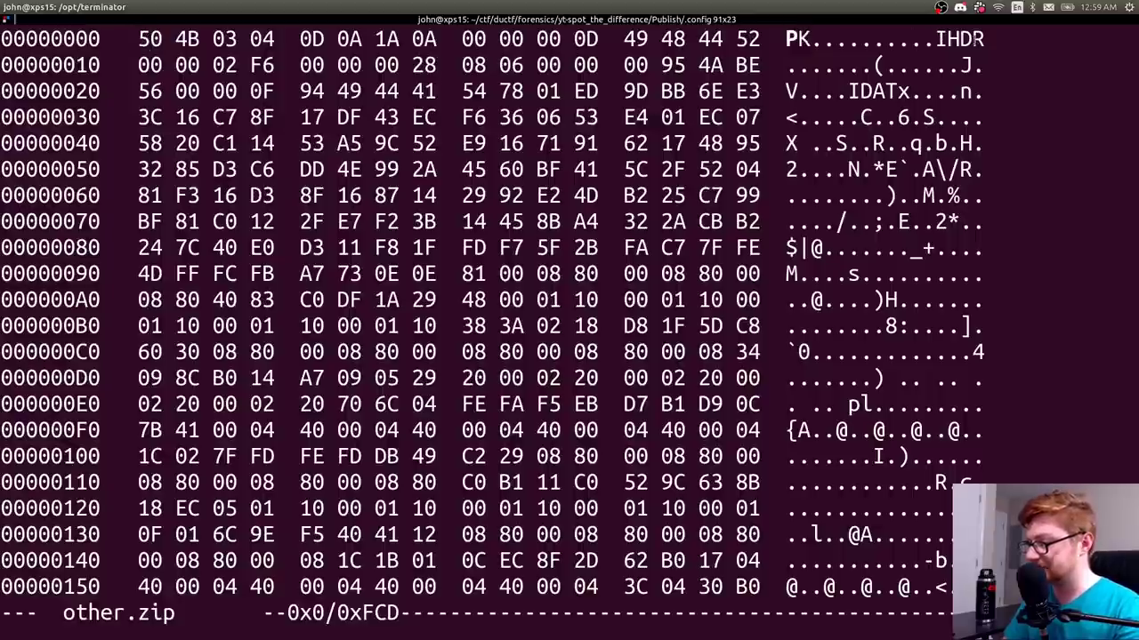
{"action": "key", "text": "Down"}
{"action": "key", "text": "Down"}
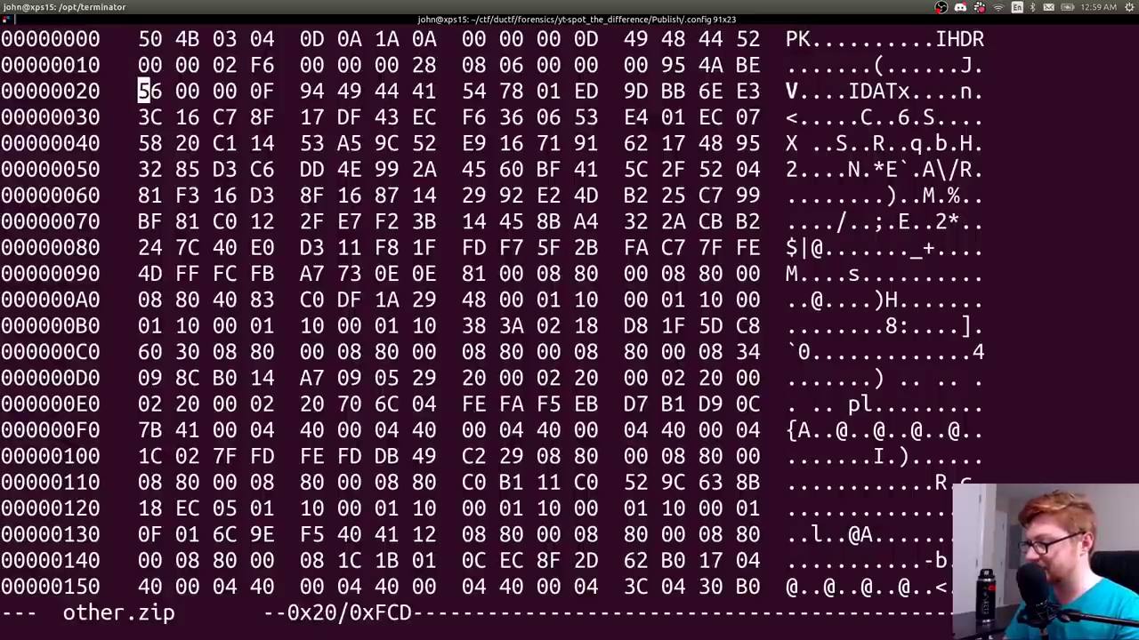
{"action": "left_click_drag", "start_coordinate": [934, 39], "coordinate": [984, 39]}
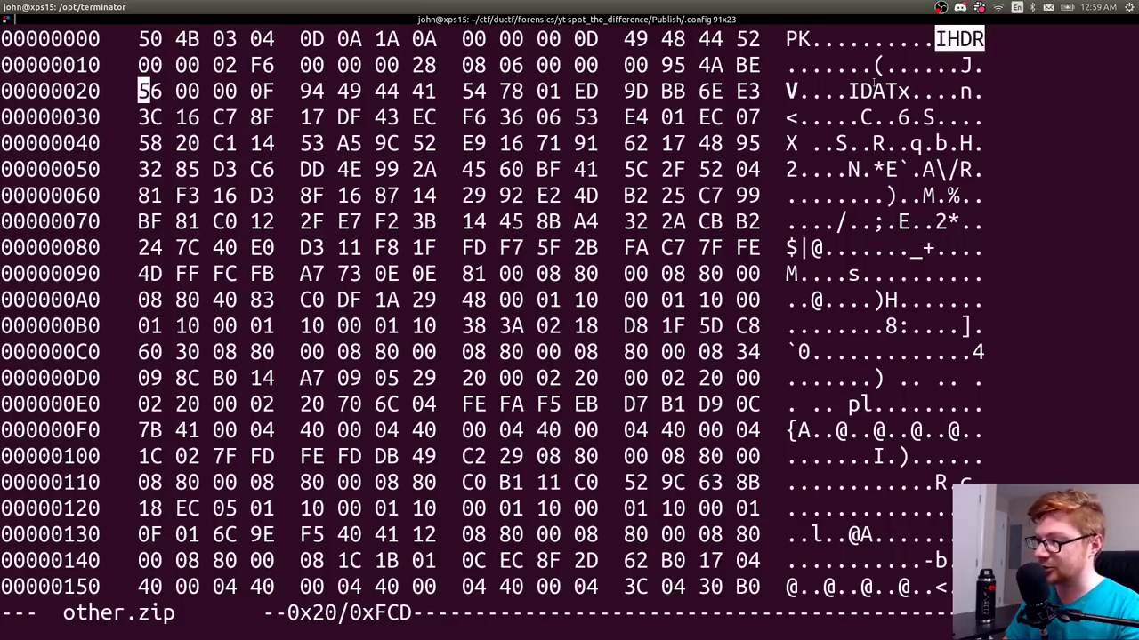
{"action": "key", "text": "Page_Down"}
{"action": "key", "text": "Page_Down"}
{"action": "key", "text": "Page_Down"}
{"action": "key", "text": "Page_Down"}
{"action": "key", "text": "Page_Down"}
{"action": "key", "text": "Page_Down"}
{"action": "key", "text": "Page_Down"}
{"action": "key", "text": "Page_Down"}
{"action": "key", "text": "Page_Down"}
{"action": "key", "text": "Page_Down"}
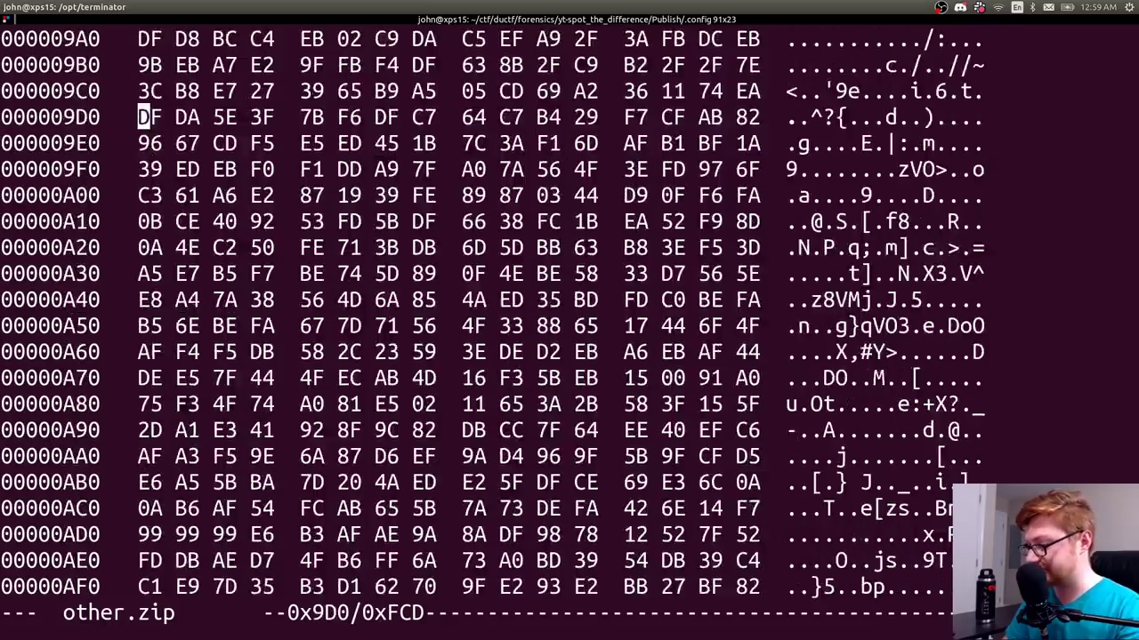
{"action": "key", "text": "Page_Down"}
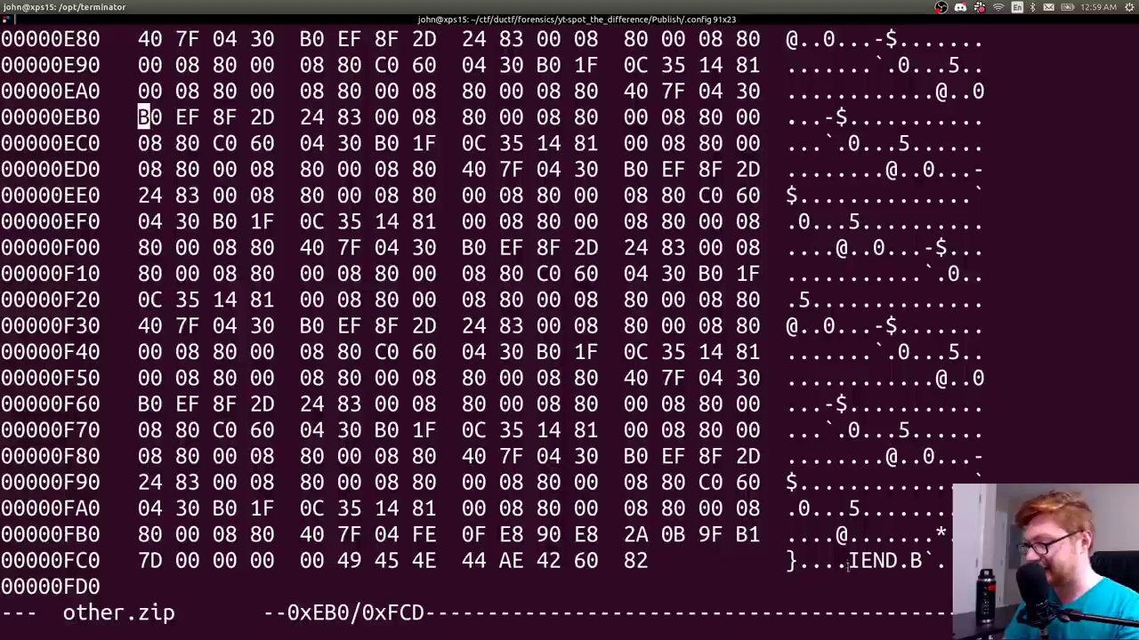
{"action": "left_click_drag", "start_coordinate": [847, 562], "coordinate": [893, 561]}
{"action": "key", "text": "ctrl+x"}
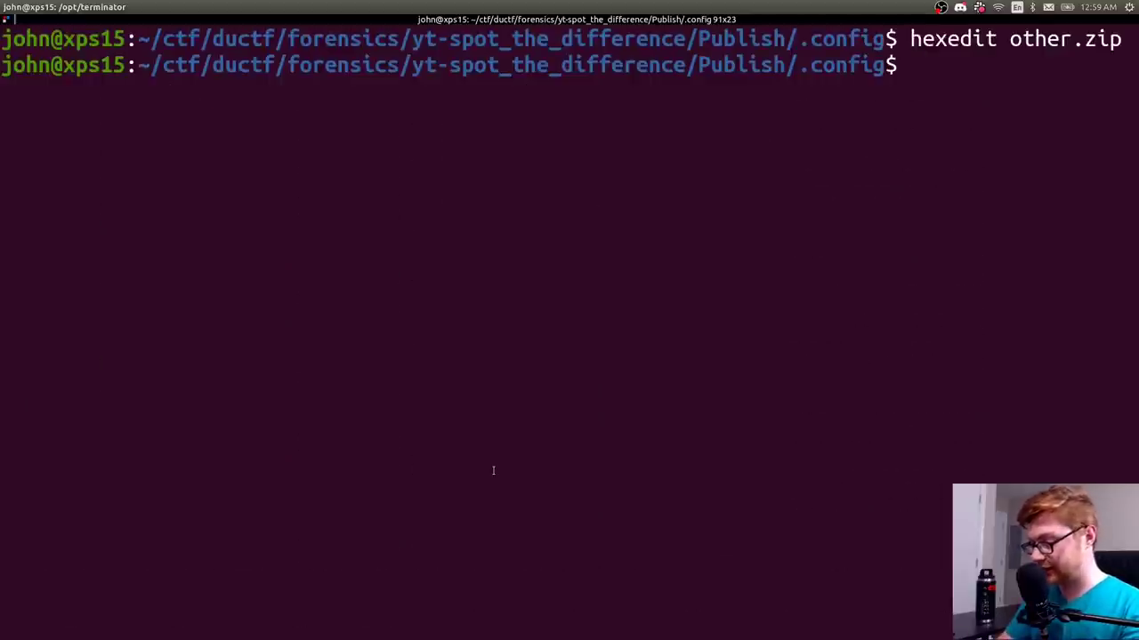
{"action": "key", "text": "ctrl+l"}
- Run foremost on Reminder.png and list the folder to find its output directory
{"action": "type", "text": "forefm"}
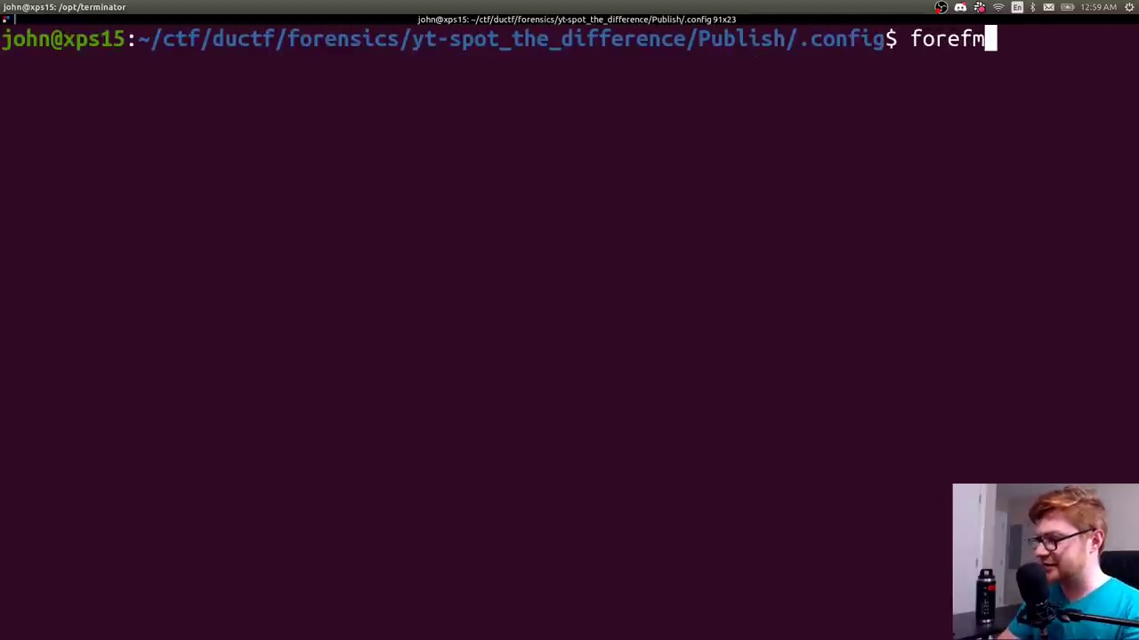
{"action": "key", "text": "BackSpace"}
{"action": "key", "text": "BackSpace"}
{"action": "type", "text": "most "}
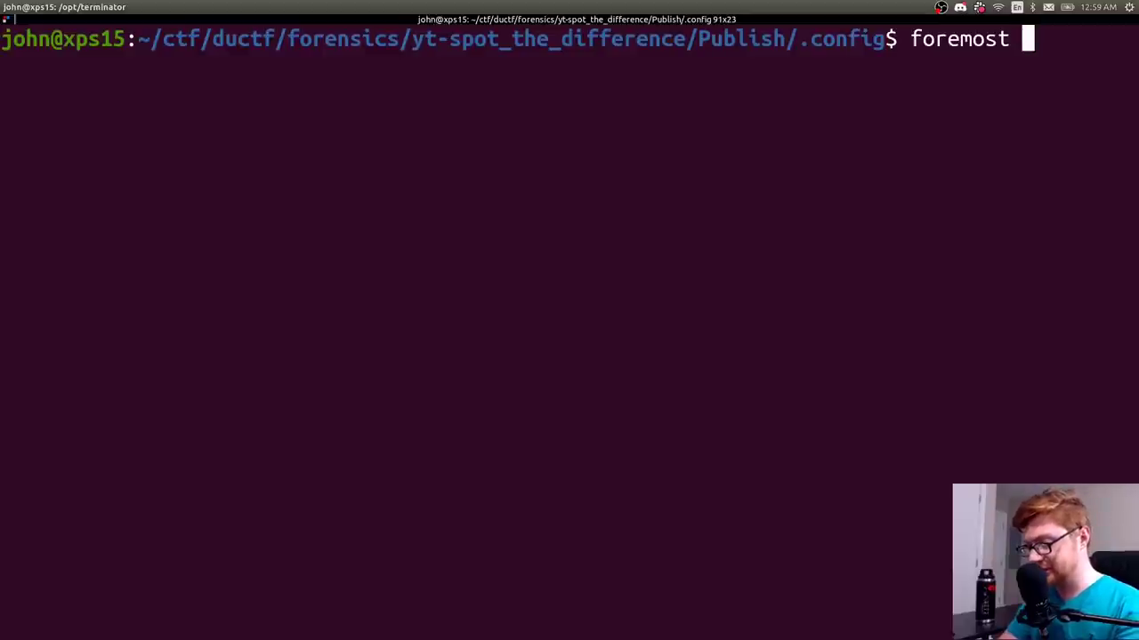
{"action": "type", "text": "Reminder.png"}
{"action": "key", "text": "Return"}
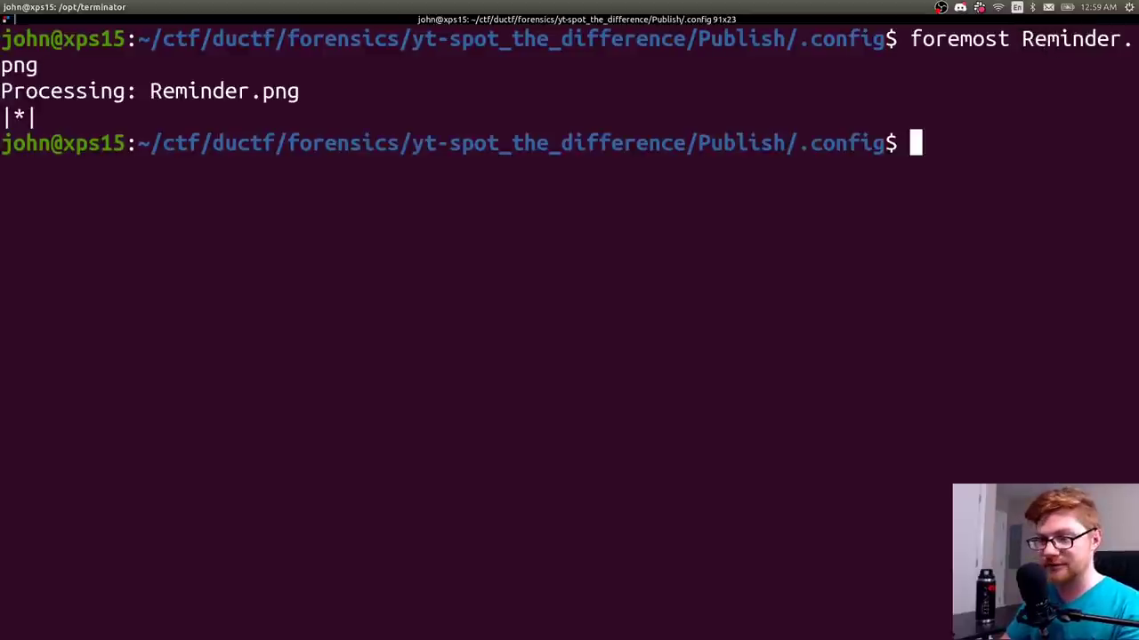
{"action": "type", "text": "ls"}
{"action": "key", "text": "Return"}
- Read output/audit.txt showing 0 files extracted, then clear the screen and return to .config
{"action": "type", "text": "cd output/"}
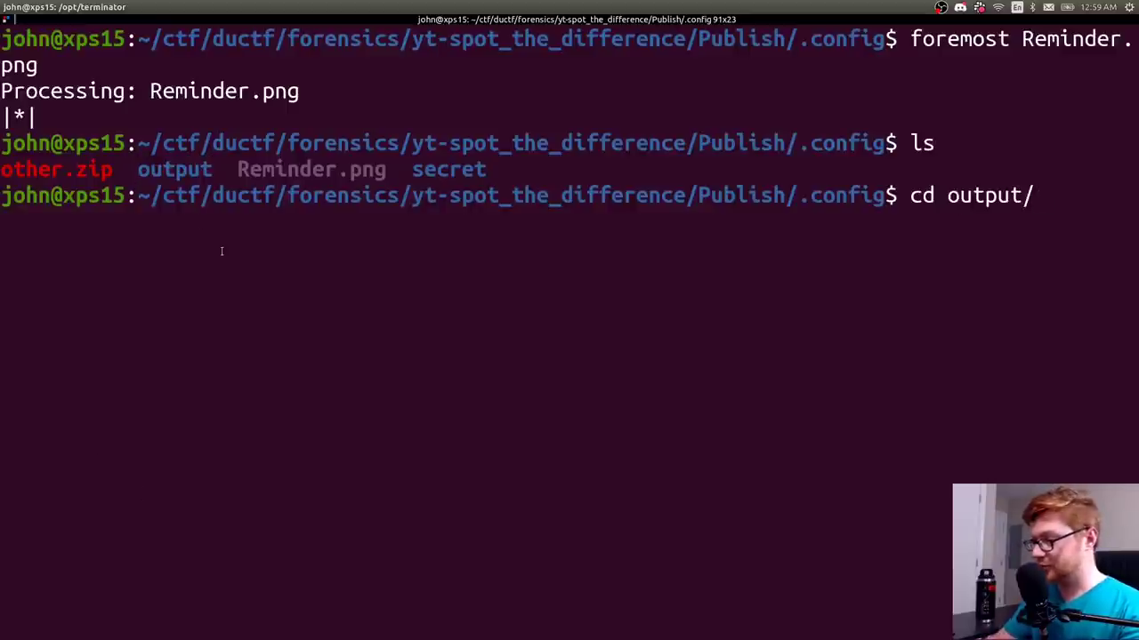
{"action": "key", "text": "Return"}
{"action": "type", "text": "ls"}
{"action": "key", "text": "Return"}
{"action": "type", "text": "cat au"}
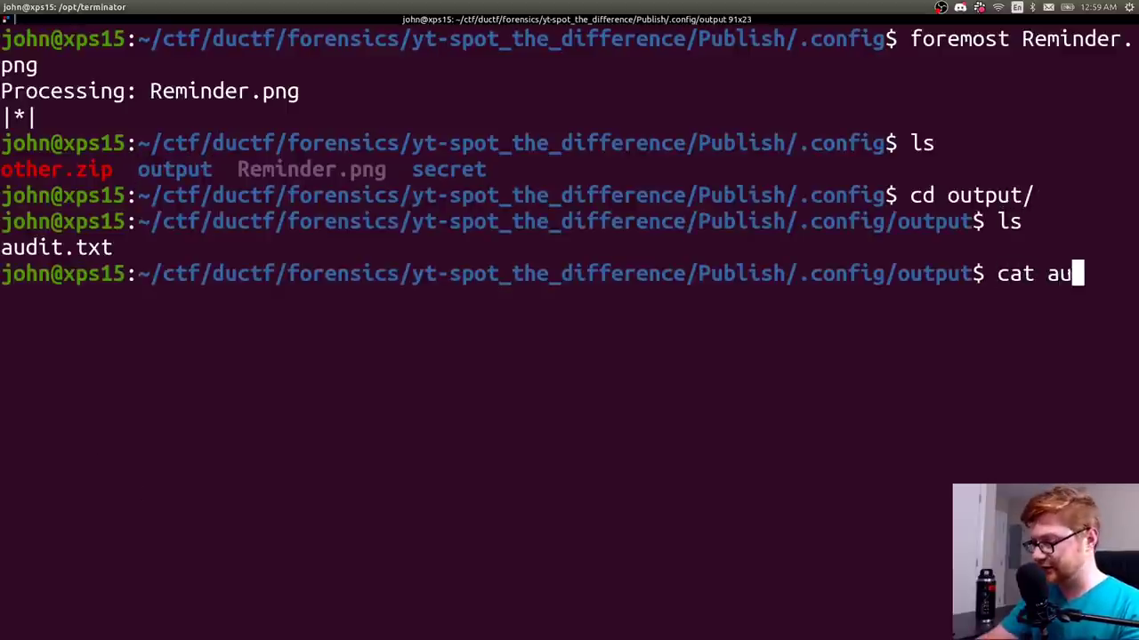
{"action": "key", "text": "Tab"}
{"action": "key", "text": "Return"}
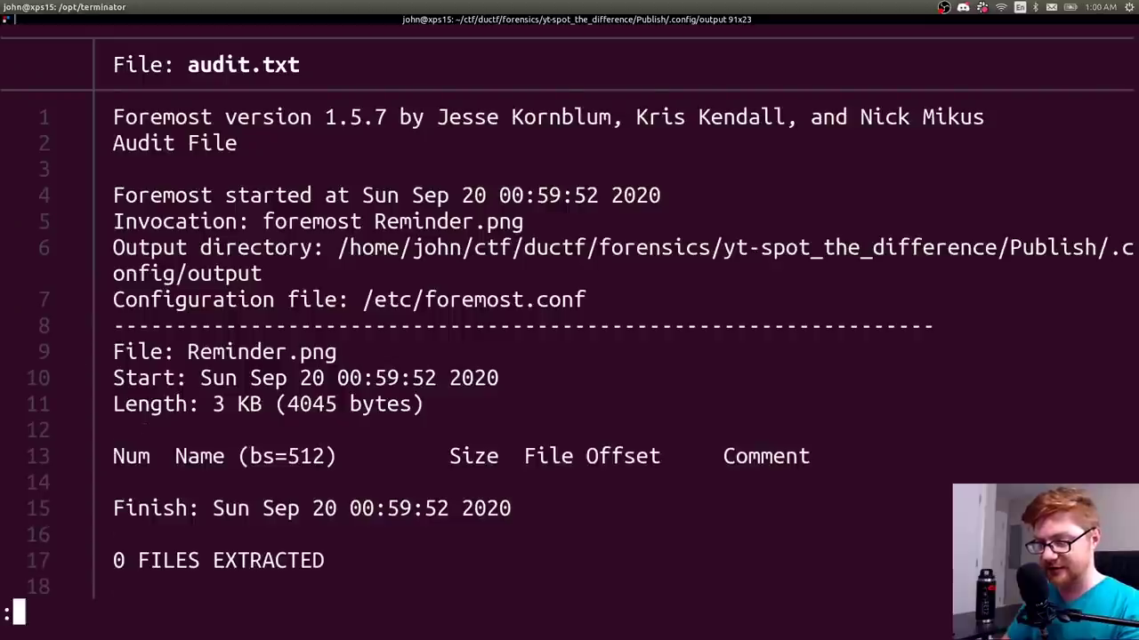
{"action": "key", "text": "Down"}
{"action": "key", "text": "Down"}
{"action": "key", "text": "Down"}
{"action": "key", "text": "Down"}
{"action": "key", "text": "g"}
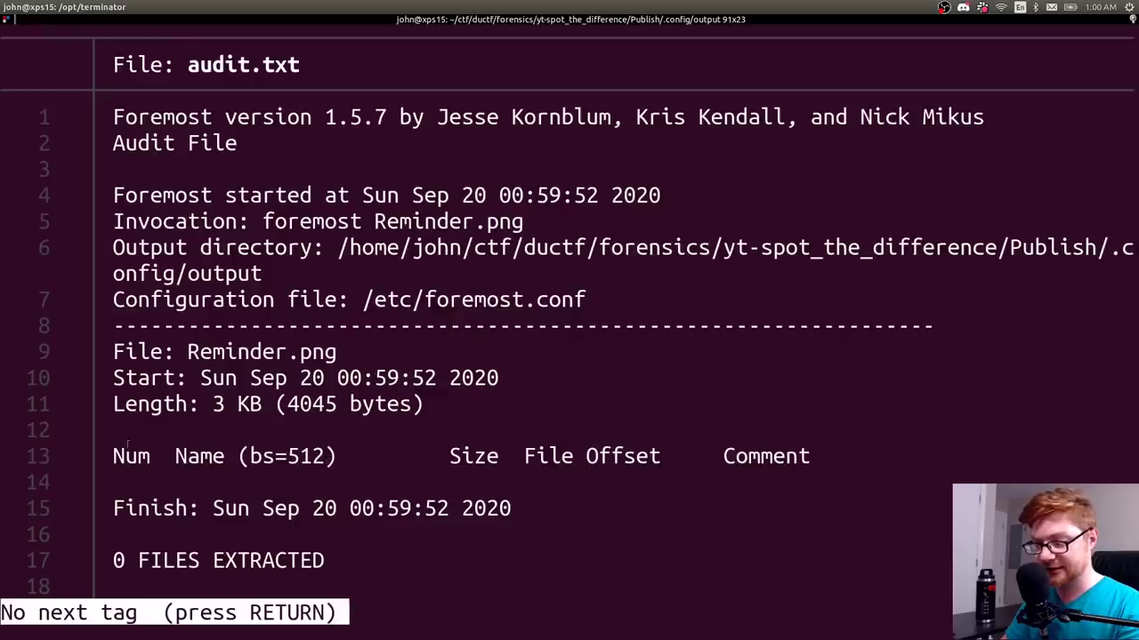
{"action": "key", "text": "q"}
{"action": "key", "text": "ctrl+l"}
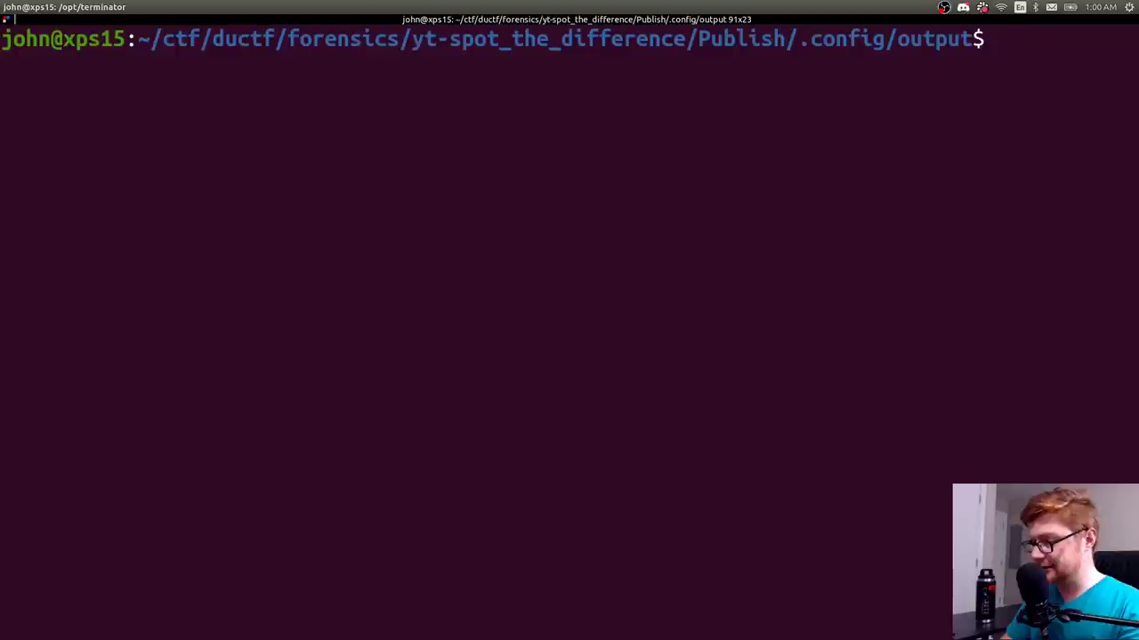
{"action": "type", "text": "cd .."}
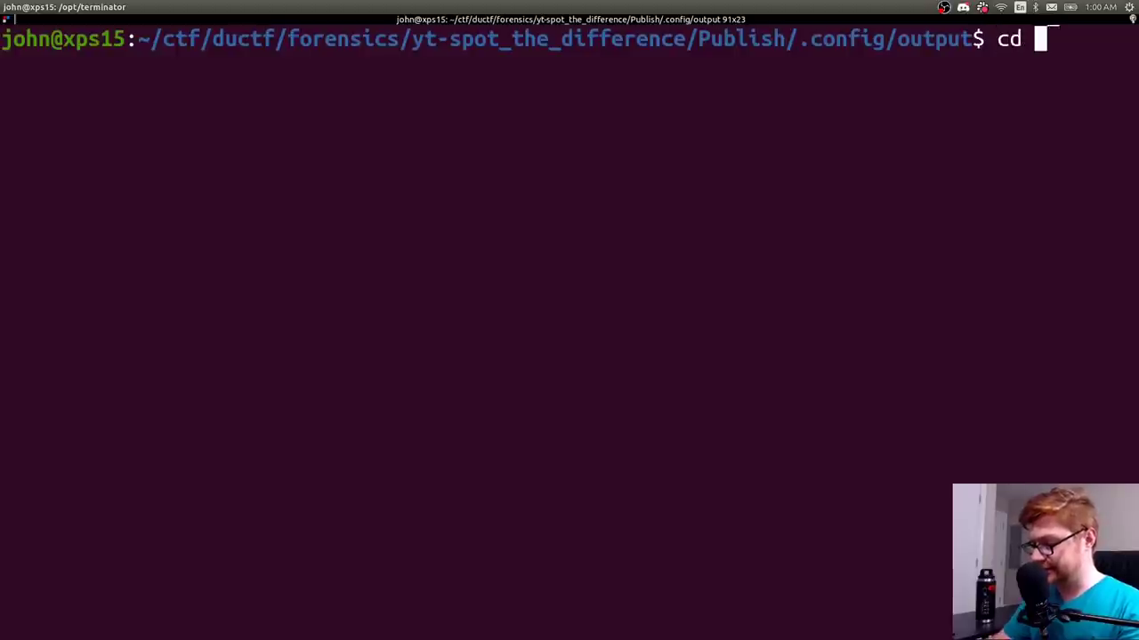
{"action": "key", "text": "Return"}
- Run binwalk -M --dd=.* on Reminder.png, which finds no embedded signatures
{"action": "type", "text": "ls"}
{"action": "key", "text": "Return"}
{"action": "type", "text": "binwalk "}
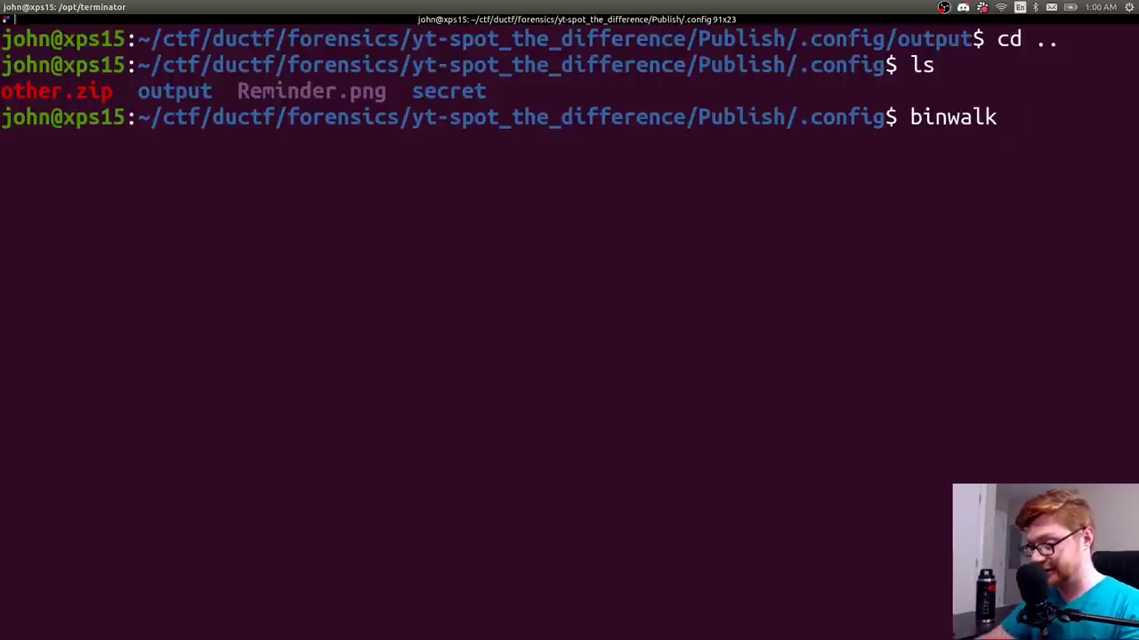
{"action": "type", "text": "-M "}
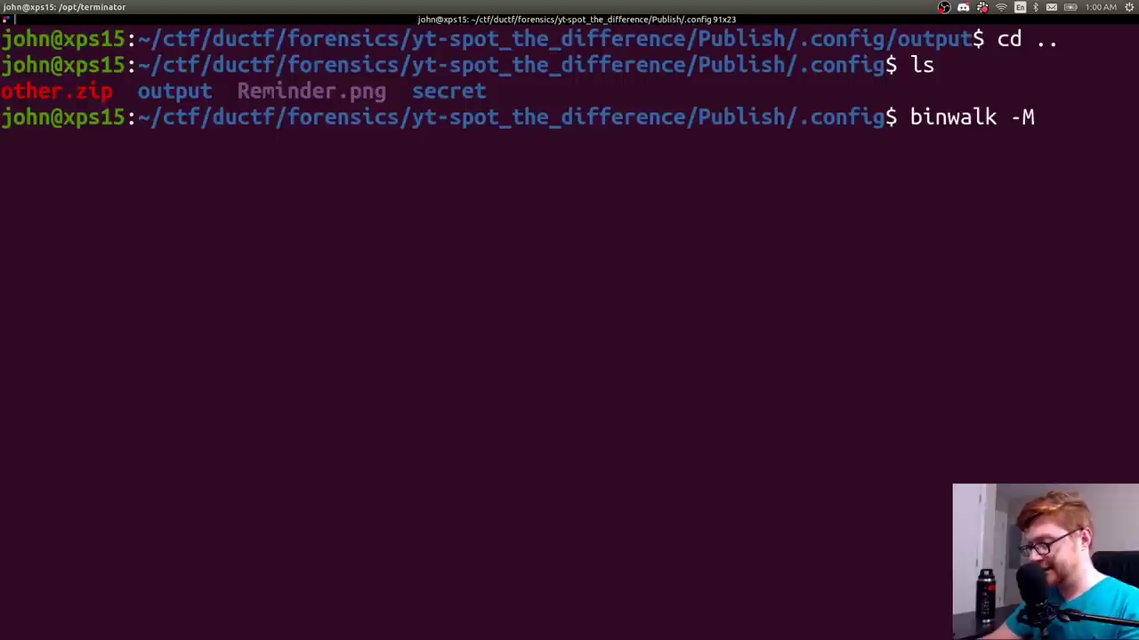
{"action": "type", "text": "--dd="}
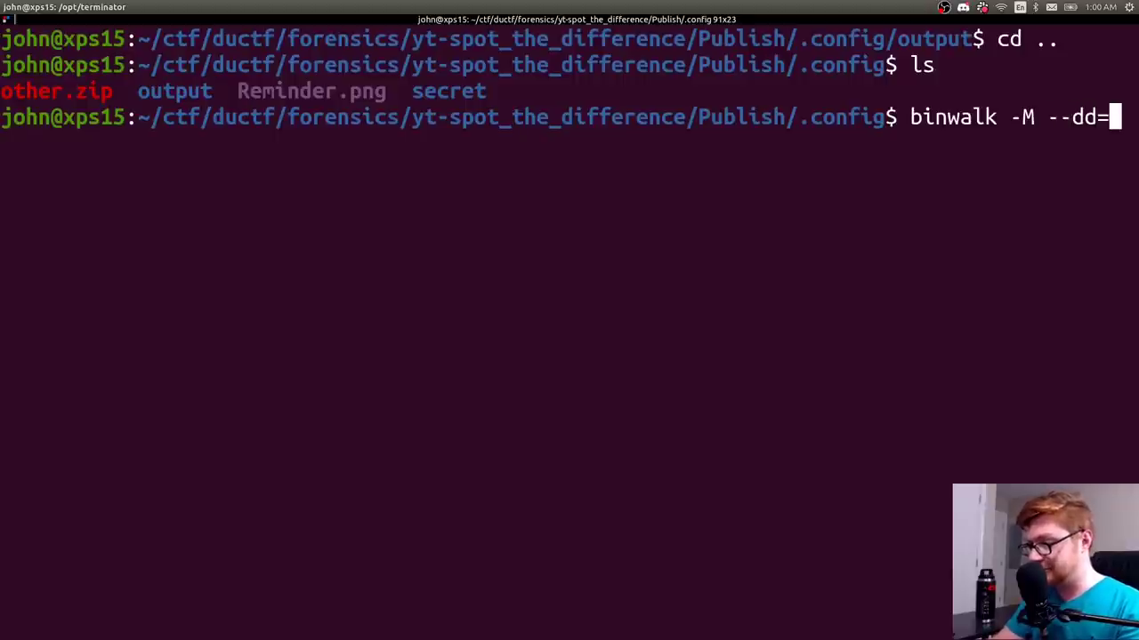
{"action": "type", "text": ".*"}
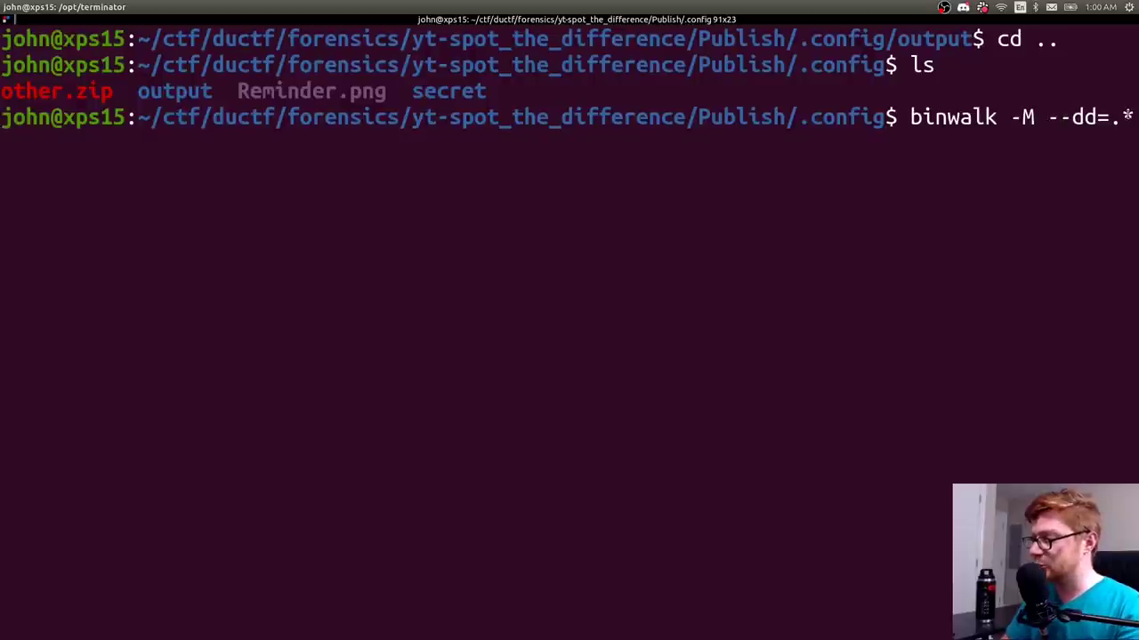
{"action": "type", "text": " Re"}
{"action": "key", "text": "Tab"}
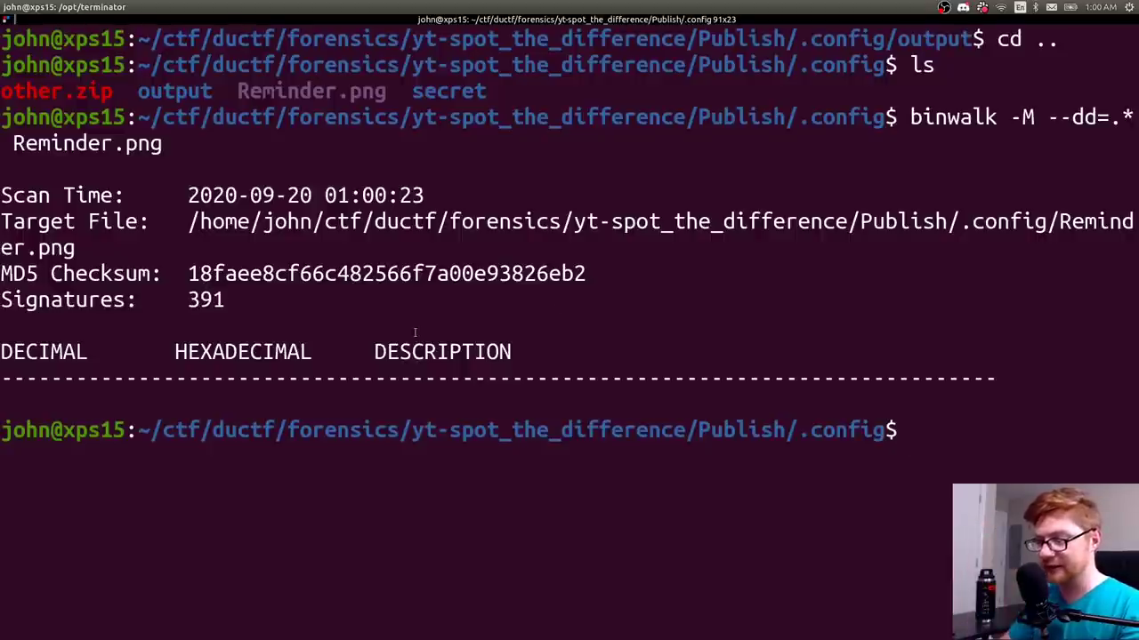
{"action": "type", "text": "-"}
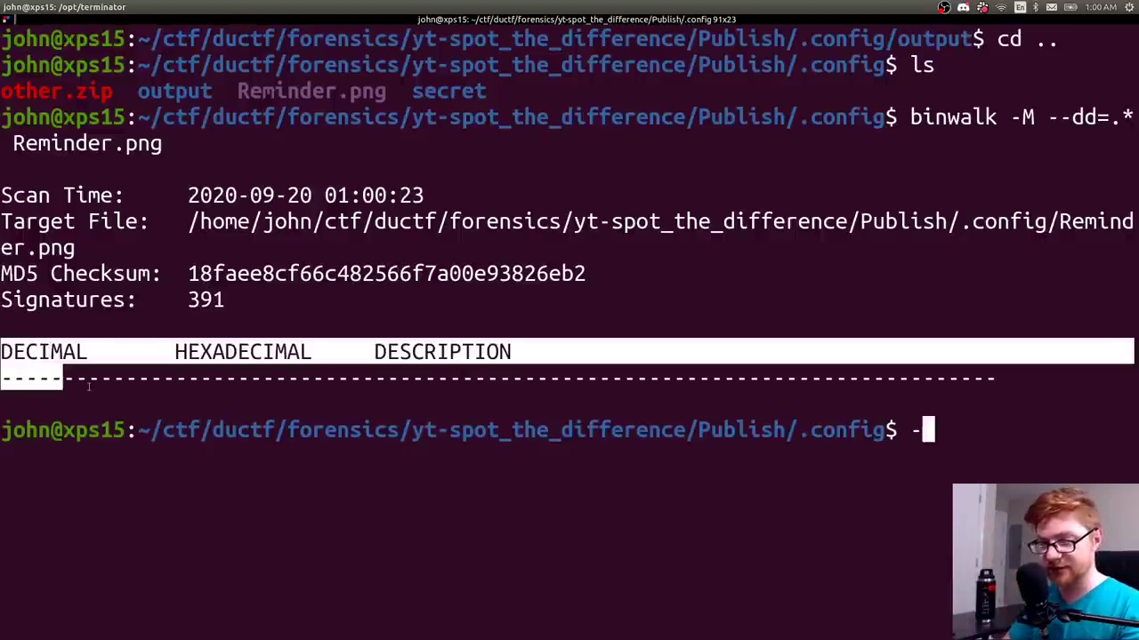
{"action": "type", "text": "ls"}
{"action": "key", "text": "Return"}
- Clear the screen and relist .config: other.zip, output, Reminder.png and secret
{"action": "type", "text": "ks"}
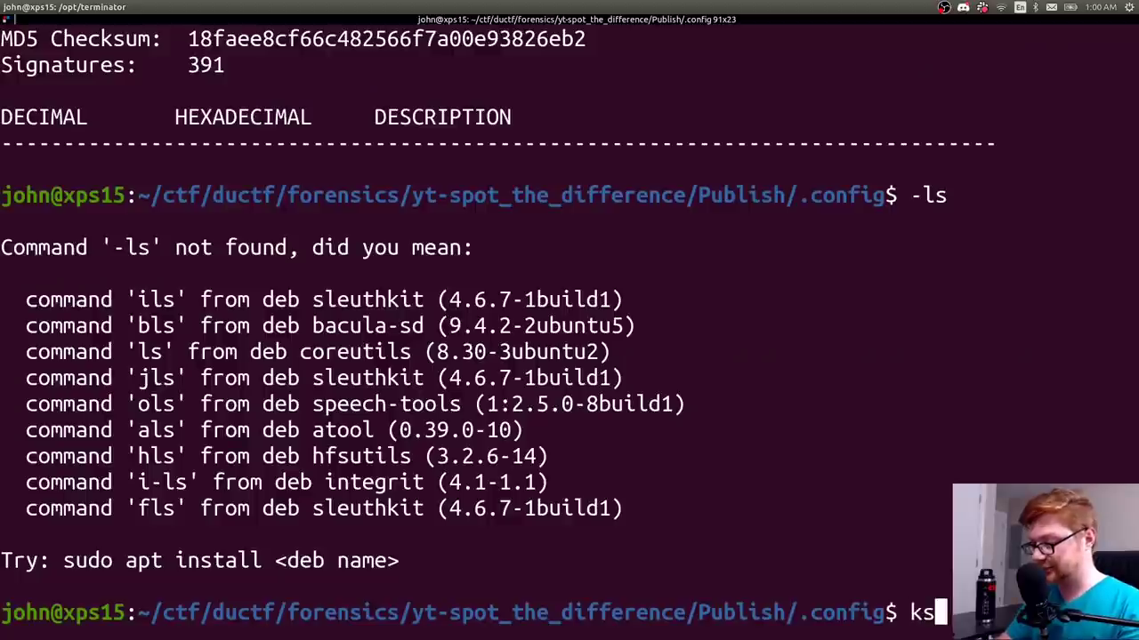
{"action": "key", "text": "BackSpace"}
{"action": "key", "text": "BackSpace"}
{"action": "key", "text": "ctrl+l"}
{"action": "type", "text": "ls"}
{"action": "key", "text": "Return"}
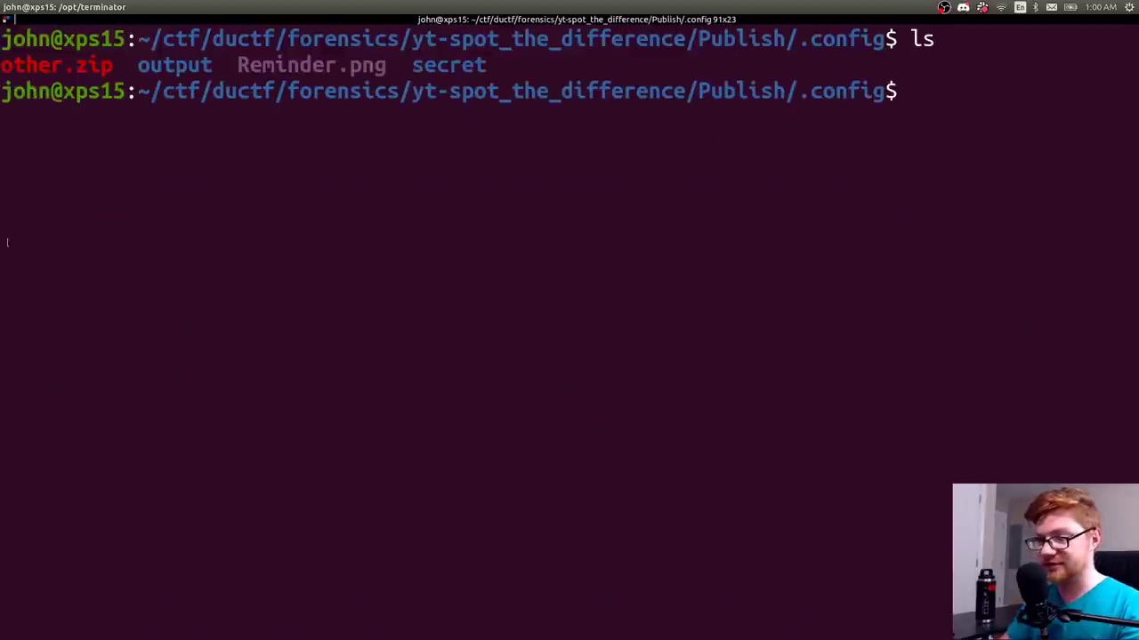
{"action": "scroll", "coordinate": [313, 138], "scroll_direction": "up", "scroll_amount": 5}
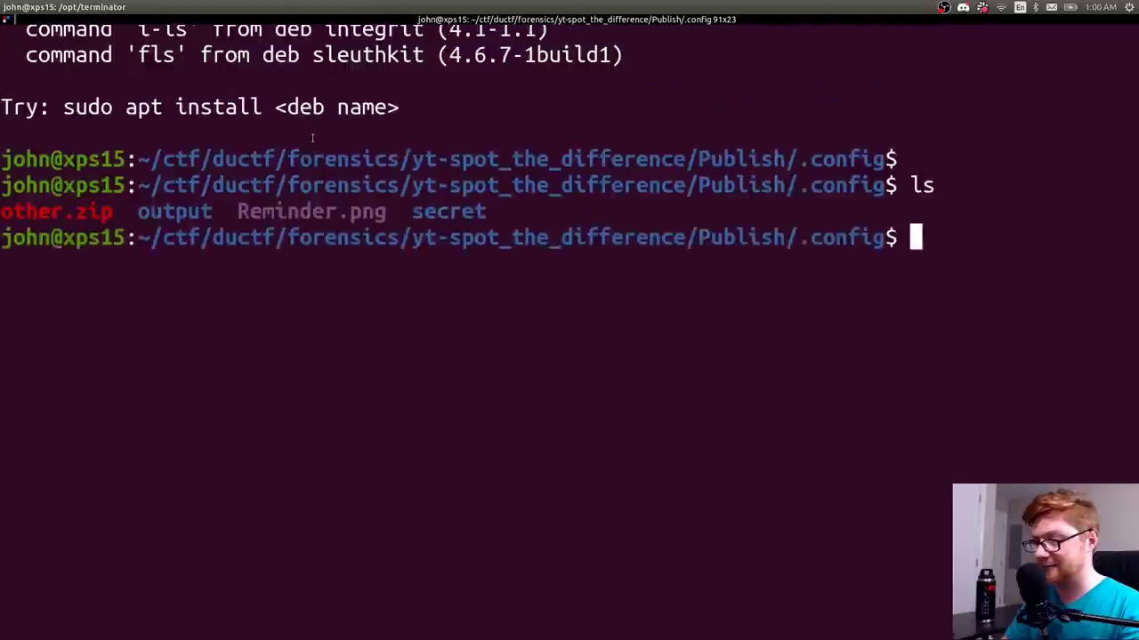
{"action": "scroll", "coordinate": [313, 138], "scroll_direction": "up", "scroll_amount": 3}
{"action": "scroll", "coordinate": [313, 137], "scroll_direction": "down", "scroll_amount": 6}
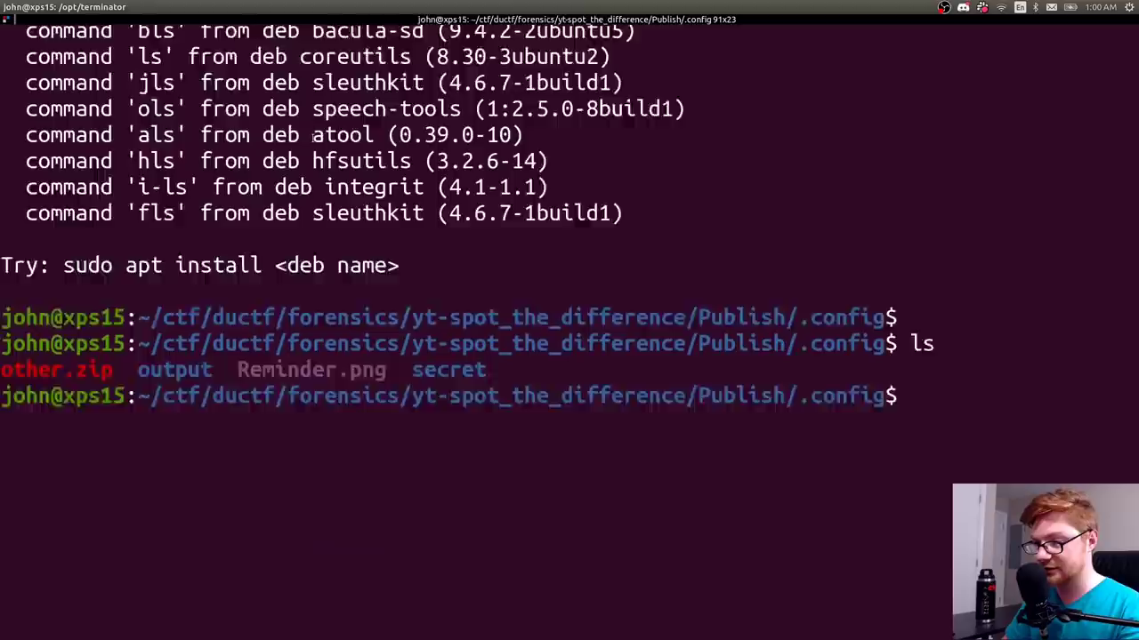
{"action": "scroll", "coordinate": [313, 138], "scroll_direction": "down", "scroll_amount": 1}
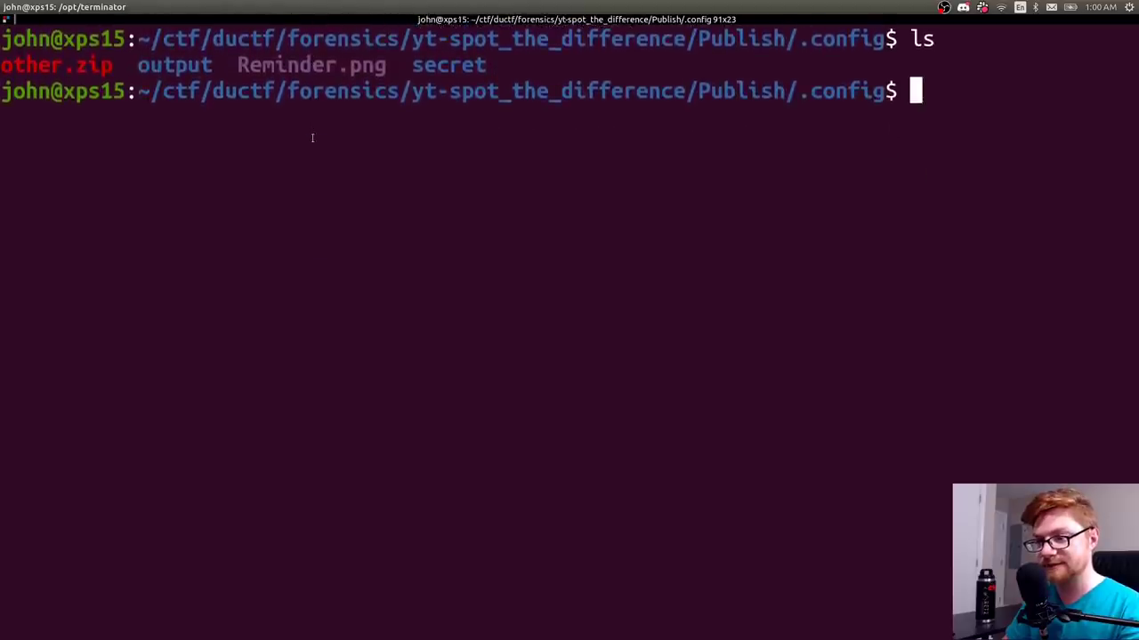
- Open Reminder.png in hexedit and highlight its first bytes 50 4B 03 04 (PK)
{"action": "type", "text": "hexedit Re"}
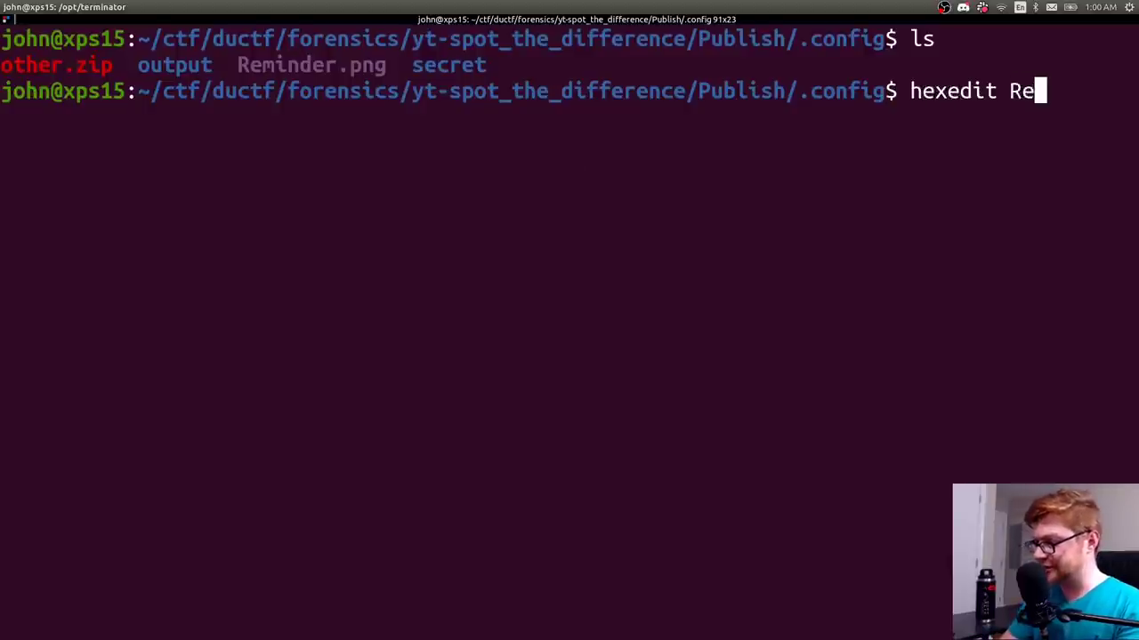
{"action": "key", "text": "Tab"}
{"action": "key", "text": "Return"}
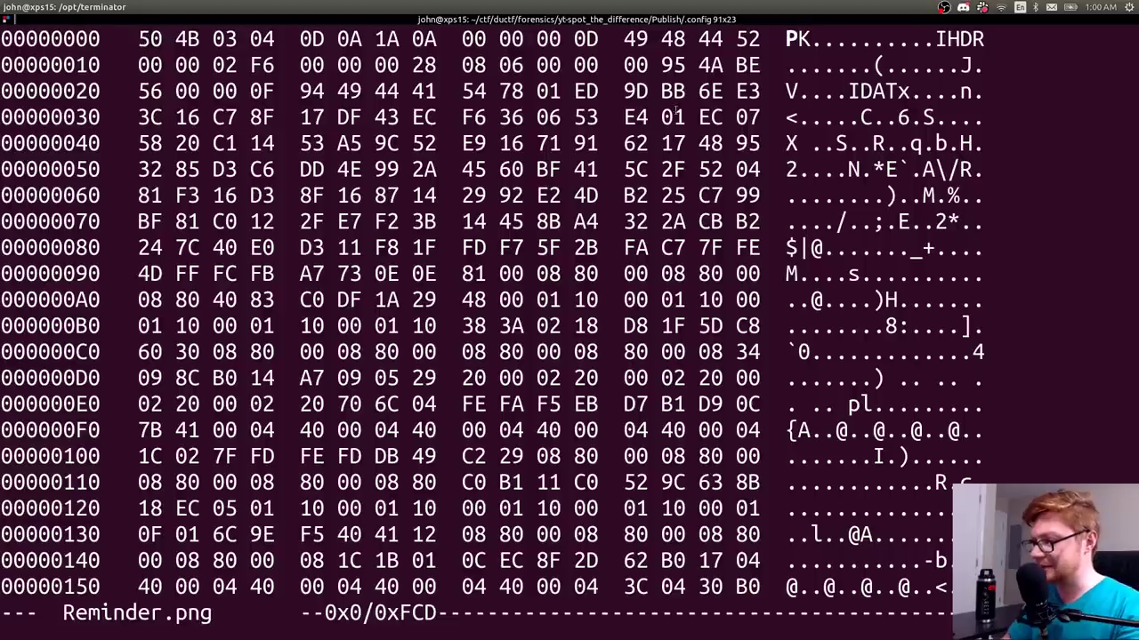
{"action": "key", "text": "Tab"}
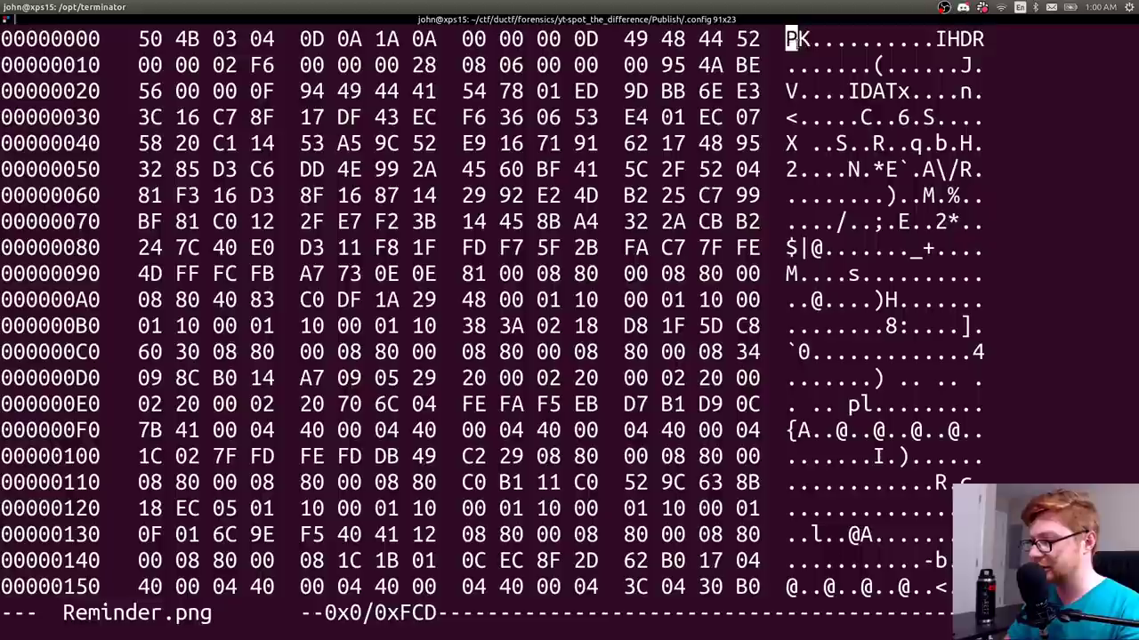
{"action": "key", "text": "Tab"}
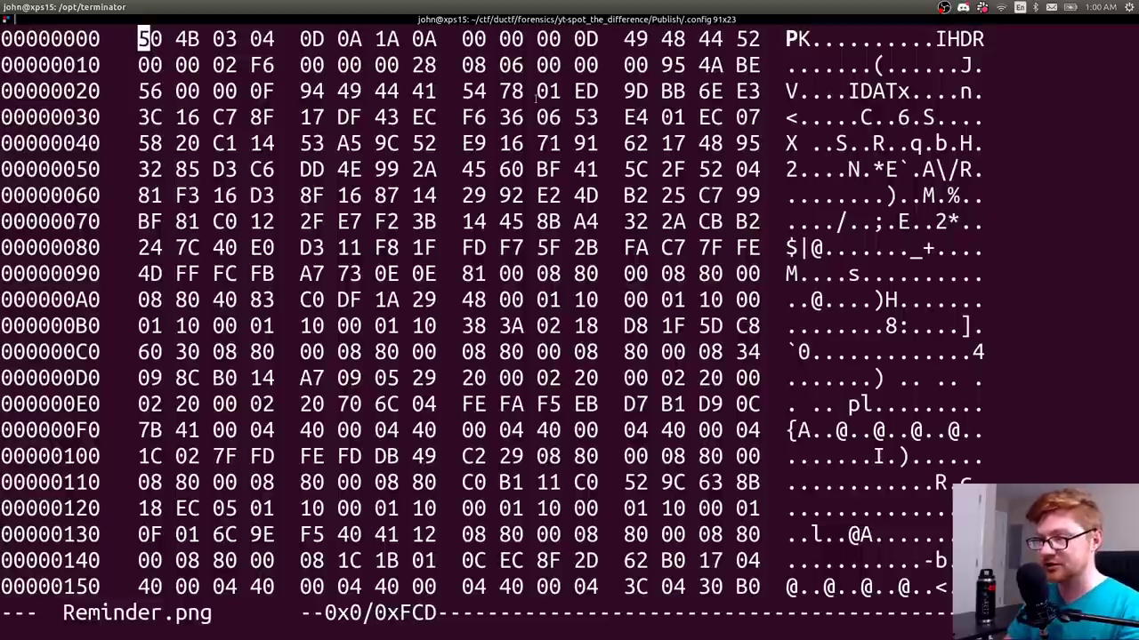
{"action": "key", "text": "alt+Tab"}
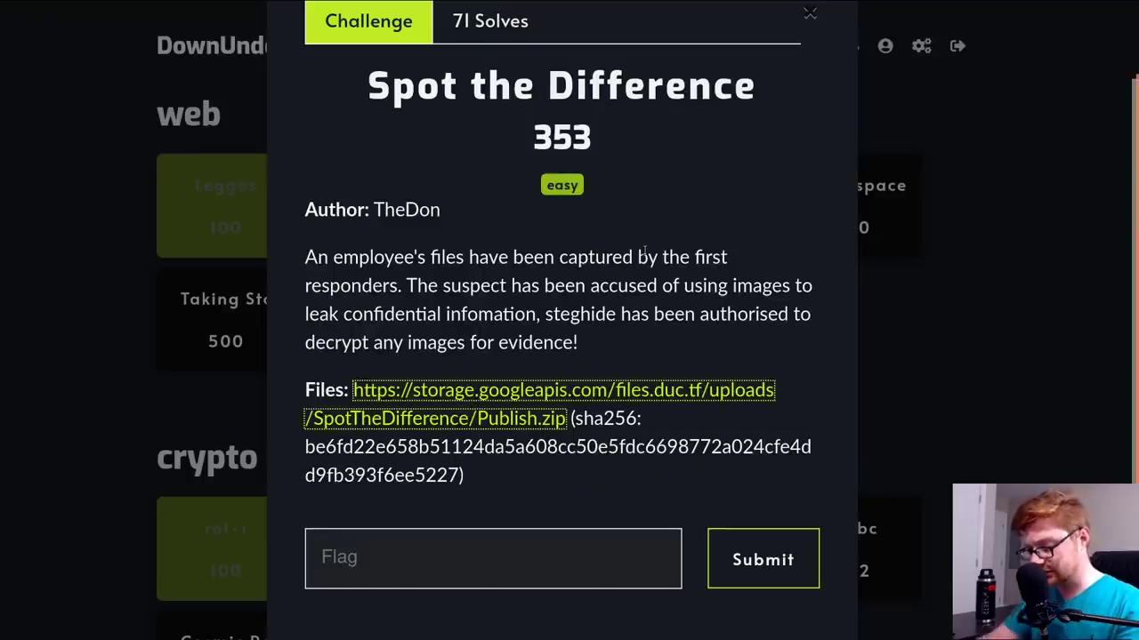
{"action": "key", "text": "alt+Tab"}
{"action": "key", "text": "alt+Tab"}
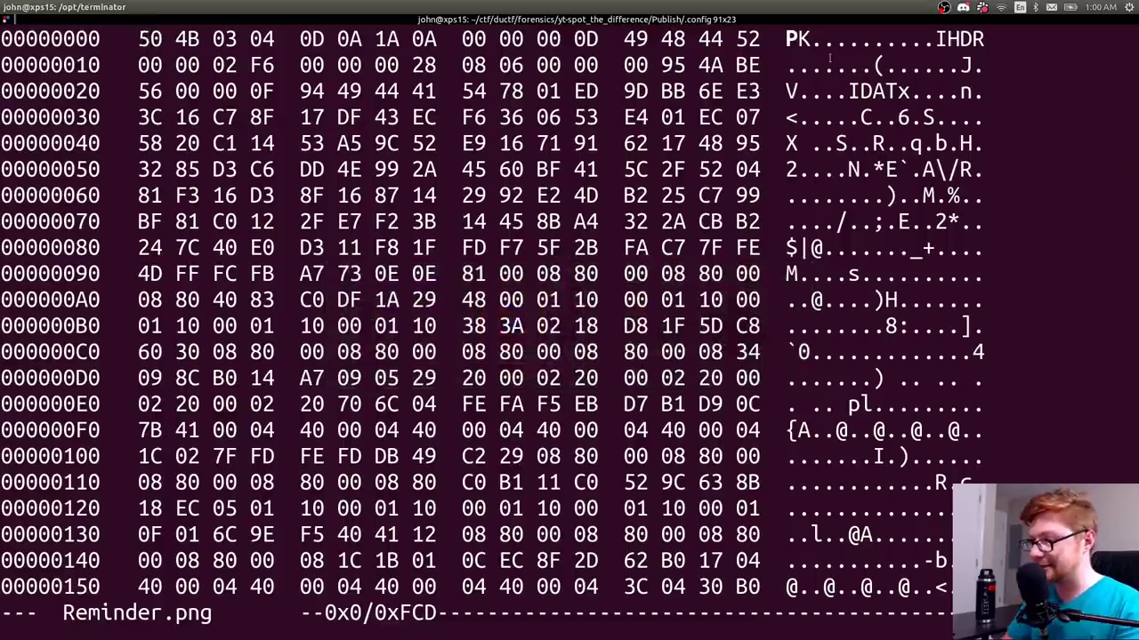
{"action": "left_click_drag", "start_coordinate": [789, 38], "coordinate": [829, 39]}
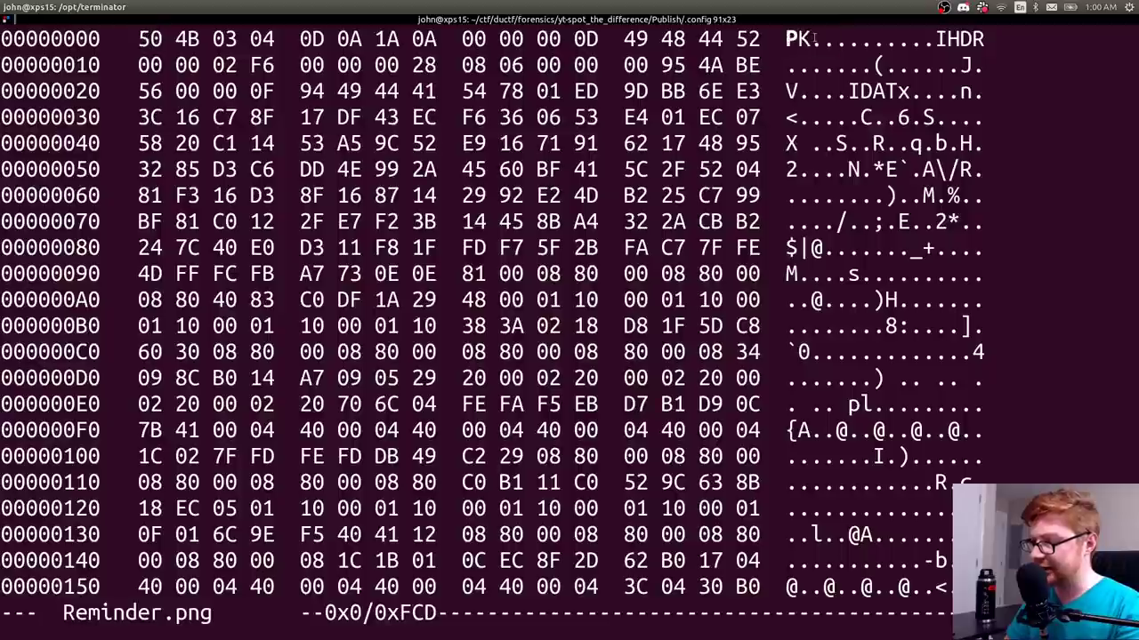
{"action": "left_click_drag", "start_coordinate": [787, 39], "coordinate": [829, 38]}
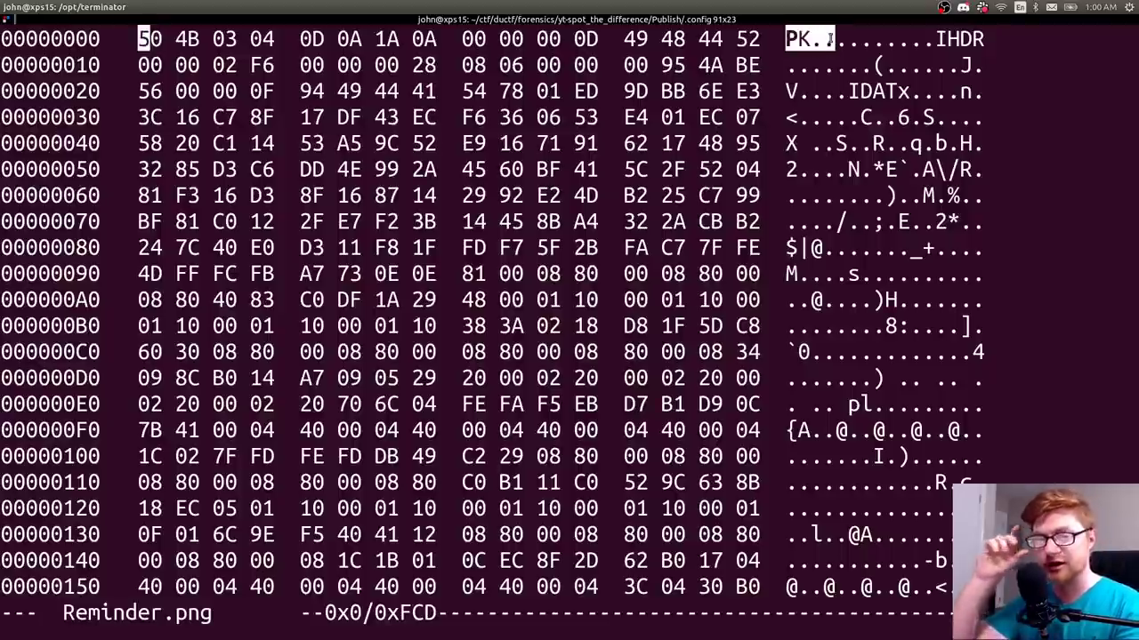
- Search Google for 'png file header' and read the libpng PNG specification page, zoomed in
{"action": "key", "text": "alt+Tab"}
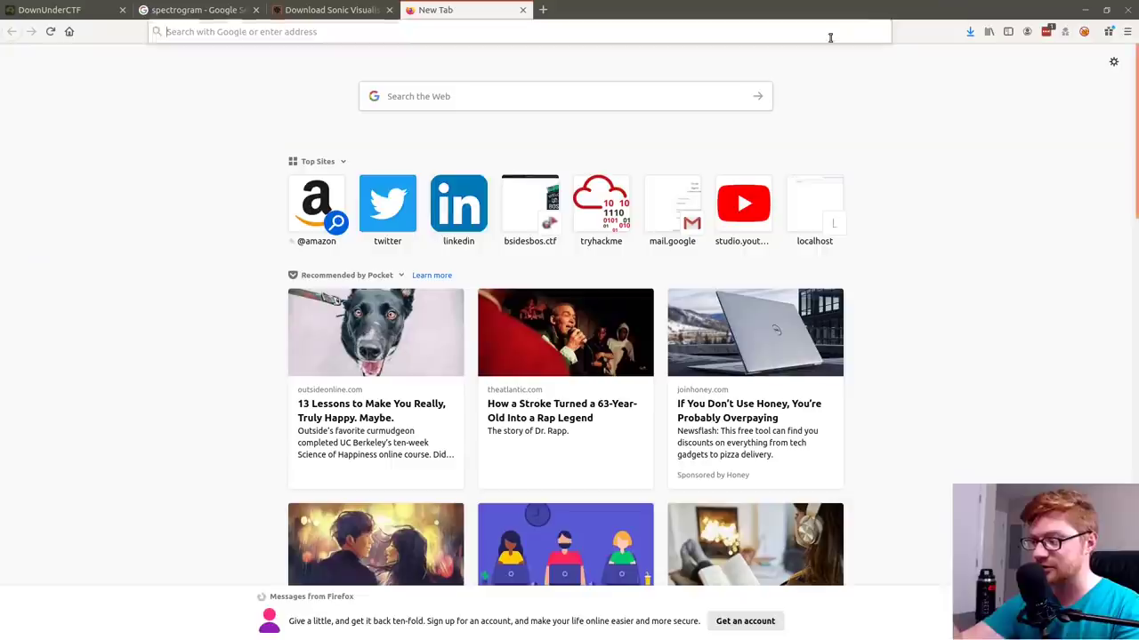
{"action": "type", "text": "png f"}
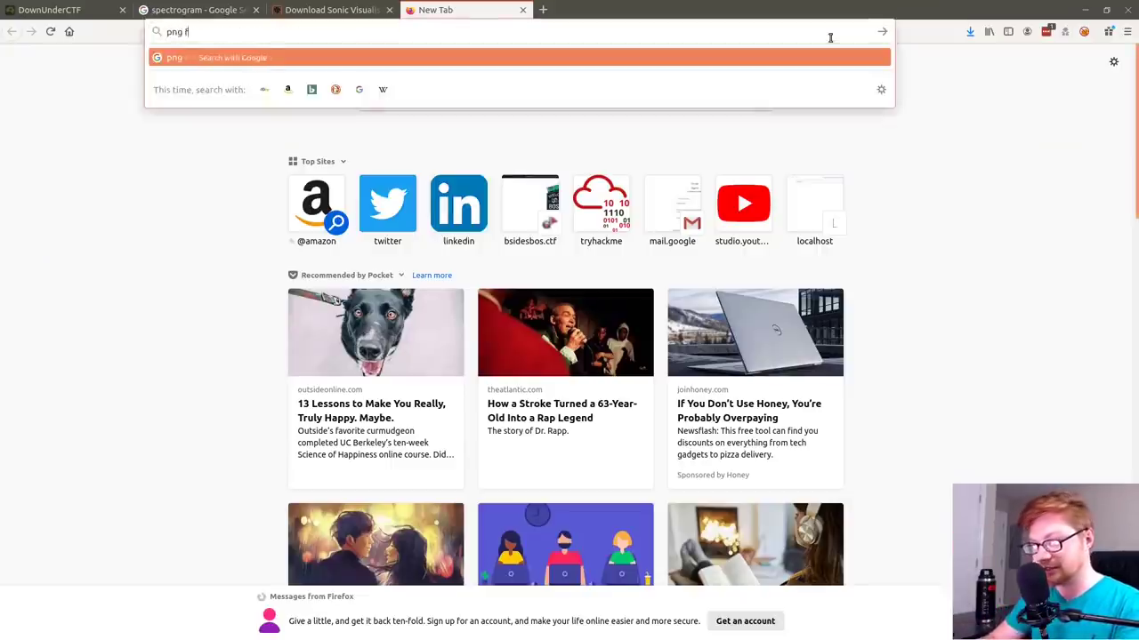
{"action": "type", "text": "ile header"}
{"action": "key", "text": "Return"}
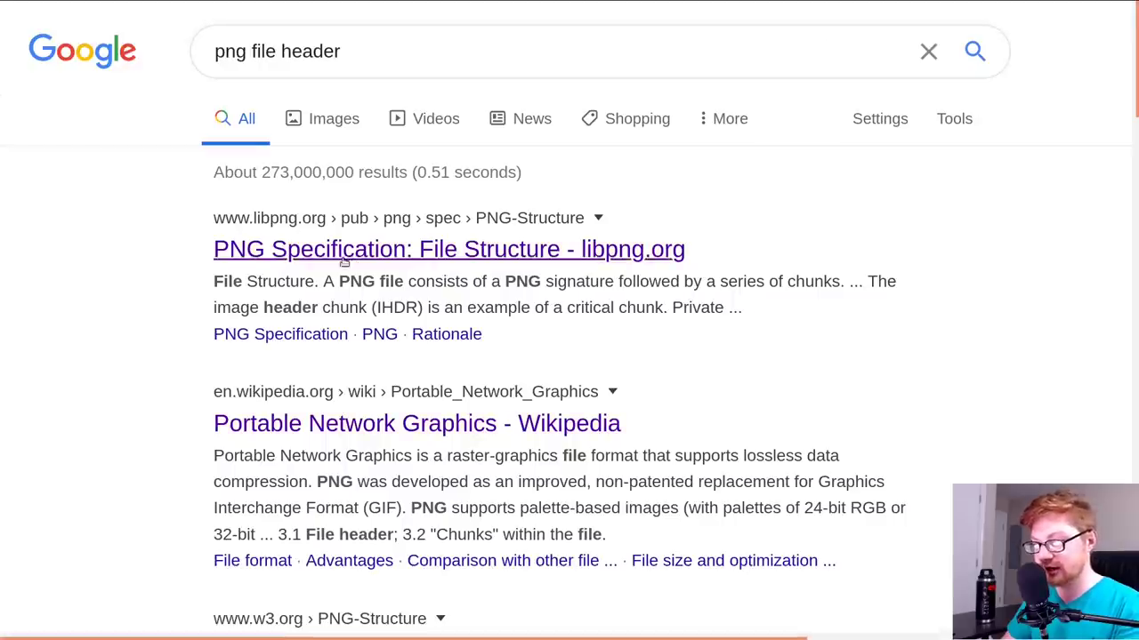
{"action": "left_click", "coordinate": [333, 256]}
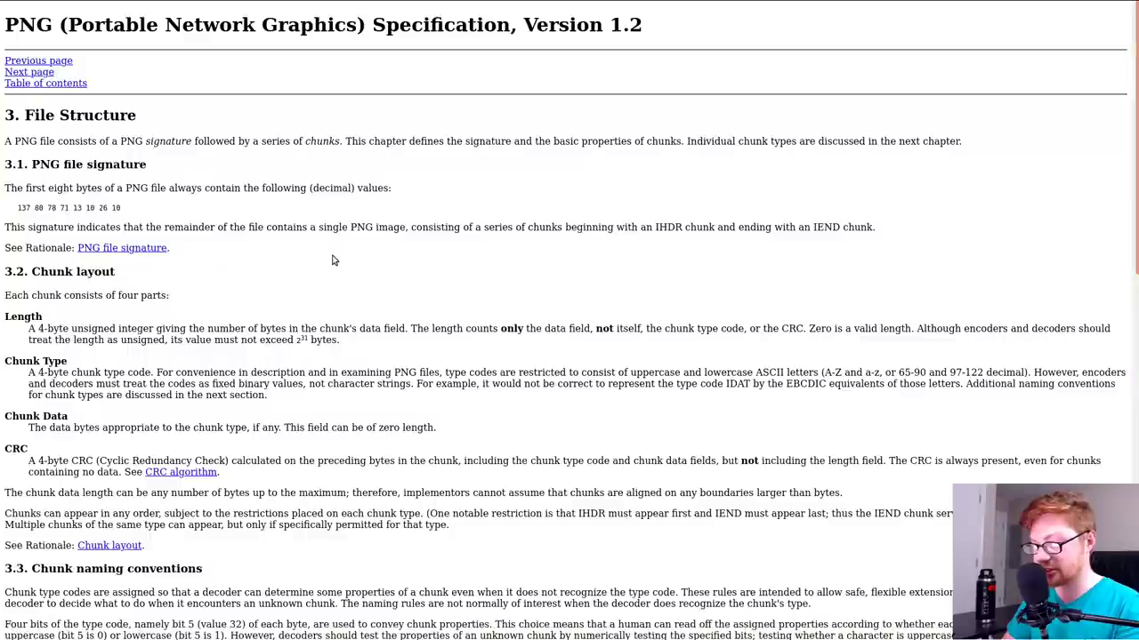
{"action": "key", "text": "ctrl+plus"}
{"action": "key", "text": "ctrl+plus"}
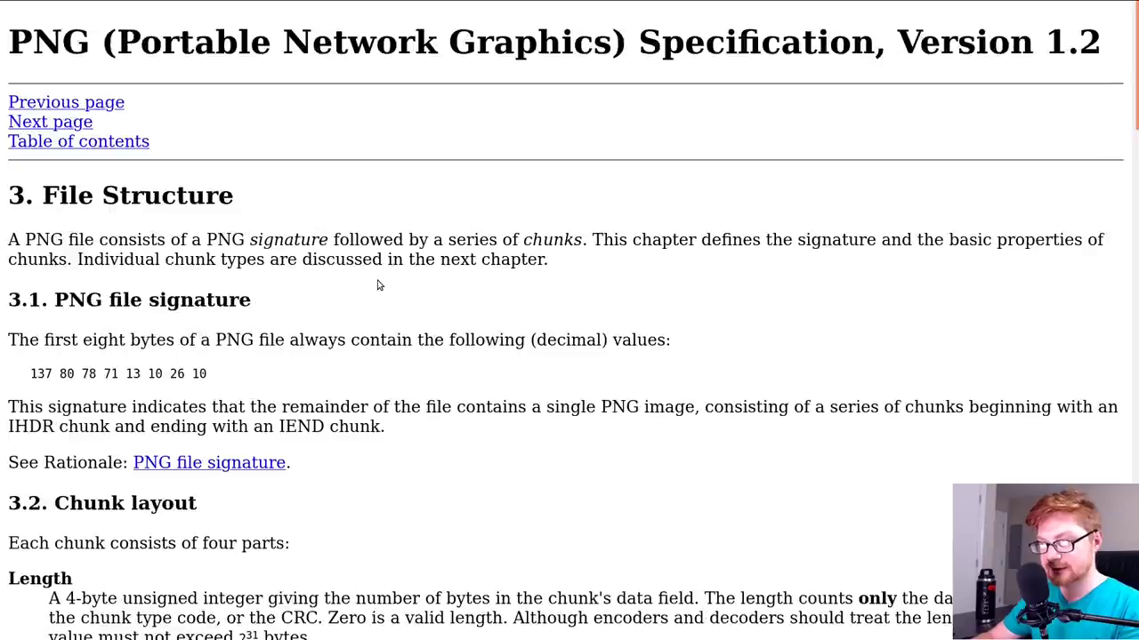
{"action": "left_click_drag", "start_coordinate": [196, 342], "coordinate": [293, 345]}
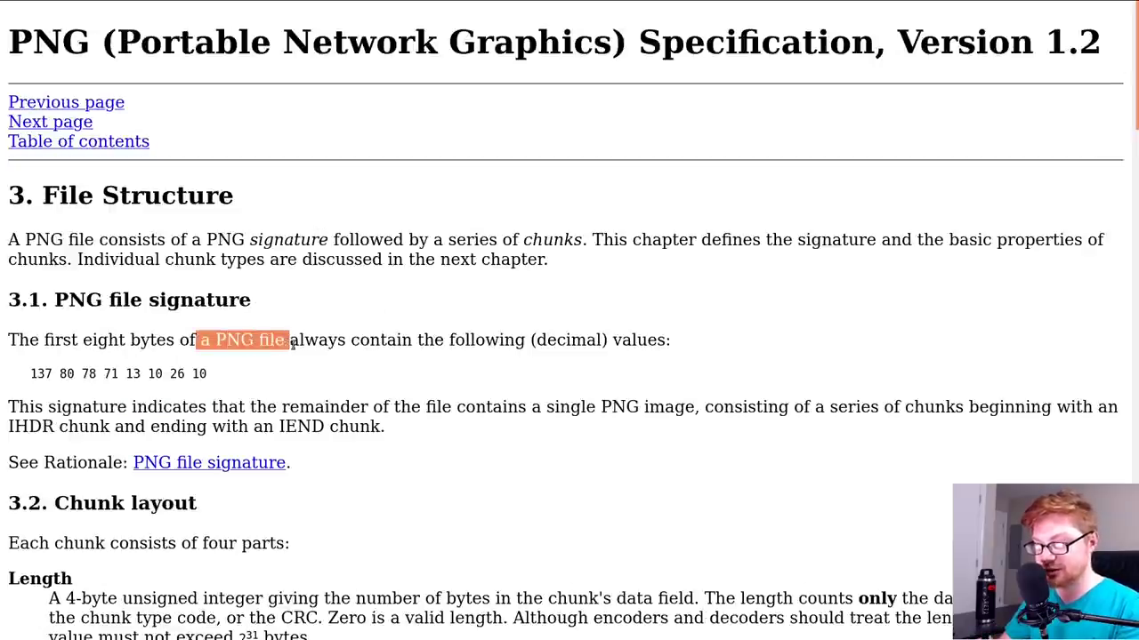
{"action": "left_click", "coordinate": [351, 341]}
{"action": "scroll", "coordinate": [430, 358], "scroll_direction": "down", "scroll_amount": 1}
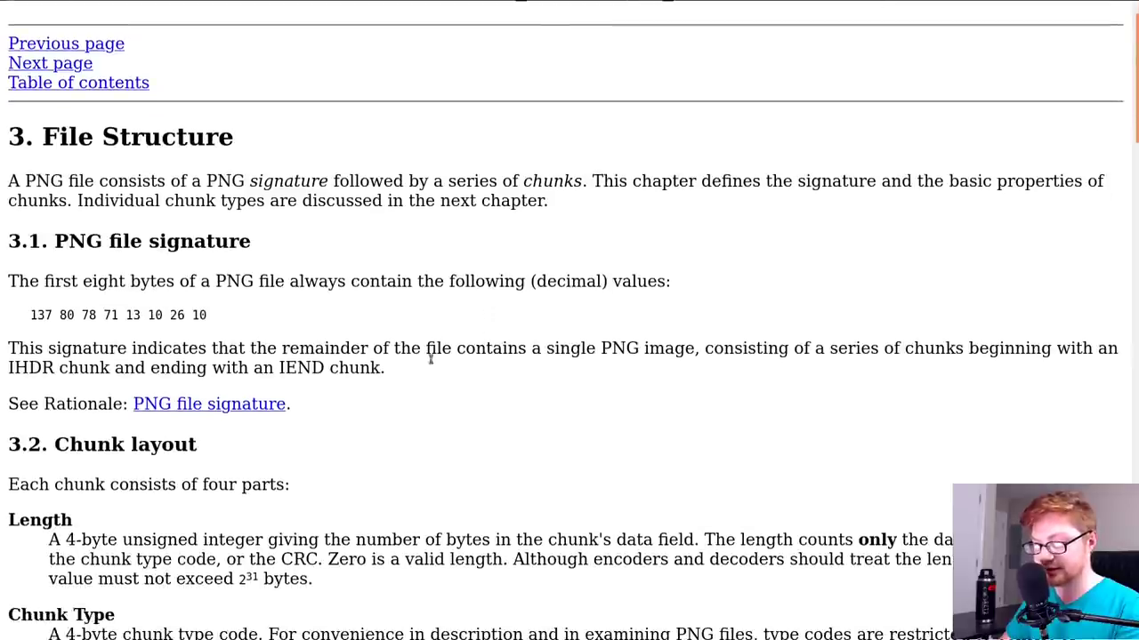
{"action": "scroll", "coordinate": [97, 317], "scroll_direction": "down", "scroll_amount": 5}
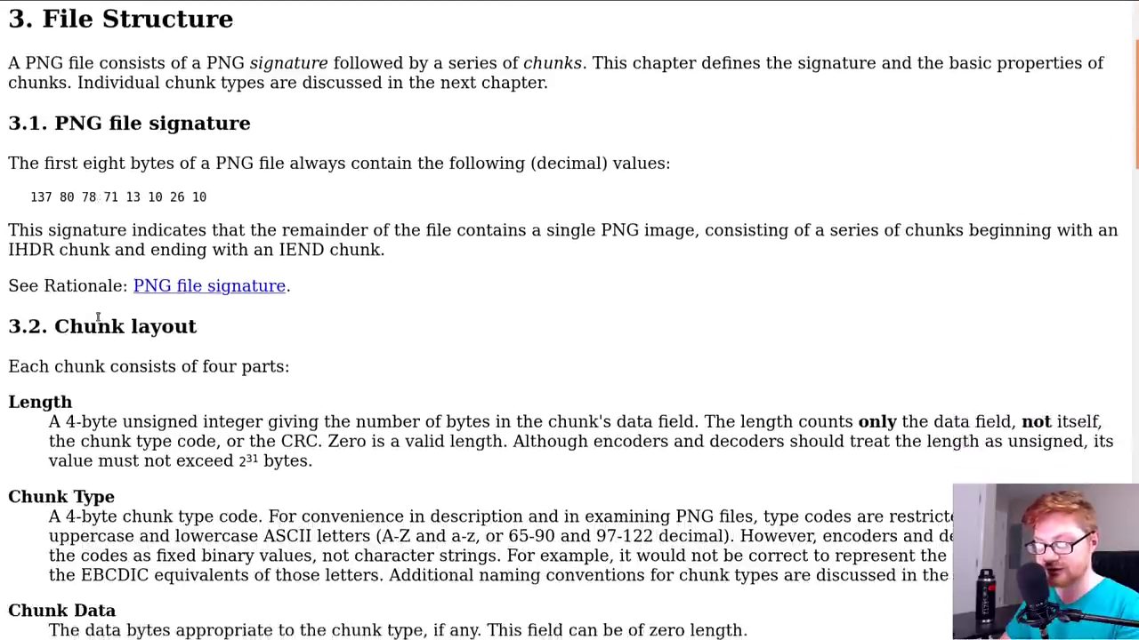
- Open the Wikipedia PNG article and highlight its magic number 89 50 4e 47 0d 0a 1a 0a
{"action": "key", "text": "alt+Left"}
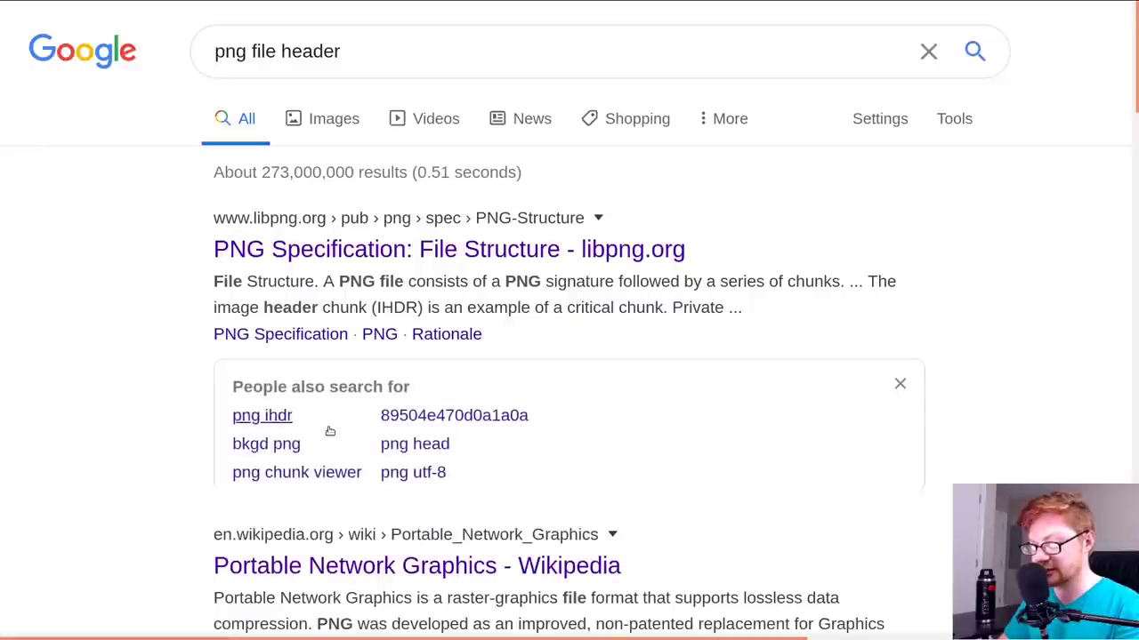
{"action": "scroll", "coordinate": [320, 506], "scroll_direction": "down", "scroll_amount": 3}
{"action": "left_click", "coordinate": [367, 363]}
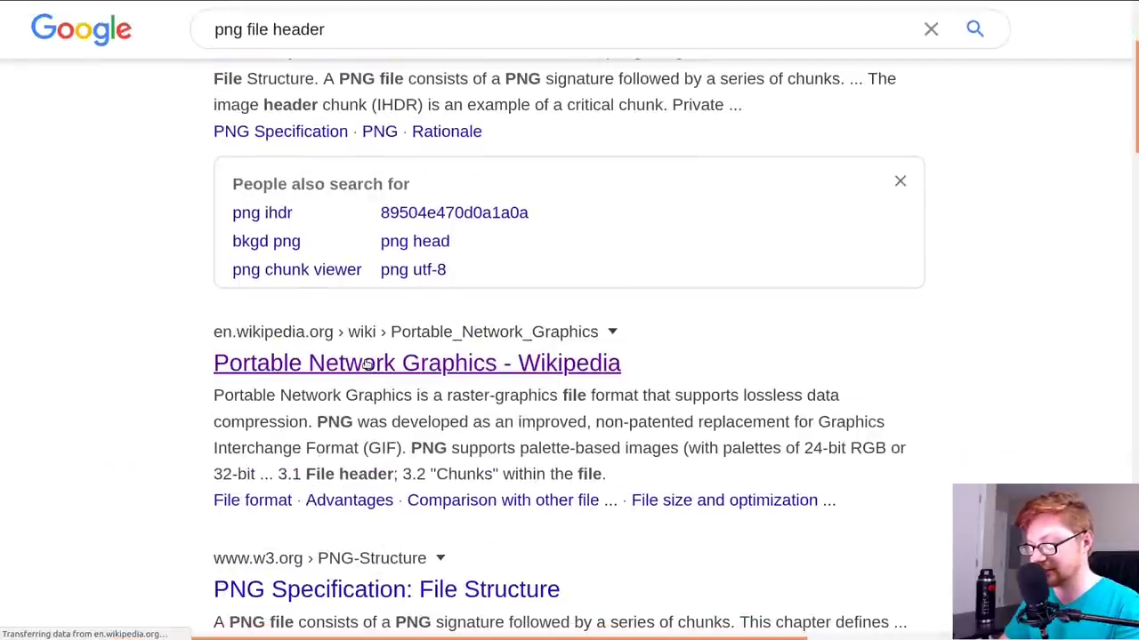
{"action": "scroll", "coordinate": [543, 385], "scroll_direction": "down", "scroll_amount": 3}
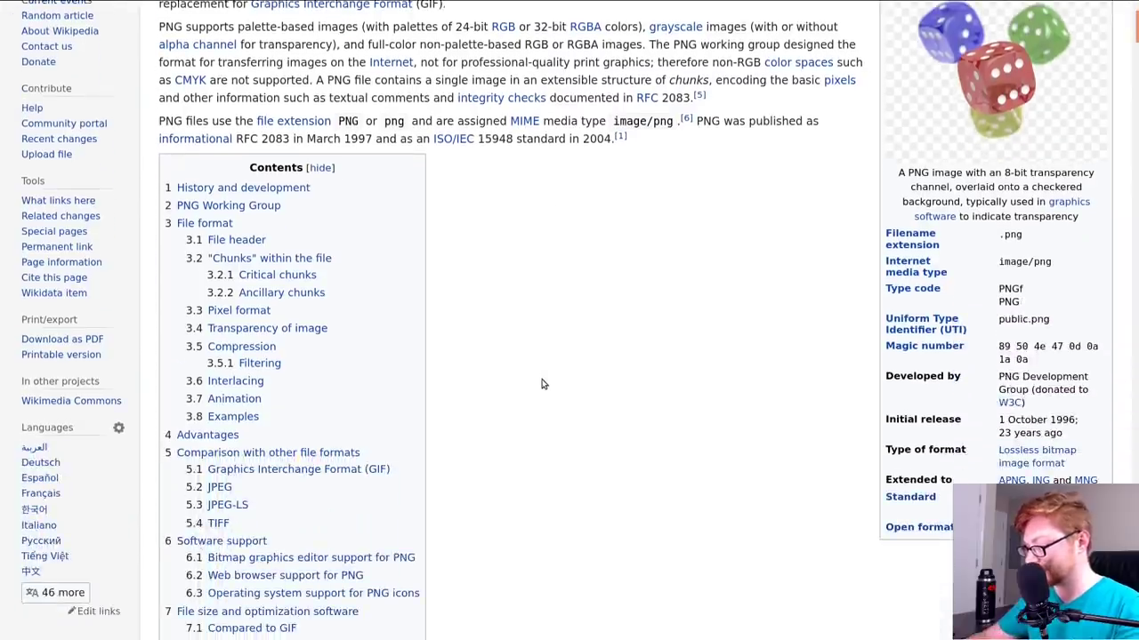
{"action": "key", "text": "ctrl+plus"}
{"action": "key", "text": "ctrl+plus"}
{"action": "key", "text": "ctrl+plus"}
{"action": "scroll", "coordinate": [674, 392], "scroll_direction": "down", "scroll_amount": 5}
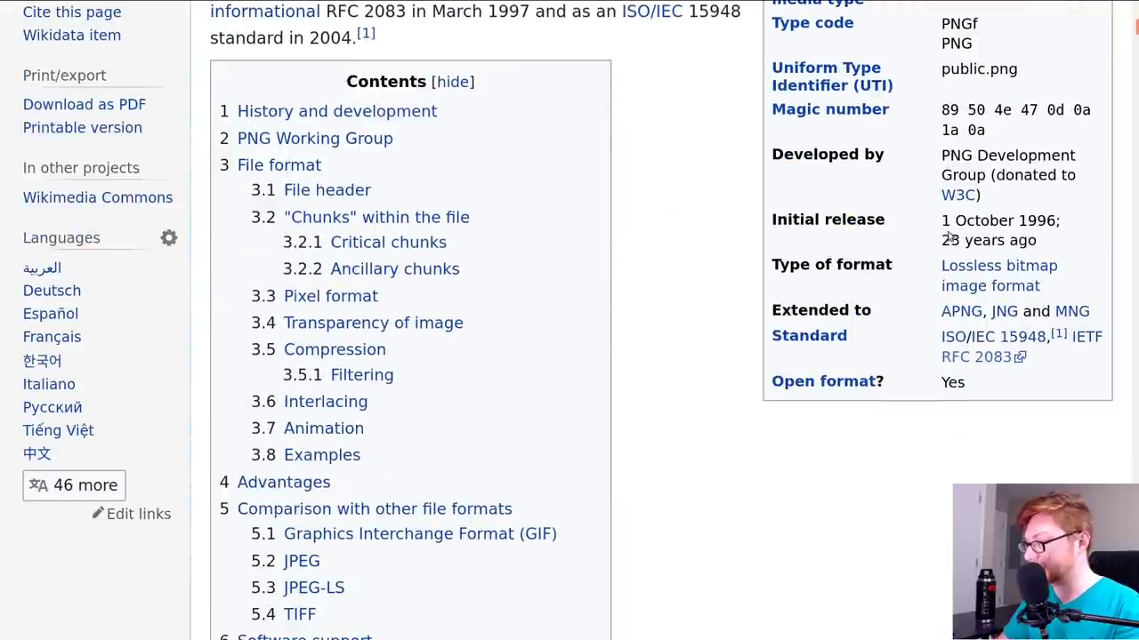
{"action": "left_click_drag", "start_coordinate": [938, 109], "coordinate": [987, 107]}
{"action": "left_click", "coordinate": [1014, 110]}
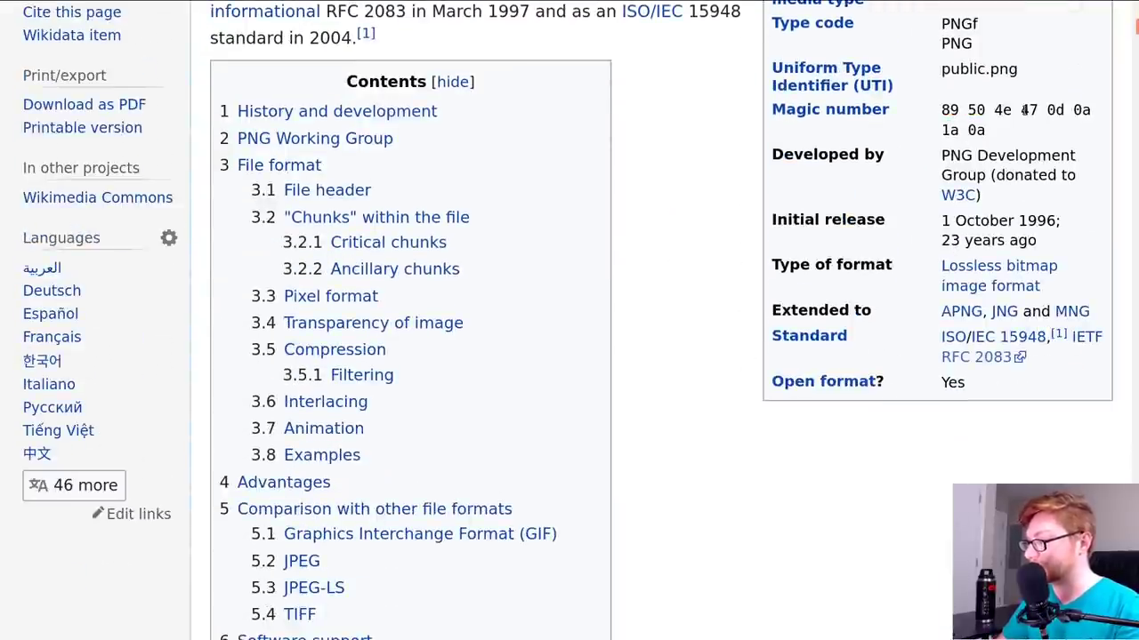
{"action": "key", "text": "alt+Tab"}
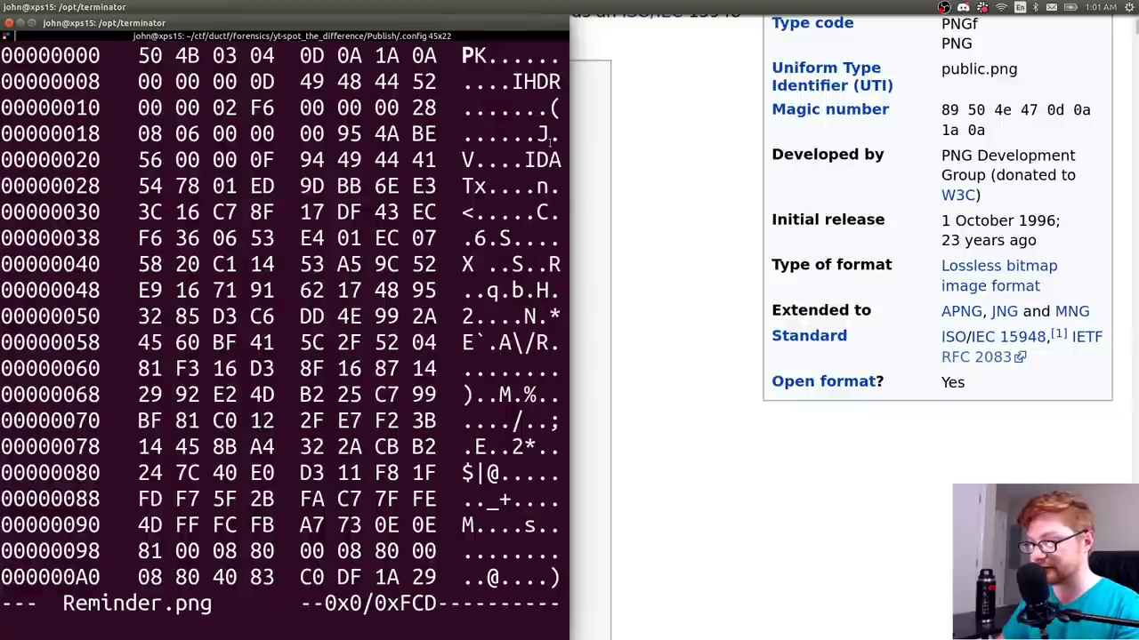
- Type 895043470d0a1a01 over the header in hexedit, correct the last byte to 0a, and save
{"action": "type", "text": "89"}
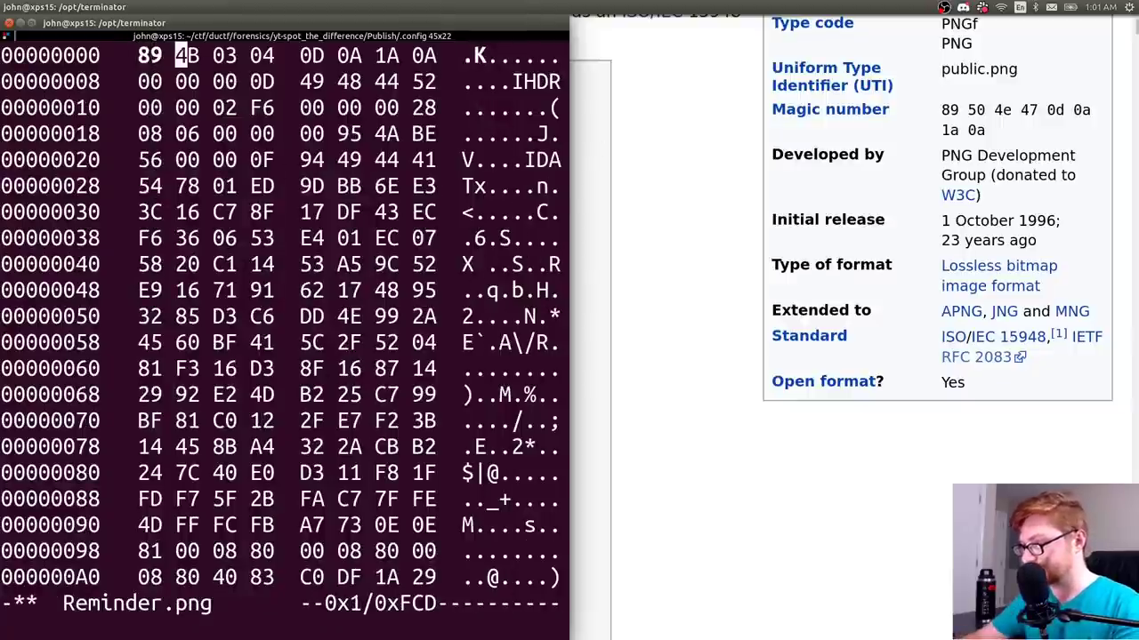
{"action": "type", "text": "50"}
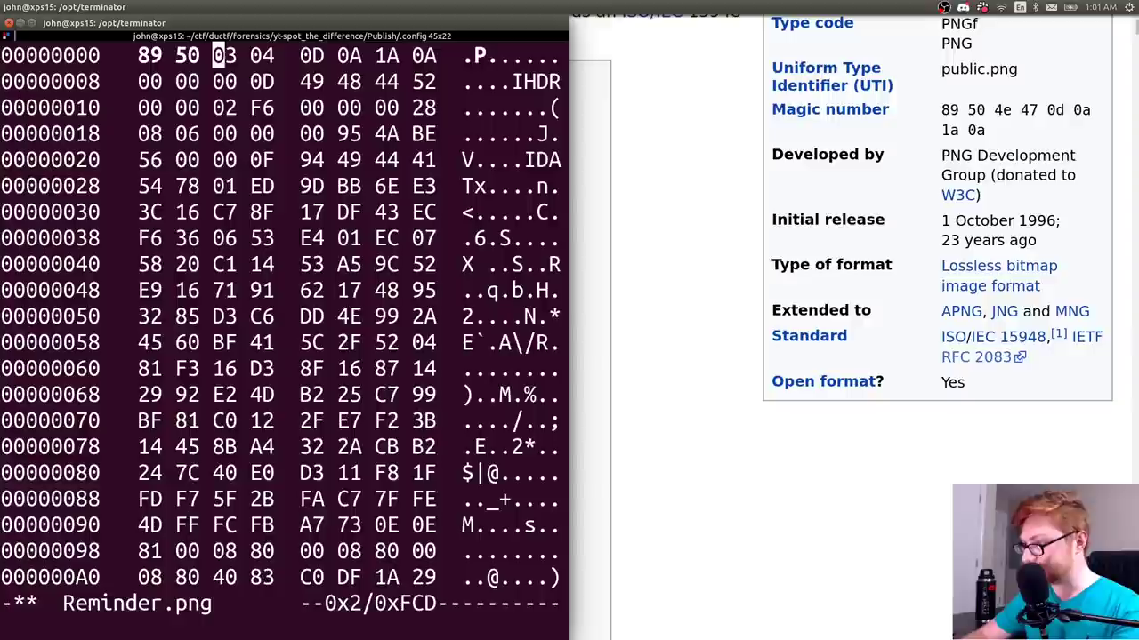
{"action": "type", "text": "43"}
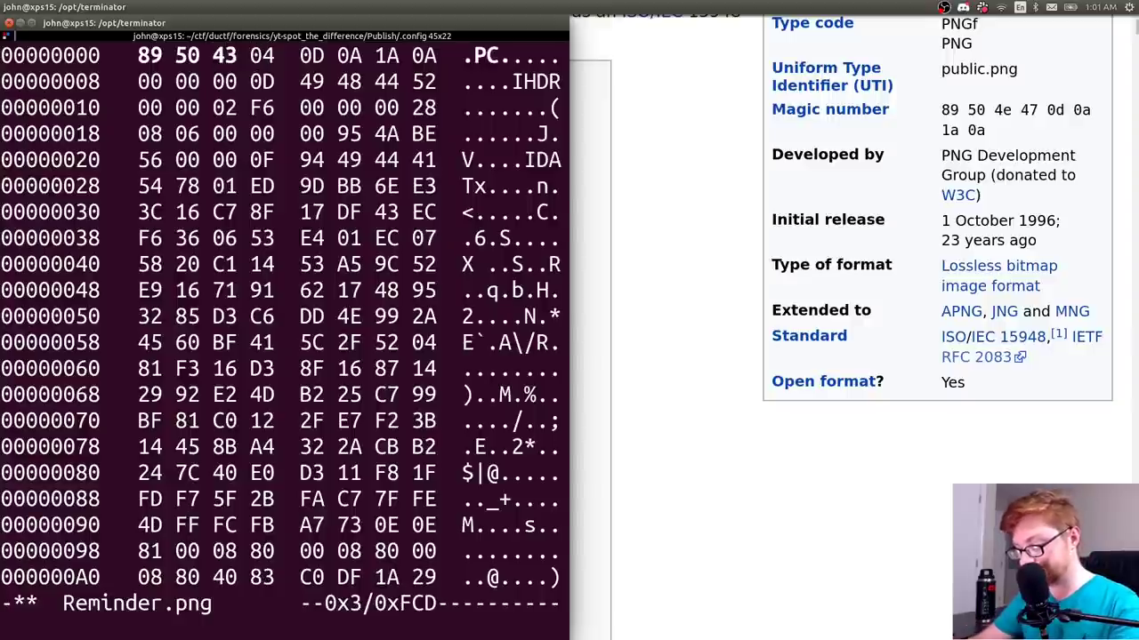
{"action": "type", "text": "470d"}
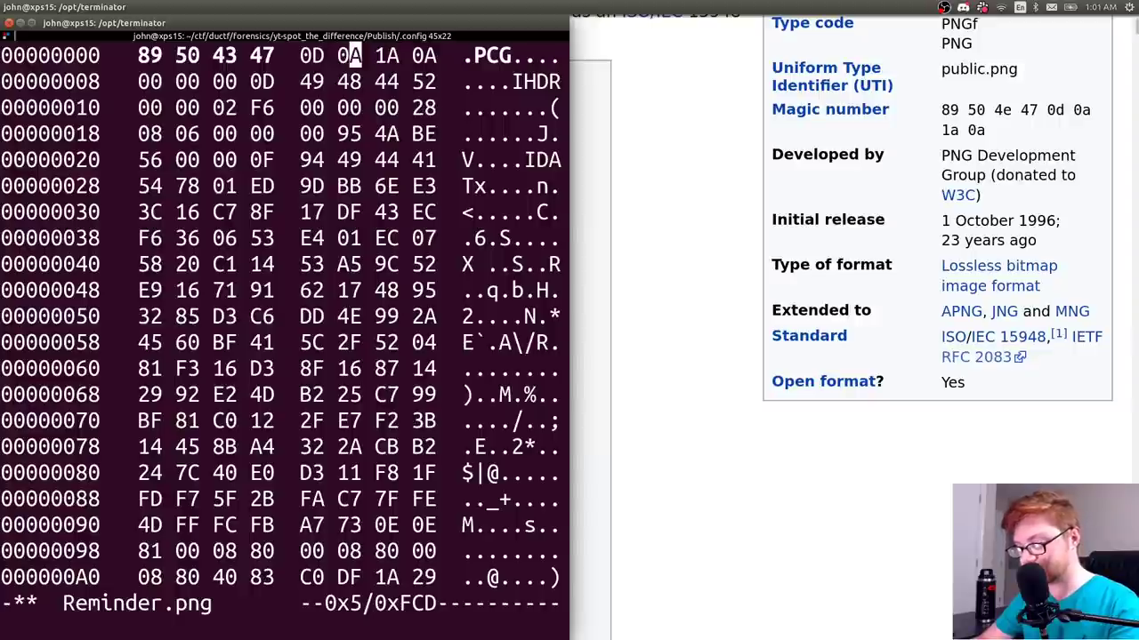
{"action": "type", "text": "0a1a01"}
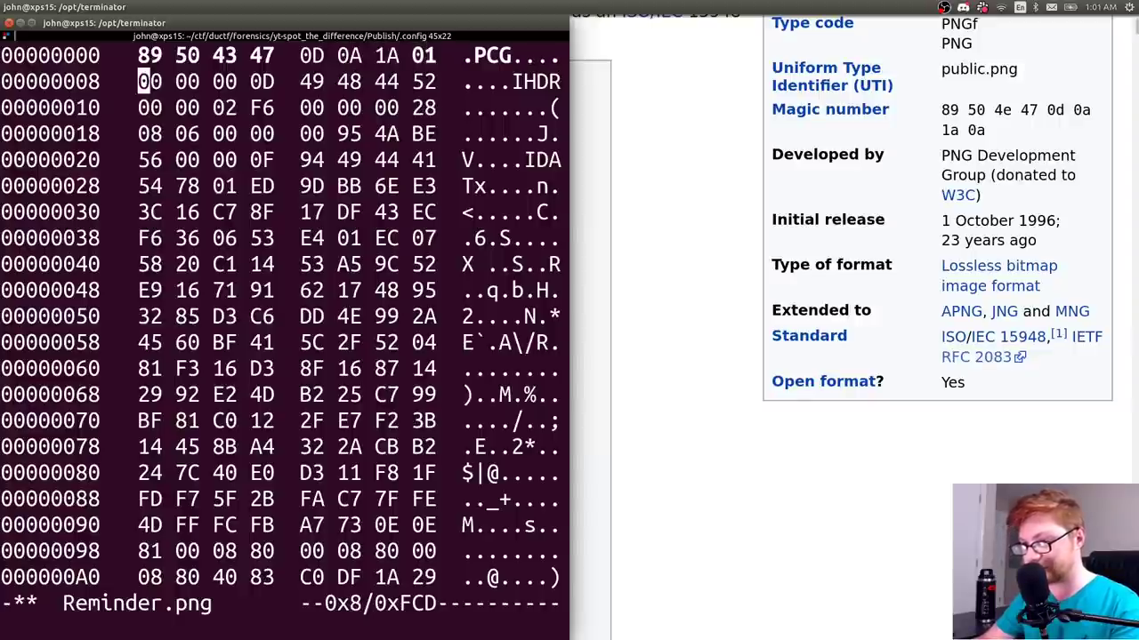
{"action": "key", "text": "Left"}
{"action": "key", "text": "Left"}
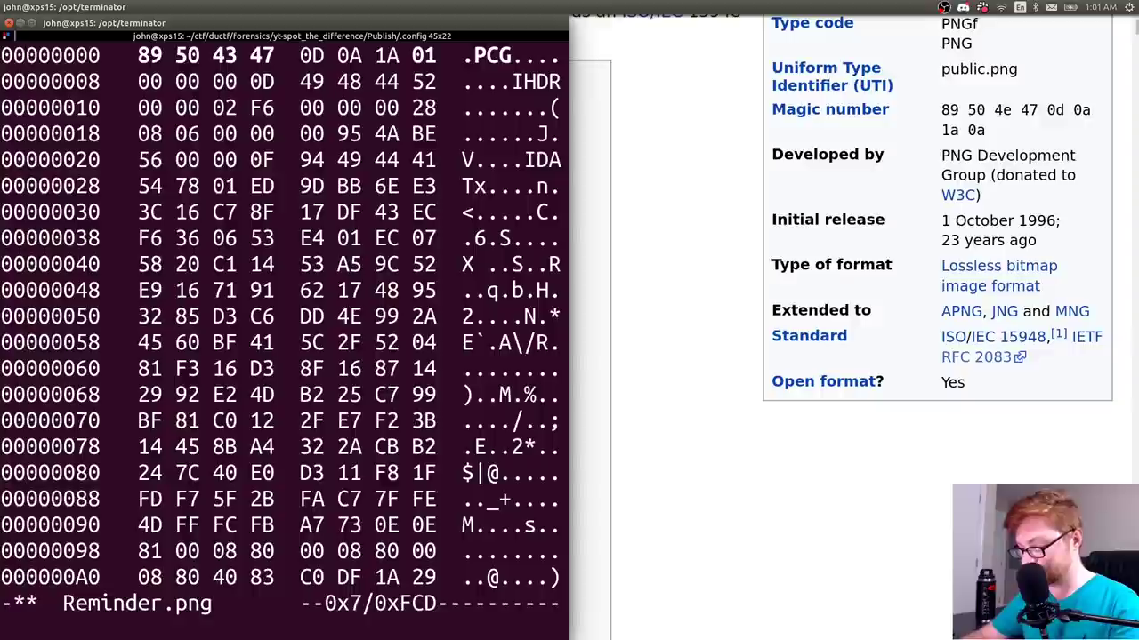
{"action": "type", "text": "0a"}
{"action": "key", "text": "ctrl+x"}
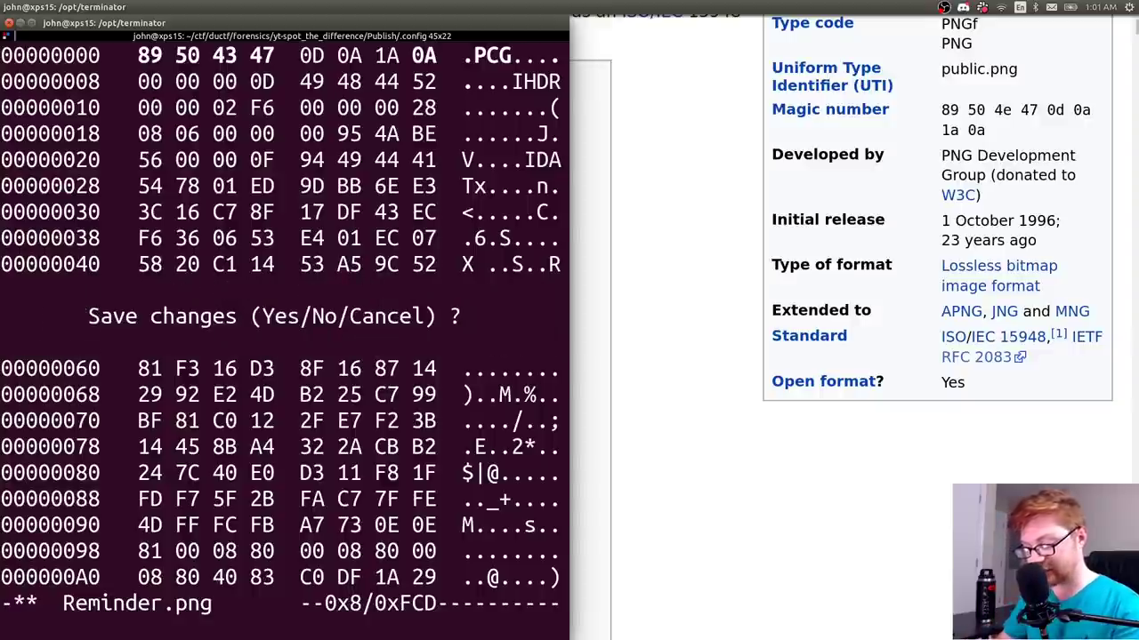
{"action": "key", "text": "c"}
{"action": "key", "text": "ctrl+x"}
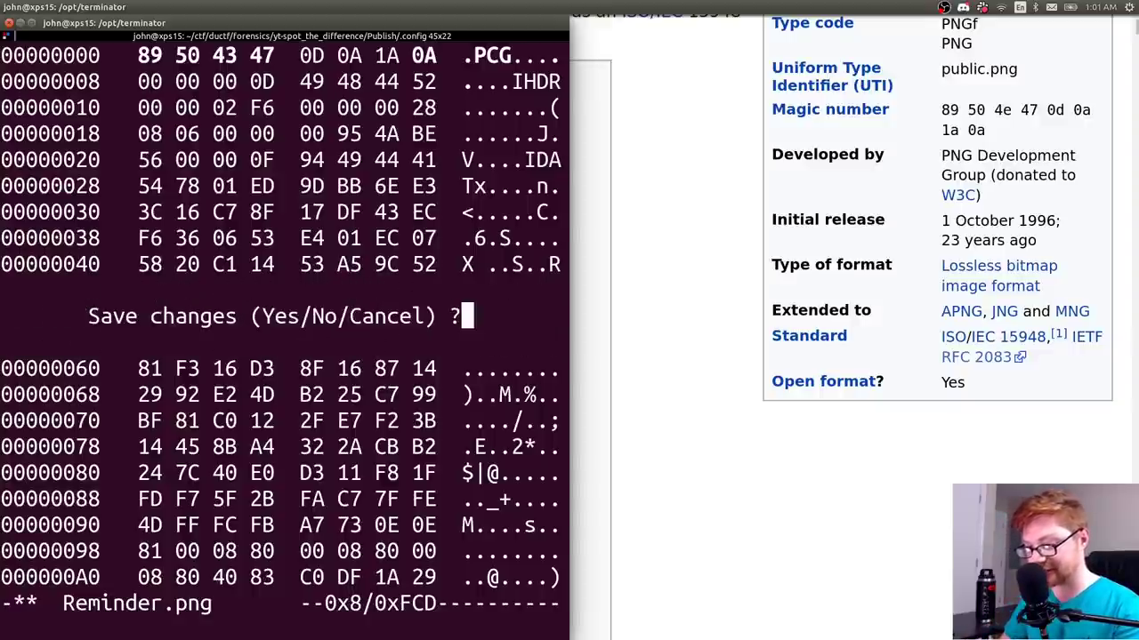
{"action": "key", "text": "y"}
{"action": "key", "text": "super+Up"}
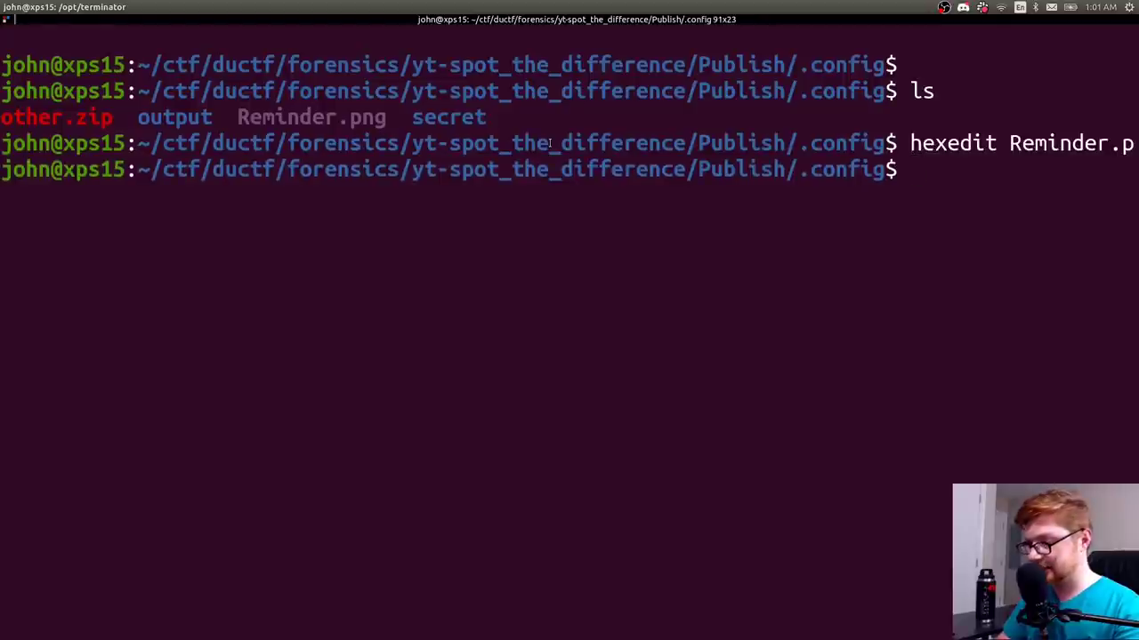
- Check Reminder.png with the file command and try opening it in eog, which fails
{"action": "type", "text": "file Reminder.png"}
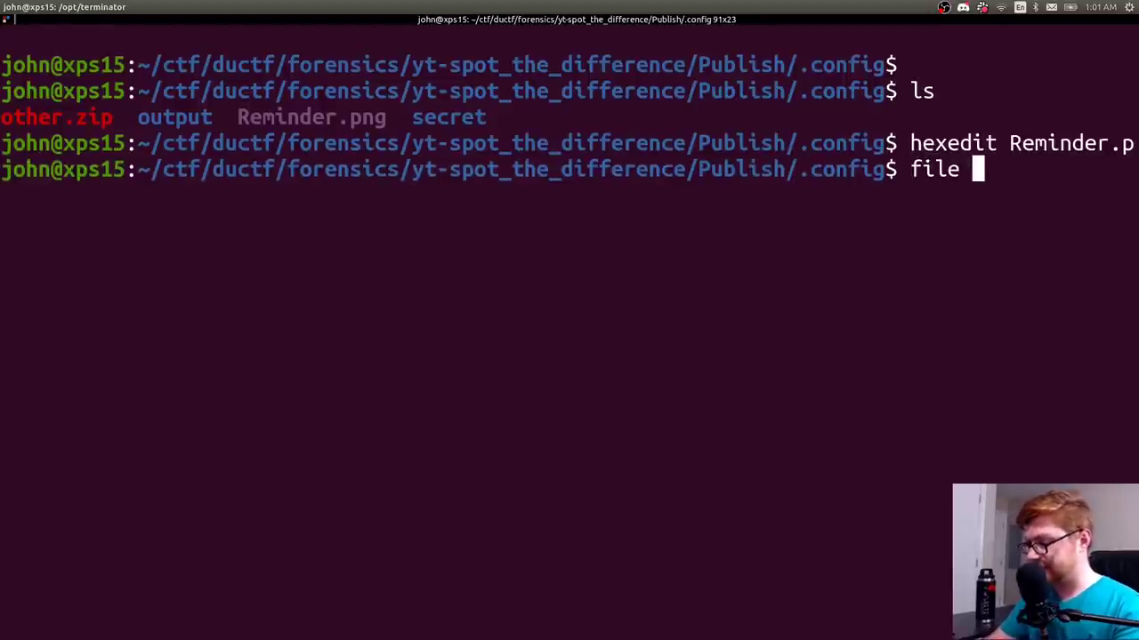
{"action": "key", "text": "Return"}
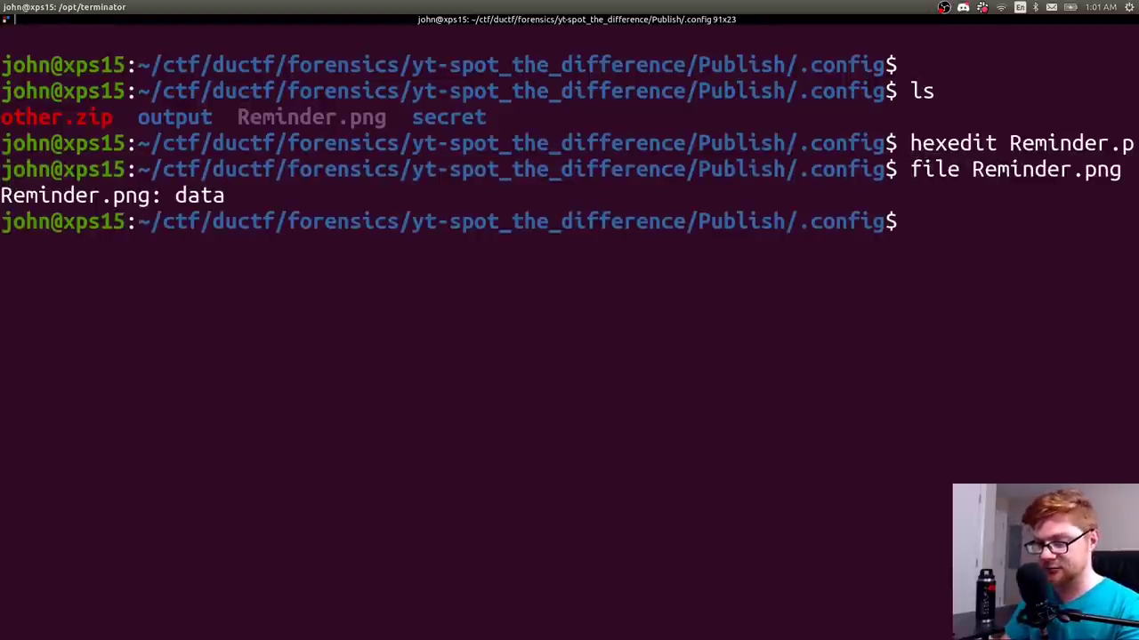
{"action": "key", "text": "Up"}
{"action": "key", "text": "Down"}
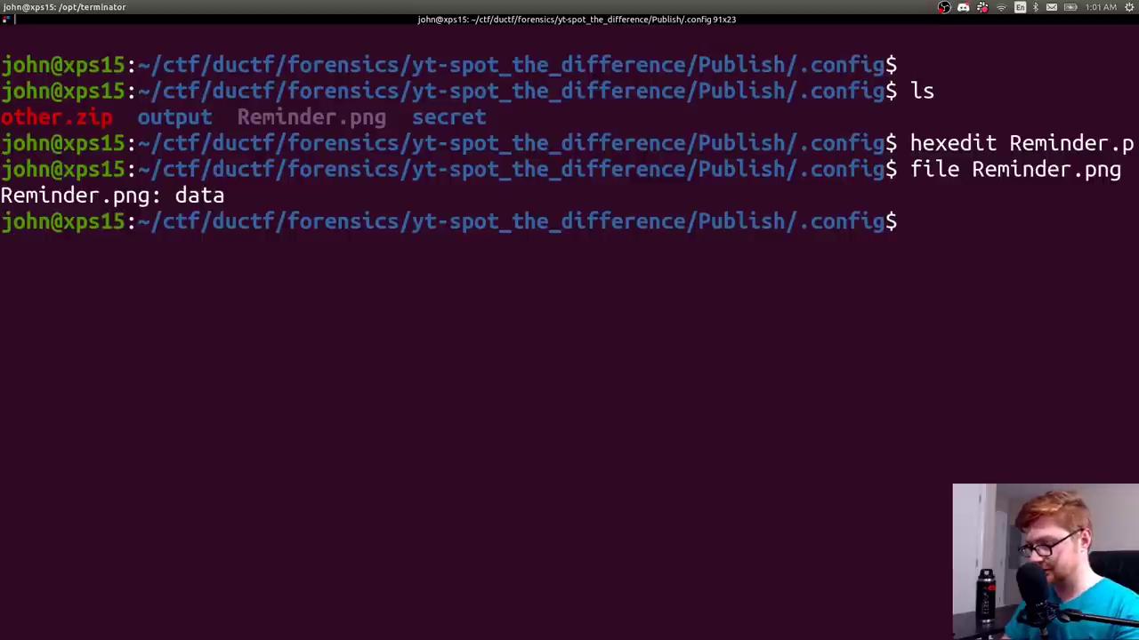
{"action": "type", "text": "ex"}
{"action": "key", "text": "BackSpace"}
{"action": "key", "text": "BackSpace"}
{"action": "type", "text": "hexed"}
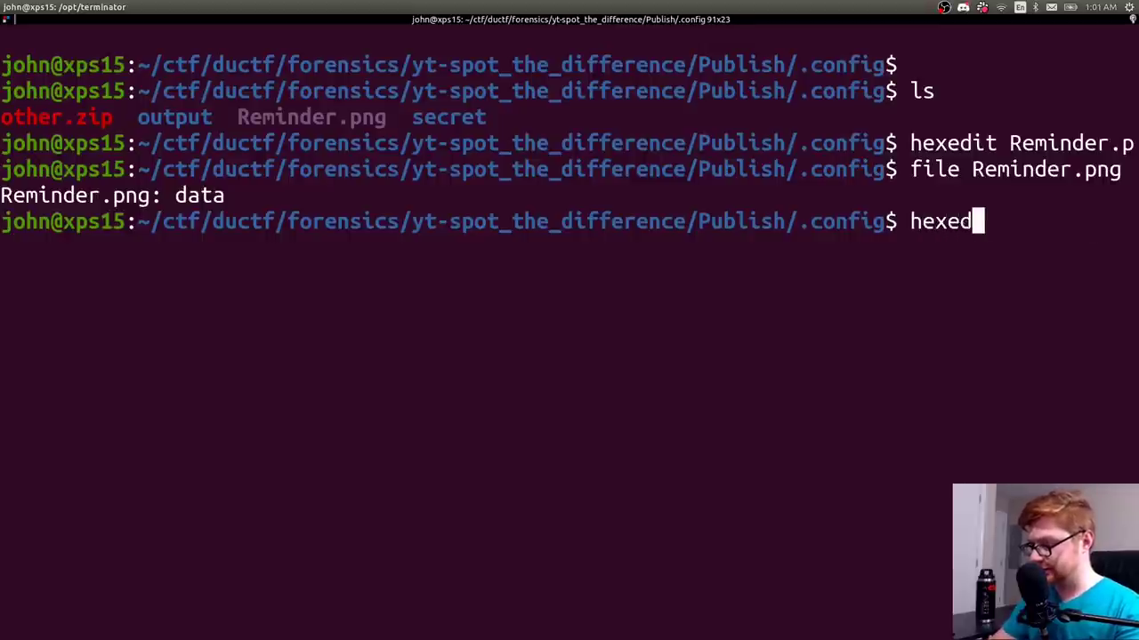
{"action": "key", "text": "BackSpace"}
{"action": "key", "text": "BackSpace"}
{"action": "key", "text": "BackSpace"}
{"action": "key", "text": "BackSpace"}
{"action": "key", "text": "BackSpace"}
{"action": "type", "text": "file Reminder.png"}
{"action": "key", "text": "Return"}
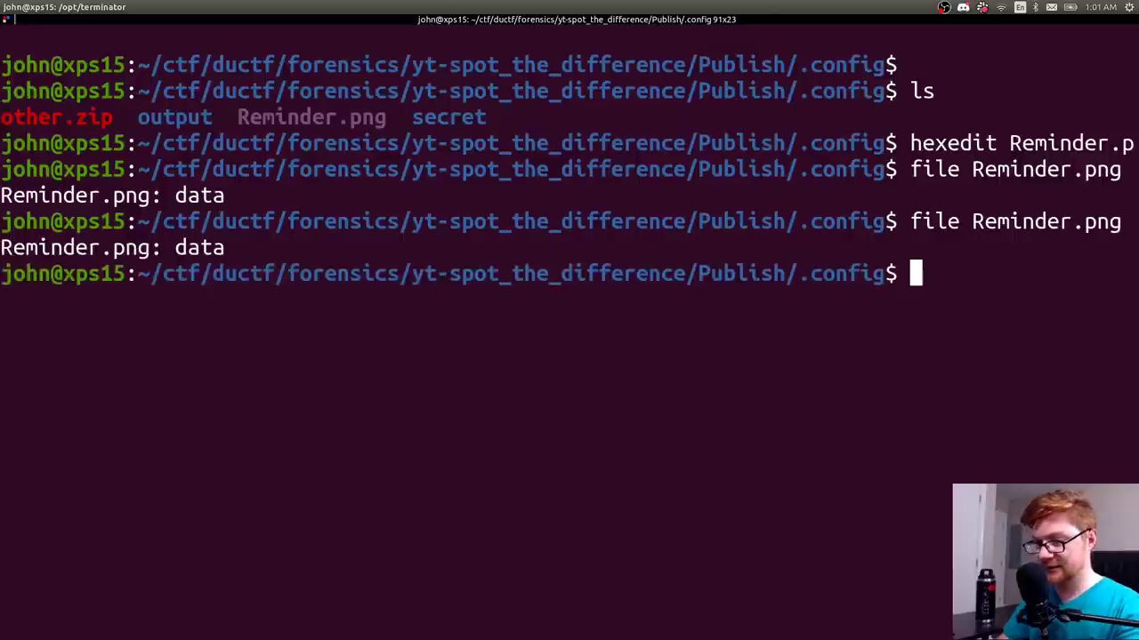
{"action": "type", "text": "eog Reminder.png"}
{"action": "key", "text": "Return"}
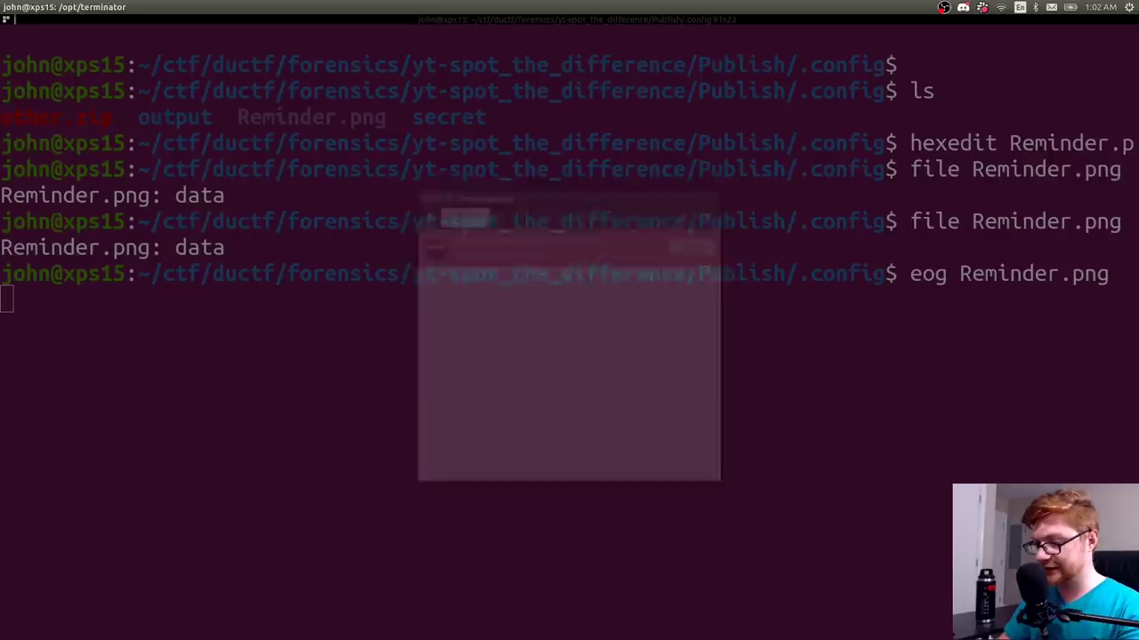
{"action": "key", "text": "ctrl+w"}
- Reopen Reminder.png in hexedit, change the third header byte from 43 to 4e, and save
{"action": "key", "text": "Up"}
{"action": "key", "text": "Up"}
{"action": "key", "text": "Up"}
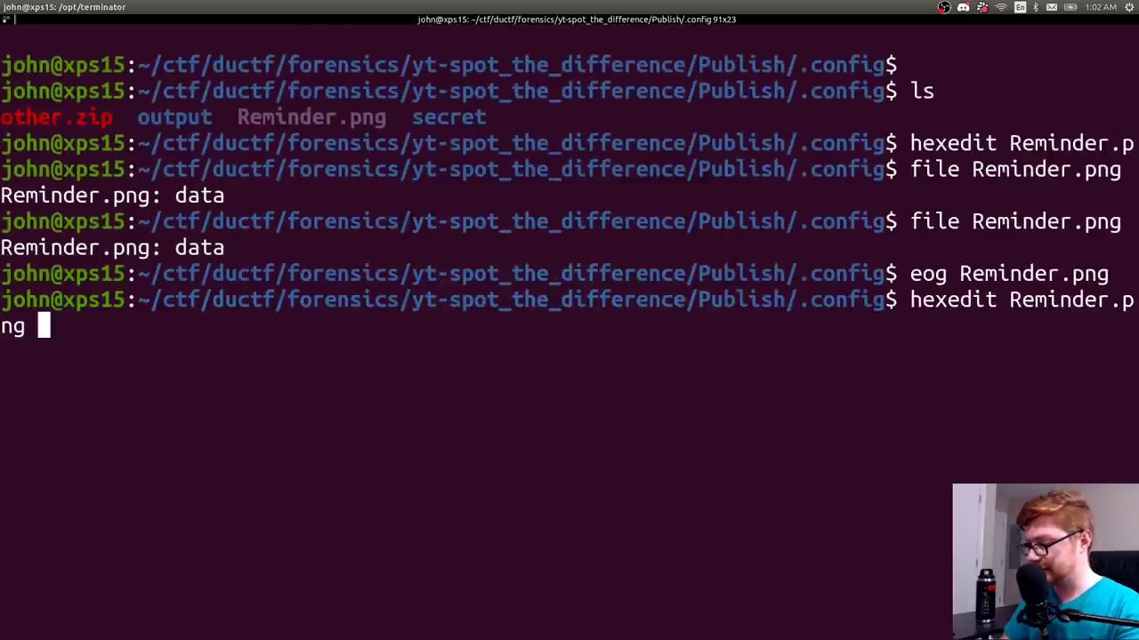
{"action": "key", "text": "Return"}
{"action": "key", "text": "ctrl+super+Left"}
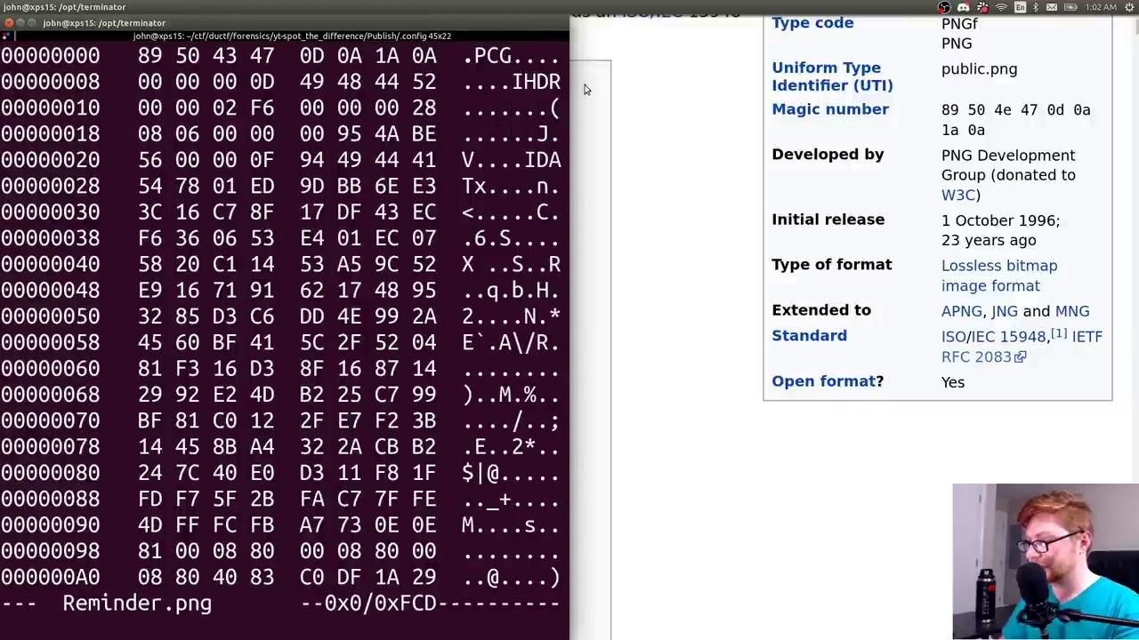
{"action": "key", "text": "Right"}
{"action": "key", "text": "Right"}
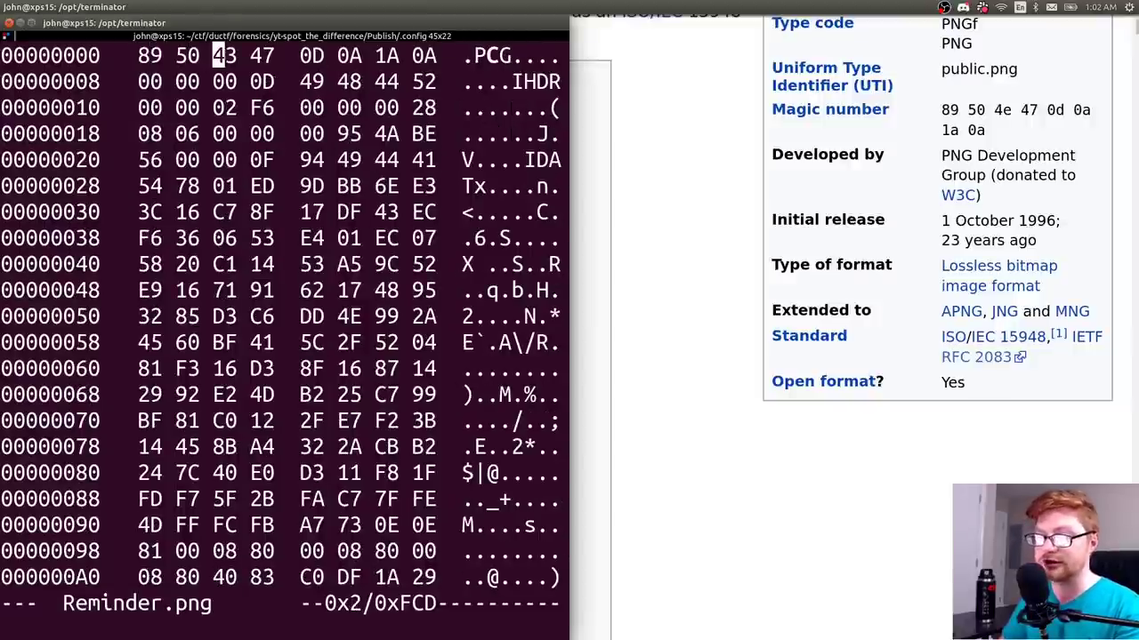
{"action": "type", "text": "4e"}
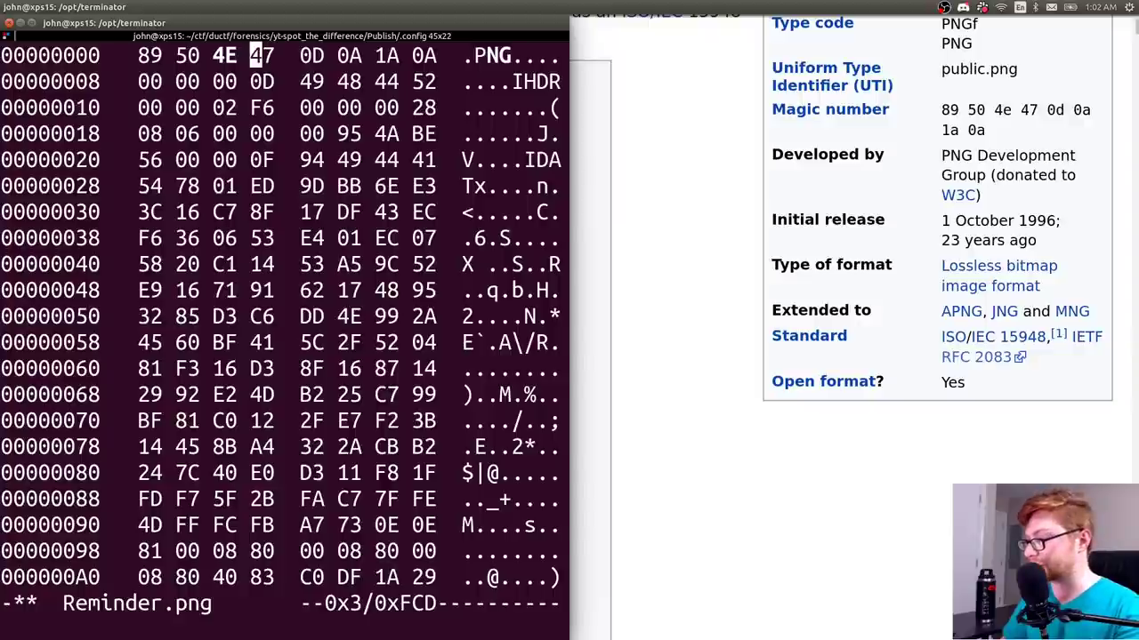
{"action": "key", "text": "Right"}
{"action": "key", "text": "Right"}
{"action": "key", "text": "Right"}
{"action": "key", "text": "Right"}
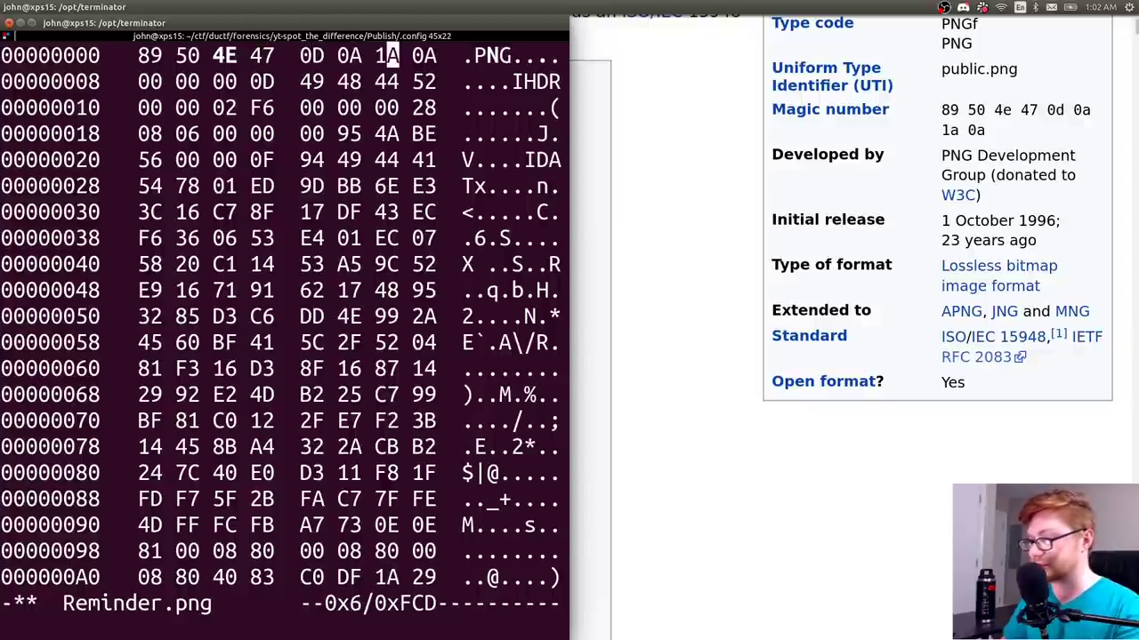
{"action": "key", "text": "ctrl+x"}
{"action": "key", "text": "c"}
{"action": "key", "text": "ctrl+x"}
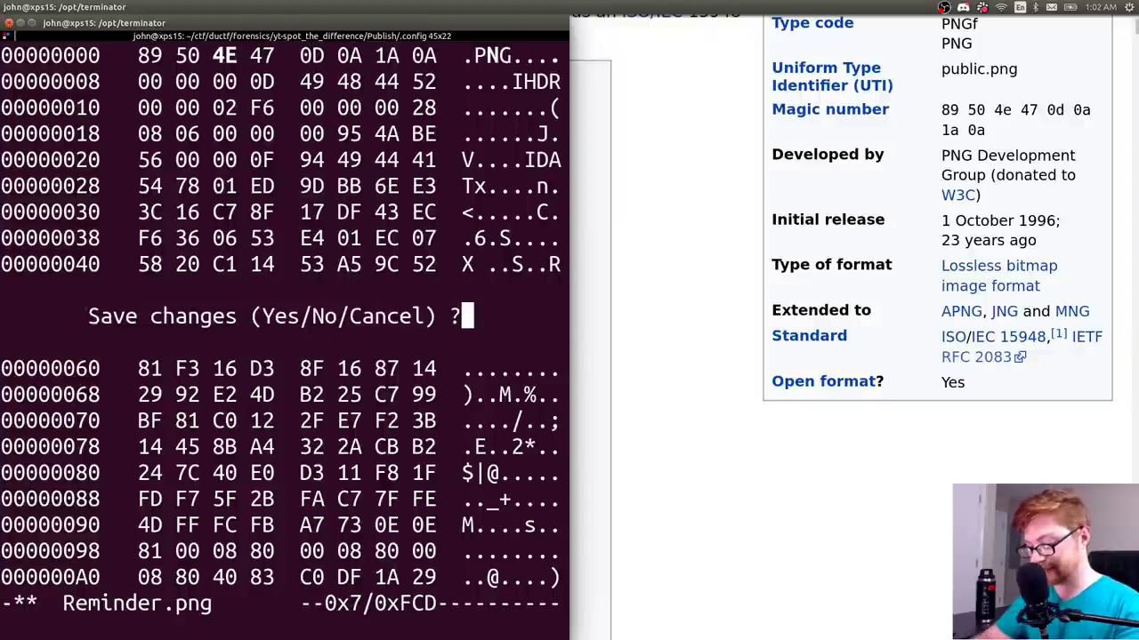
{"action": "key", "text": "c"}
{"action": "key", "text": "ctrl+x"}
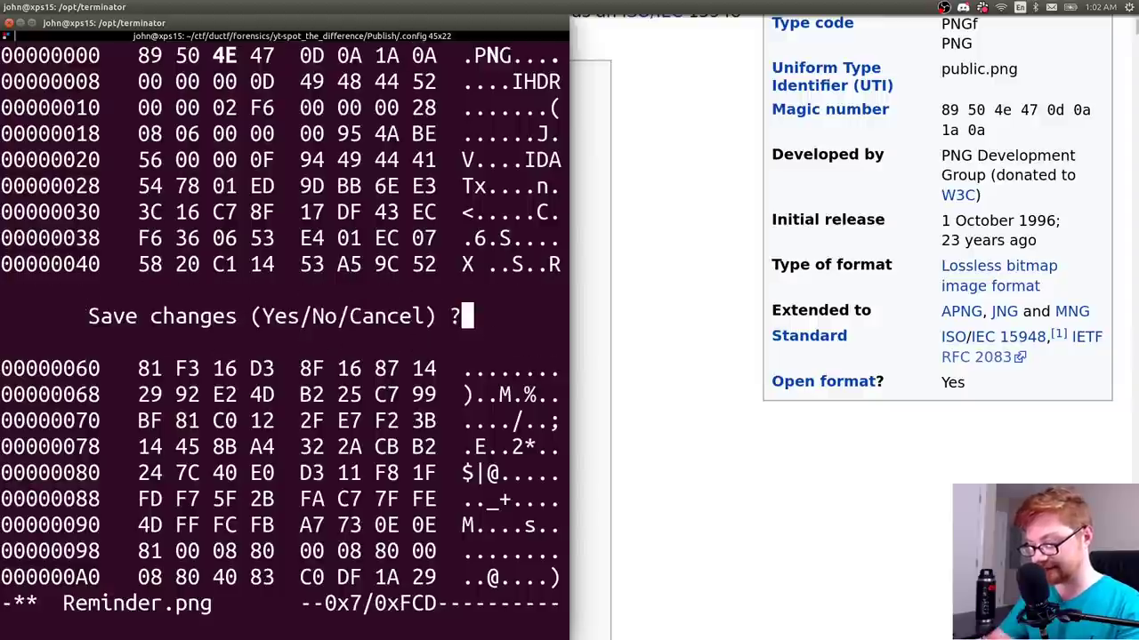
{"action": "key", "text": "n"}
{"action": "key", "text": "super+Up"}
{"action": "key", "text": "ctrl+l"}
{"action": "key", "text": "Up"}
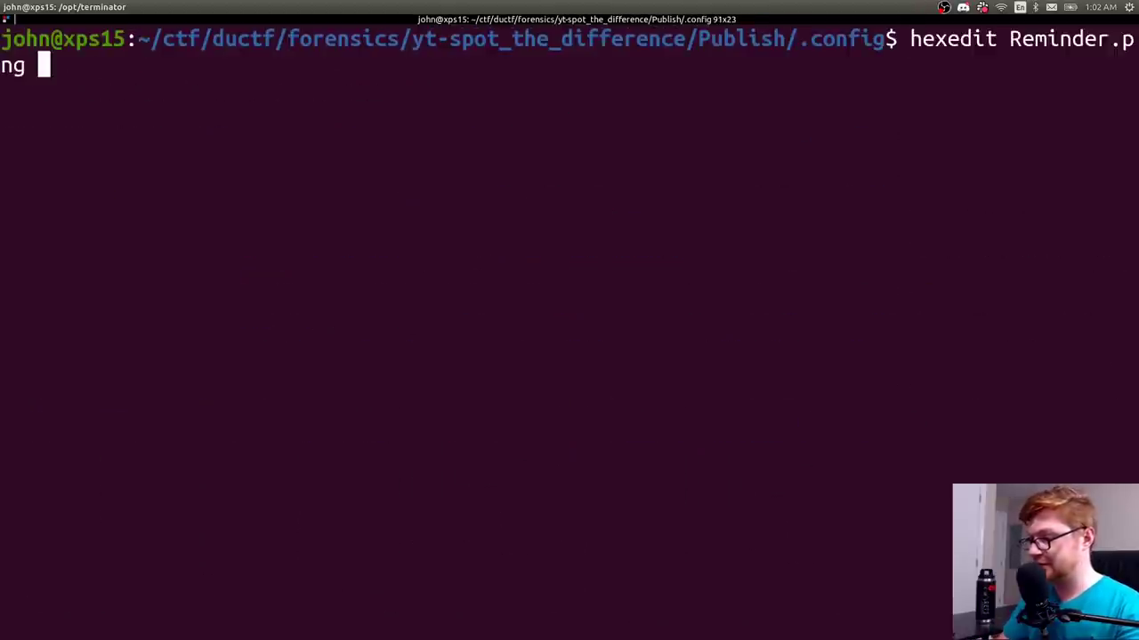
{"action": "key", "text": "Up"}
{"action": "key", "text": "Up"}
- Confirm file reports a 758 x 40 RGBA PNG, then open Reminder.png maximized in eog
{"action": "key", "text": "Return"}
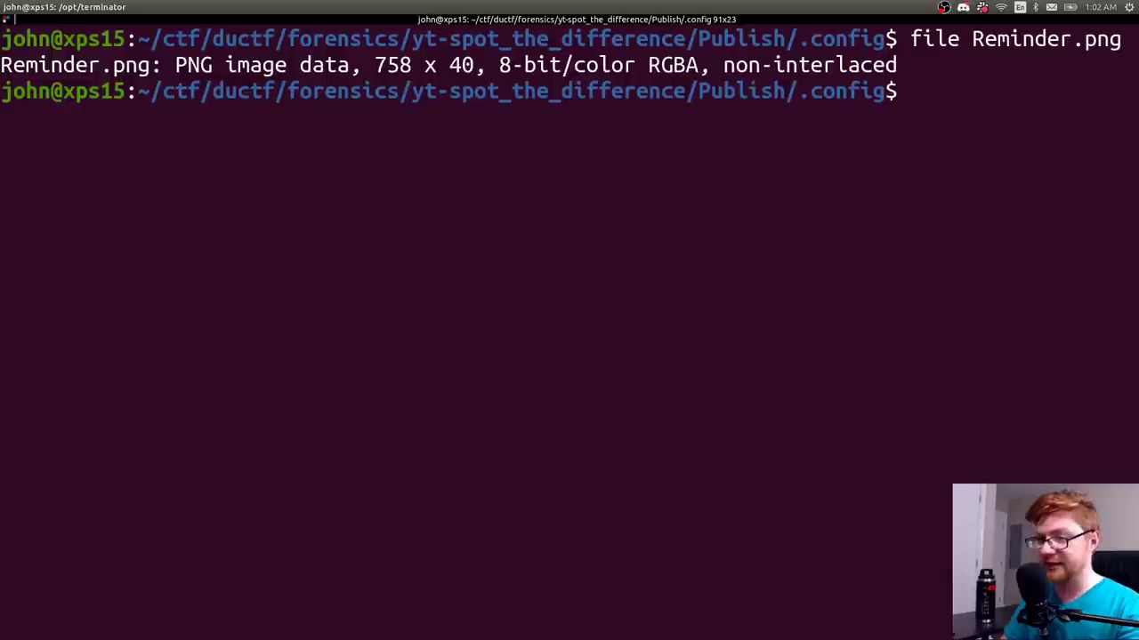
{"action": "type", "text": "eog Rem"}
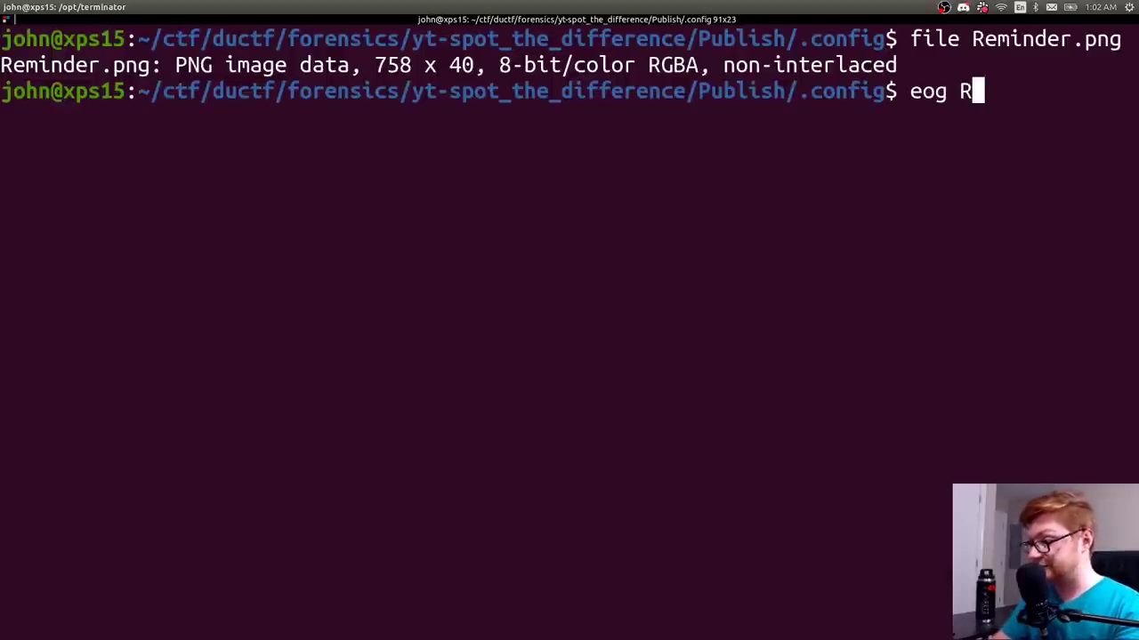
{"action": "key", "text": "Tab"}
{"action": "key", "text": "Return"}
{"action": "key", "text": "super+Up"}
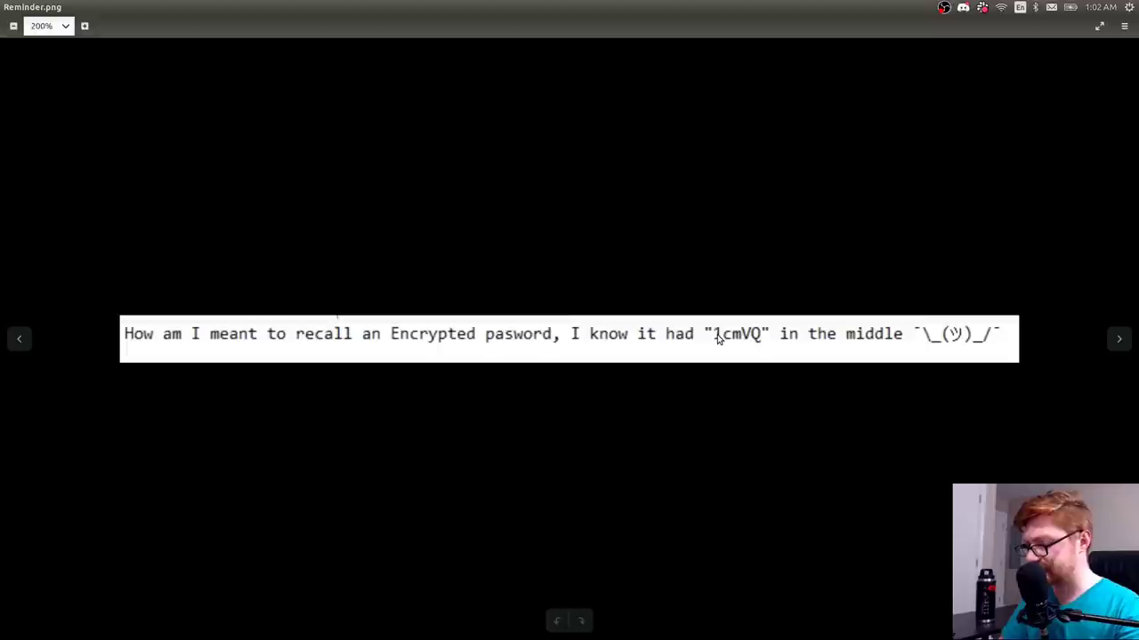
- Read the encrypted-password note in Eye of GNOME, close it, and run ls in .config
{"action": "key", "text": "alt+Tab"}
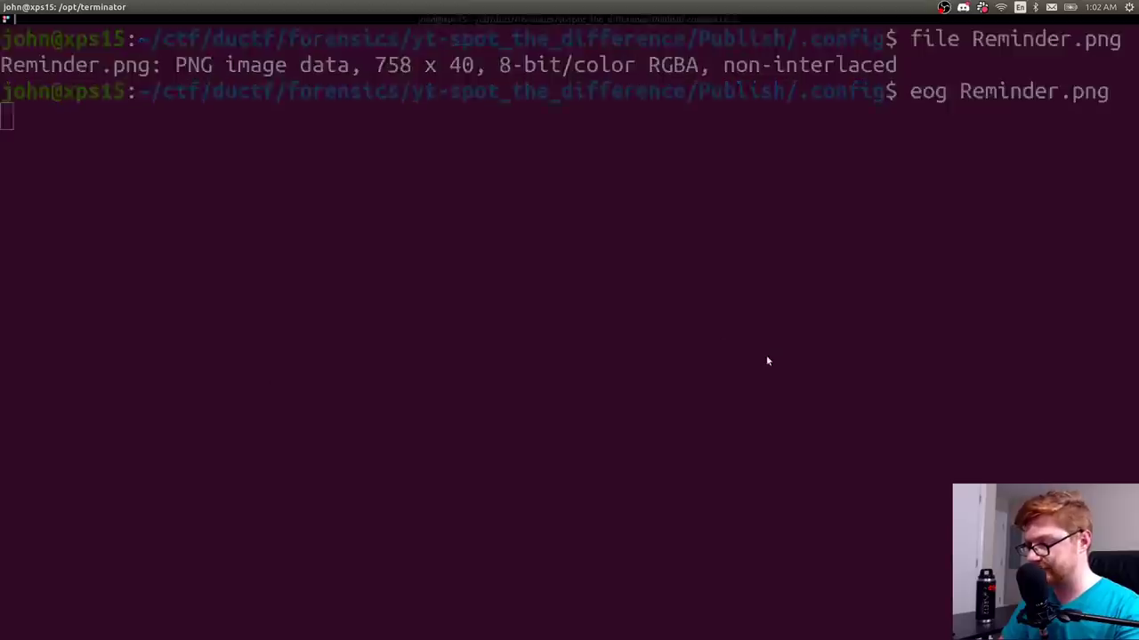
{"action": "key", "text": "alt+Tab"}
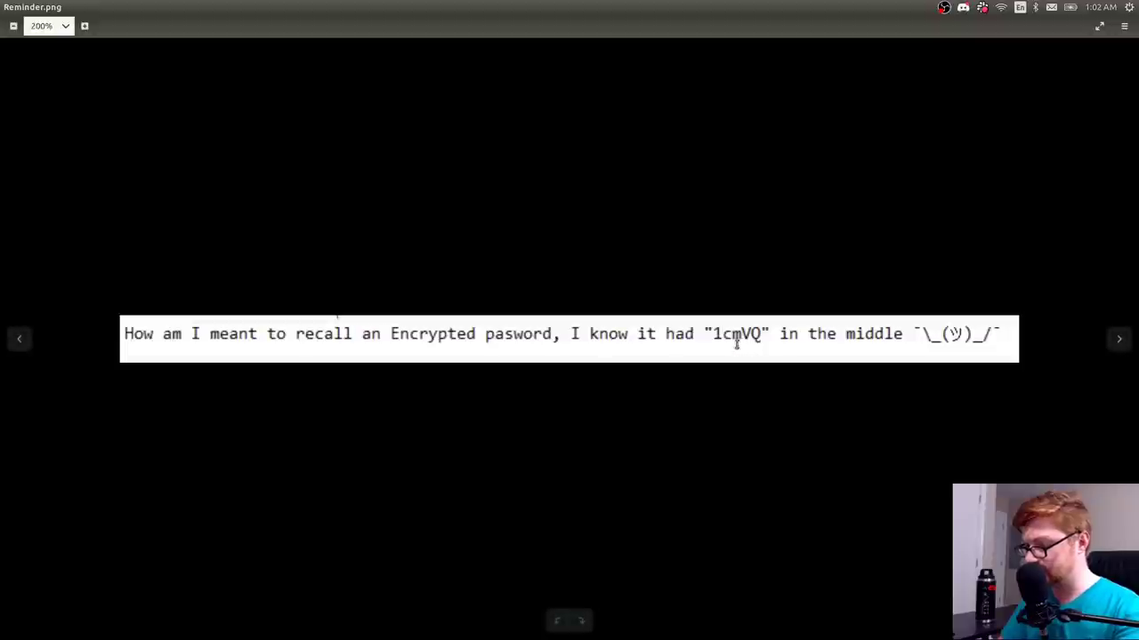
{"action": "key", "text": "ctrl+w"}
{"action": "type", "text": "ls"}
{"action": "key", "text": "Return"}
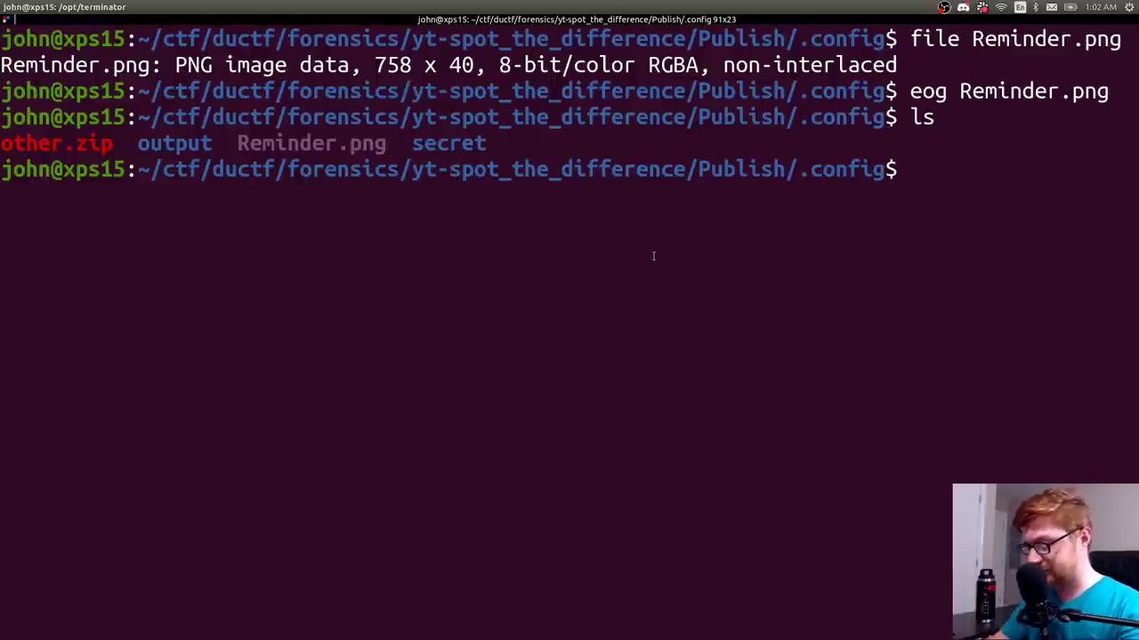
- Change into the secret folder and list its numbered subfolders
{"action": "type", "text": "cd s"}
{"action": "key", "text": "Tab"}
{"action": "key", "text": "Return"}
{"action": "type", "text": "ls"}
{"action": "key", "text": "Return"}
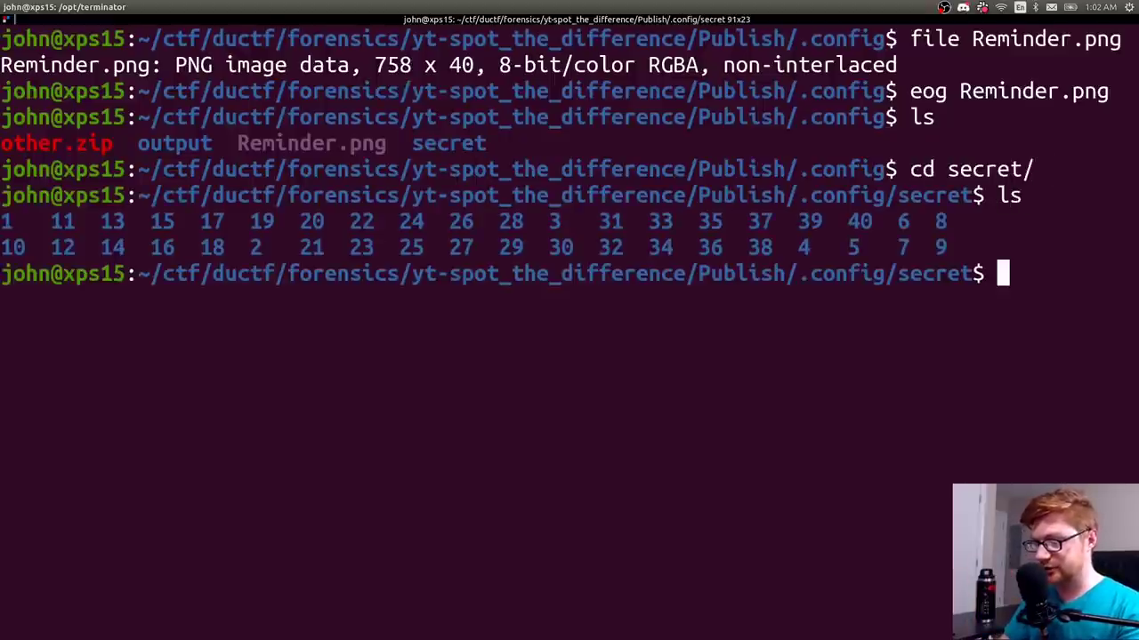
{"action": "left_click_drag", "start_coordinate": [952, 250], "coordinate": [4, 222]}
{"action": "left_click", "coordinate": [4, 223]}
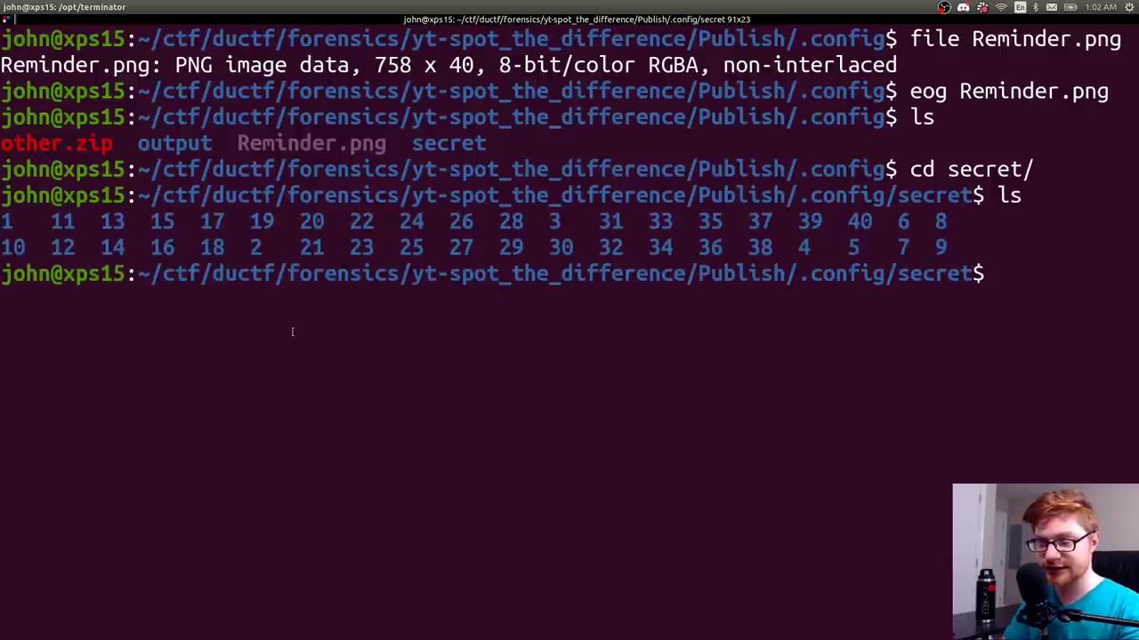
- Run find to list the 1.txt–40.txt files in every numbered subfolder and review the output
{"action": "type", "text": "find"}
{"action": "key", "text": "Return"}
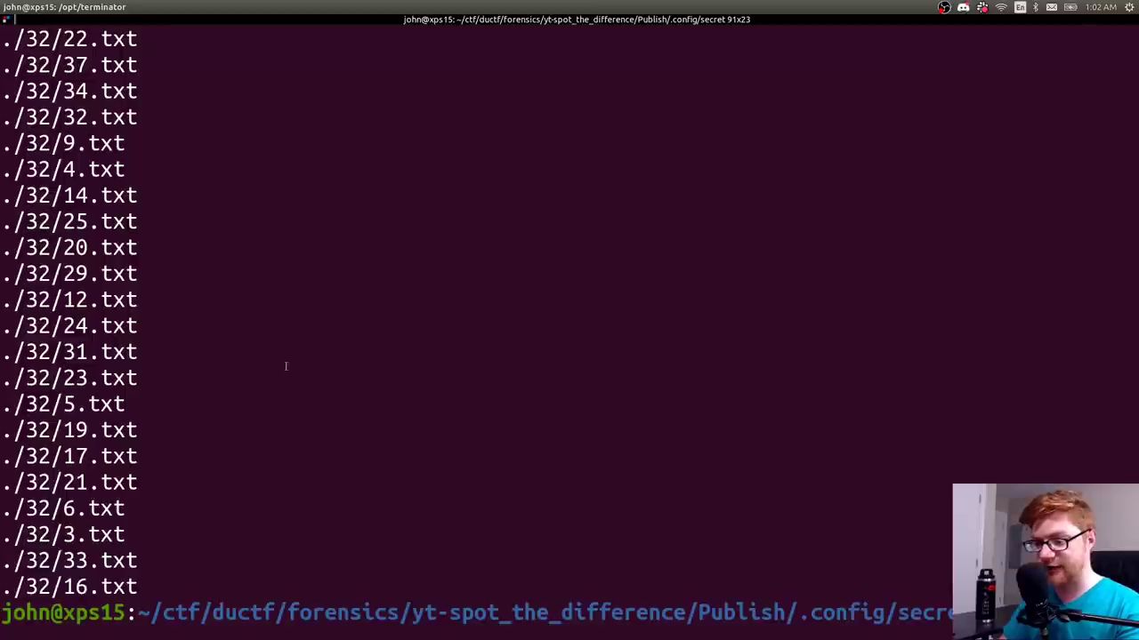
{"action": "scroll", "coordinate": [286, 366], "scroll_direction": "up", "scroll_amount": 3}
{"action": "key", "text": "ctrl+l"}
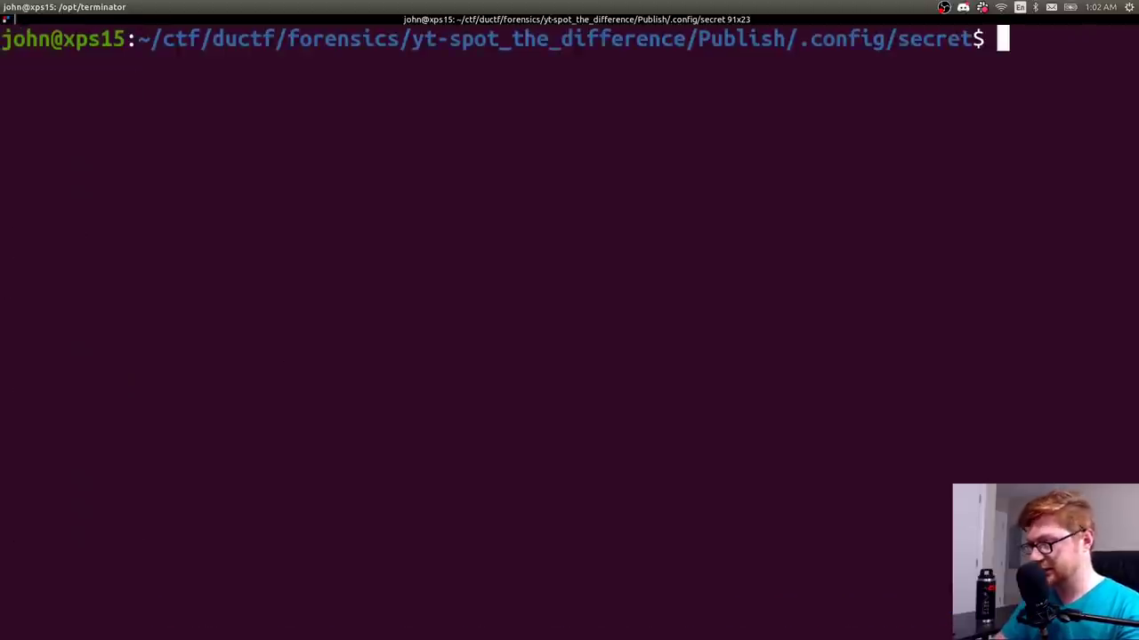
{"action": "type", "text": "find"}
{"action": "key", "text": "Return"}
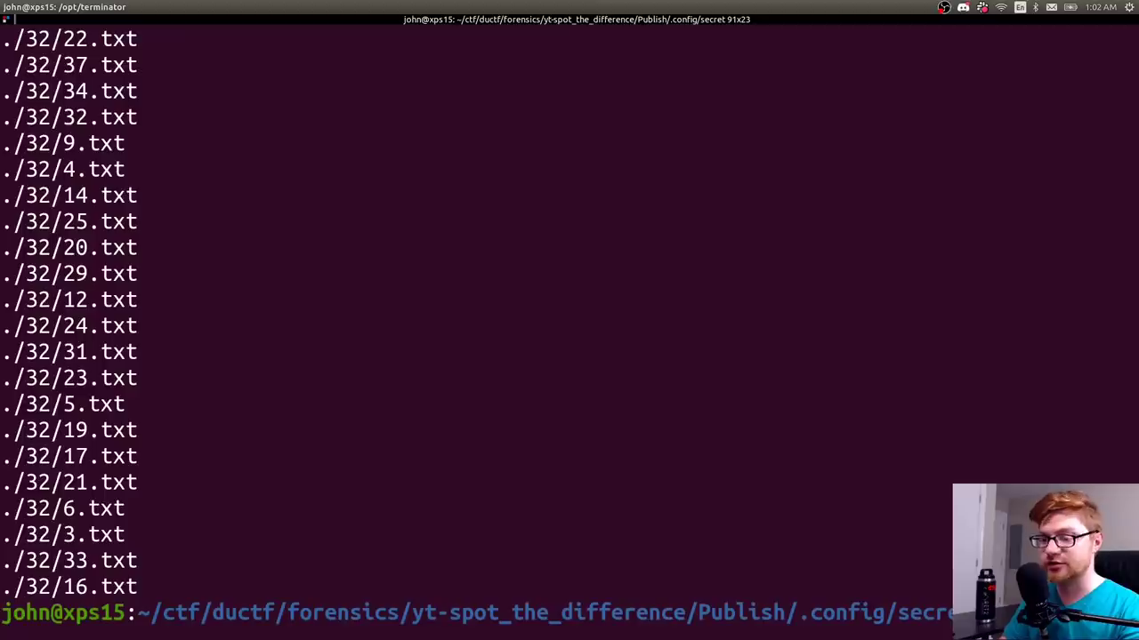
{"action": "scroll", "coordinate": [151, 532], "scroll_direction": "up", "scroll_amount": 20}
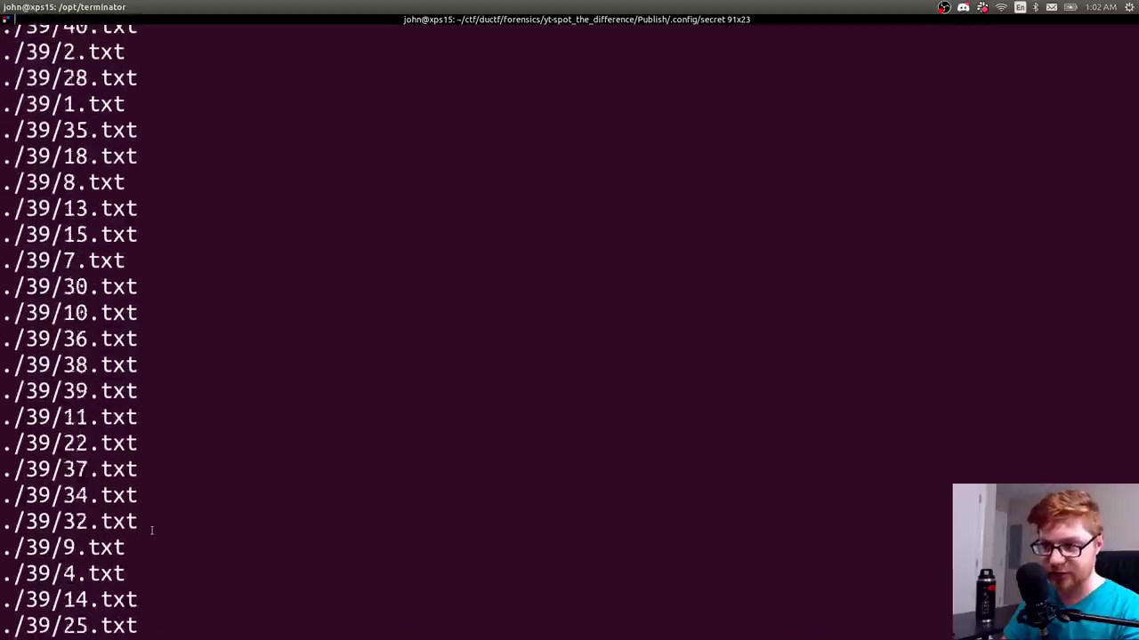
{"action": "scroll", "coordinate": [151, 531], "scroll_direction": "up", "scroll_amount": 20}
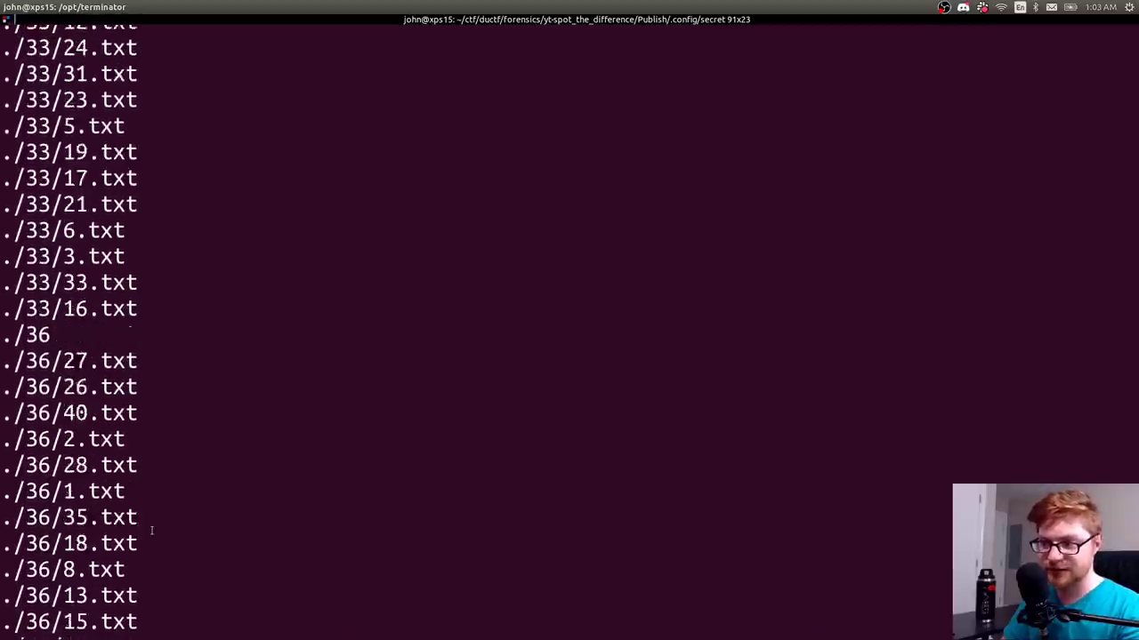
{"action": "scroll", "coordinate": [152, 531], "scroll_direction": "up", "scroll_amount": 20}
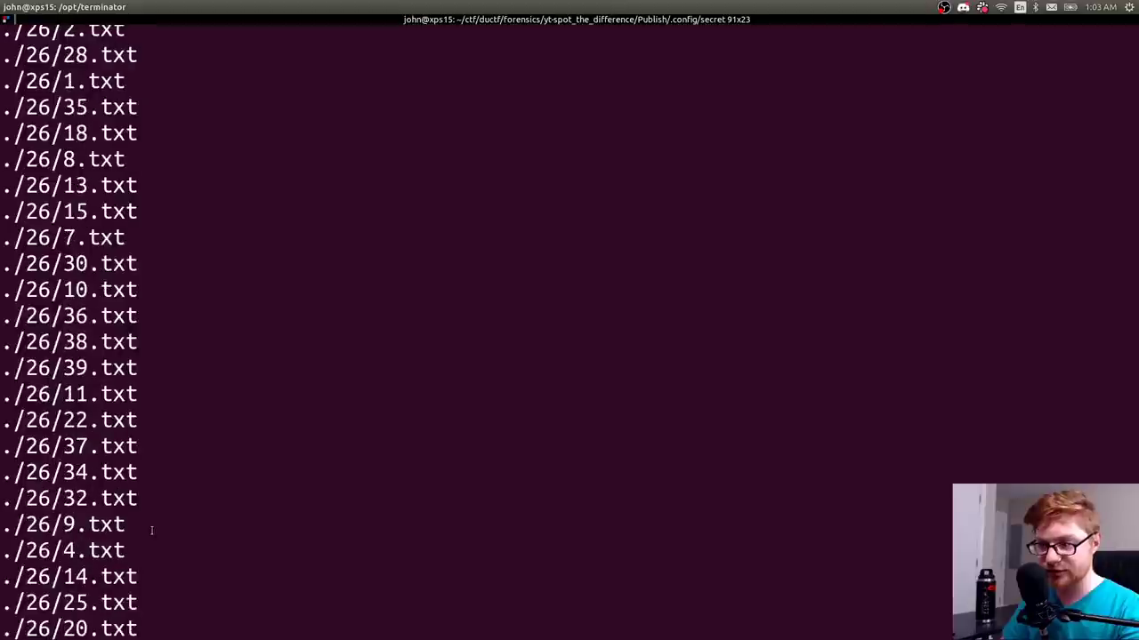
{"action": "scroll", "coordinate": [152, 531], "scroll_direction": "up", "scroll_amount": 15}
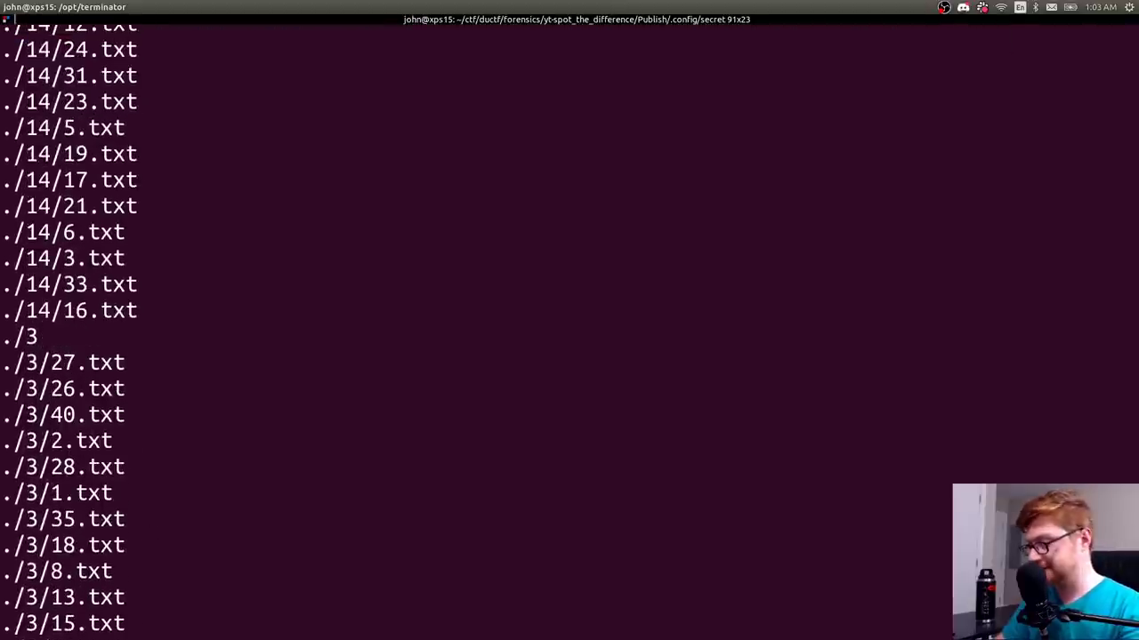
{"action": "key", "text": "ctrl+l"}
{"action": "type", "text": "find |"}
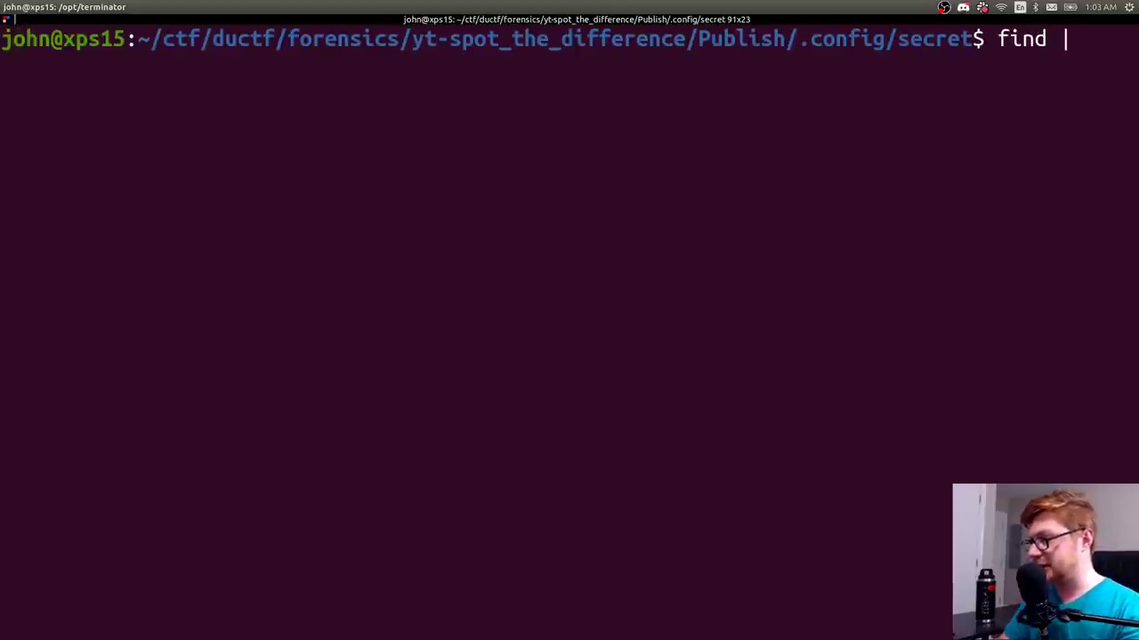
{"action": "type", "text": " xargs cat"}
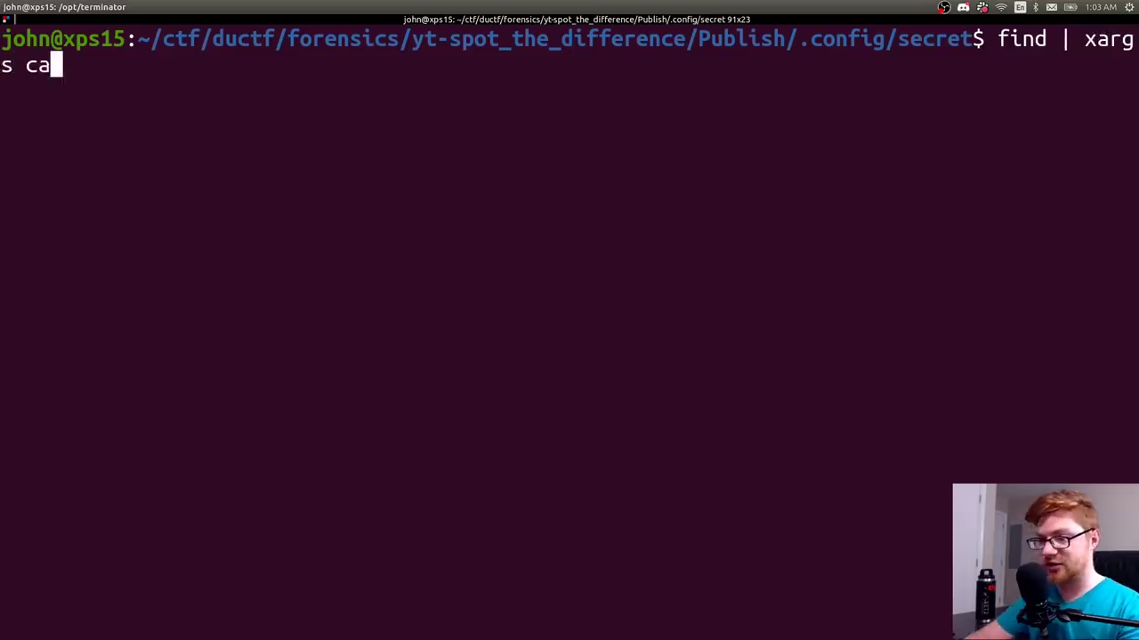
- Print the contents of every secret text file with find | xargs cat and scroll through it
{"action": "key", "text": "Return"}
{"action": "scroll", "coordinate": [66, 551], "scroll_direction": "up", "scroll_amount": 15}
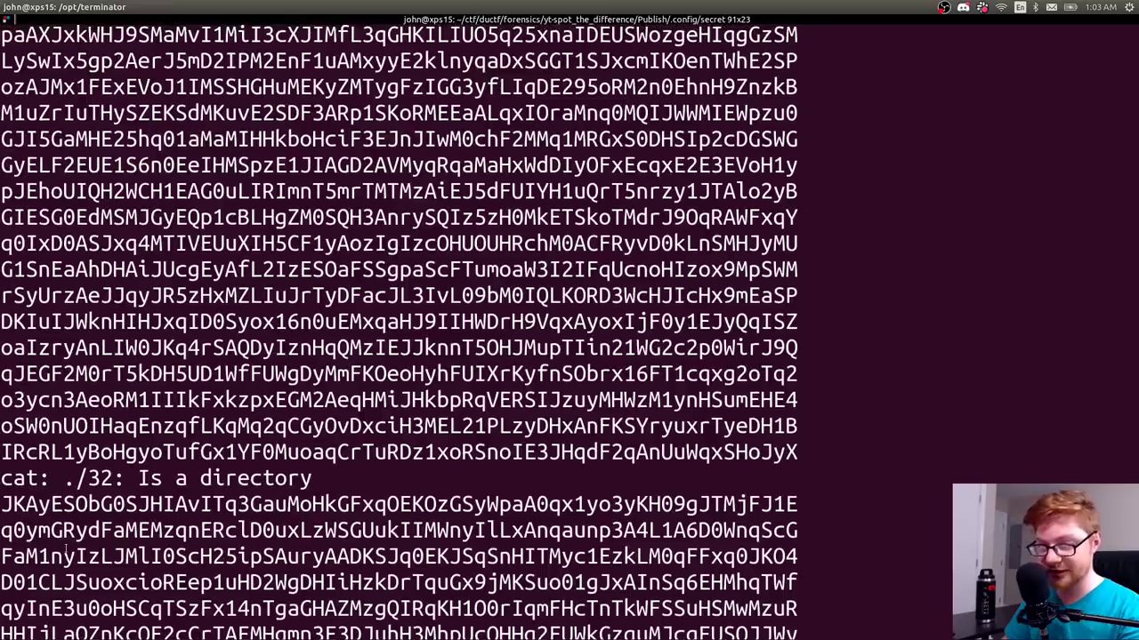
{"action": "scroll", "coordinate": [66, 552], "scroll_direction": "up", "scroll_amount": 5}
{"action": "triple_click", "coordinate": [50, 498]}
{"action": "scroll", "coordinate": [50, 498], "scroll_direction": "up", "scroll_amount": 1}
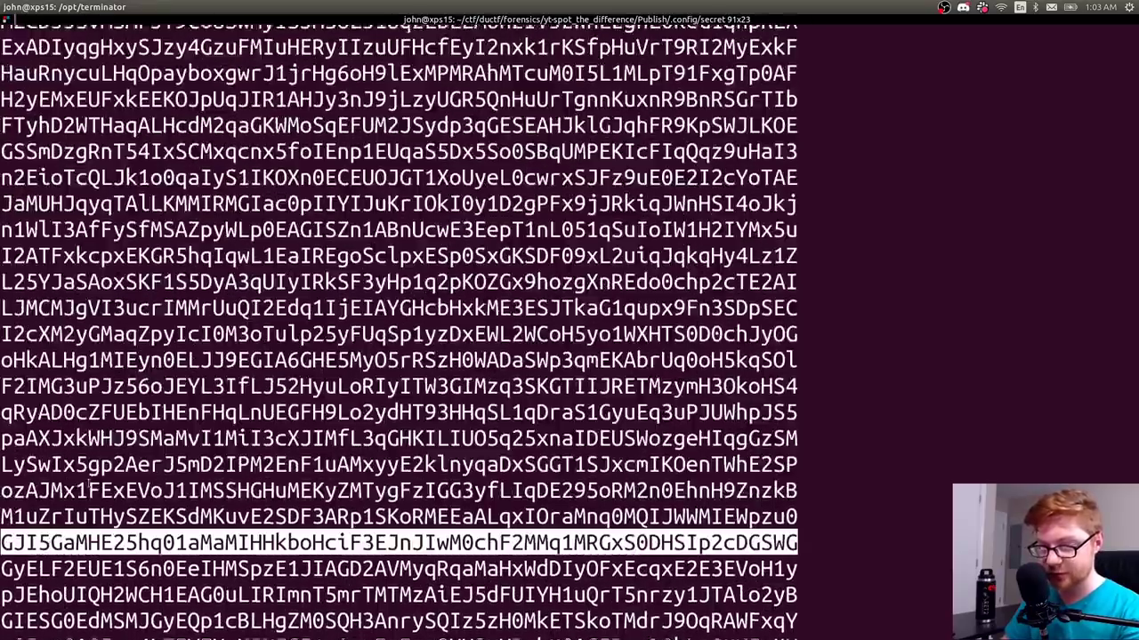
{"action": "scroll", "coordinate": [89, 488], "scroll_direction": "up", "scroll_amount": 5}
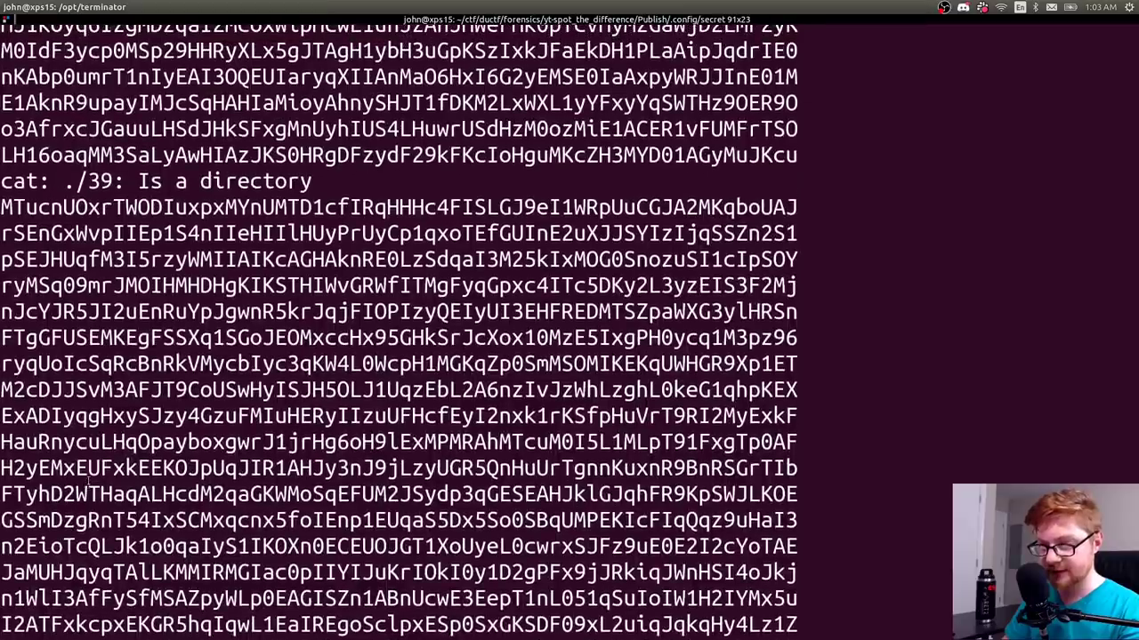
{"action": "scroll", "coordinate": [89, 480], "scroll_direction": "up", "scroll_amount": 1}
{"action": "key", "text": "ctrl+l"}
- List all files under the secret folder again with find
{"action": "type", "text": "find"}
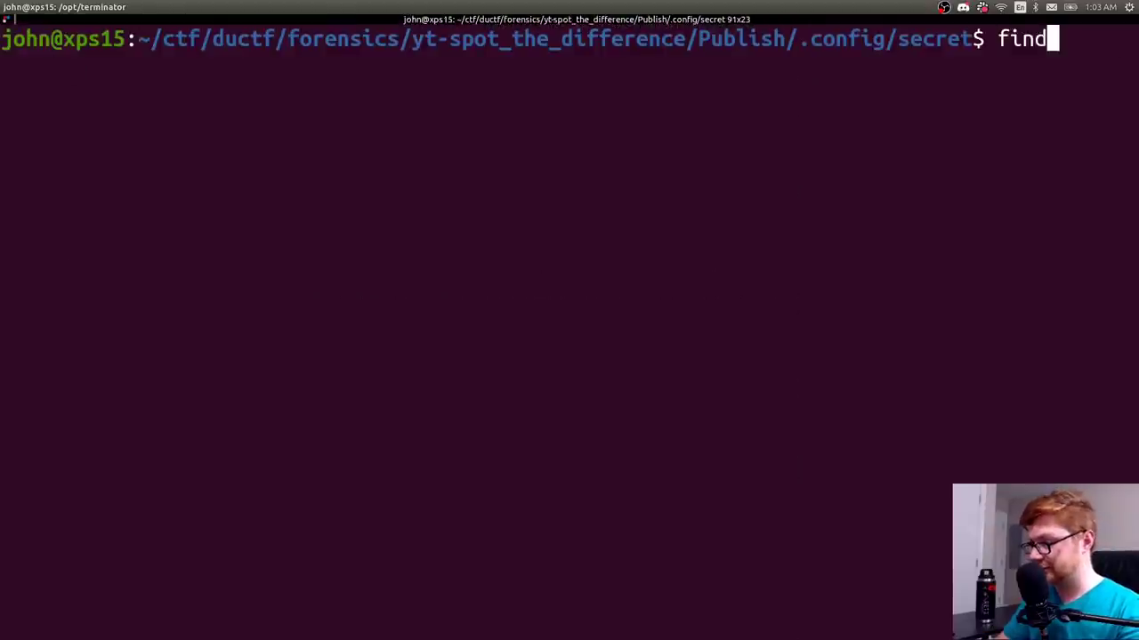
{"action": "key", "text": "BackSpace"}
{"action": "key", "text": "BackSpace"}
{"action": "key", "text": "BackSpace"}
{"action": "key", "text": "BackSpace"}
{"action": "type", "text": "ls"}
{"action": "key", "text": "Up"}
{"action": "key", "text": "Up"}
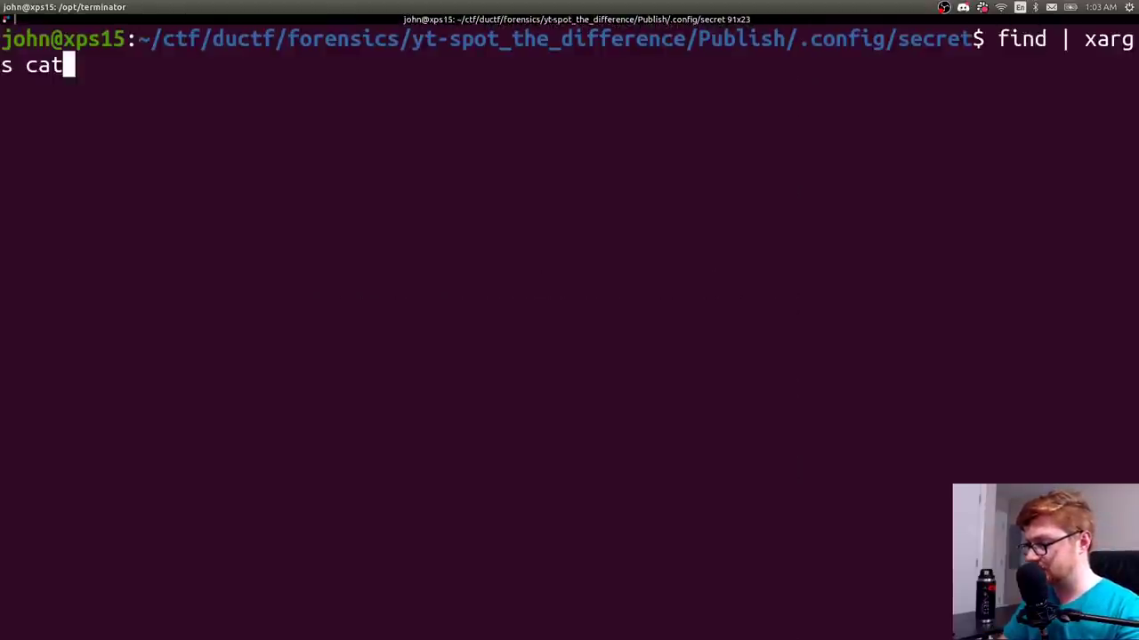
{"action": "key", "text": "Down"}
{"action": "key", "text": "Down"}
{"action": "key", "text": "BackSpace"}
{"action": "key", "text": "BackSpace"}
{"action": "type", "text": "find"}
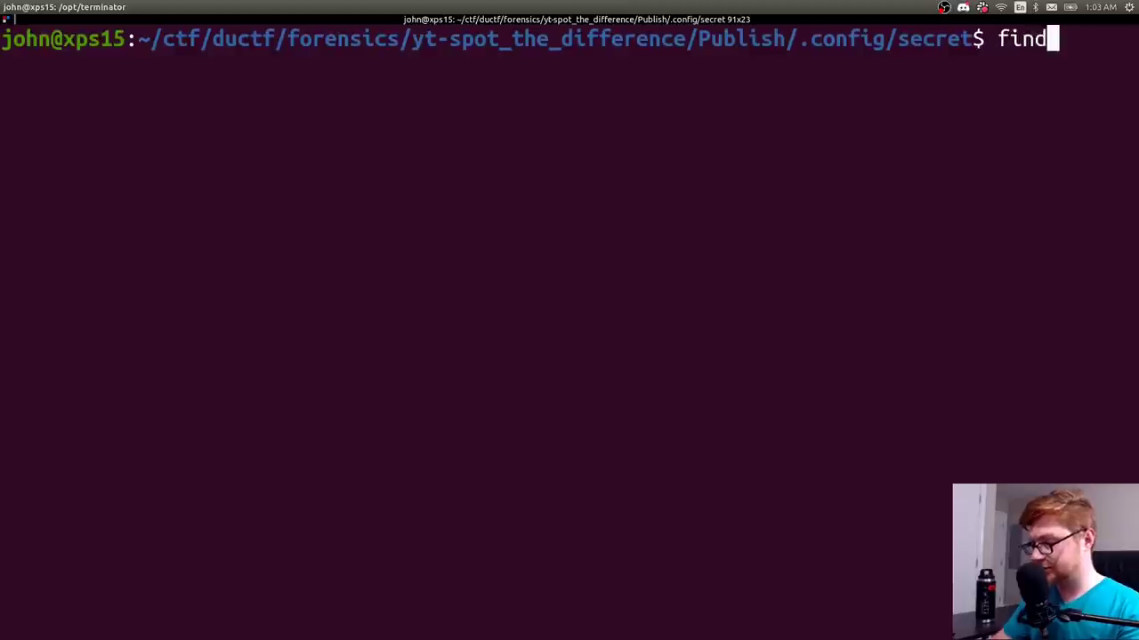
{"action": "key", "text": "Return"}
- Print the single random-looking line stored in ./32/6.txt with cat
{"action": "double_click", "coordinate": [42, 514]}
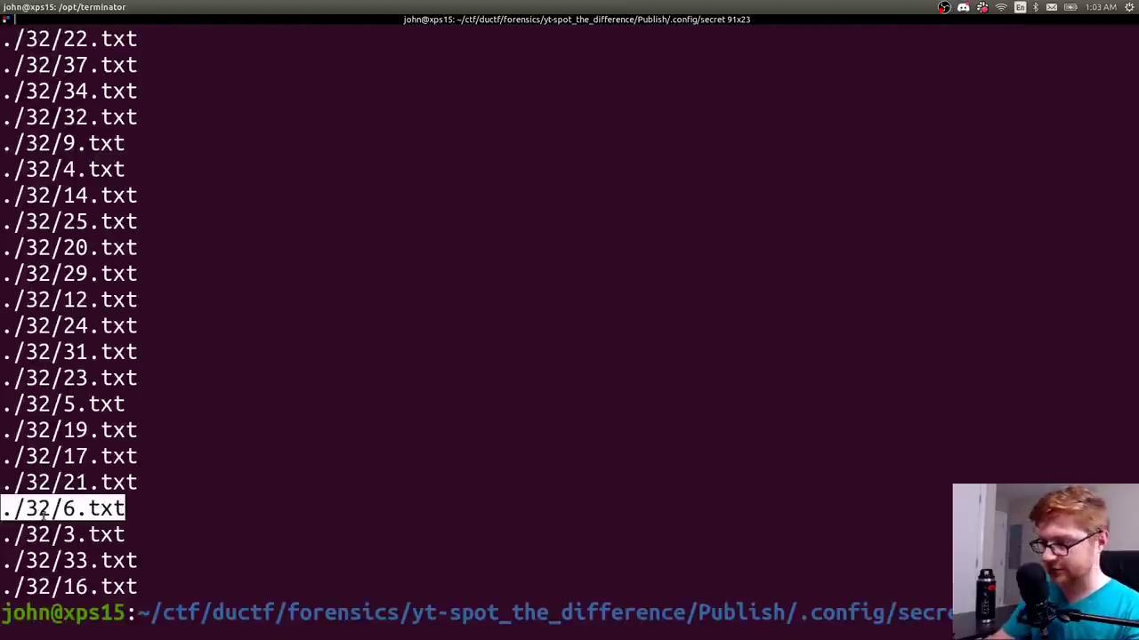
{"action": "key", "text": "ctrl+l"}
{"action": "type", "text": "cat"}
{"action": "type", "text": "./32/6.txt"}
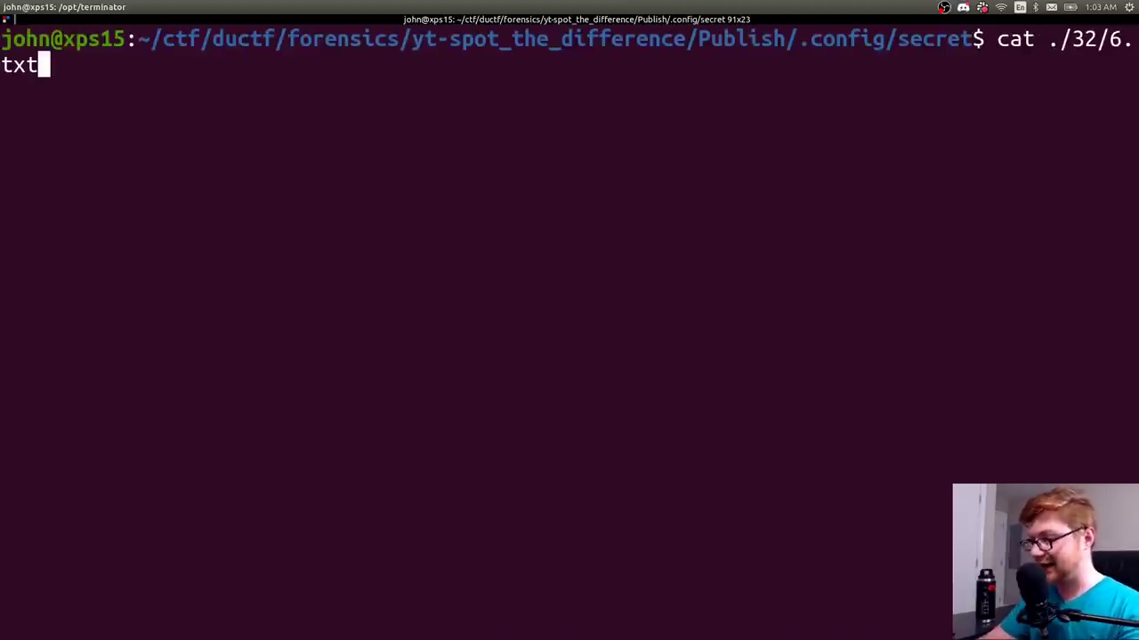
{"action": "key", "text": "Return"}
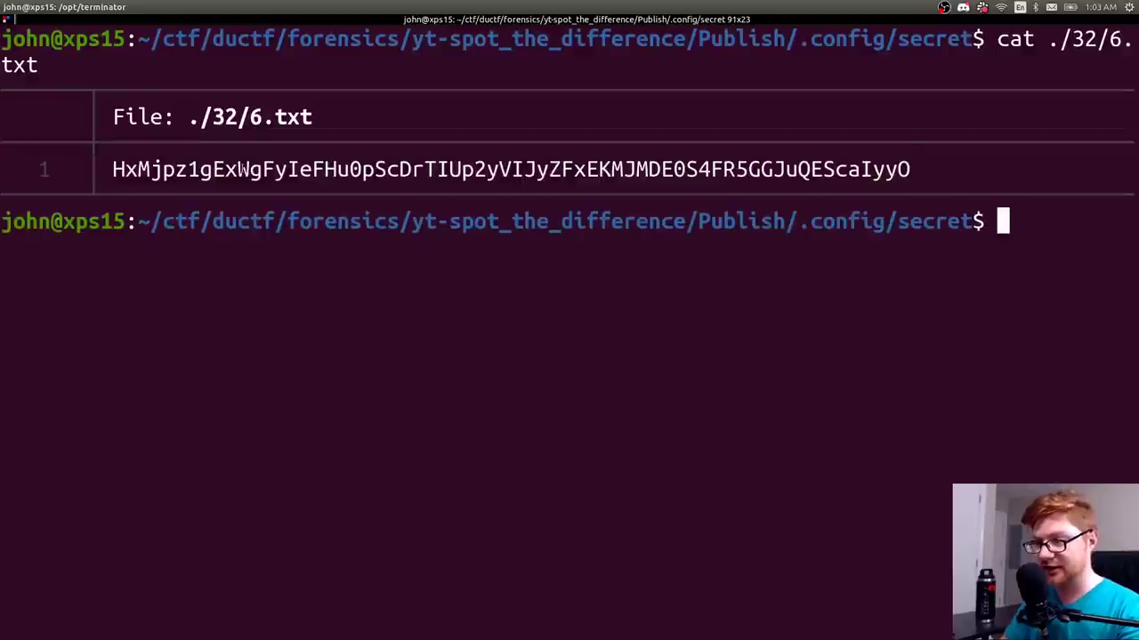
{"action": "double_click", "coordinate": [242, 169]}
{"action": "left_click", "coordinate": [316, 223]}
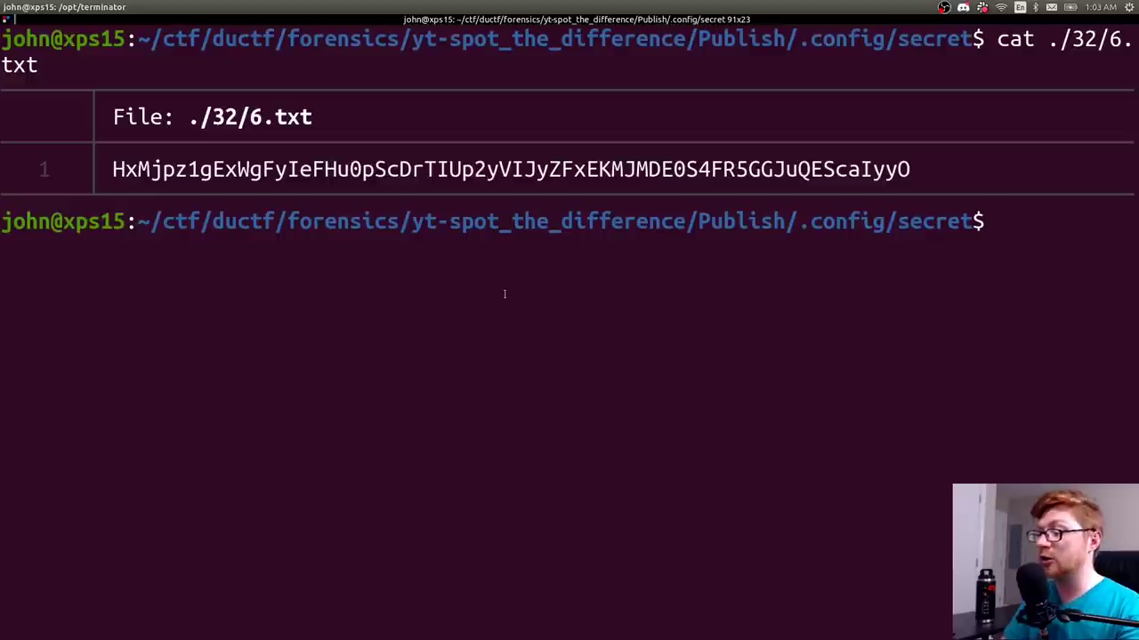
{"action": "scroll", "coordinate": [503, 294], "scroll_direction": "up", "scroll_amount": 10}
{"action": "scroll", "coordinate": [503, 293], "scroll_direction": "down", "scroll_amount": 10}
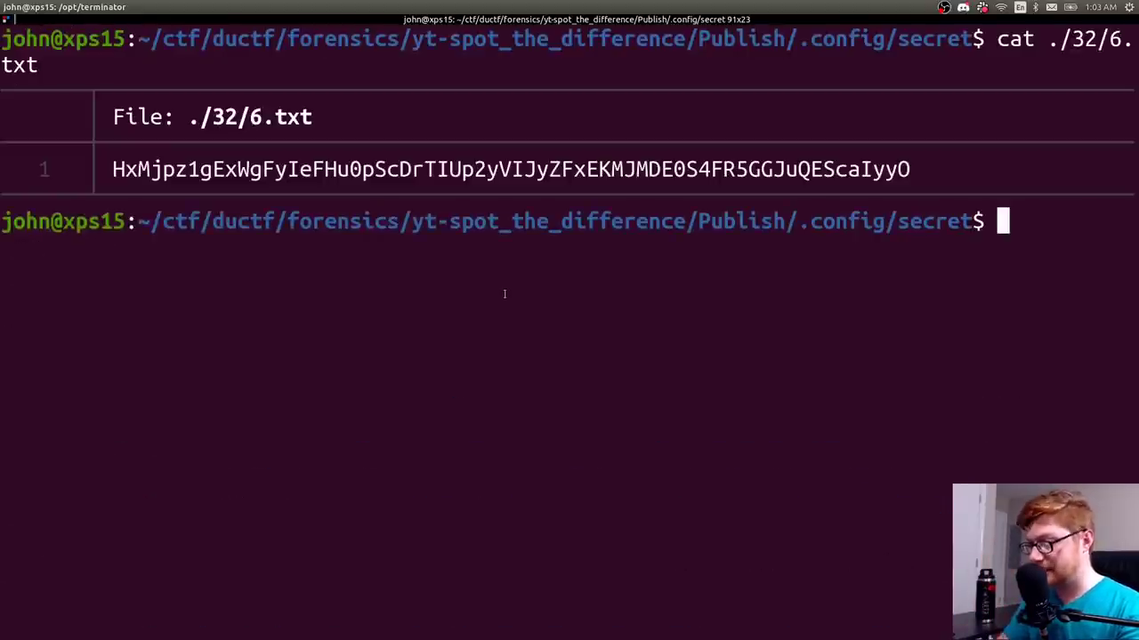
{"action": "type", "text": "eog ../Re"}
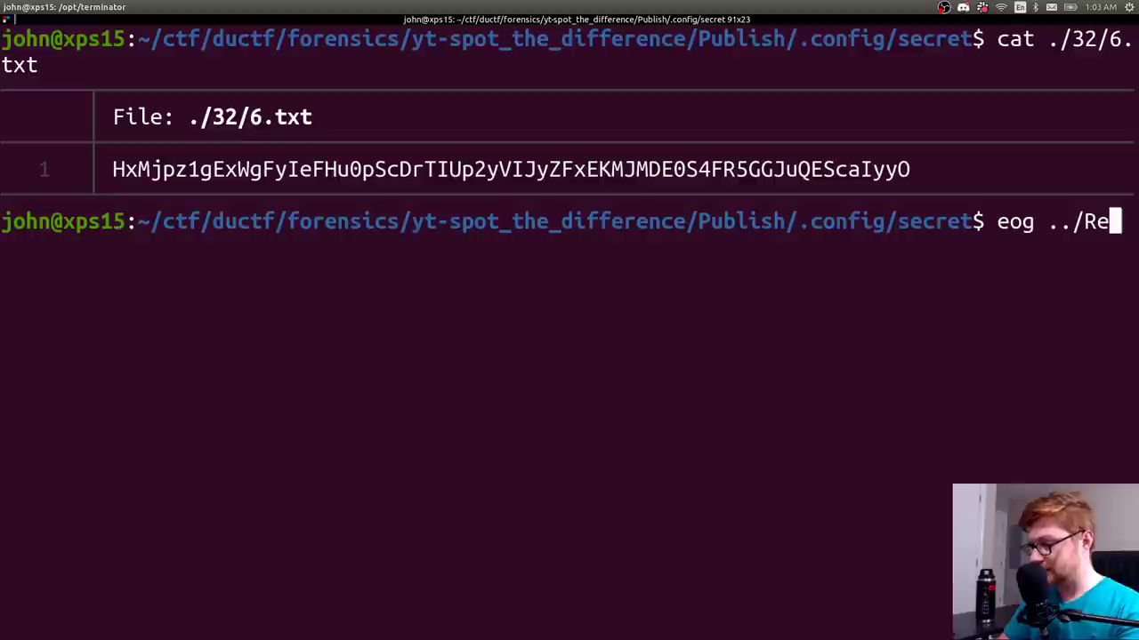
{"action": "key", "text": "Tab"}
{"action": "key", "text": "Return"}
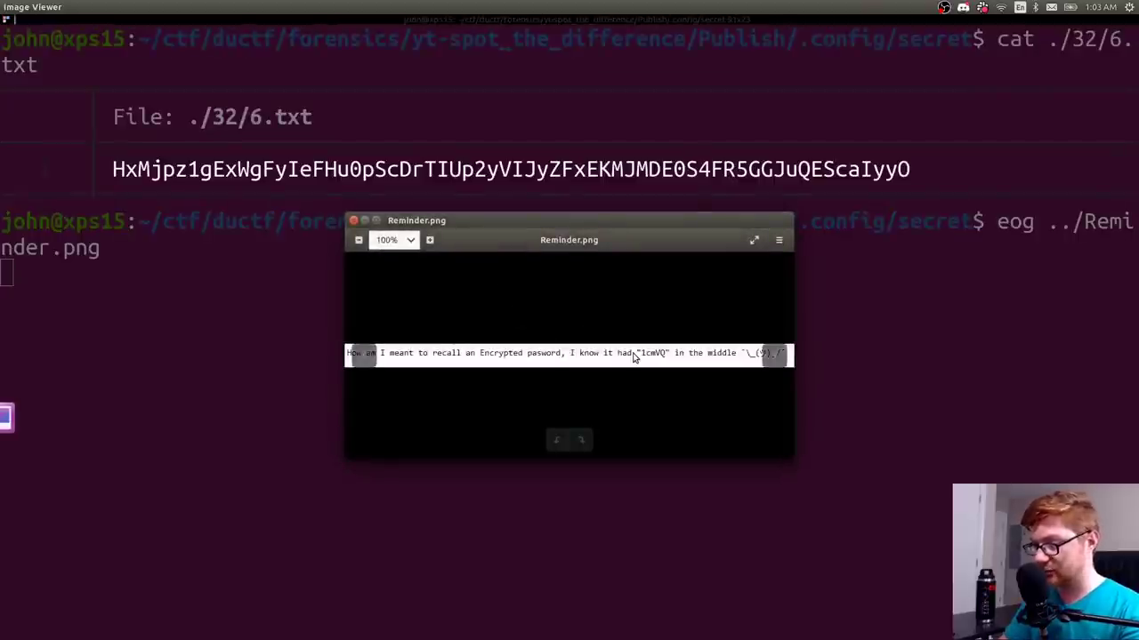
{"action": "key", "text": "super+Up"}
{"action": "scroll", "coordinate": [634, 356], "scroll_direction": "up", "scroll_amount": 2}
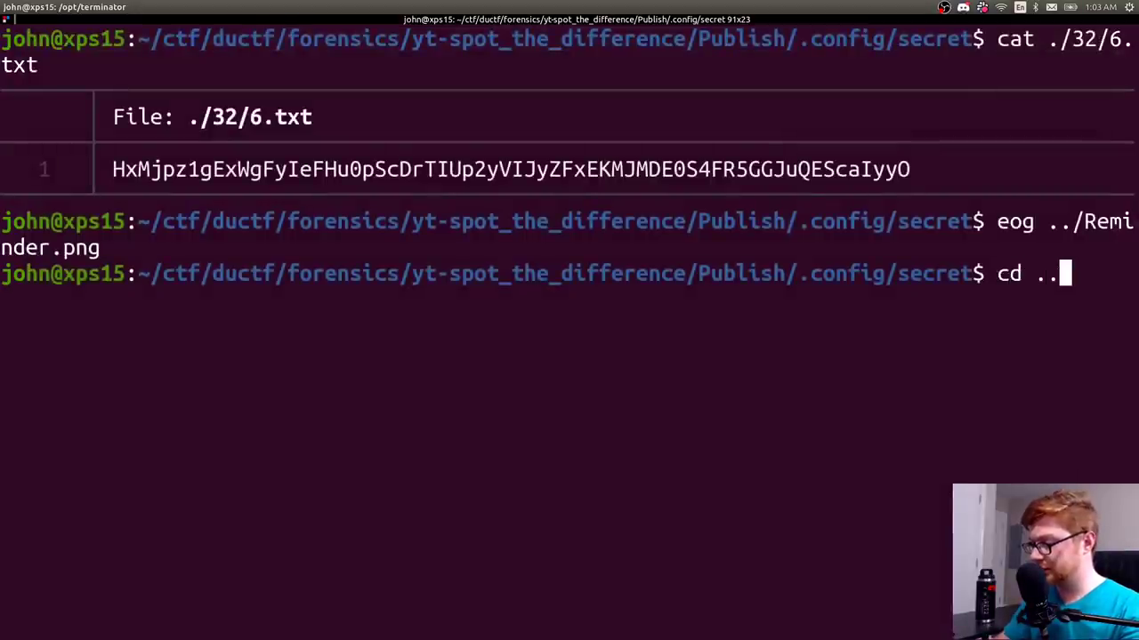
{"action": "key", "text": "BackSpace"}
{"action": "key", "text": "BackSpace"}
{"action": "key", "text": "BackSpace"}
{"action": "key", "text": "BackSpace"}
{"action": "key", "text": "BackSpace"}
- List the secret folder's numbered folders and files, then print every file's contents
{"action": "key", "text": "ctrl+l"}
{"action": "type", "text": "ls"}
{"action": "key", "text": "Return"}
{"action": "type", "text": "find ."}
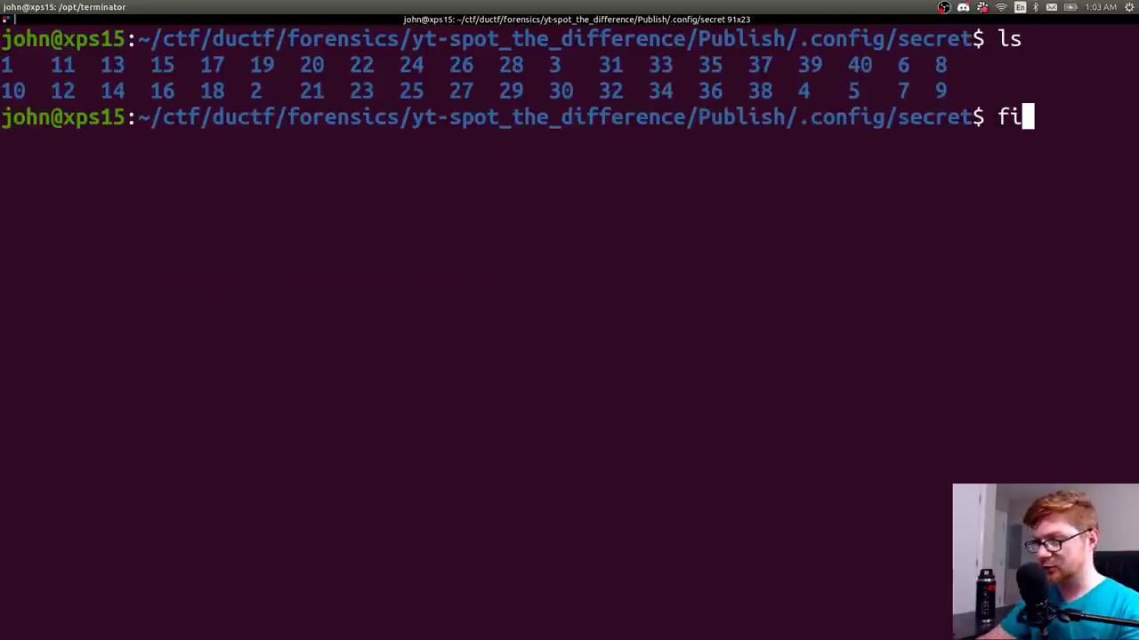
{"action": "key", "text": "Return"}
{"action": "type", "text": "s "}
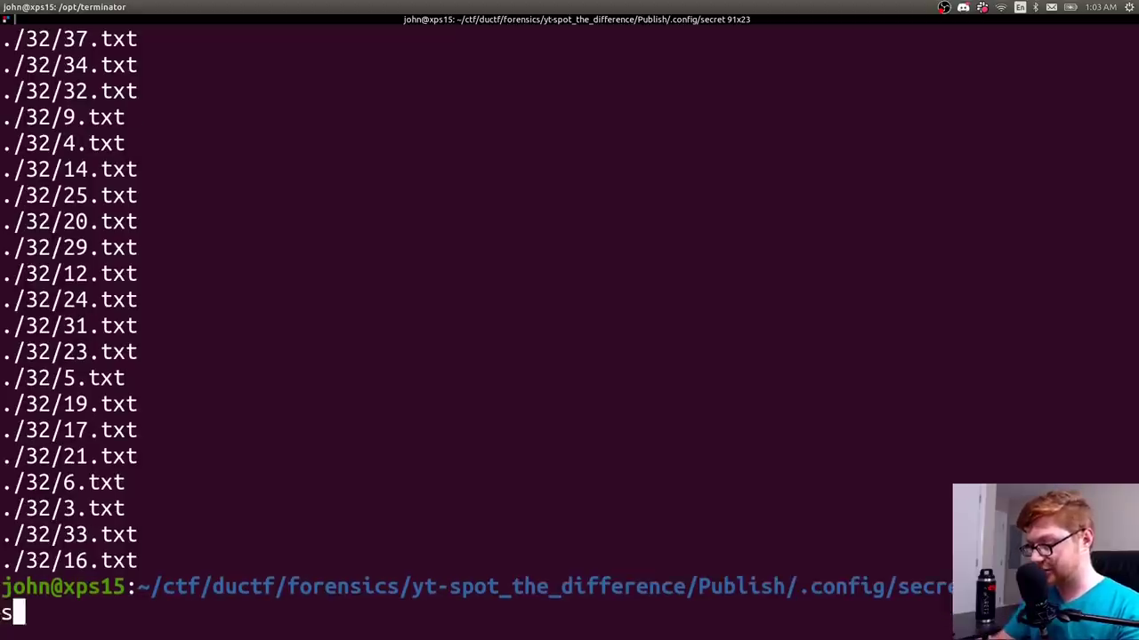
{"action": "type", "text": "card"}
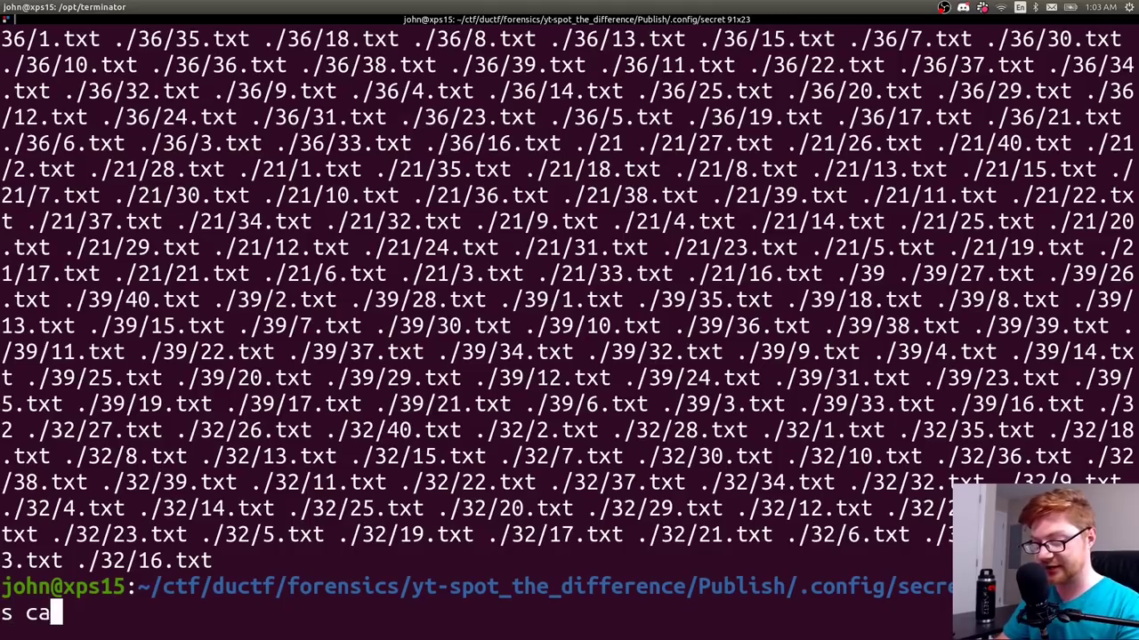
{"action": "key", "text": "BackSpace"}
{"action": "key", "text": "BackSpace"}
{"action": "type", "text": "t"}
{"action": "key", "text": "Return"}
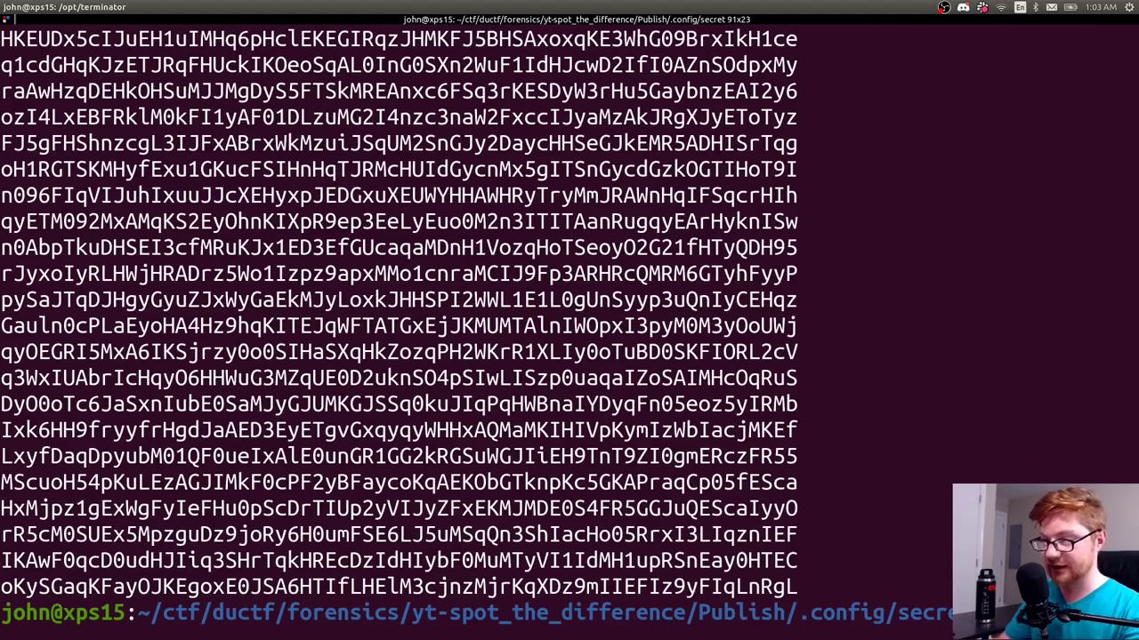
{"action": "scroll", "coordinate": [614, 311], "scroll_direction": "up", "scroll_amount": 15}
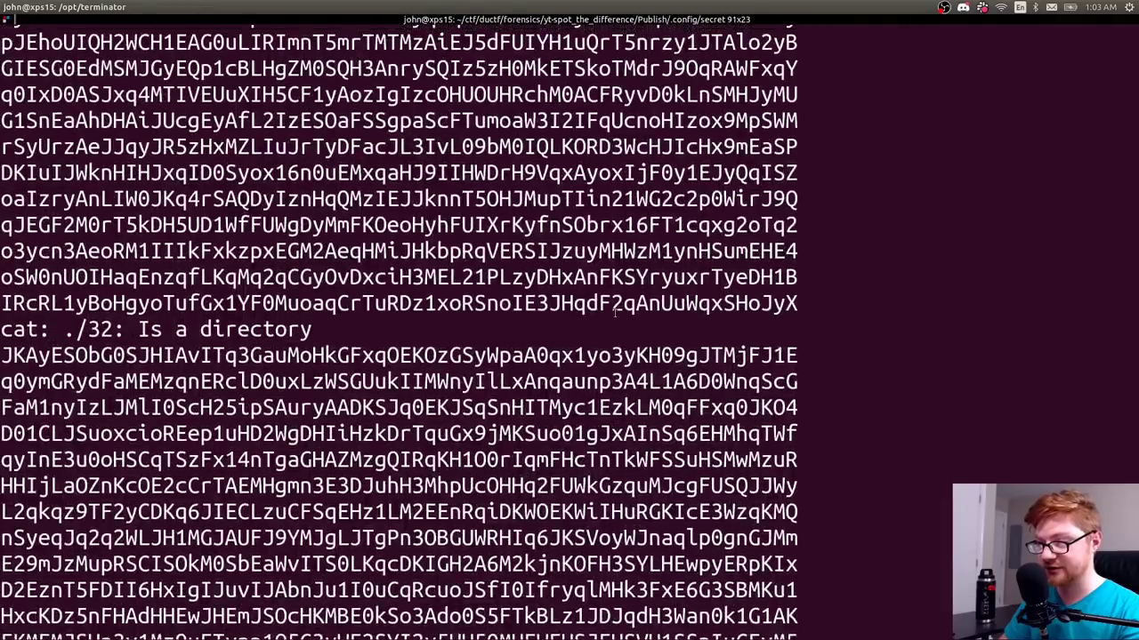
- Grep all file contents for the fragment 1cmVQ and copy the matching base64 line
{"action": "type", "text": "find | xargs cat |"}
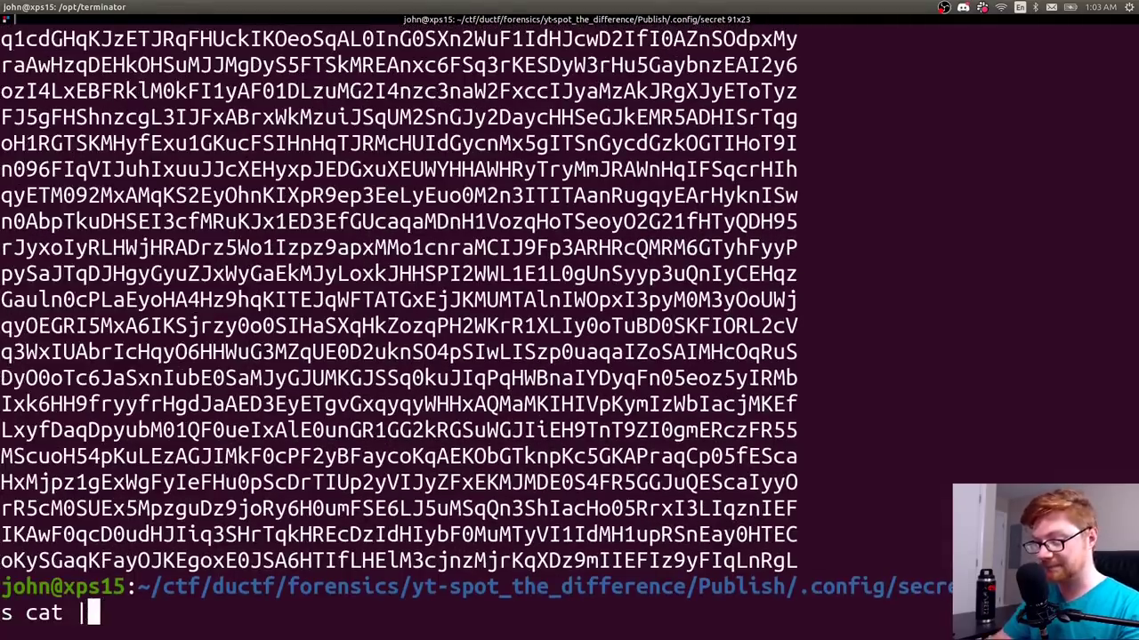
{"action": "key", "text": "ctrl+l"}
{"action": "type", "text": "grep 1cmVQ"}
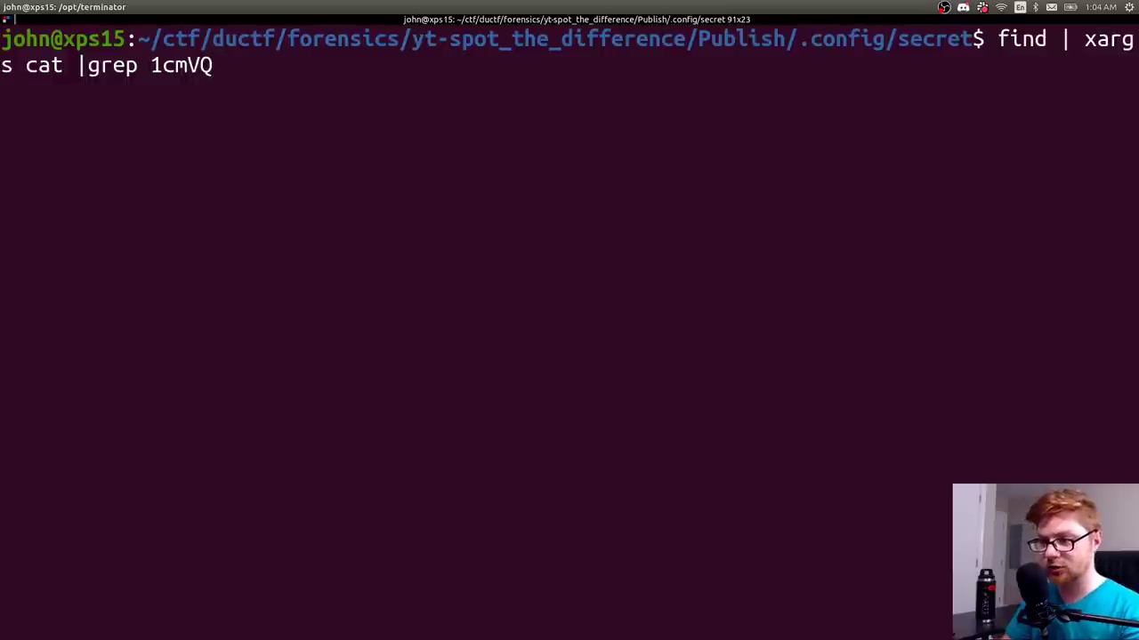
{"action": "key", "text": "Return"}
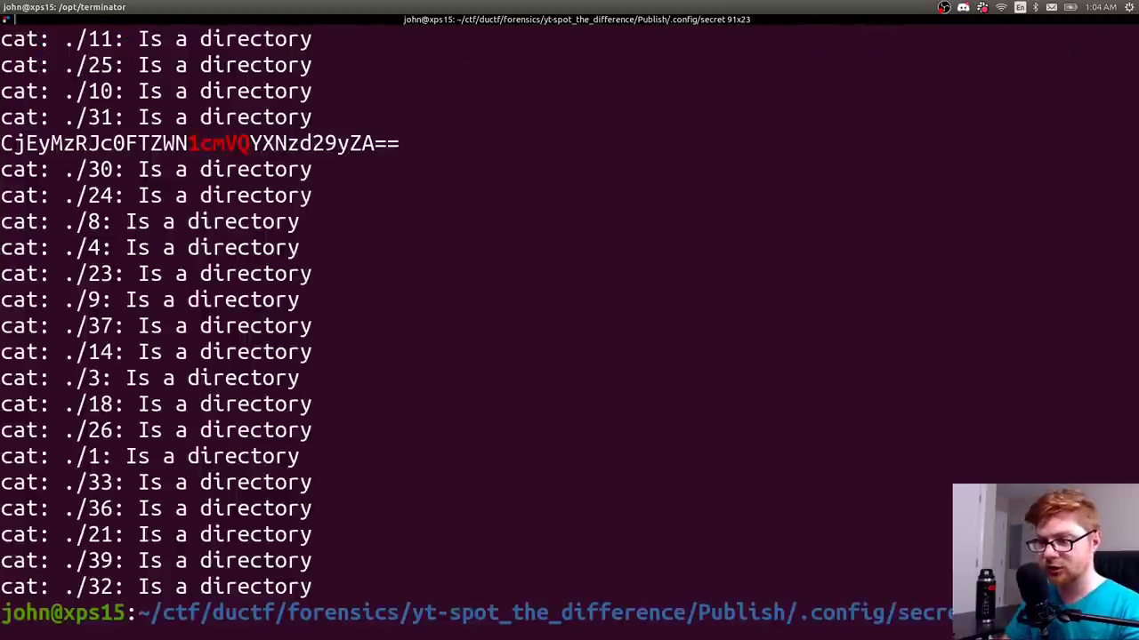
{"action": "scroll", "coordinate": [592, 257], "scroll_direction": "up", "scroll_amount": 7}
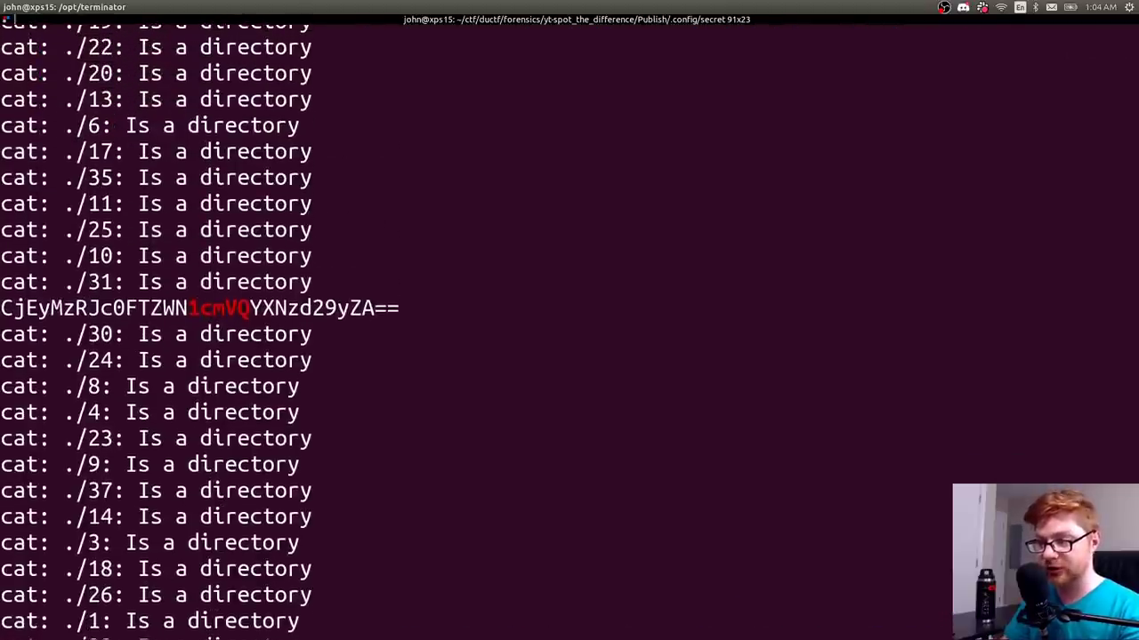
{"action": "scroll", "coordinate": [591, 257], "scroll_direction": "down", "scroll_amount": 5}
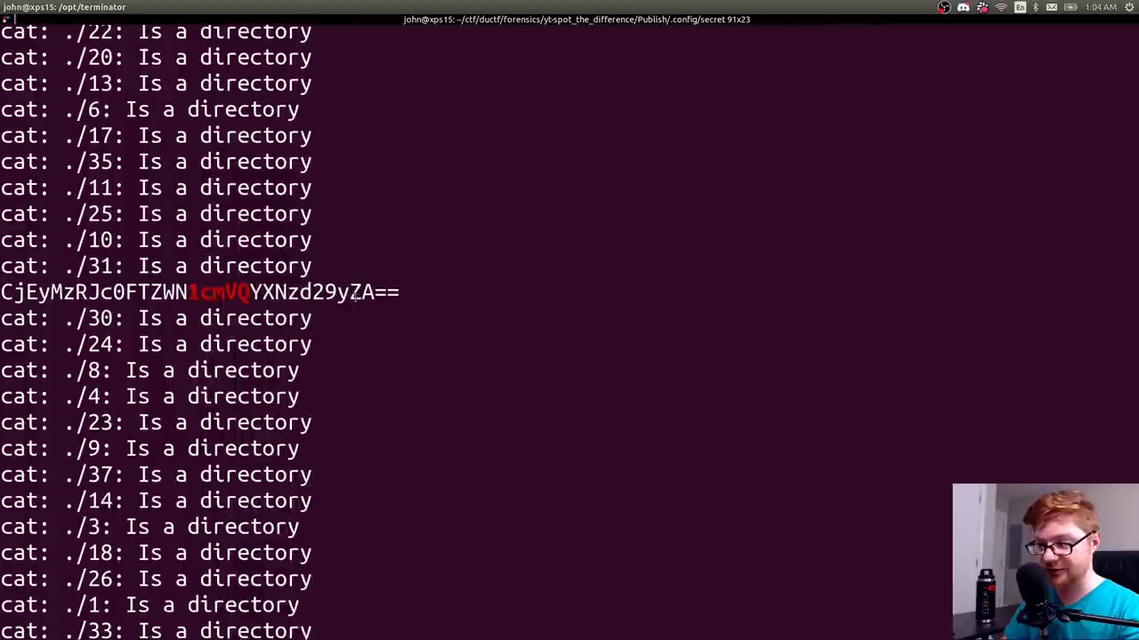
{"action": "left_click_drag", "start_coordinate": [405, 296], "coordinate": [2, 299]}
{"action": "key", "text": "ctrl+c"}
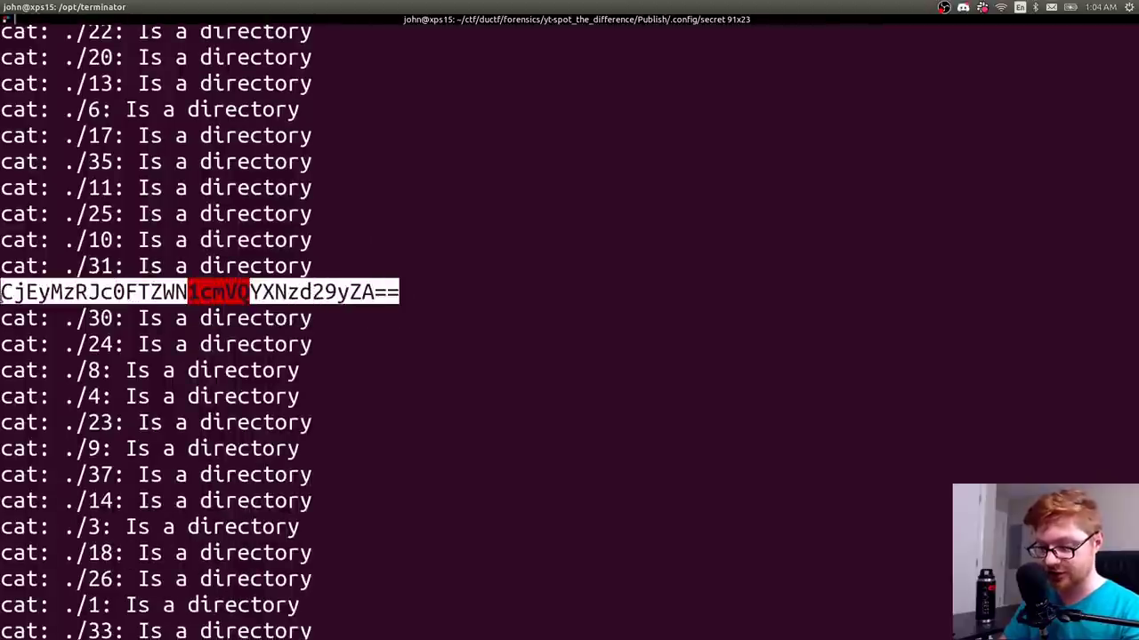
{"action": "scroll", "coordinate": [162, 301], "scroll_direction": "down", "scroll_amount": 2}
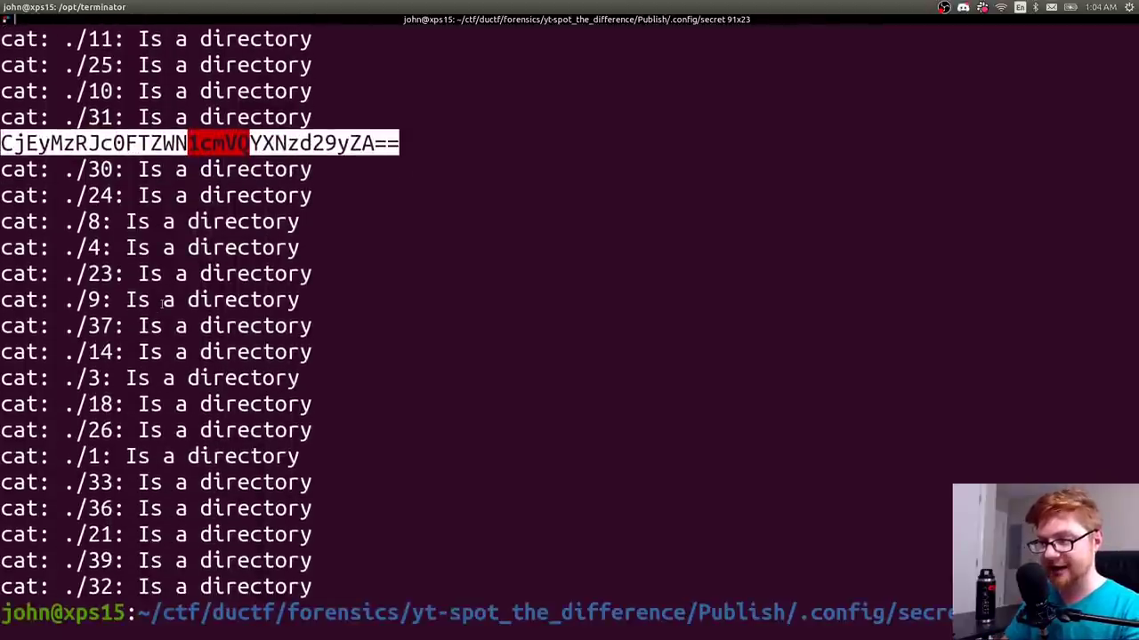
- Decode the copied line with echo "..." | base64 -d and copy the plaintext password
{"action": "key", "text": "ctrl+l"}
{"action": "type", "text": "echo \"\""}
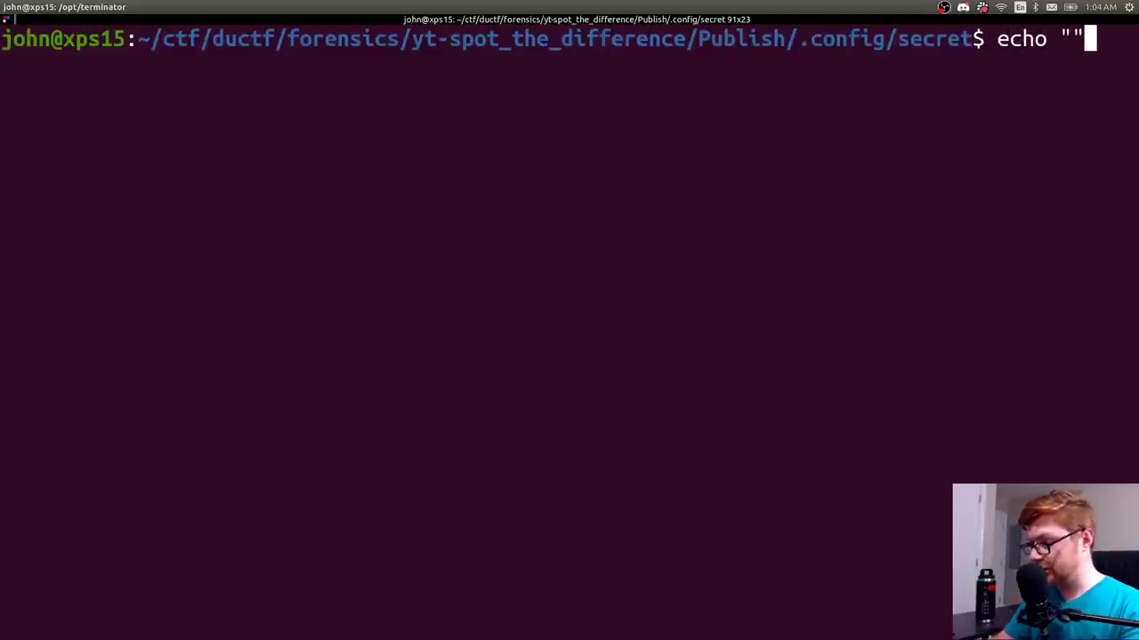
{"action": "key", "text": "Left"}
{"action": "key", "text": "ctrl+shift+v"}
{"action": "key", "text": "Right"}
{"action": "type", "text": "| b"}
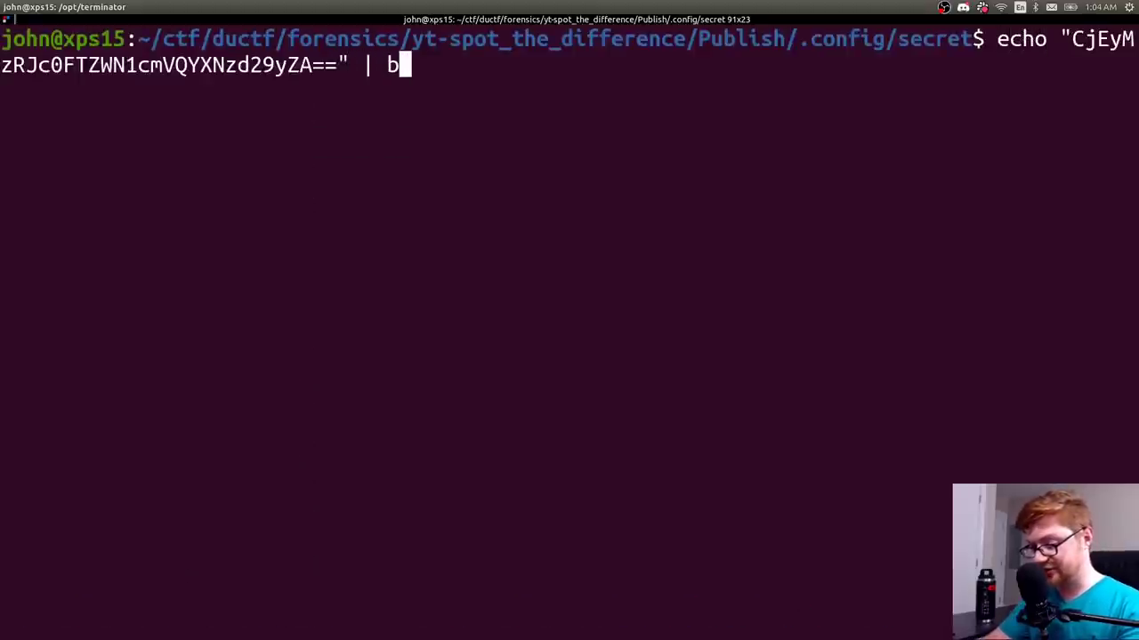
{"action": "type", "text": "ase64 -d"}
{"action": "key", "text": "Return"}
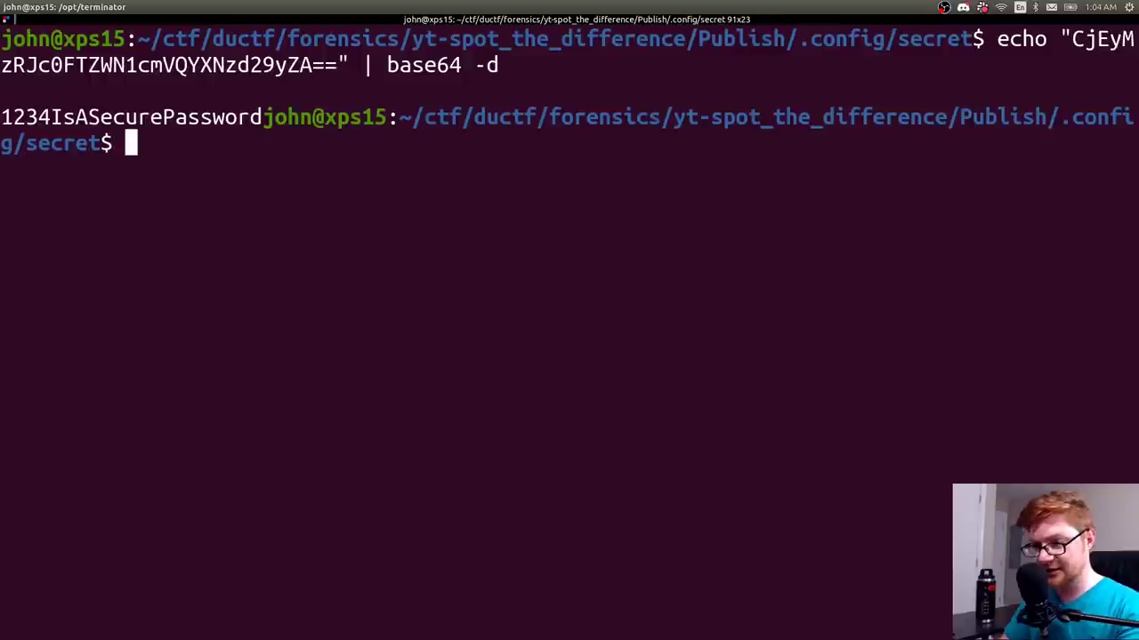
{"action": "left_click_drag", "start_coordinate": [2, 117], "coordinate": [261, 125]}
{"action": "key", "text": "ctrl+c"}
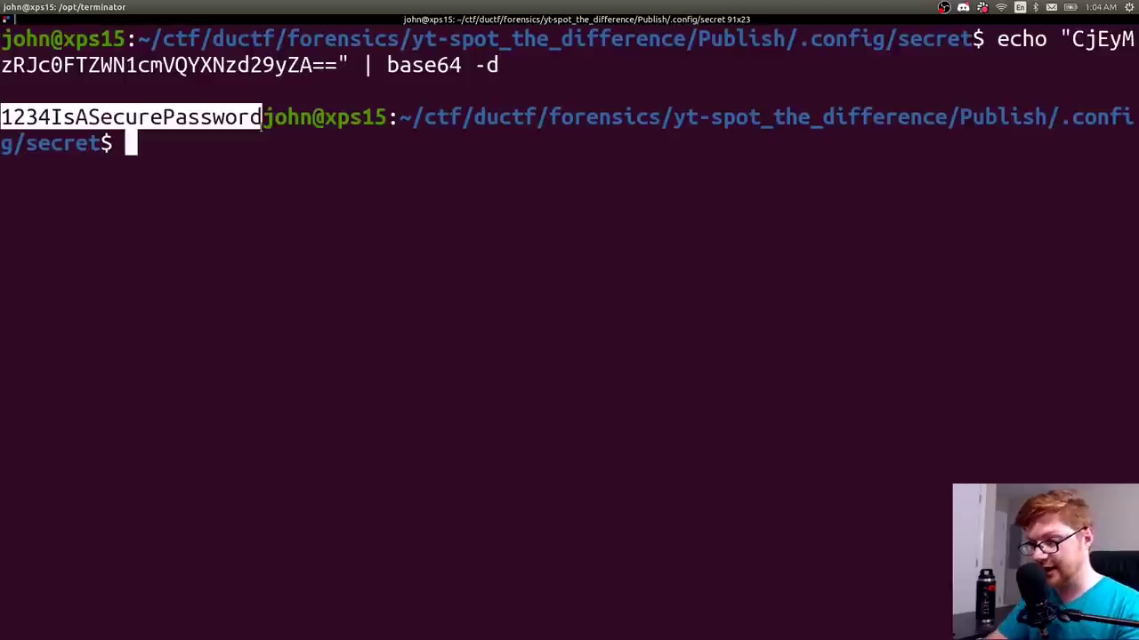
{"action": "key", "text": "alt+Tab"}
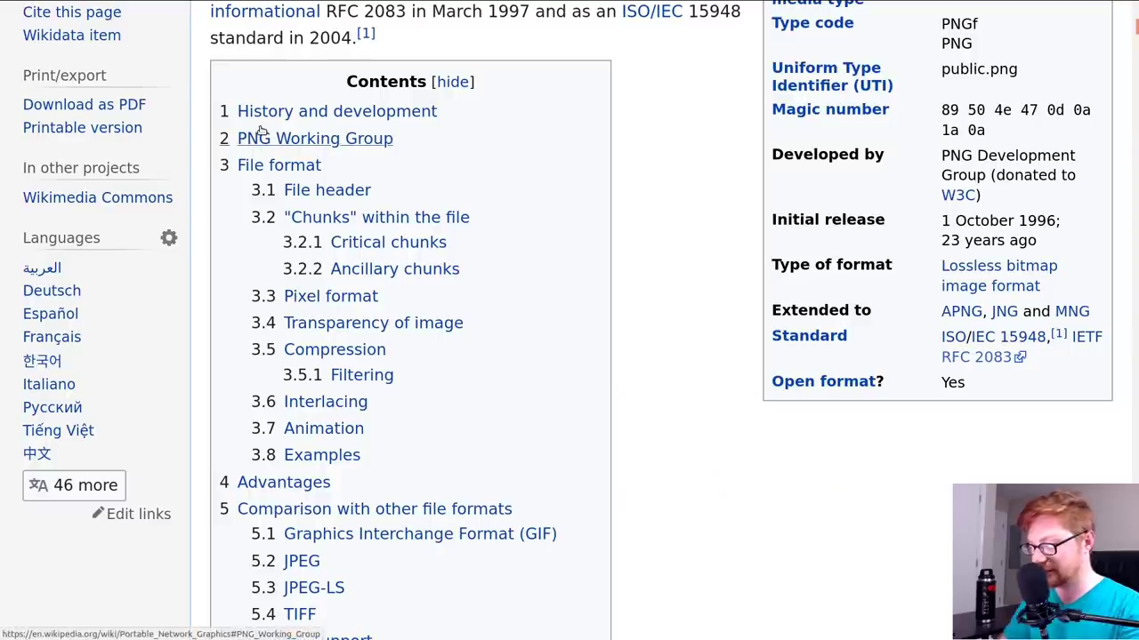
{"action": "key", "text": "ctrl+1"}
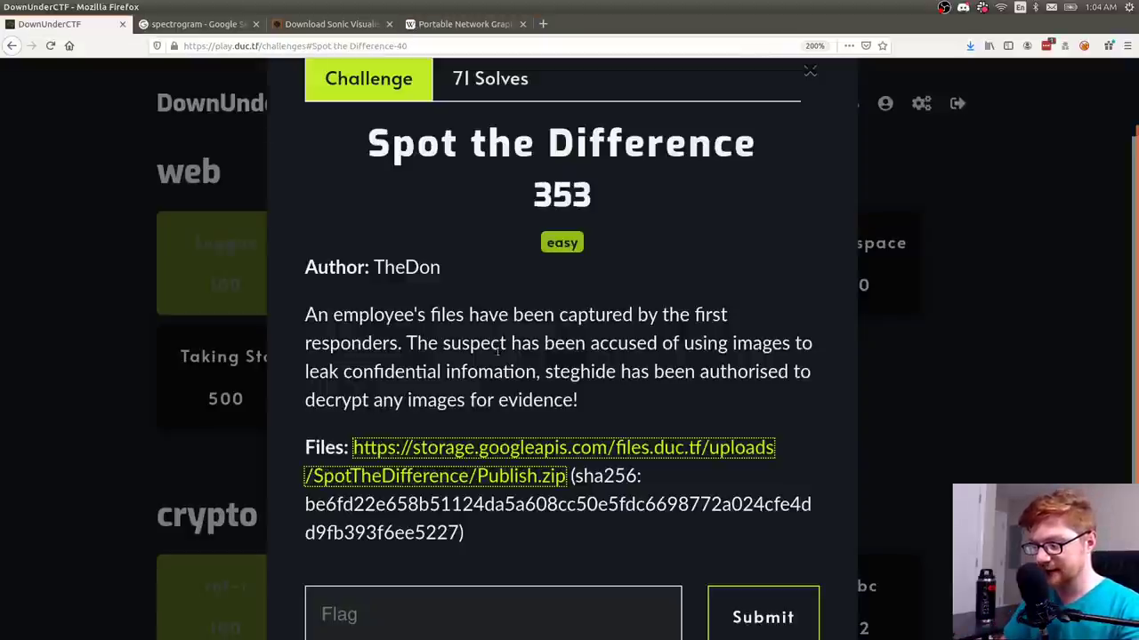
{"action": "double_click", "coordinate": [571, 372]}
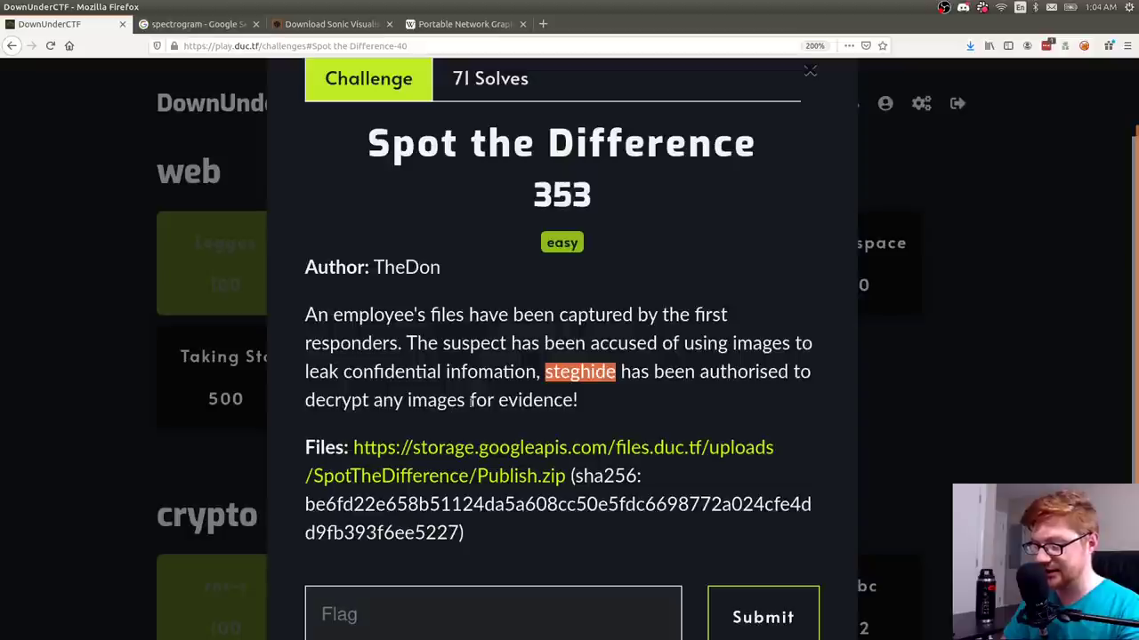
{"action": "key", "text": "alt+Tab"}
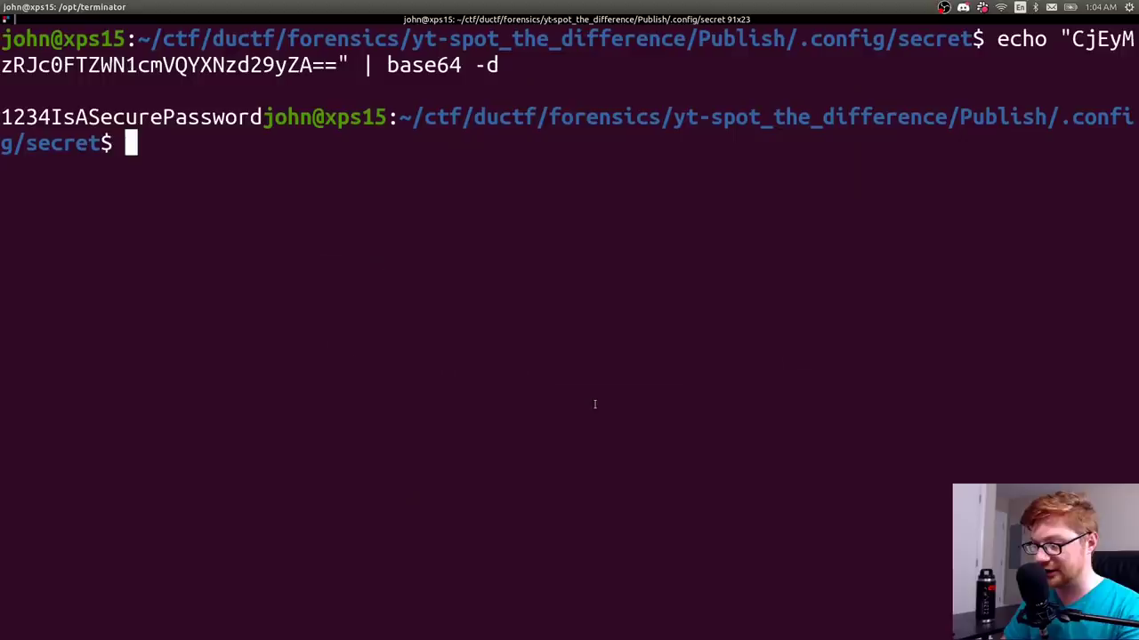
- Climb from .config/secret back up to Publish with cd .., listing each folder along the way
{"action": "key", "text": "ctrl+l"}
{"action": "type", "text": "cd .."}
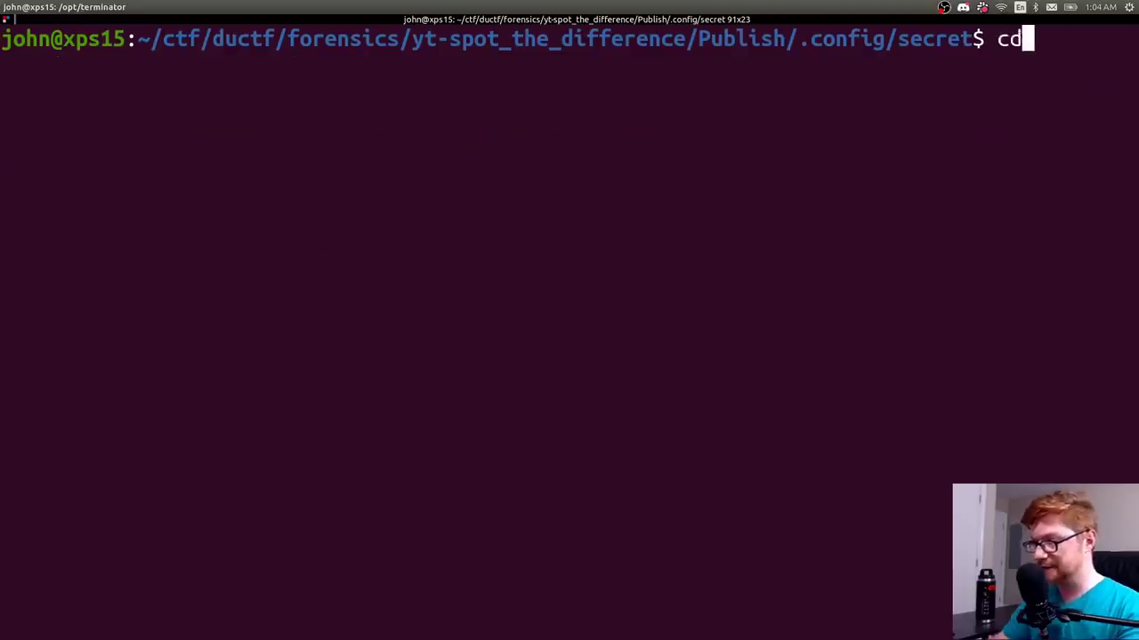
{"action": "key", "text": "Return"}
{"action": "type", "text": "ls"}
{"action": "key", "text": "Return"}
{"action": "type", "text": "cd .."}
{"action": "key", "text": "Return"}
{"action": "type", "text": "ls"}
{"action": "key", "text": "Return"}
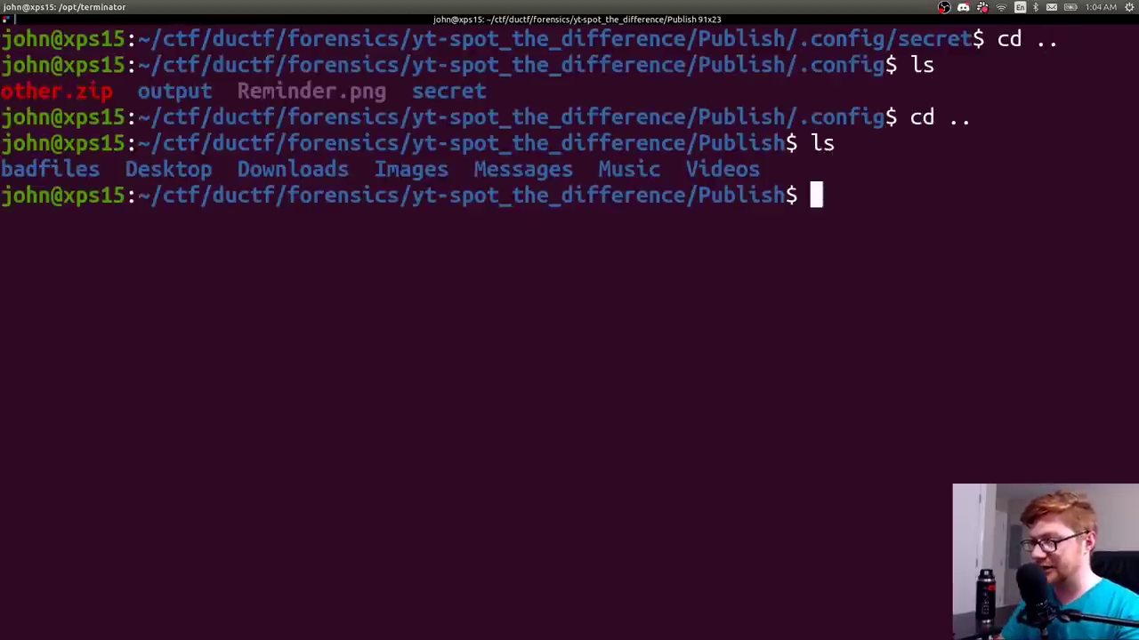
- Enter the badfiles folder and list its hash-named JPG files on a cleared screen
{"action": "double_click", "coordinate": [49, 169]}
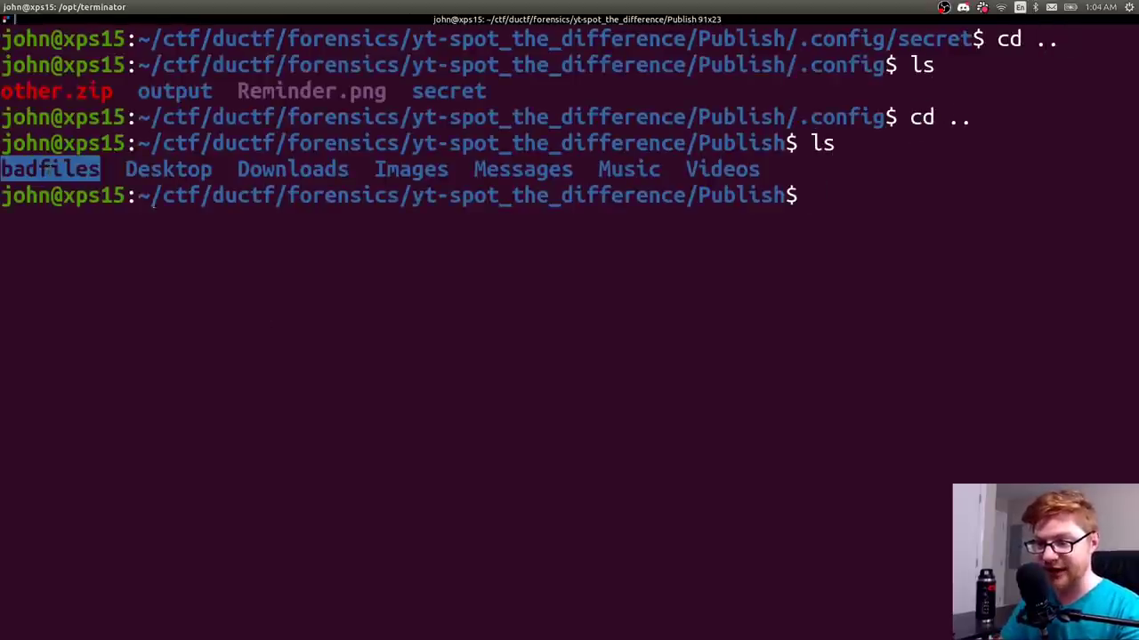
{"action": "left_click", "coordinate": [49, 169]}
{"action": "type", "text": "cd bad"}
{"action": "key", "text": "Tab"}
{"action": "key", "text": "Return"}
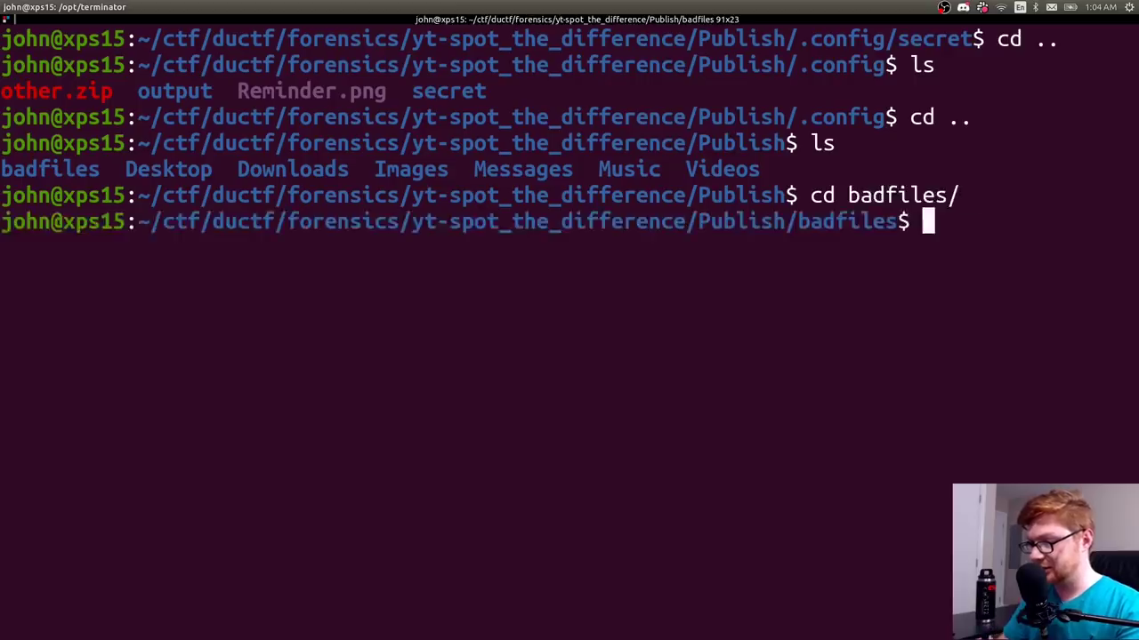
{"action": "key", "text": "ctrl+l"}
{"action": "type", "text": "ls"}
{"action": "key", "text": "Return"}
- Scroll through the JPG listing, then paste the decoded password and erase it from the prompt
{"action": "scroll", "coordinate": [147, 258], "scroll_direction": "up", "scroll_amount": 20}
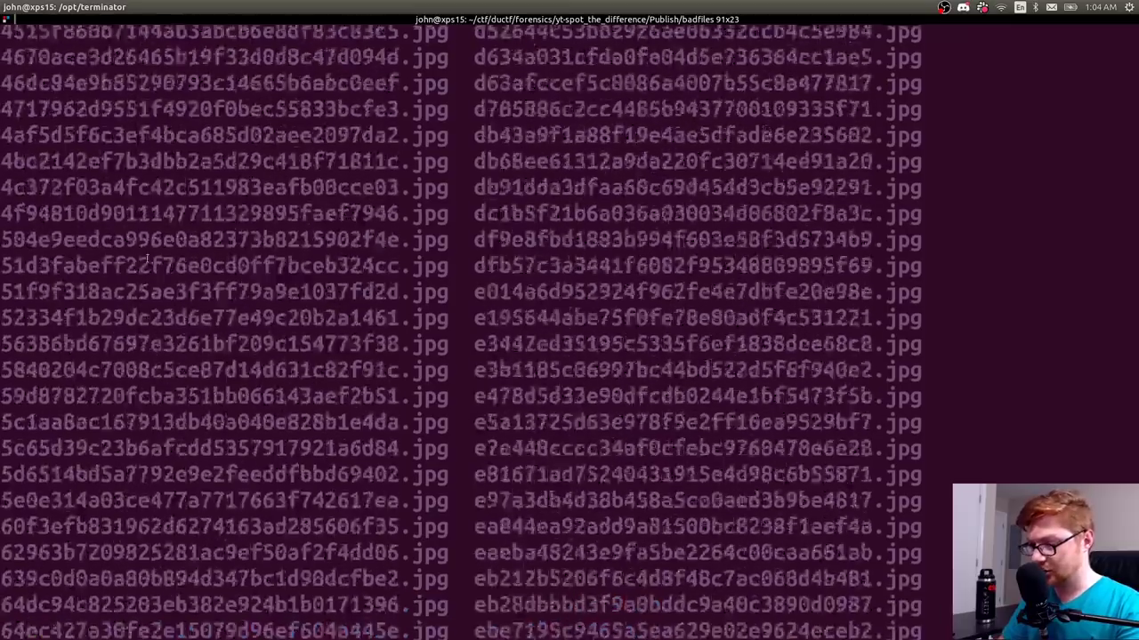
{"action": "scroll", "coordinate": [147, 258], "scroll_direction": "up", "scroll_amount": 8}
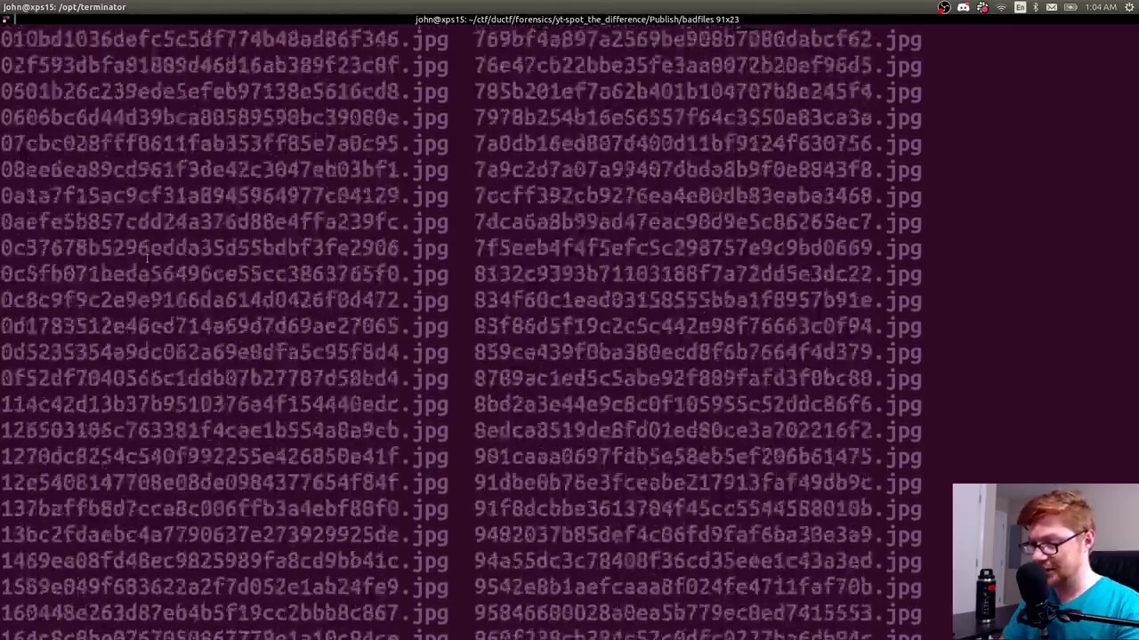
{"action": "scroll", "coordinate": [147, 256], "scroll_direction": "down", "scroll_amount": 20}
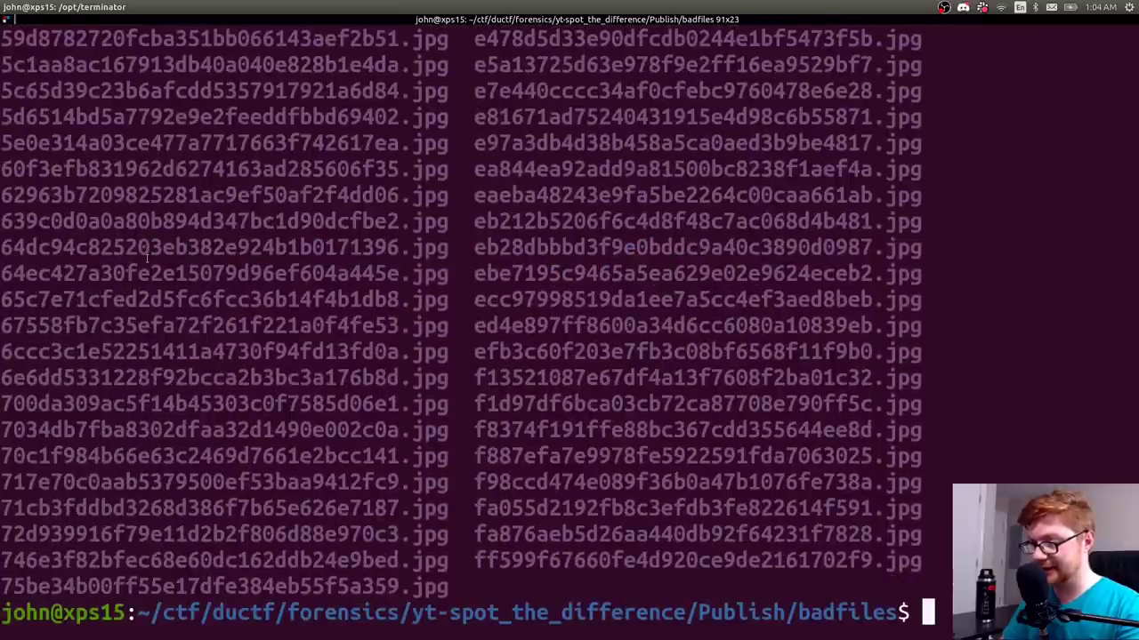
{"action": "key", "text": "ctrl+shift+v"}
{"action": "key", "text": "ctrl+l"}
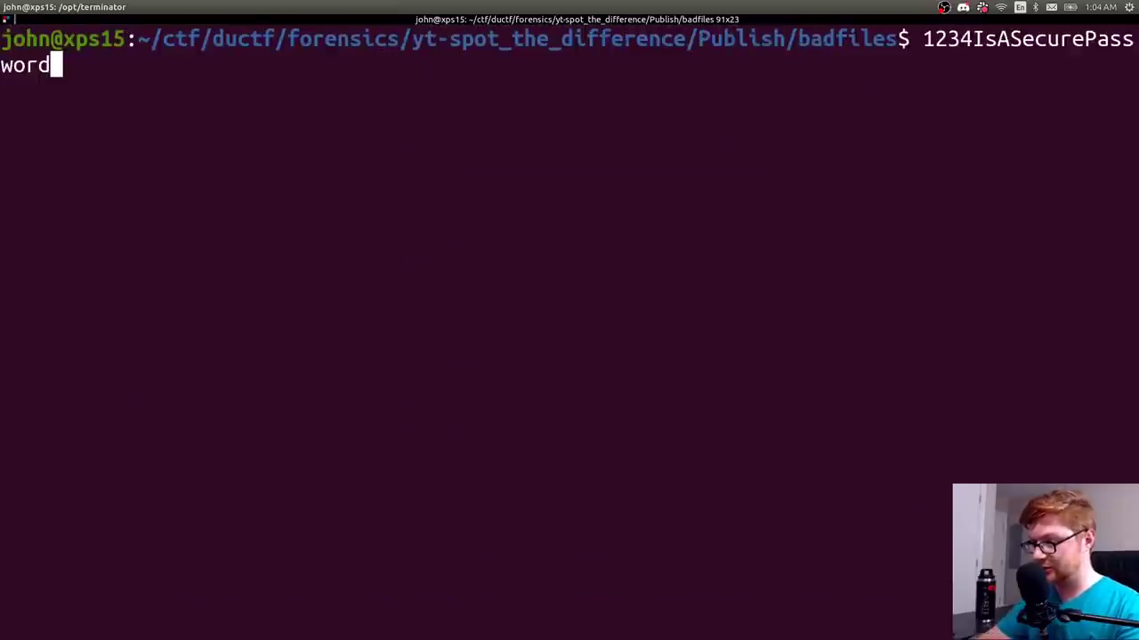
{"action": "key", "text": "ctrl+u"}
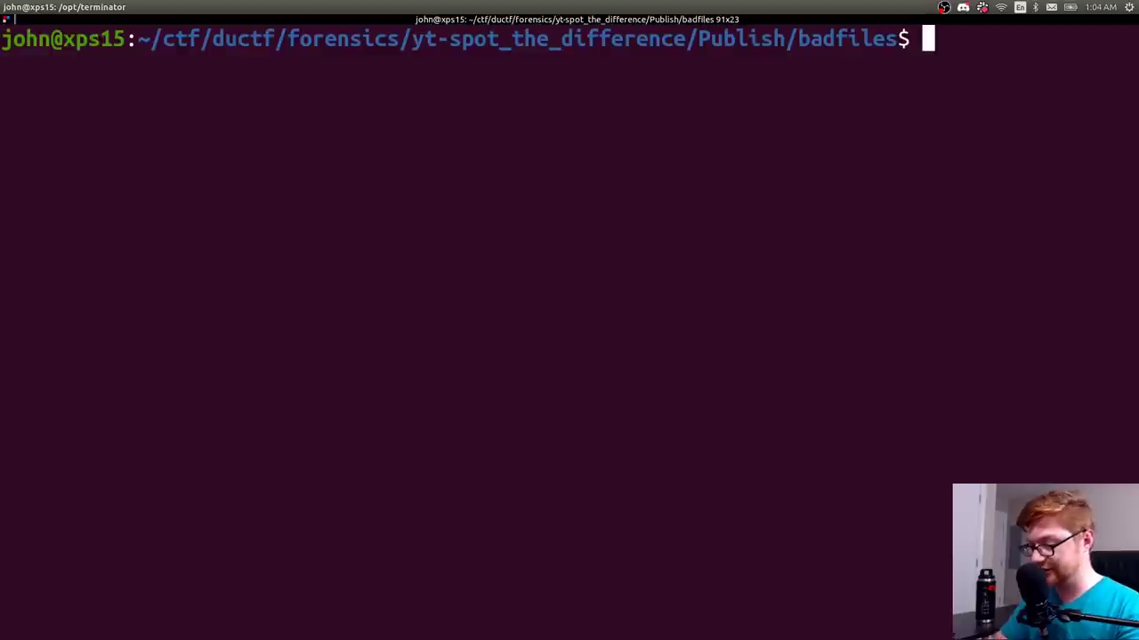
- Echo PS1='$ ' to preview the short dollar-sign prompt setting
{"action": "type", "text": "l"}
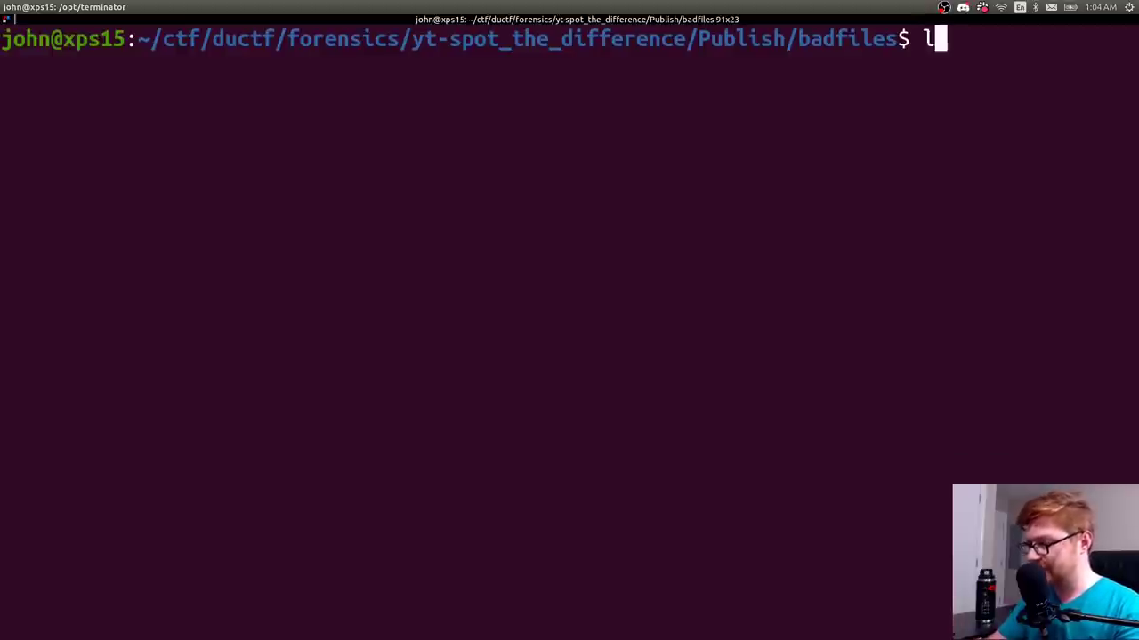
{"action": "type", "text": "s echo $"}
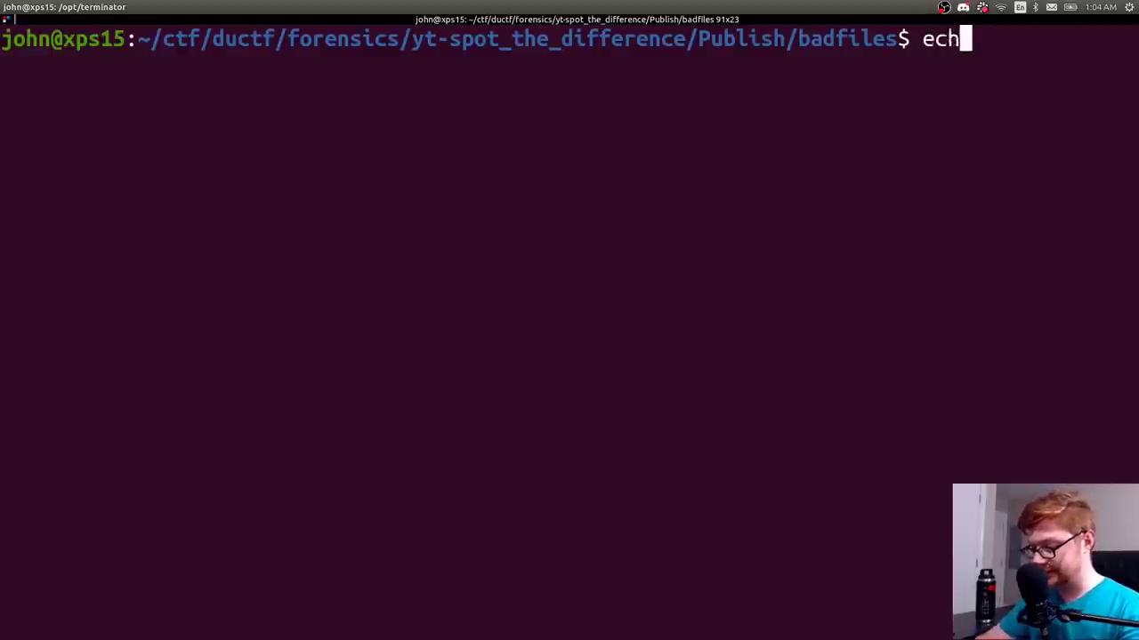
{"action": "key", "text": "BackSpace"}
{"action": "type", "text": "PS1"}
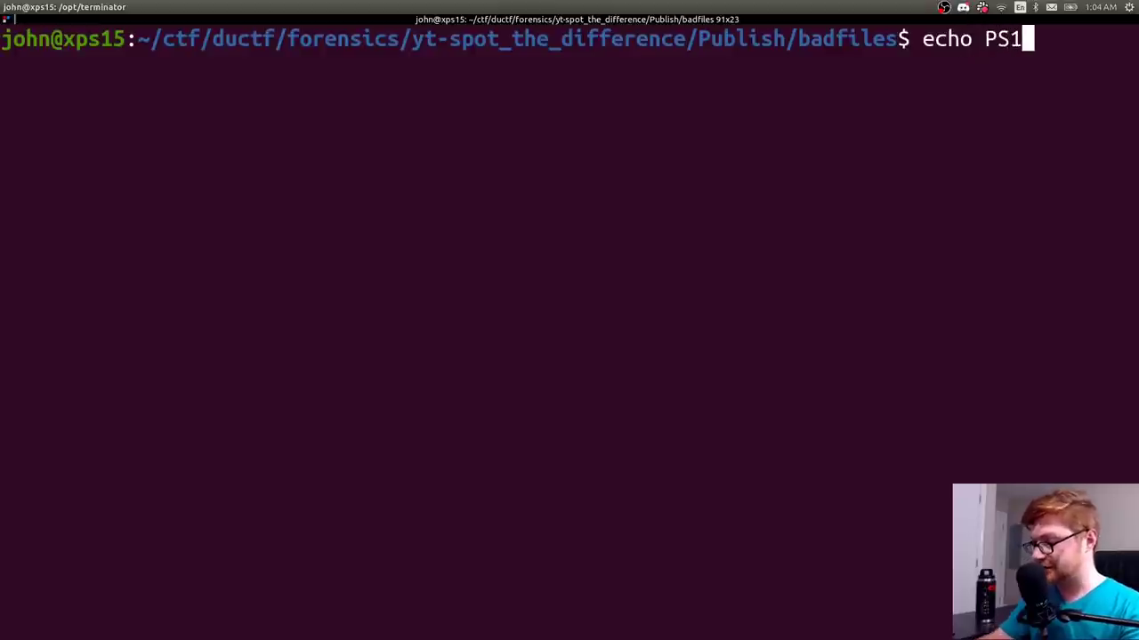
{"action": "type", "text": "='"}
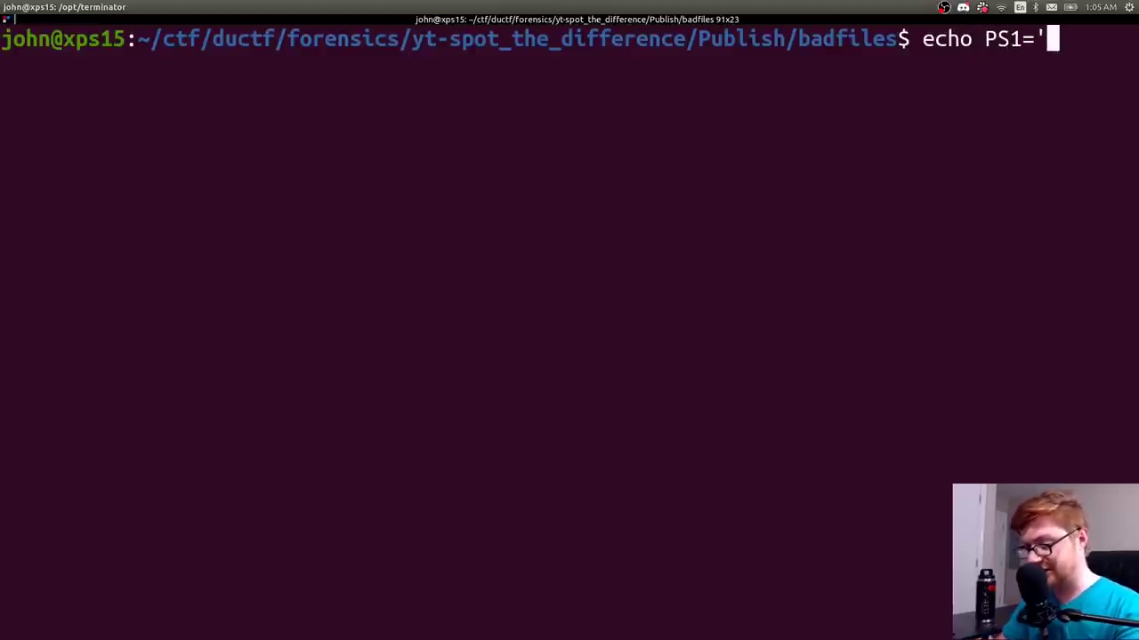
{"action": "type", "text": "$ '"}
{"action": "key", "text": "Return"}
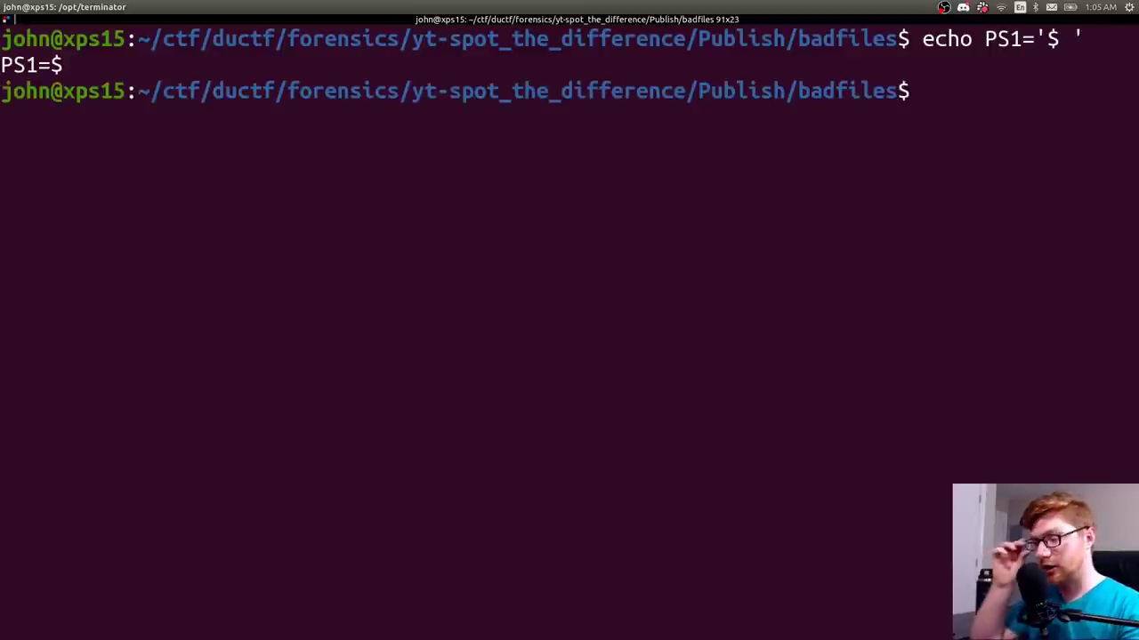
- Export PS1='$ ' to shorten the prompt, then clear the screen and enlarge the text
{"action": "key", "text": "Up"}
{"action": "key", "text": "Home"}
{"action": "key", "text": "ctrl+Right"}
{"action": "key", "text": "BackSpace"}
{"action": "key", "text": "BackSpace"}
{"action": "key", "text": "BackSpace"}
{"action": "key", "text": "BackSpace"}
{"action": "type", "text": "export"}
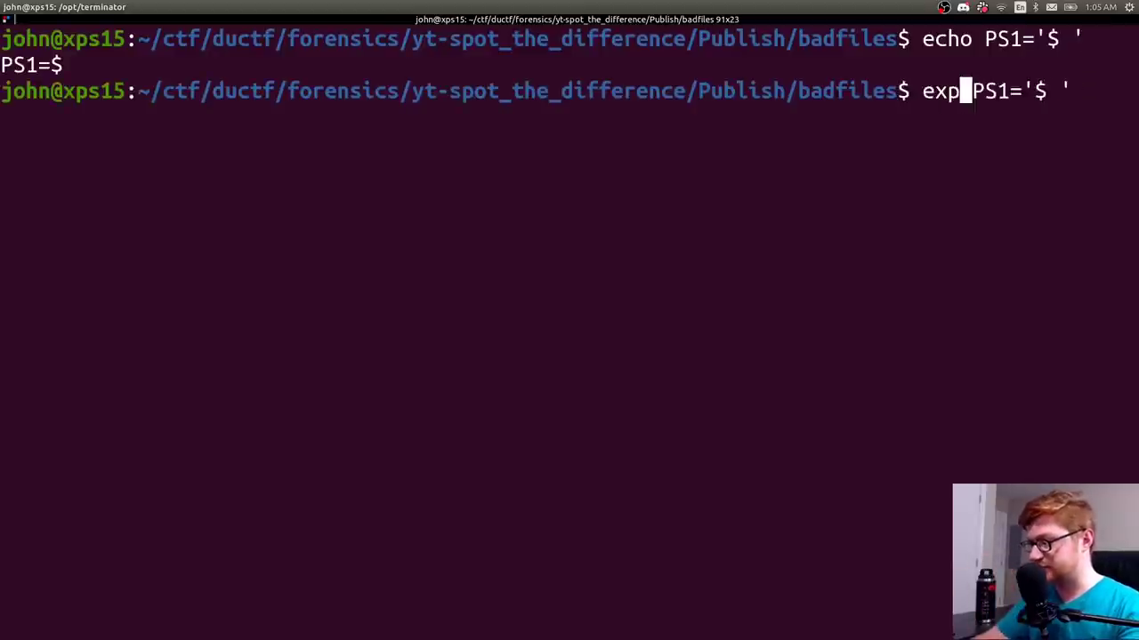
{"action": "key", "text": "Return"}
{"action": "key", "text": "Return"}
{"action": "key", "text": "Return"}
{"action": "key", "text": "Return"}
{"action": "key", "text": "Return"}
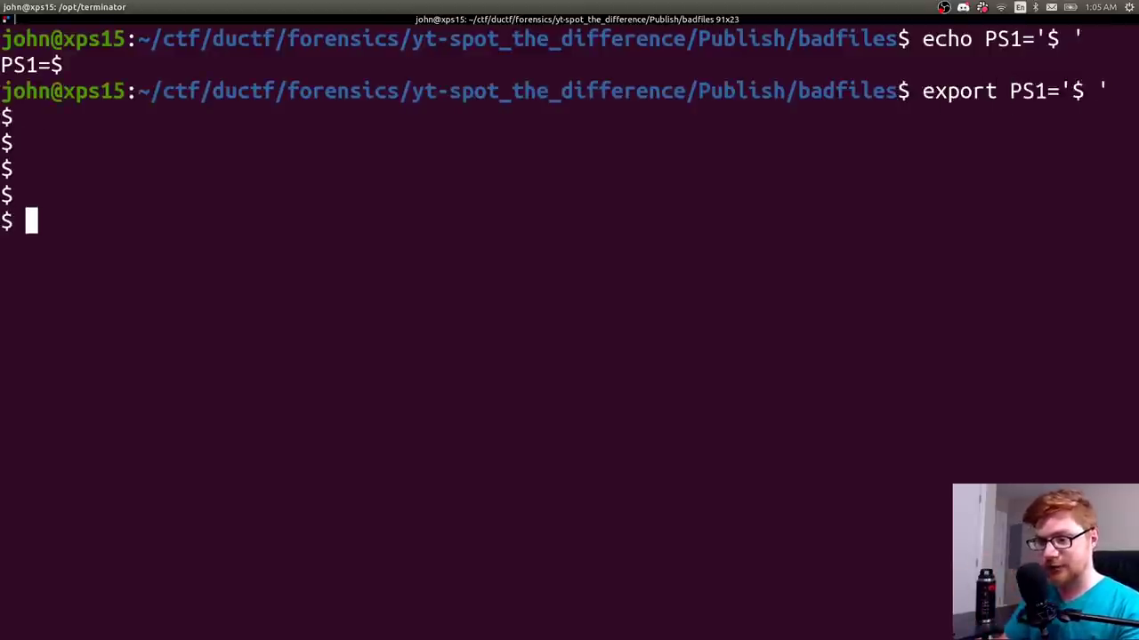
{"action": "key", "text": "ctrl+l"}
{"action": "key", "text": "Return"}
{"action": "key", "text": "Return"}
{"action": "key", "text": "Return"}
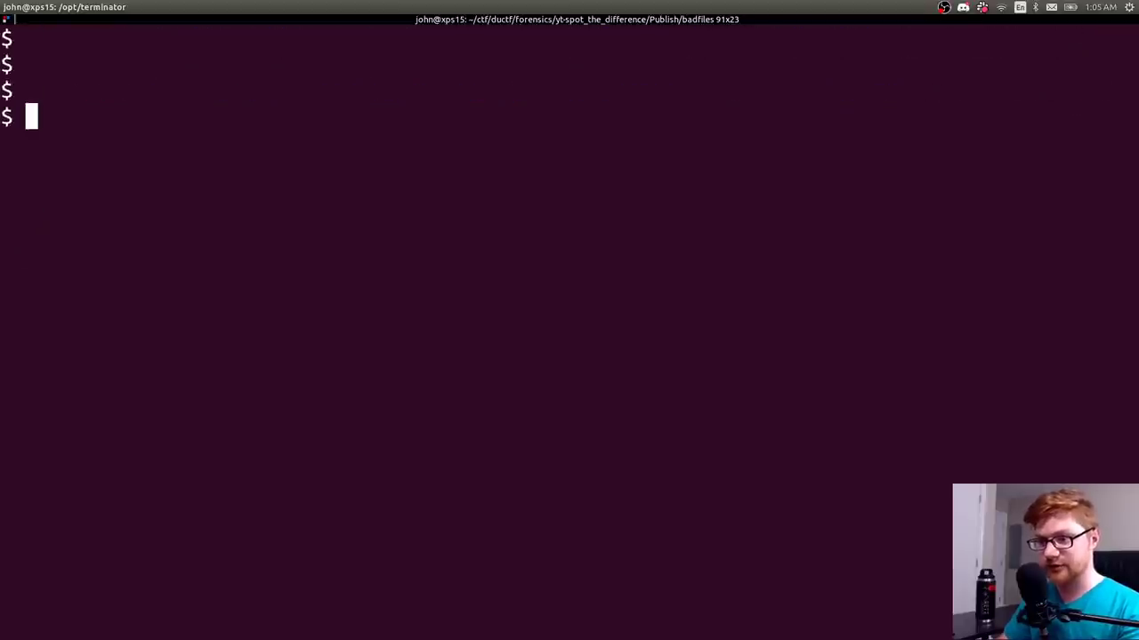
{"action": "key", "text": "ctrl+plus"}
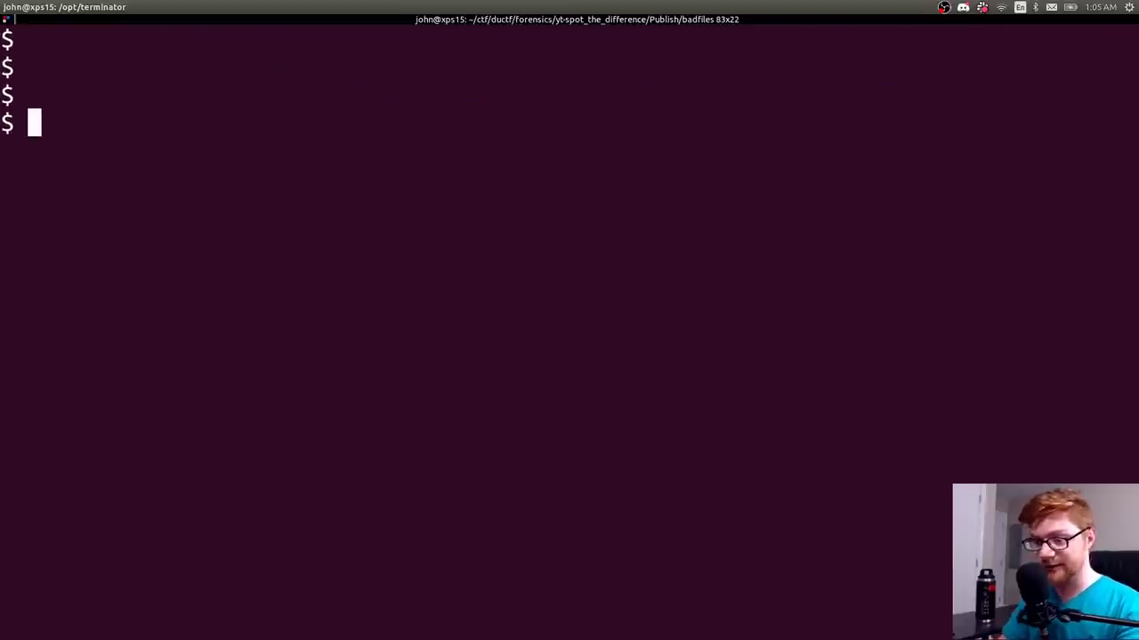
- Re-list the badfiles JPG files and scroll through the output
{"action": "type", "text": "ls"}
{"action": "key", "text": "Return"}
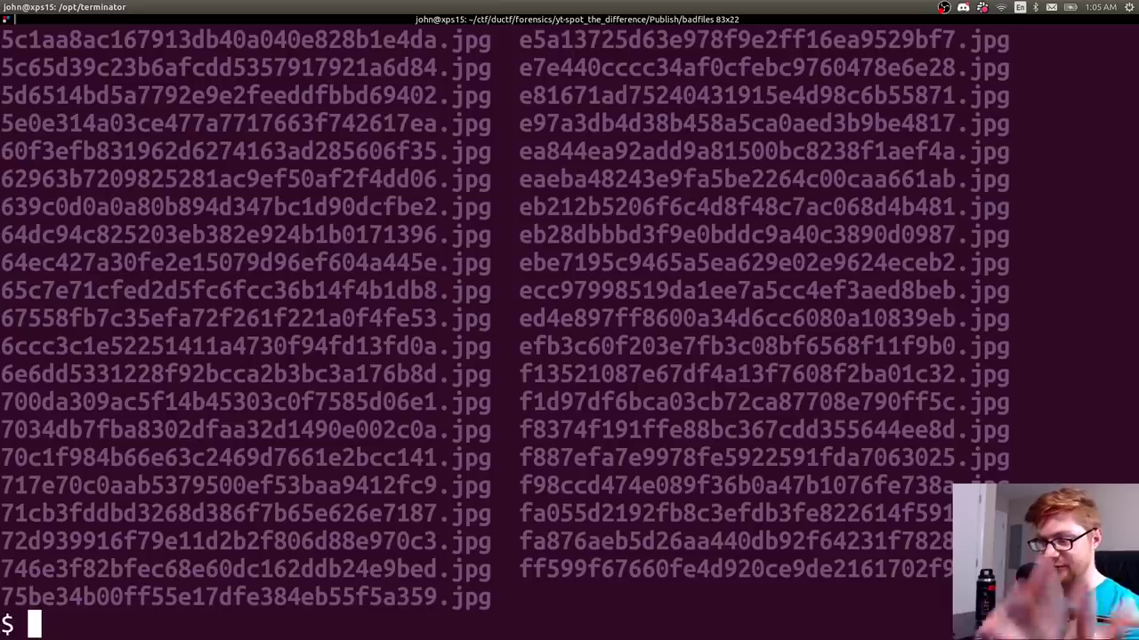
{"action": "scroll", "coordinate": [569, 329], "scroll_direction": "up", "scroll_amount": 10}
{"action": "scroll", "coordinate": [229, 278], "scroll_direction": "down", "scroll_amount": 10}
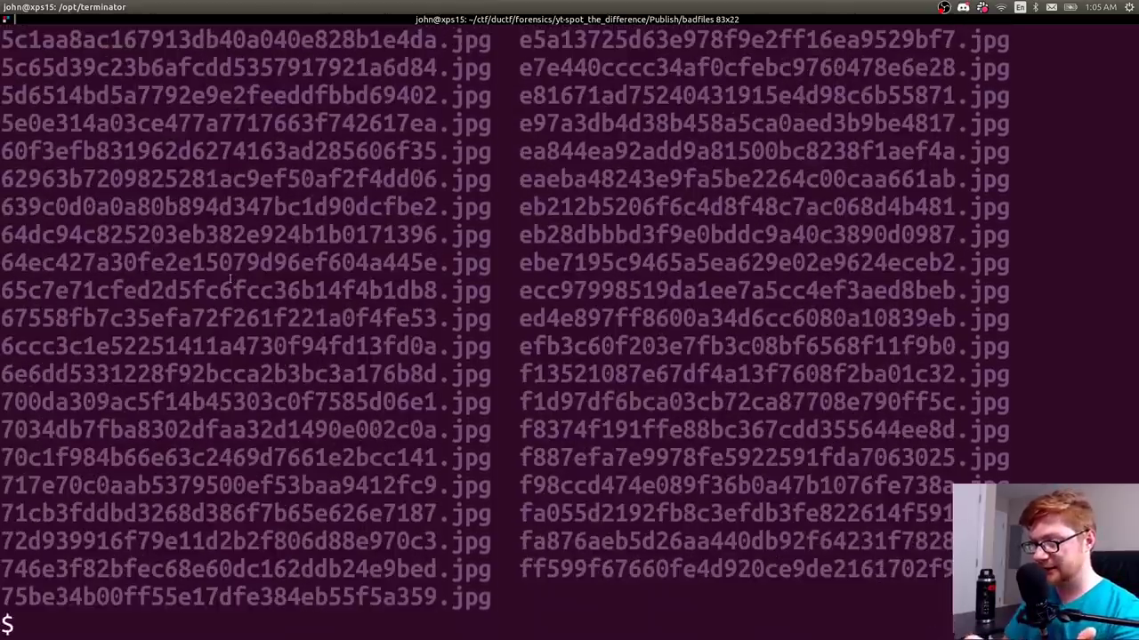
{"action": "key", "text": "ctrl+l"}
- Run the loop 'ls | while read line; do echo $line; done' to print every file name
{"action": "type", "text": "ls  "}
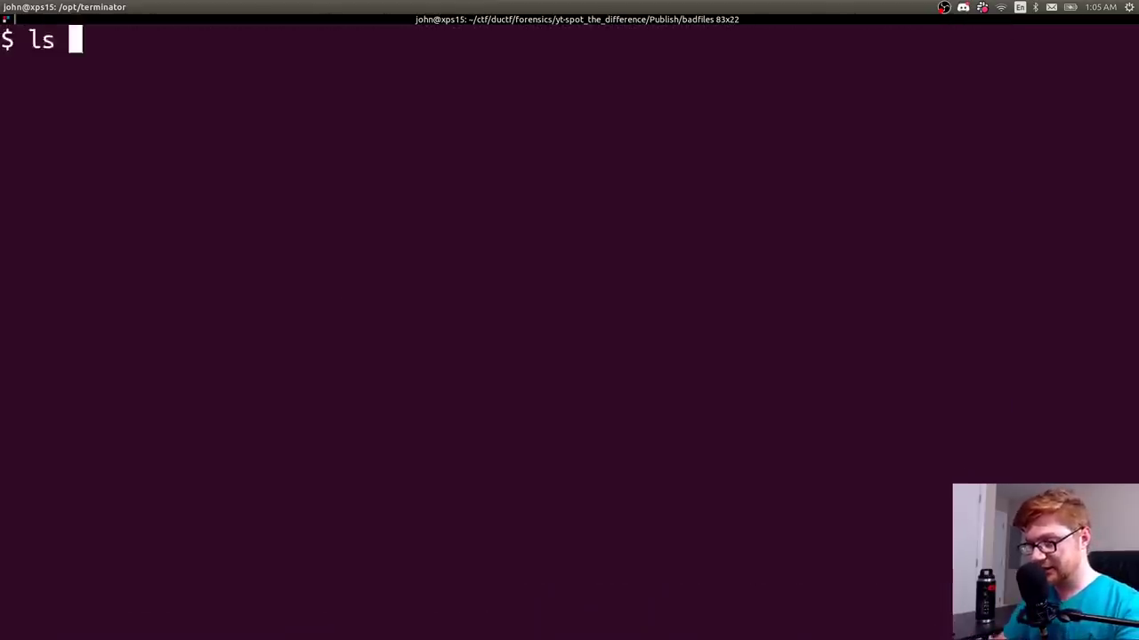
{"action": "type", "text": "| "}
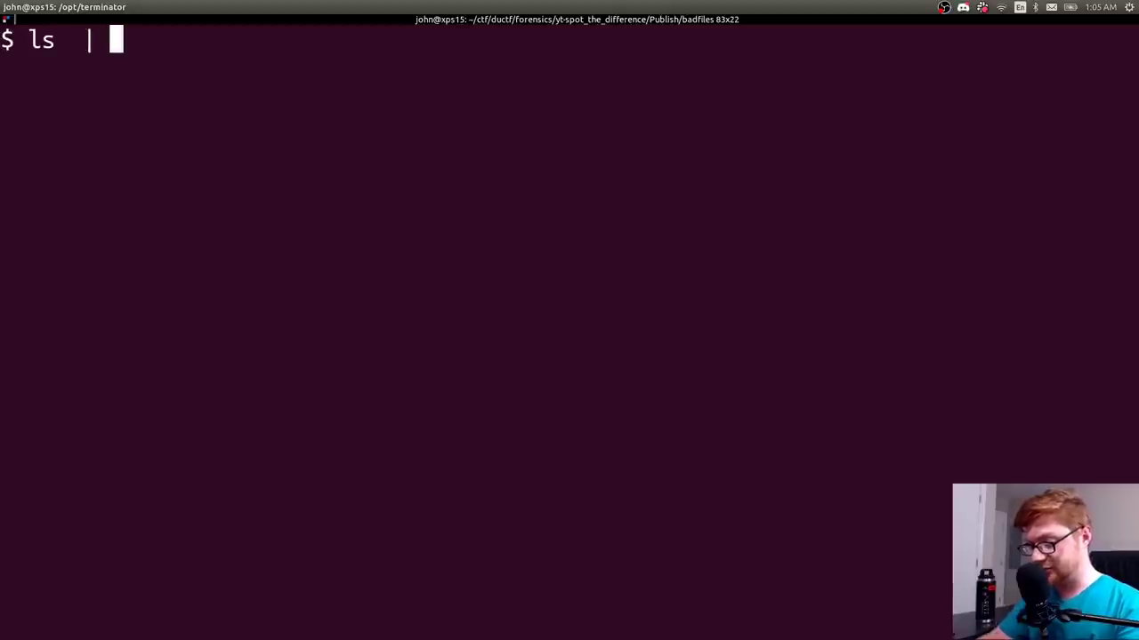
{"action": "type", "text": "while read line; do"}
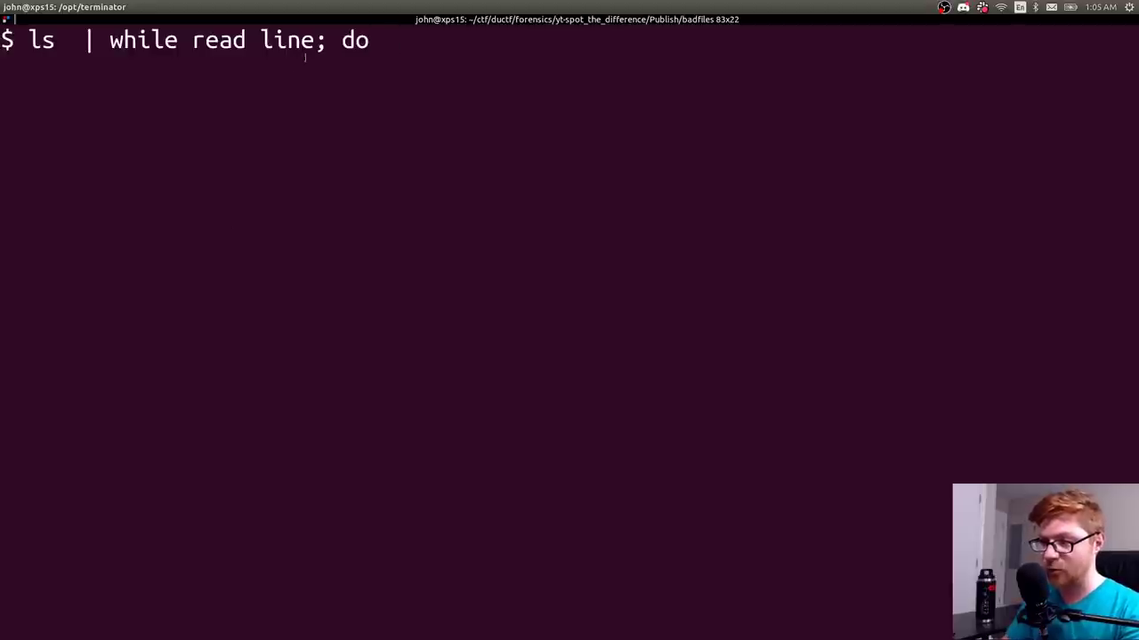
{"action": "left_click_drag", "start_coordinate": [304, 57], "coordinate": [364, 44]}
{"action": "key", "text": "super+c"}
{"action": "left_click", "coordinate": [427, 46]}
{"action": "type", "text": "ech"}
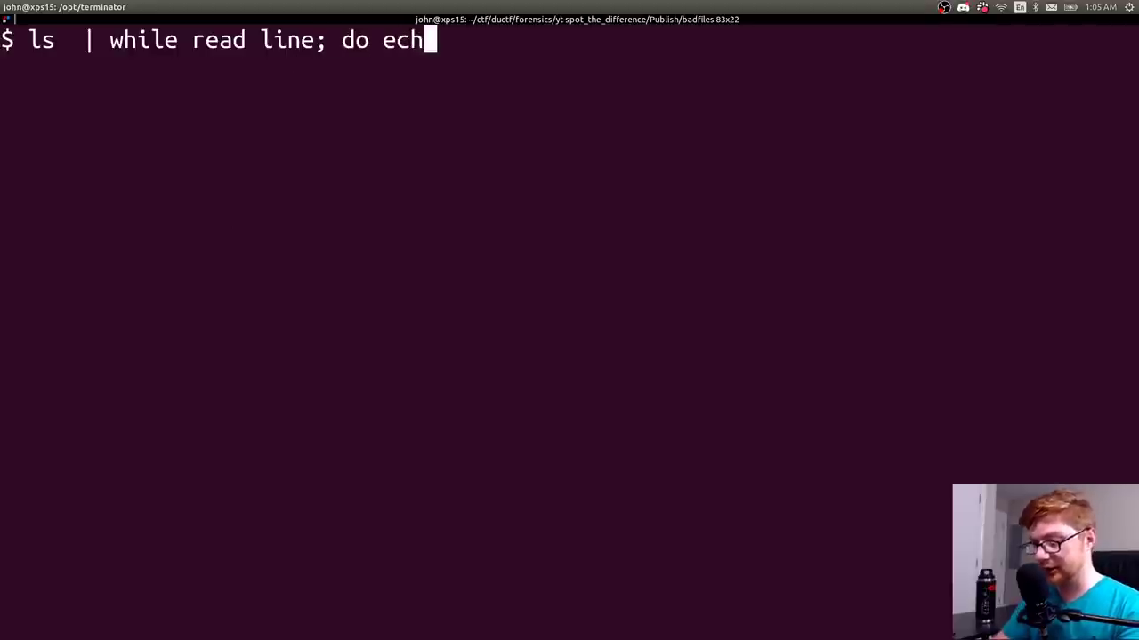
{"action": "type", "text": "o $line; done"}
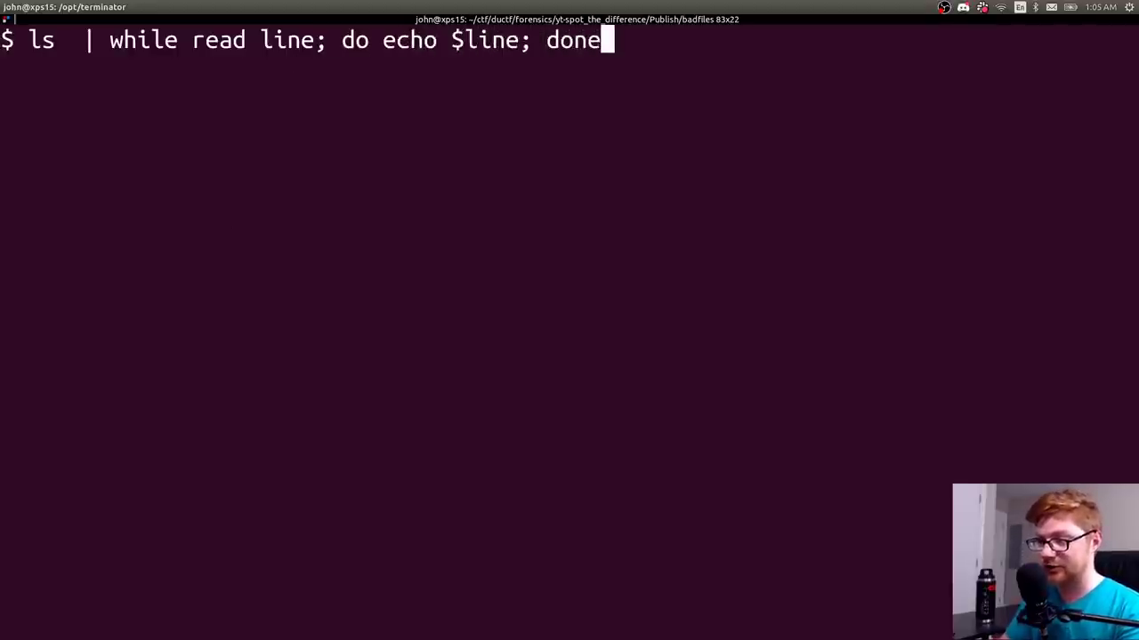
{"action": "middle_click", "coordinate": [376, 42]}
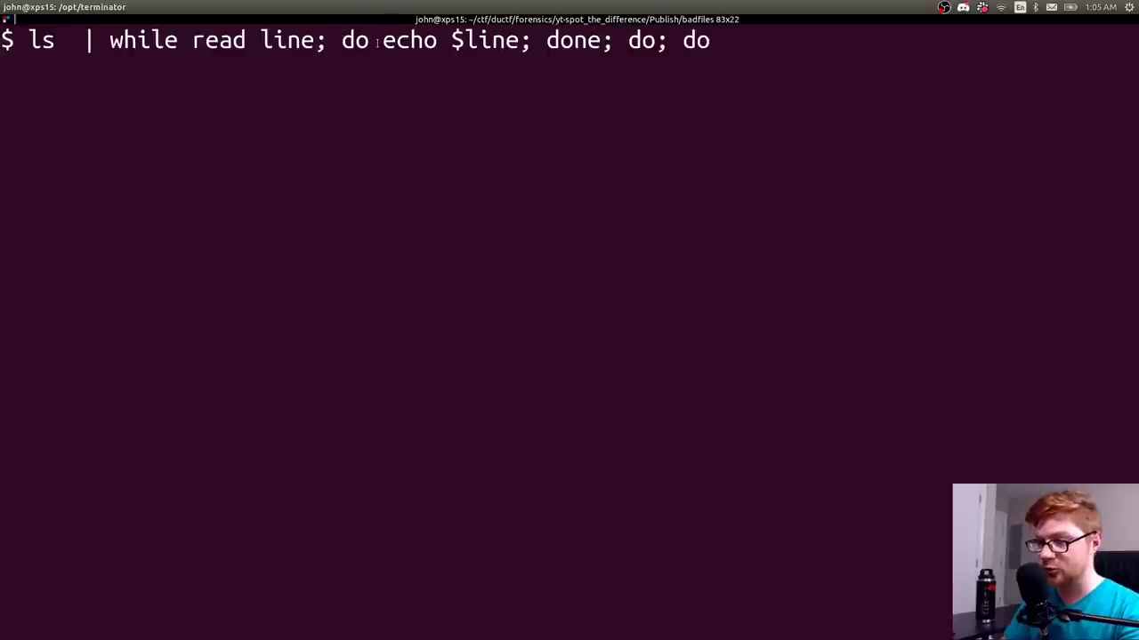
{"action": "key", "text": "BackSpace"}
{"action": "key", "text": "BackSpace"}
{"action": "key", "text": "BackSpace"}
{"action": "key", "text": "BackSpace"}
{"action": "key", "text": "BackSpace"}
{"action": "key", "text": "BackSpace"}
{"action": "key", "text": "BackSpace"}
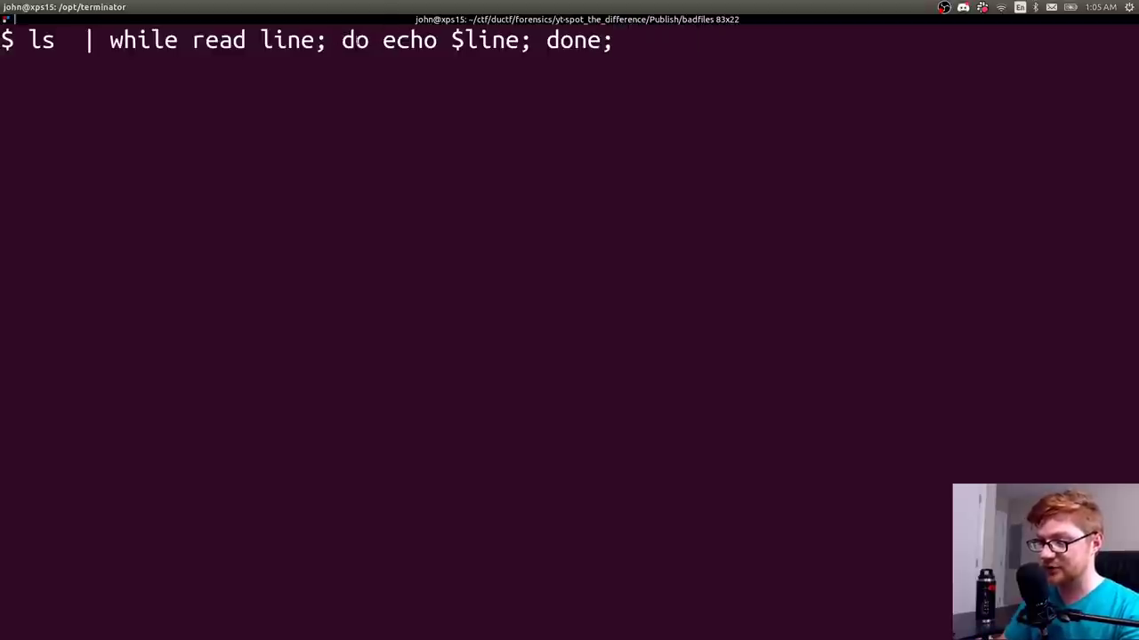
{"action": "left_click_drag", "start_coordinate": [383, 40], "coordinate": [519, 40]}
{"action": "left_click", "coordinate": [519, 40]}
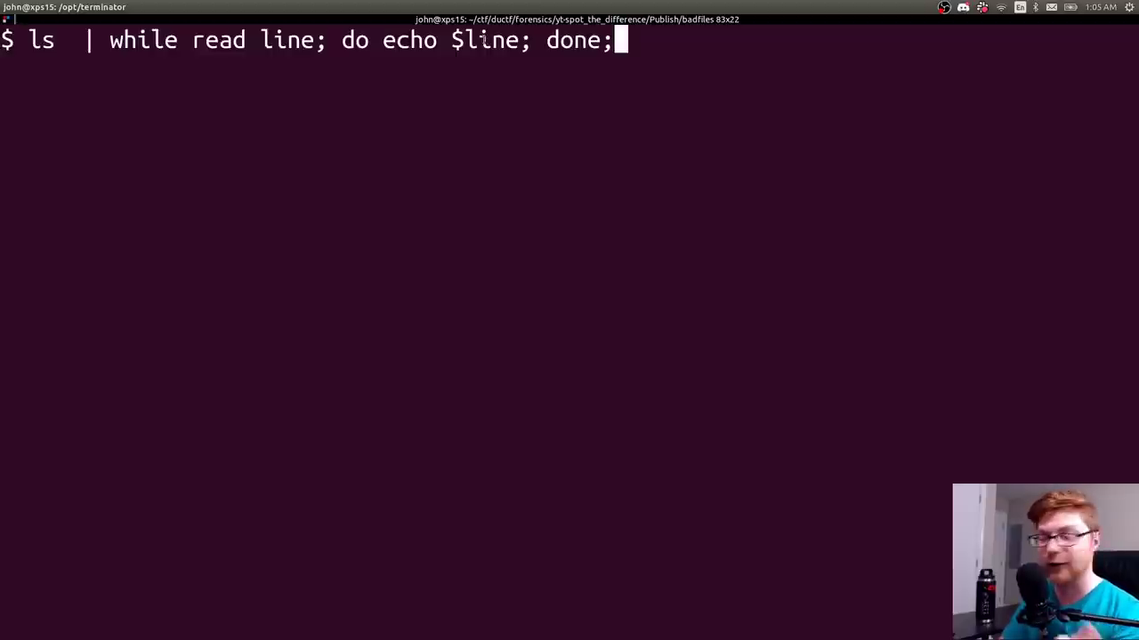
{"action": "key", "text": "BackSpace"}
{"action": "key", "text": "Return"}
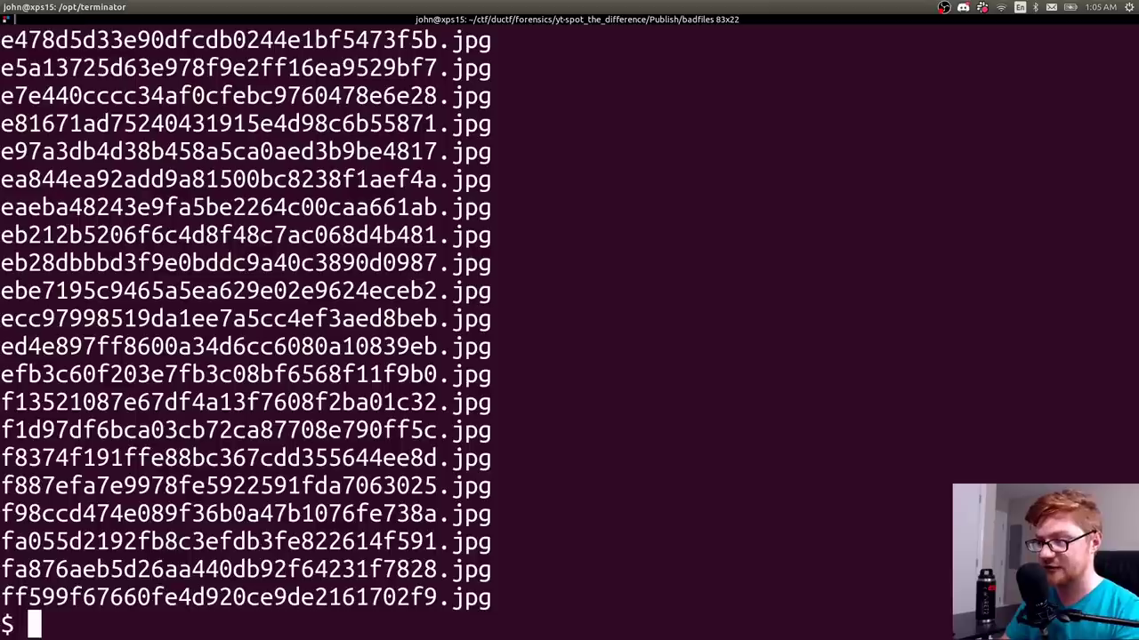
- Recall the loop on a cleared screen with the cursor just before $line for editing
{"action": "scroll", "coordinate": [597, 115], "scroll_direction": "up", "scroll_amount": 7}
{"action": "scroll", "coordinate": [597, 115], "scroll_direction": "down", "scroll_amount": 7}
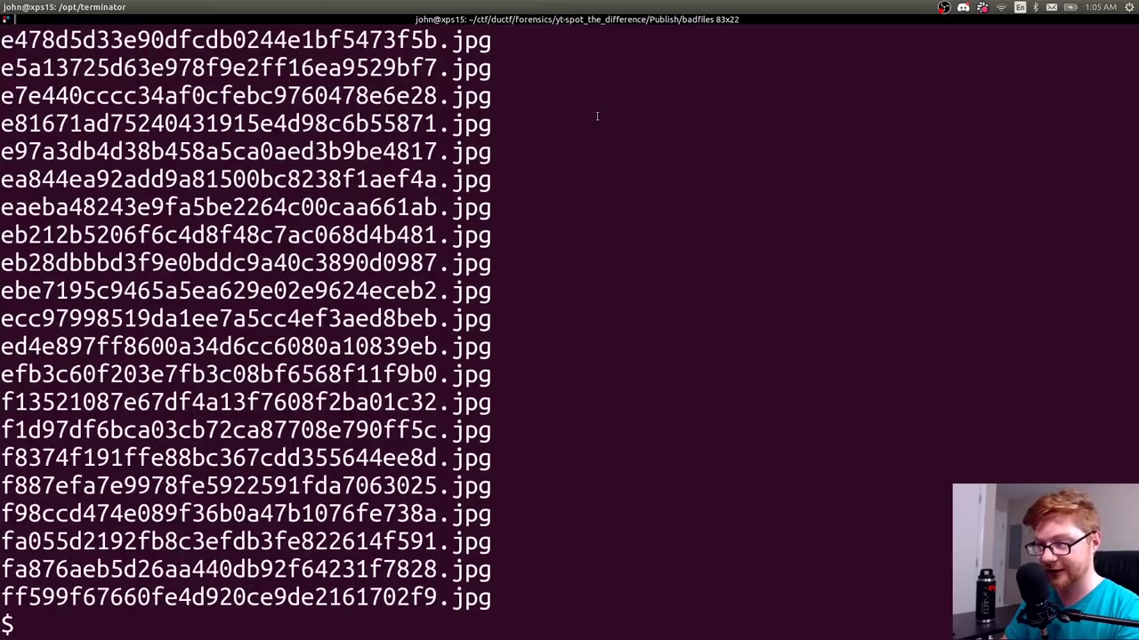
{"action": "key", "text": "ctrl+l"}
{"action": "key", "text": "Up"}
{"action": "key", "text": "Left"}
{"action": "key", "text": "Left"}
{"action": "key", "text": "Left"}
{"action": "key", "text": "Left"}
{"action": "key", "text": "Left"}
{"action": "key", "text": "Left"}
{"action": "key", "text": "Left"}
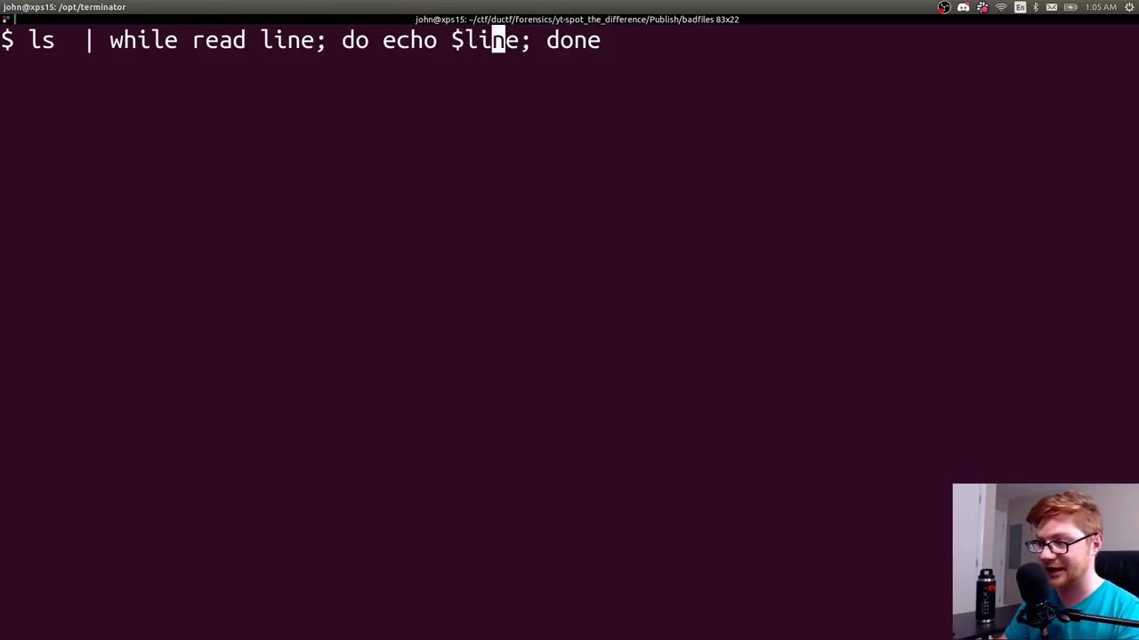
{"action": "left_click_drag", "start_coordinate": [452, 49], "coordinate": [492, 38]}
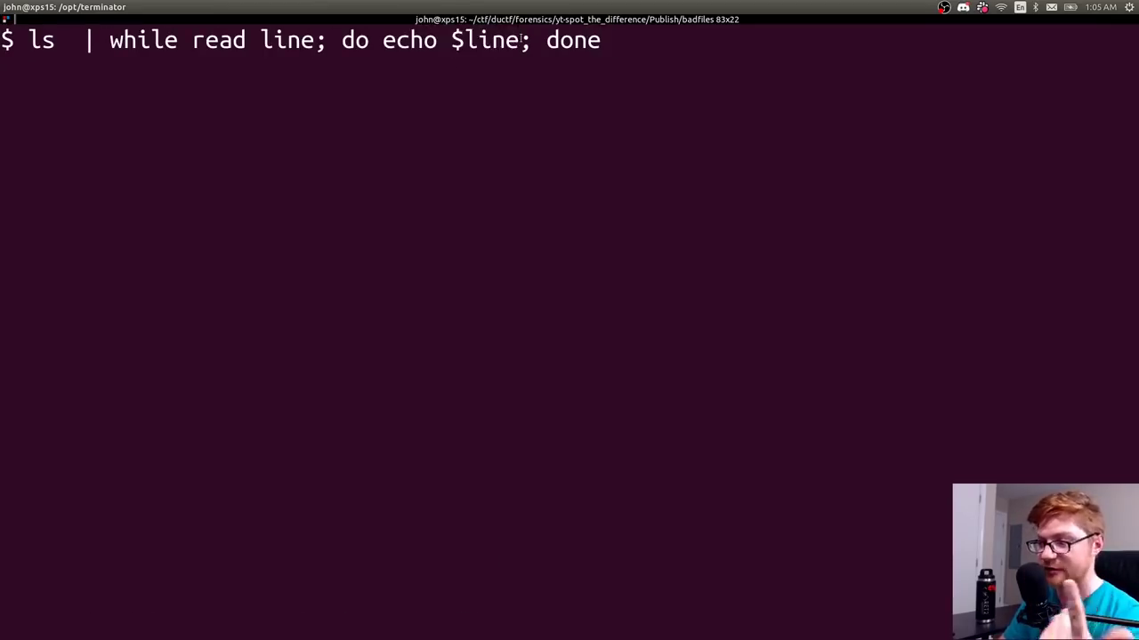
{"action": "key", "text": "Left"}
{"action": "key", "text": "Left"}
{"action": "key", "text": "Left"}
{"action": "key", "text": "Left"}
{"action": "key", "text": "Left"}
- Replace echo with steghide in the loop and run it
{"action": "key", "text": "BackSpace"}
{"action": "key", "text": "BackSpace"}
{"action": "key", "text": "BackSpace"}
{"action": "key", "text": "BackSpace"}
{"action": "type", "text": "steghide"}
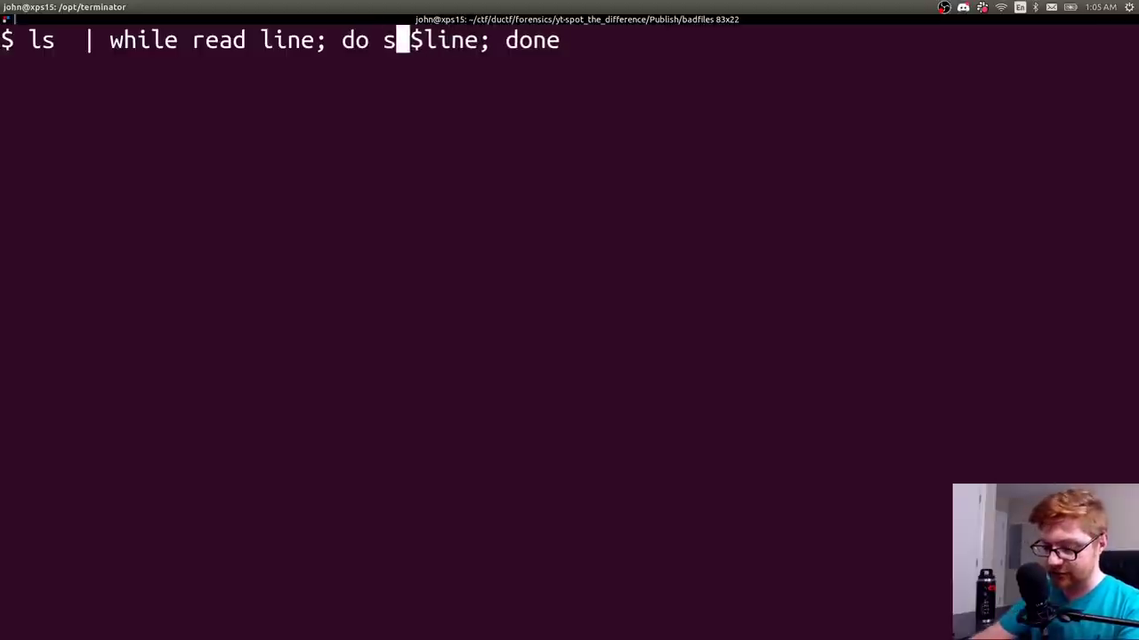
{"action": "key", "text": "Delete"}
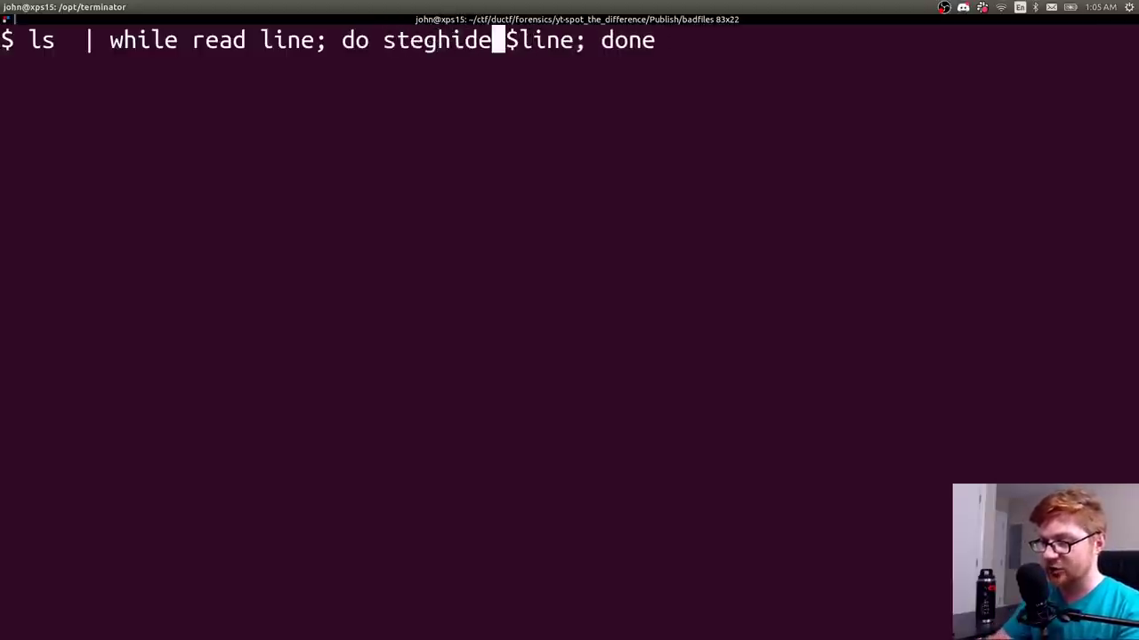
{"action": "key", "text": "Return"}
- Show steghide's help and inspect the -sf/--stegofile and -p/--passphrase options
{"action": "key", "text": "ctrl+l"}
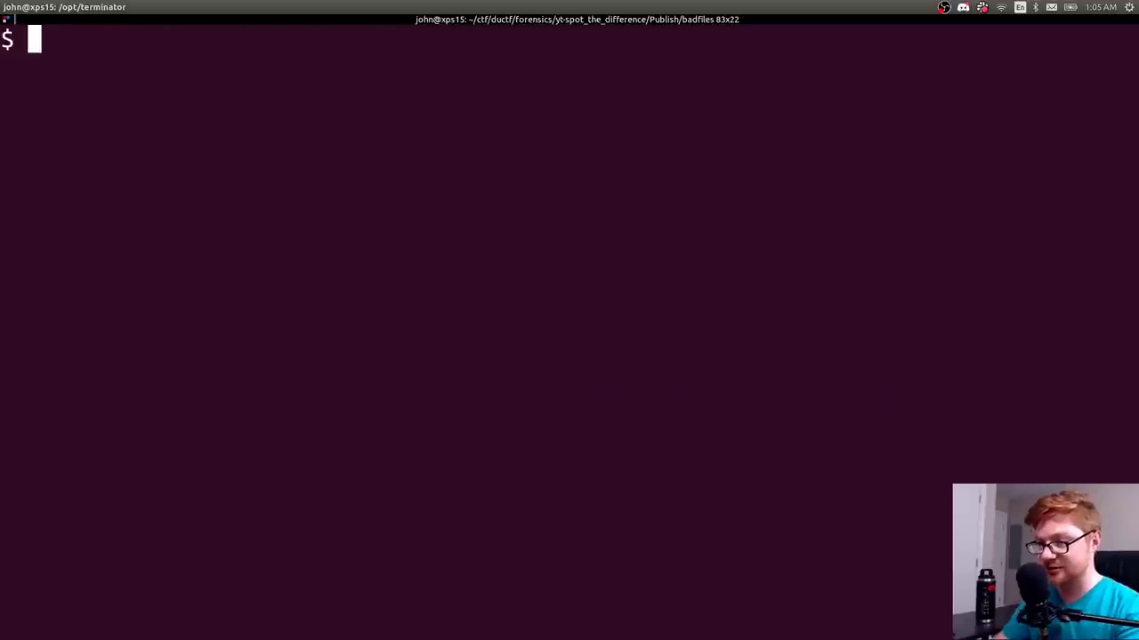
{"action": "type", "text": "steghide"}
{"action": "key", "text": "Return"}
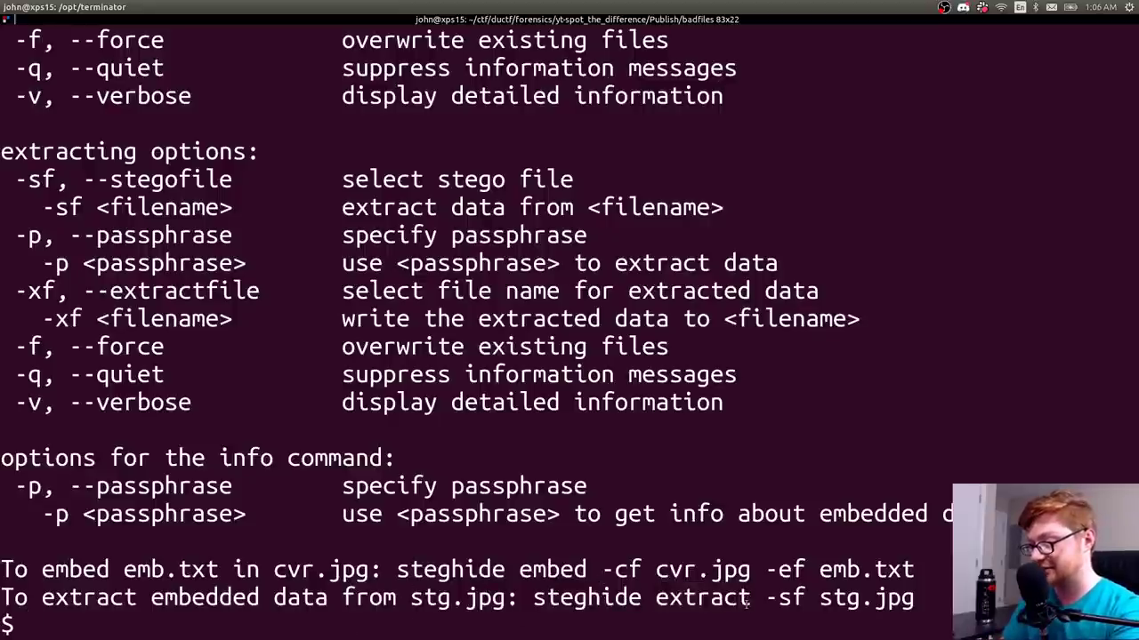
{"action": "left_click_drag", "start_coordinate": [763, 602], "coordinate": [793, 599]}
{"action": "left_click", "coordinate": [794, 599]}
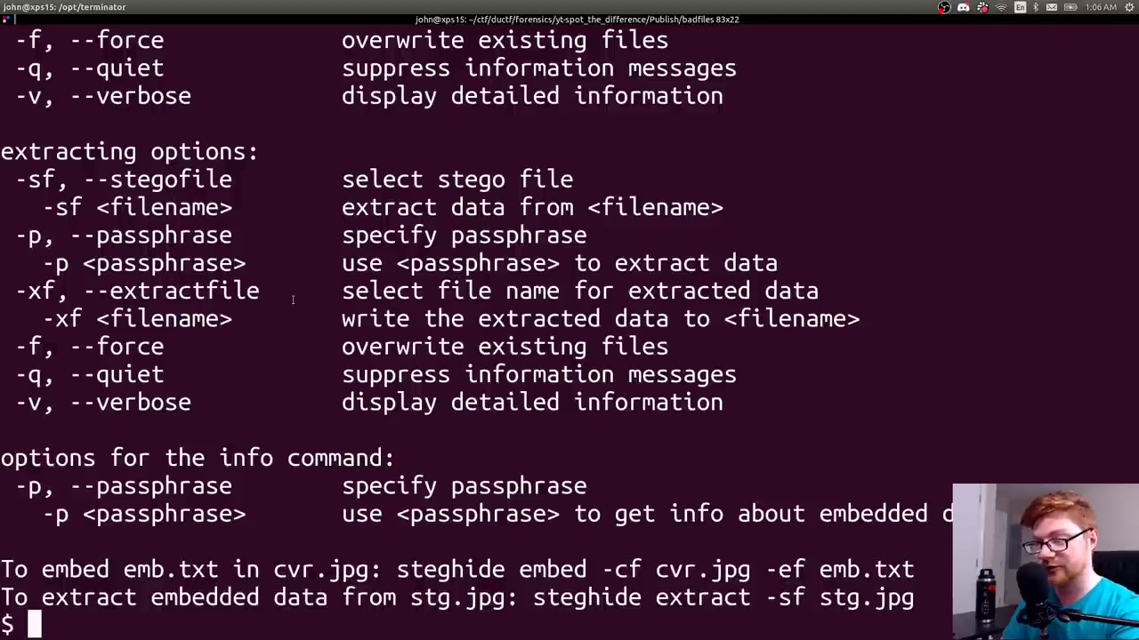
{"action": "left_click_drag", "start_coordinate": [108, 180], "coordinate": [192, 181]}
{"action": "left_click", "coordinate": [192, 181]}
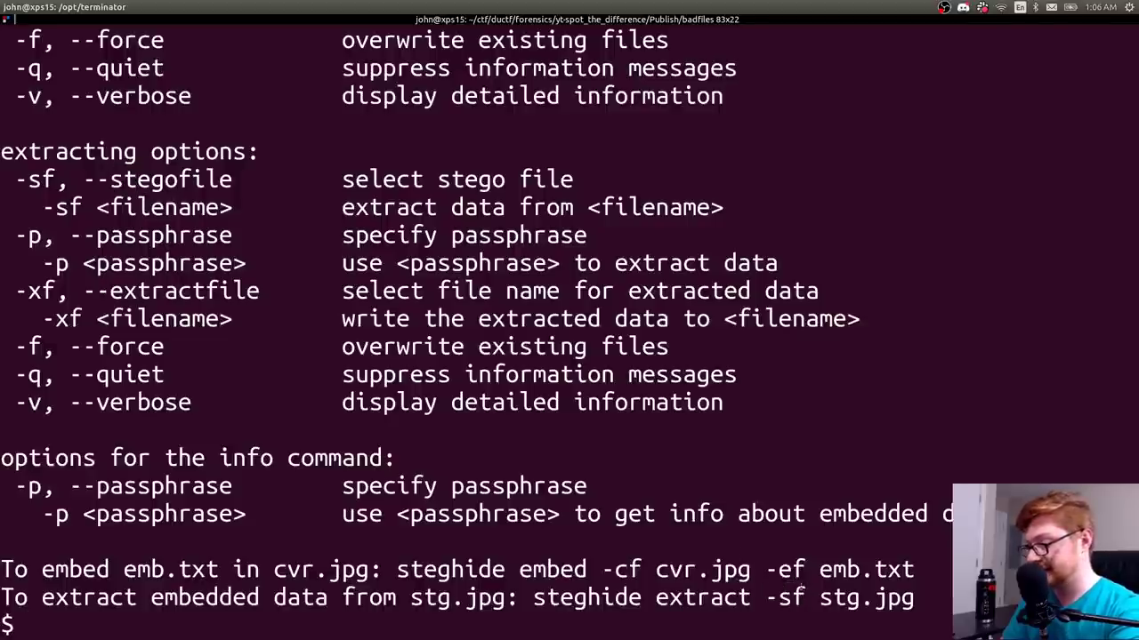
{"action": "left_click_drag", "start_coordinate": [820, 598], "coordinate": [912, 602]}
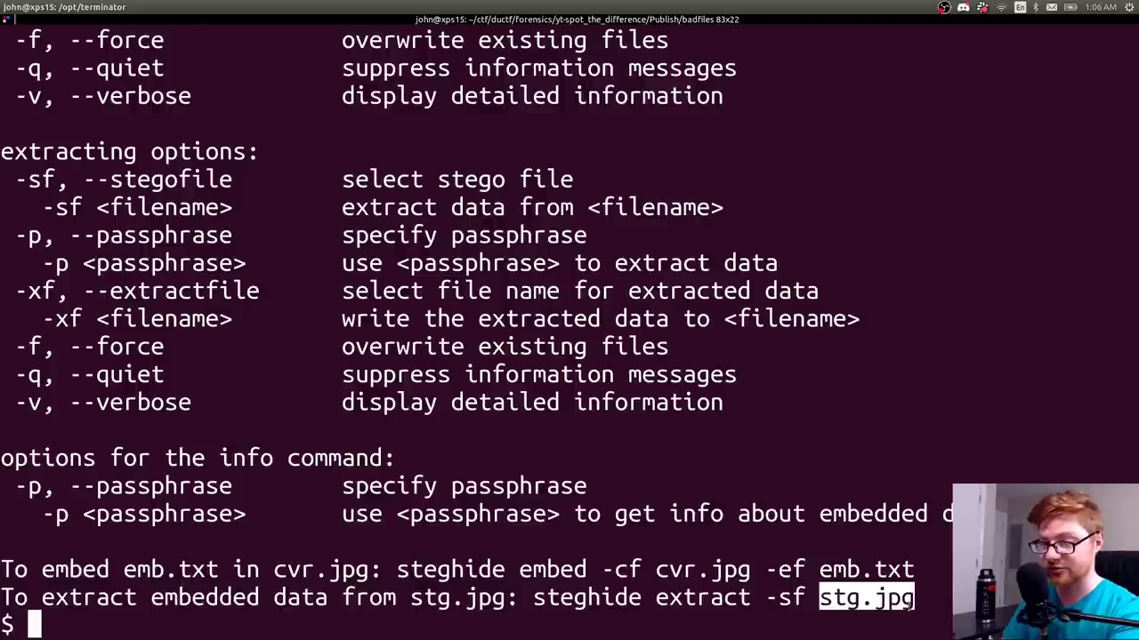
{"action": "left_click_drag", "start_coordinate": [17, 235], "coordinate": [163, 236]}
{"action": "left_click", "coordinate": [96, 235]}
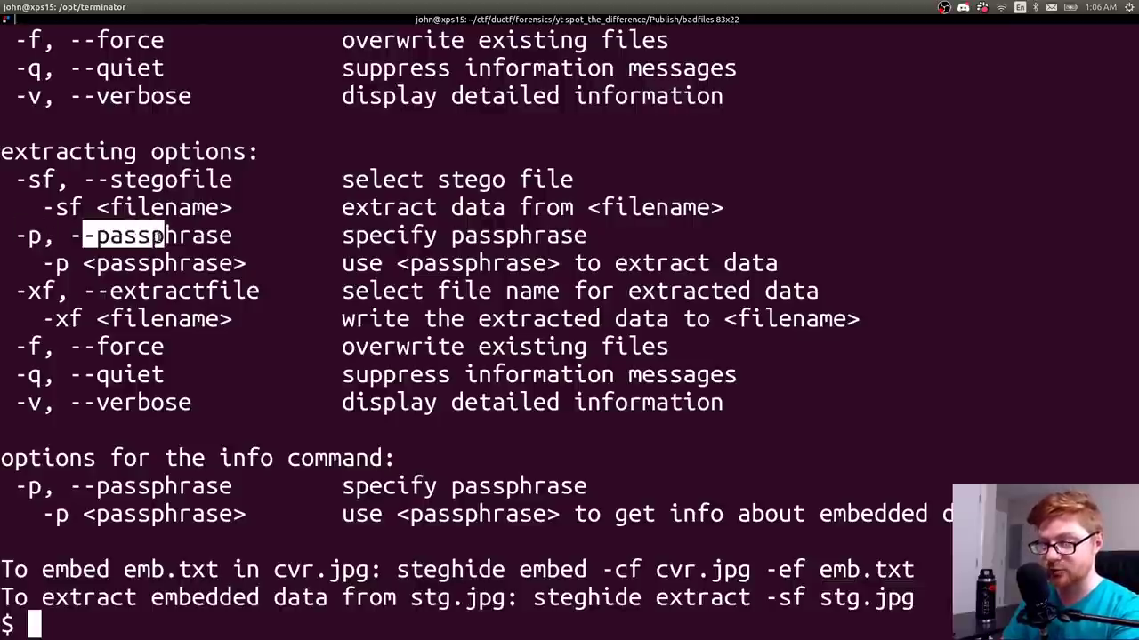
{"action": "left_click", "coordinate": [315, 322]}
- Recall the loop and insert 'extract -sf' before $line, leaving room for the passphrase
{"action": "key", "text": "ctrl+l"}
{"action": "key", "text": "Up"}
{"action": "key", "text": "Up"}
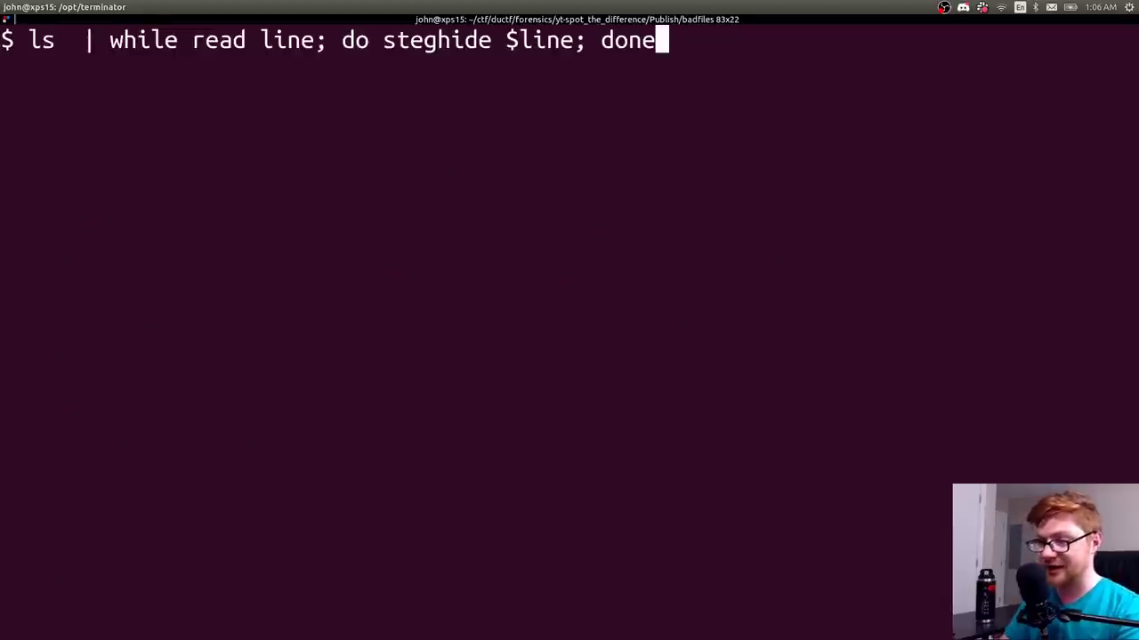
{"action": "key", "text": "ctrl+Left"}
{"action": "key", "text": "ctrl+Left"}
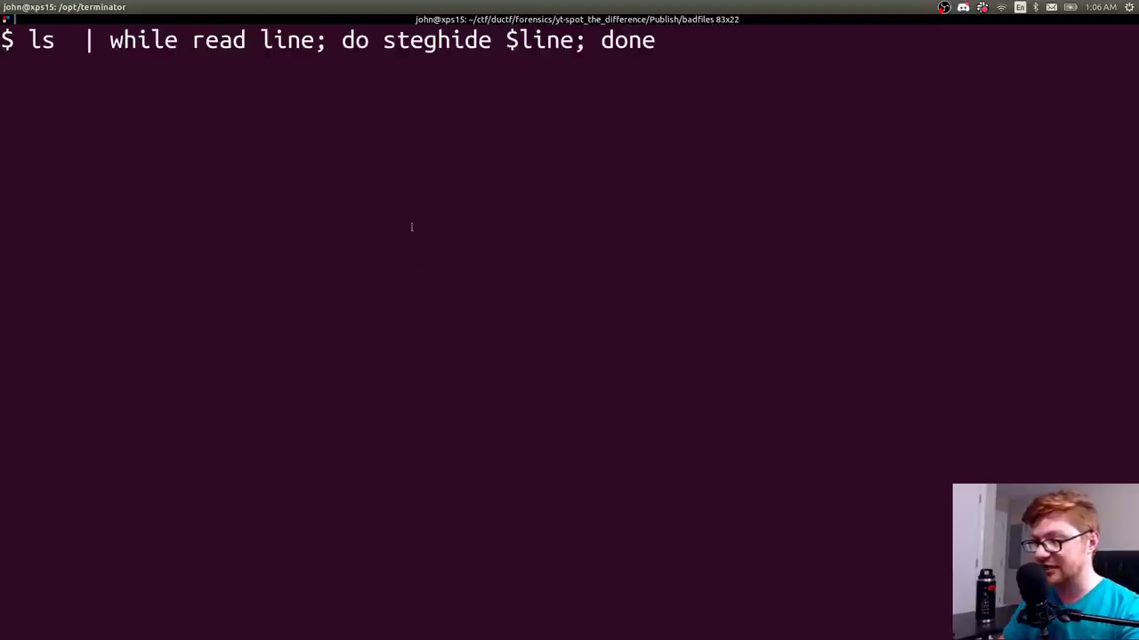
{"action": "type", "text": "extract -sf"}
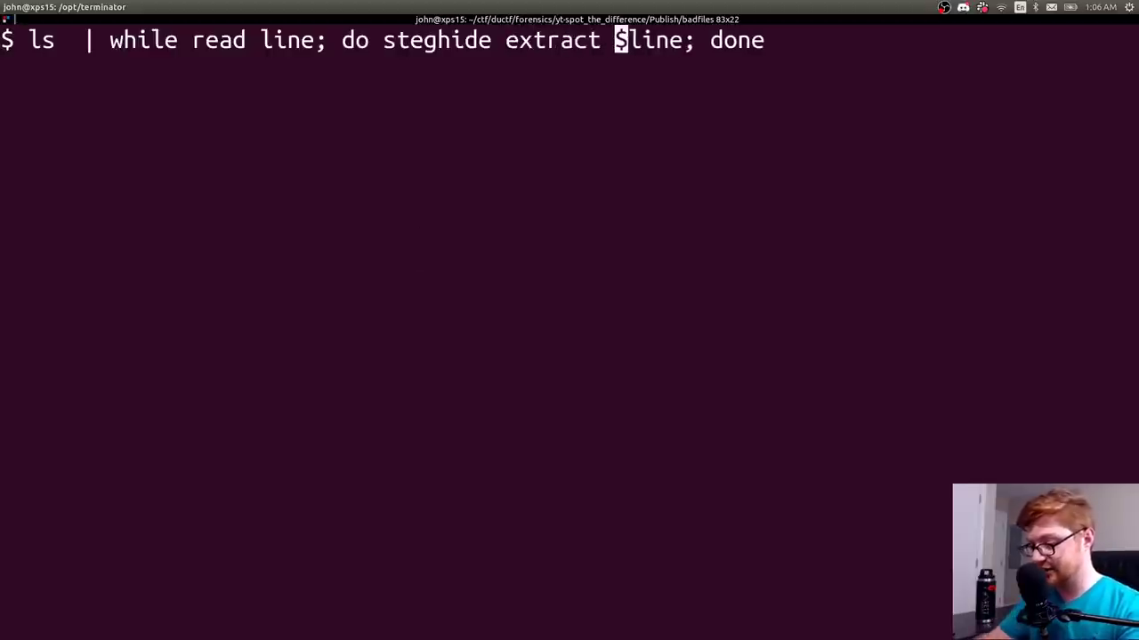
{"action": "key", "text": "ctrl+Right"}
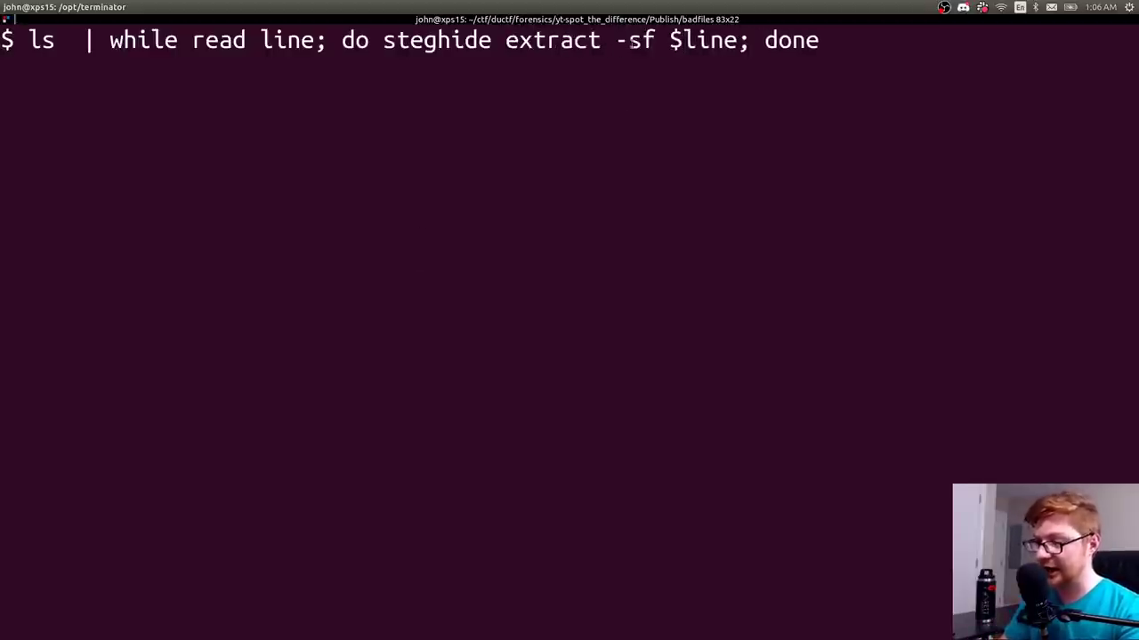
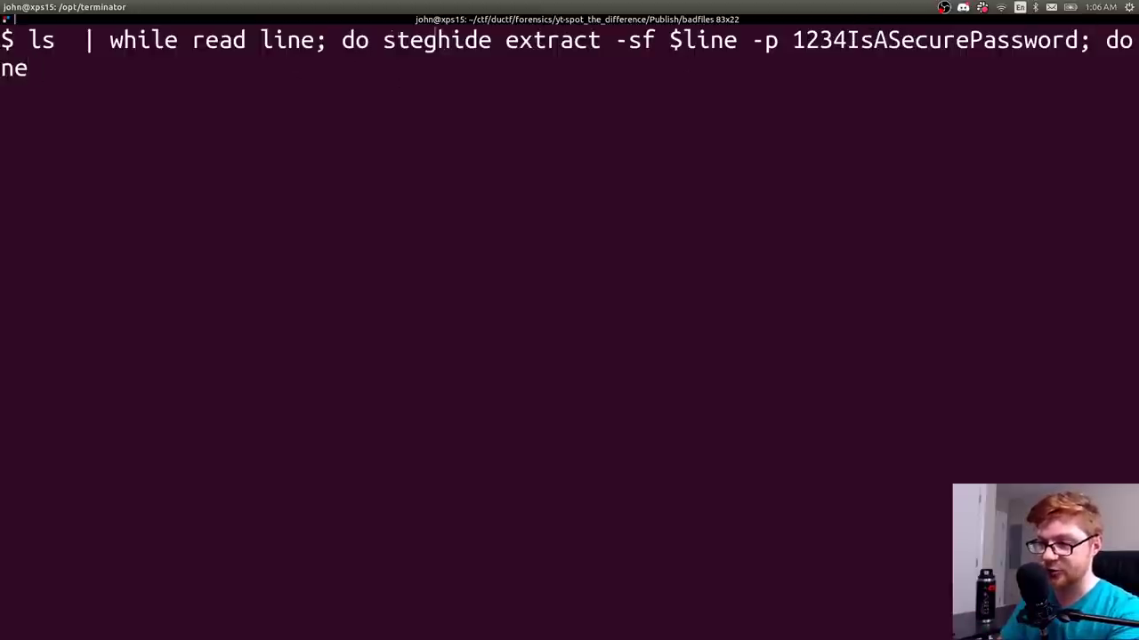
- Highlight the loop's steghide extract, -sf, $line and closing done parts in turn, then clear the highlight
{"action": "left_click_drag", "start_coordinate": [396, 40], "coordinate": [534, 40]}
{"action": "left_click_drag", "start_coordinate": [614, 40], "coordinate": [724, 40]}
{"action": "left_click", "coordinate": [669, 40]}
{"action": "left_click", "coordinate": [722, 40]}
{"action": "left_click", "coordinate": [718, 35]}
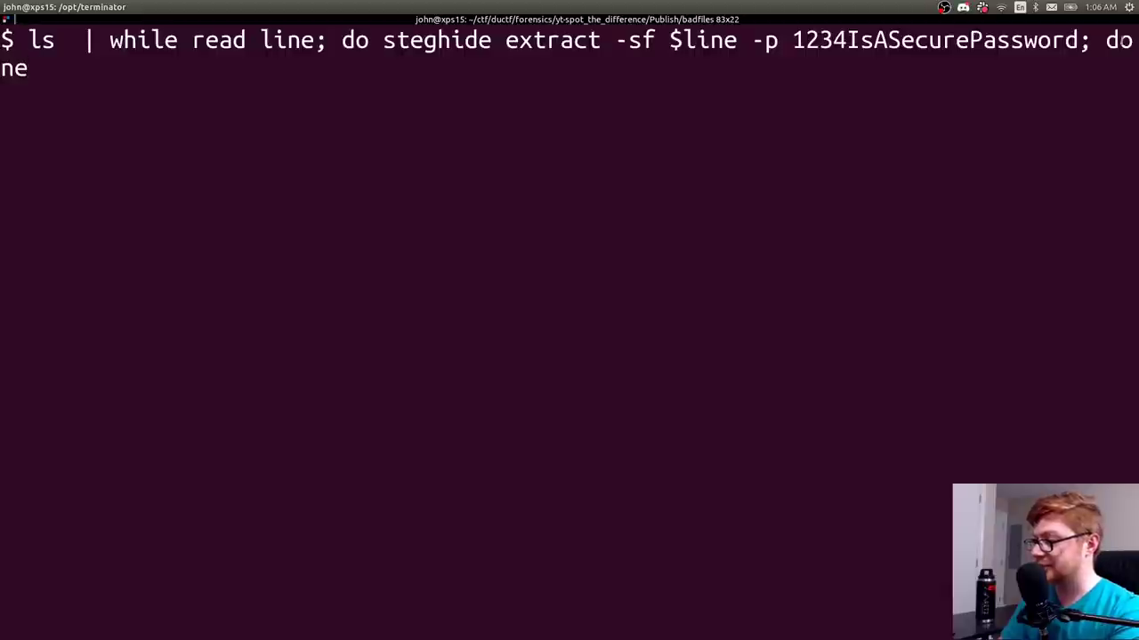
{"action": "left_click_drag", "start_coordinate": [1085, 40], "coordinate": [1133, 40]}
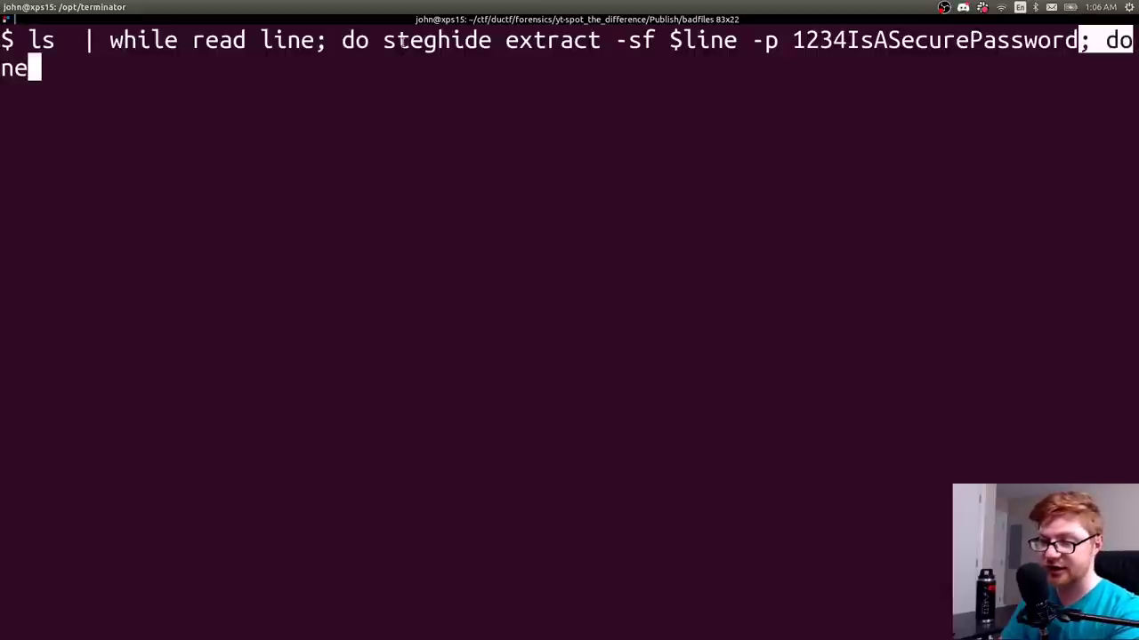
{"action": "left_click", "coordinate": [358, 103]}
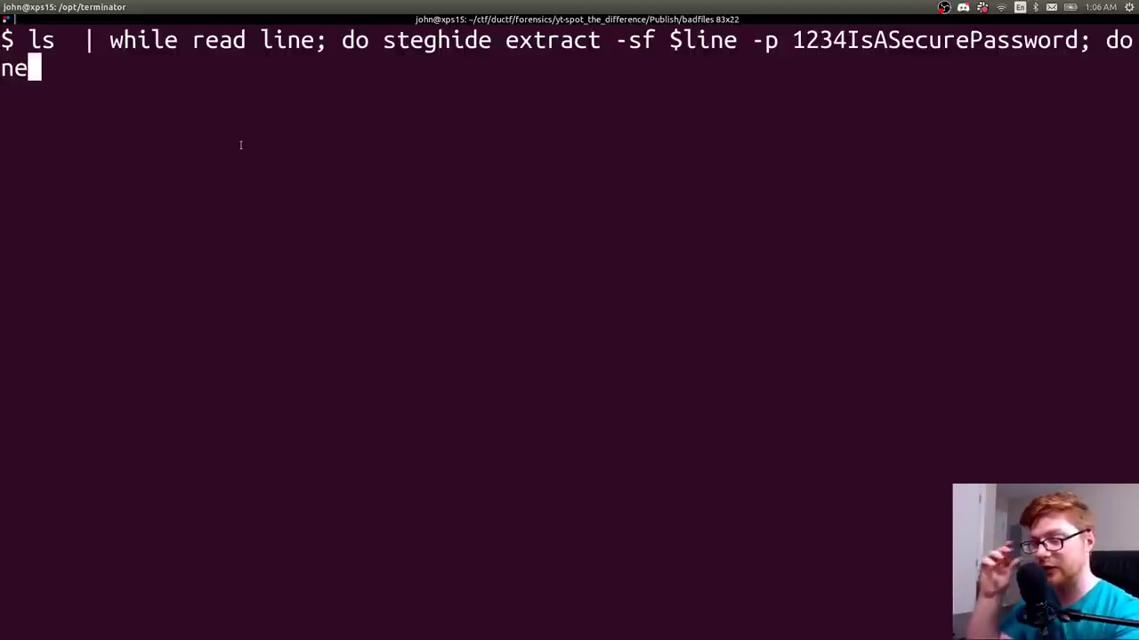
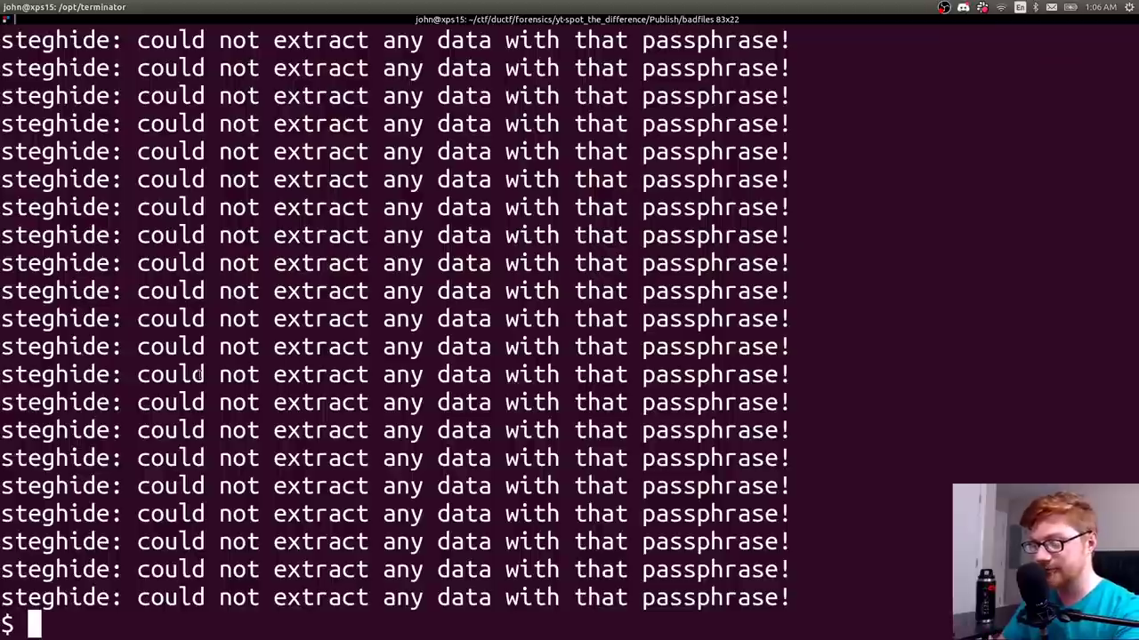
- Scroll back through the steghide output to find the extraction report
{"action": "left_click_drag", "start_coordinate": [309, 490], "coordinate": [219, 375]}
{"action": "left_click", "coordinate": [445, 485]}
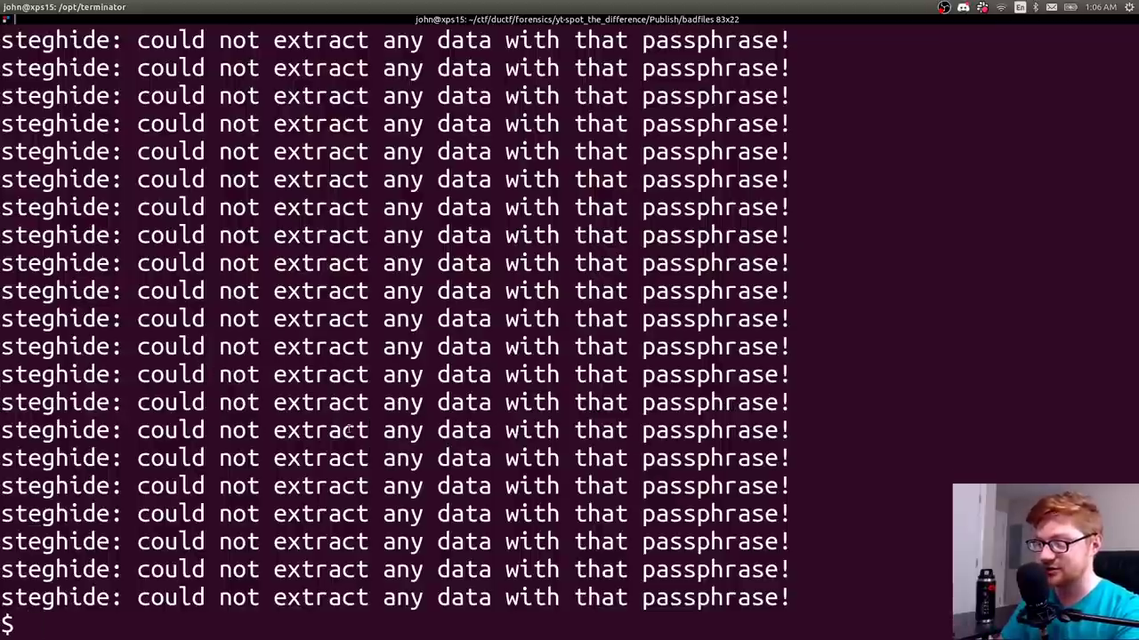
{"action": "scroll", "coordinate": [349, 428], "scroll_direction": "up", "scroll_amount": 2}
{"action": "scroll", "coordinate": [350, 428], "scroll_direction": "up", "scroll_amount": 5}
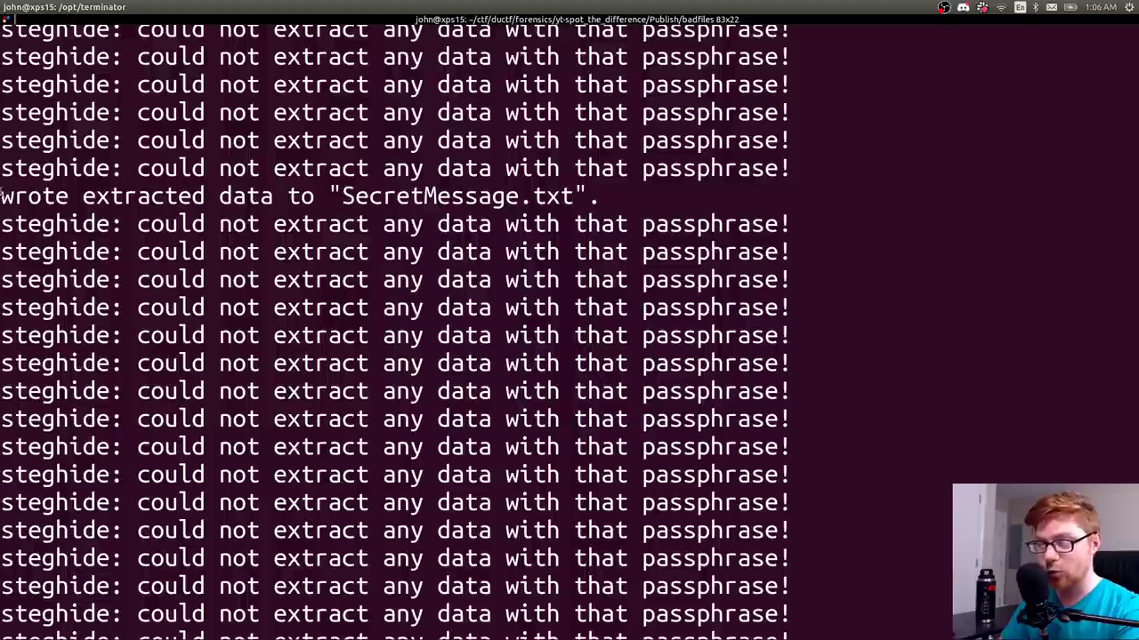
- Copy the SecretMessage.txt file name from the 'wrote extracted data' line and clear the screen
{"action": "left_click_drag", "start_coordinate": [1, 192], "coordinate": [577, 195]}
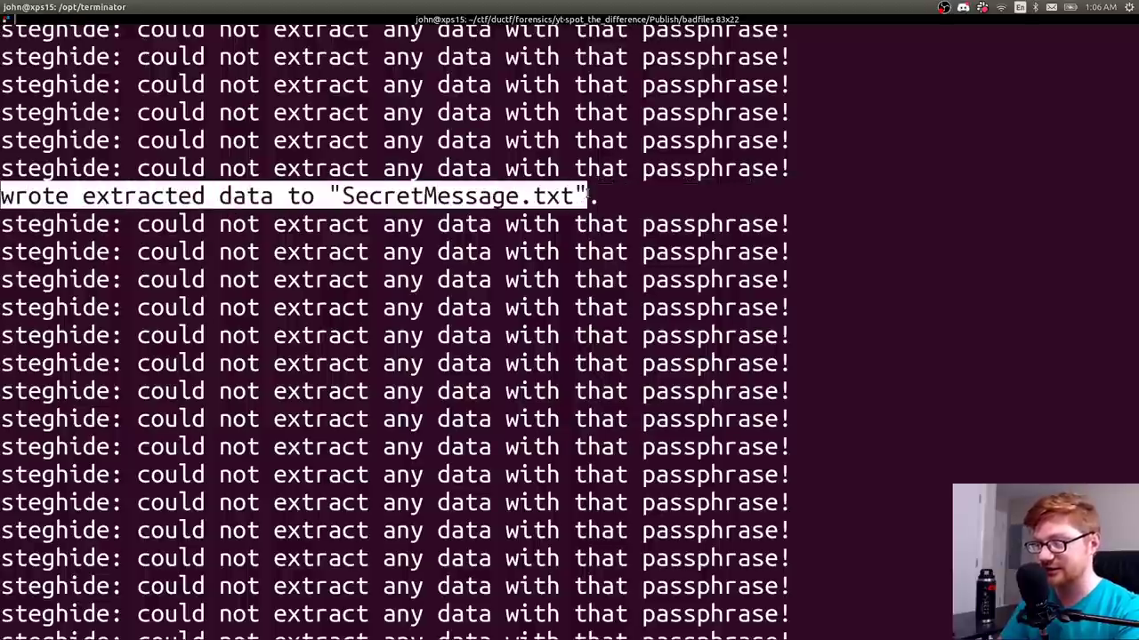
{"action": "left_click", "coordinate": [539, 219]}
{"action": "double_click", "coordinate": [536, 194]}
{"action": "key", "text": "ctrl+c"}
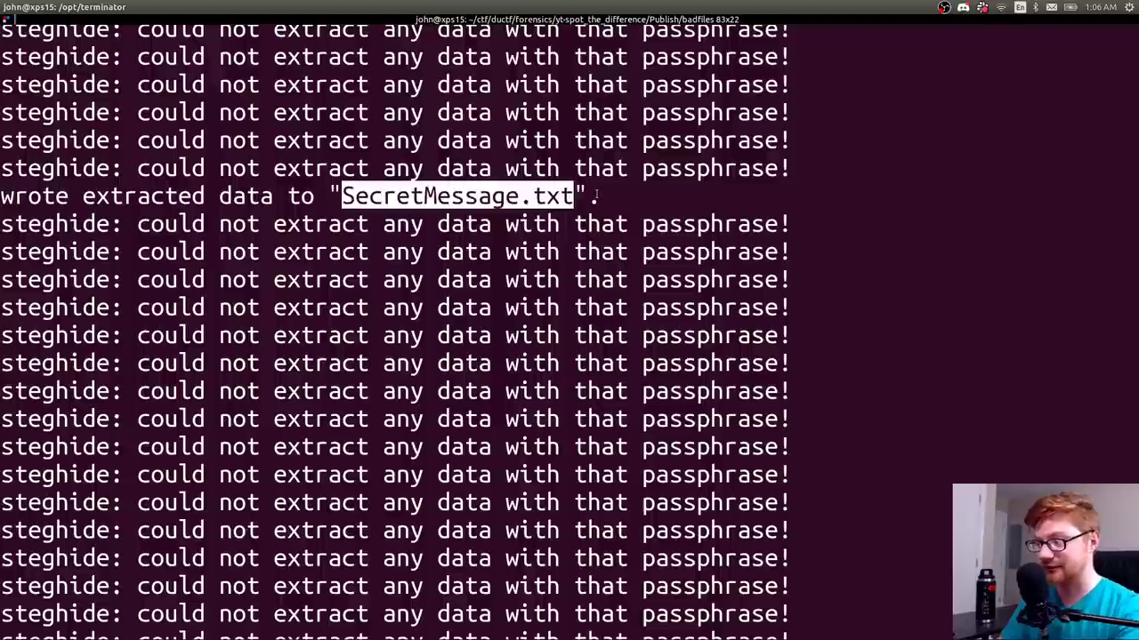
{"action": "key", "text": "ctrl+l"}
- Print SecretMessage.txt with cat, revealing the flag DUCTF{m0r3_th4n_M33ts_th3_ey3}
{"action": "type", "text": "cat"}
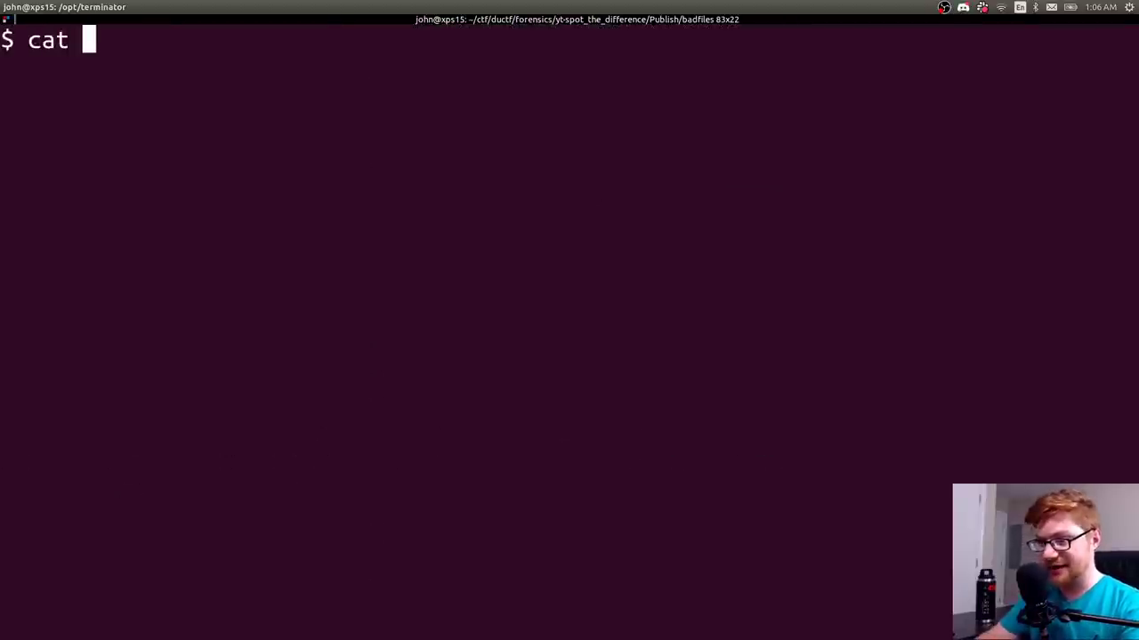
{"action": "key", "text": "shift+Insert"}
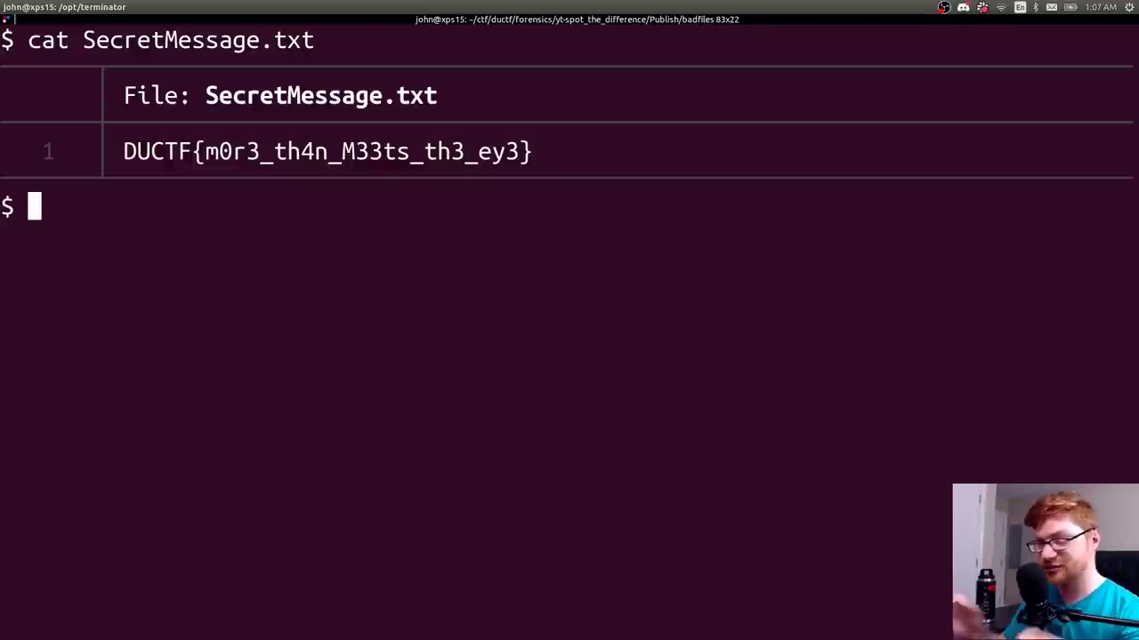
{"action": "left_click_drag", "start_coordinate": [535, 151], "coordinate": [124, 147]}
{"action": "scroll", "coordinate": [234, 227], "scroll_direction": "up", "scroll_amount": 5}
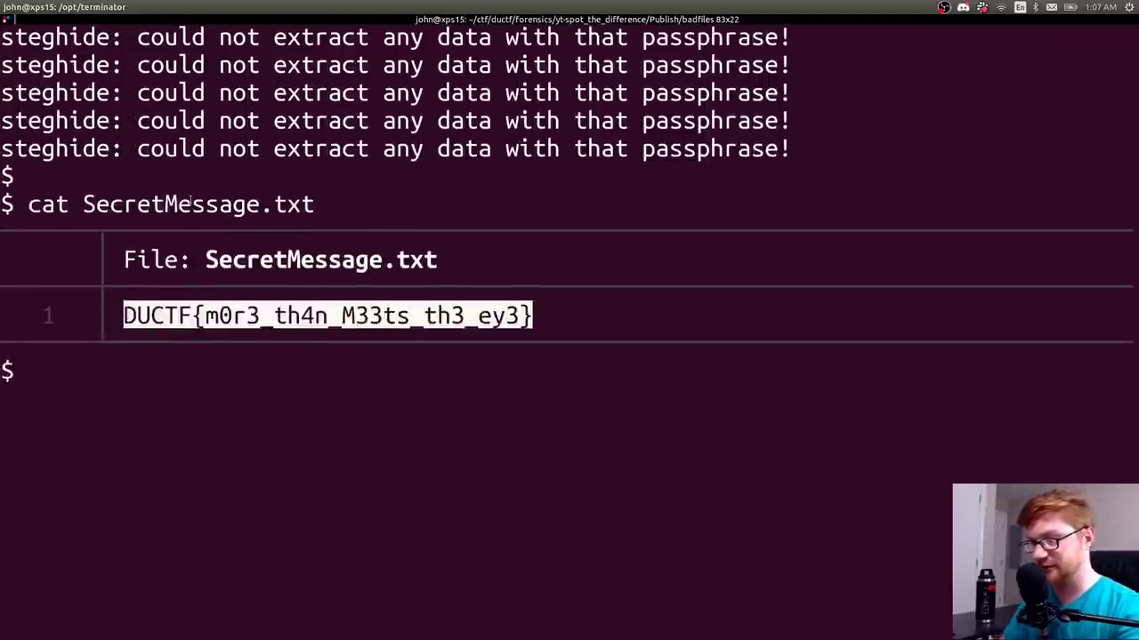
{"action": "scroll", "coordinate": [234, 227], "scroll_direction": "down", "scroll_amount": 5}
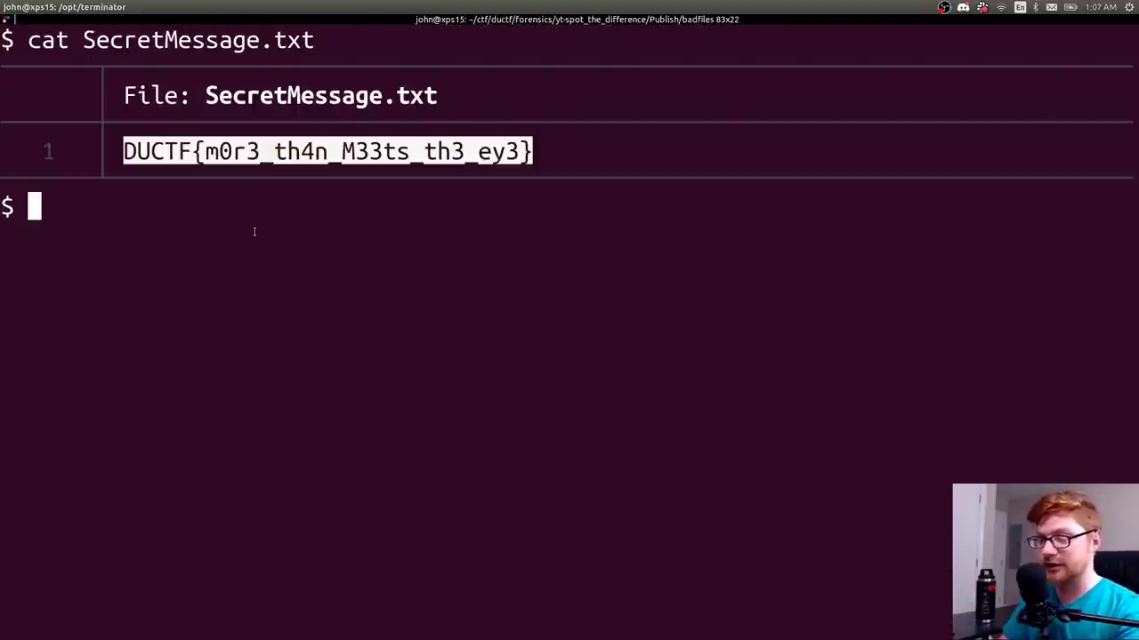
- List the current directory's files with ls, then clear the screen
{"action": "type", "text": "ls"}
{"action": "key", "text": "Return"}
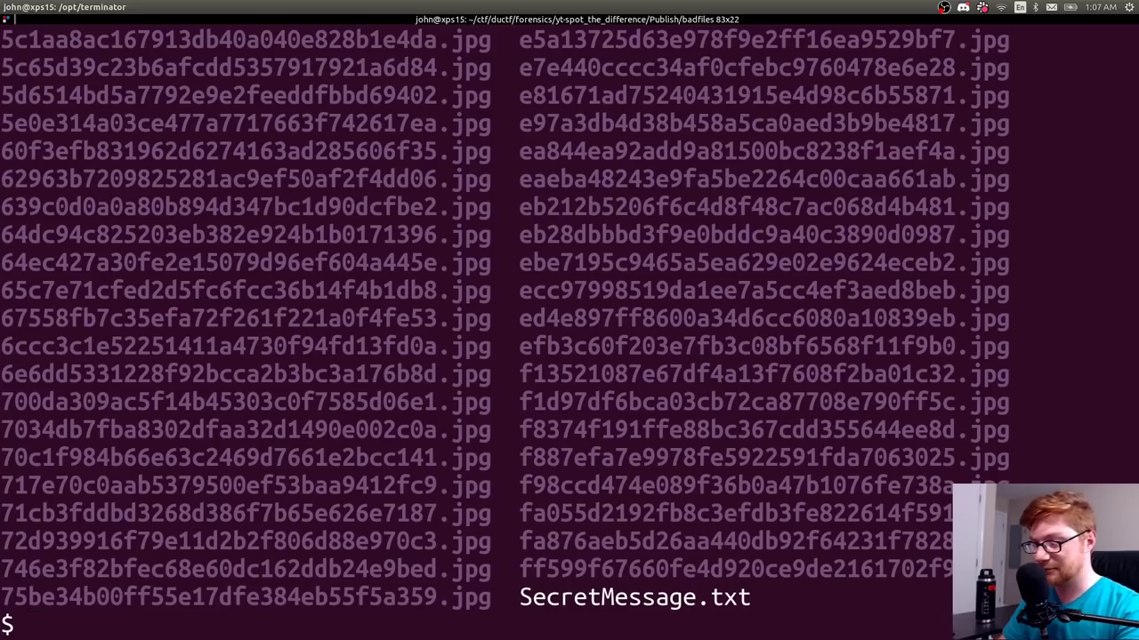
{"action": "scroll", "coordinate": [339, 254], "scroll_direction": "up", "scroll_amount": 8}
{"action": "scroll", "coordinate": [341, 255], "scroll_direction": "down", "scroll_amount": 8}
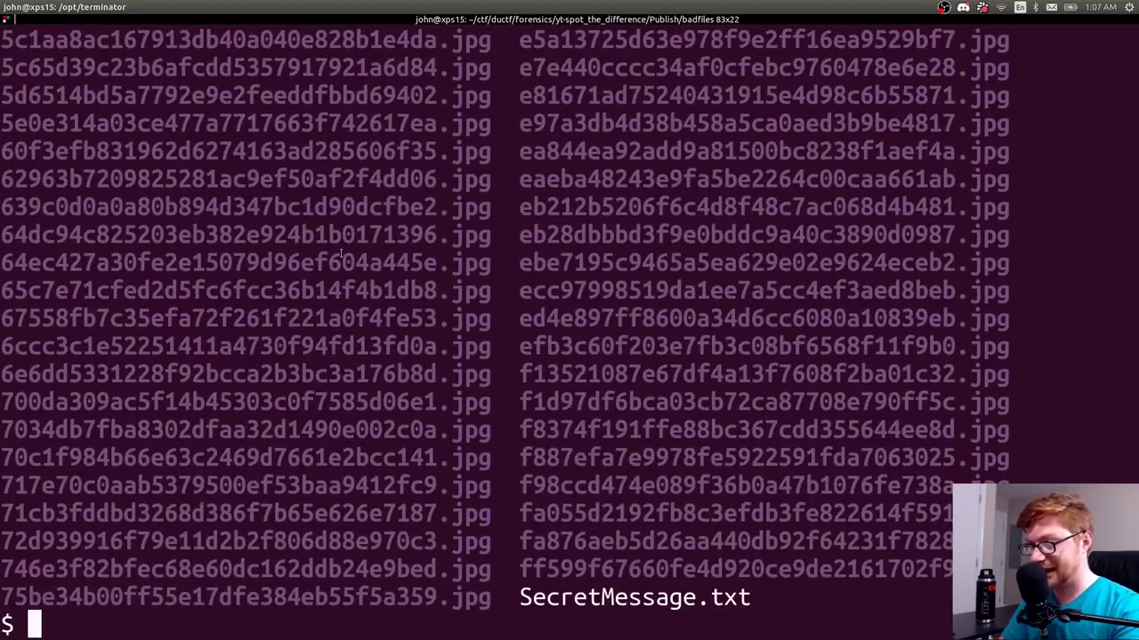
{"action": "key", "text": "ctrl+l"}
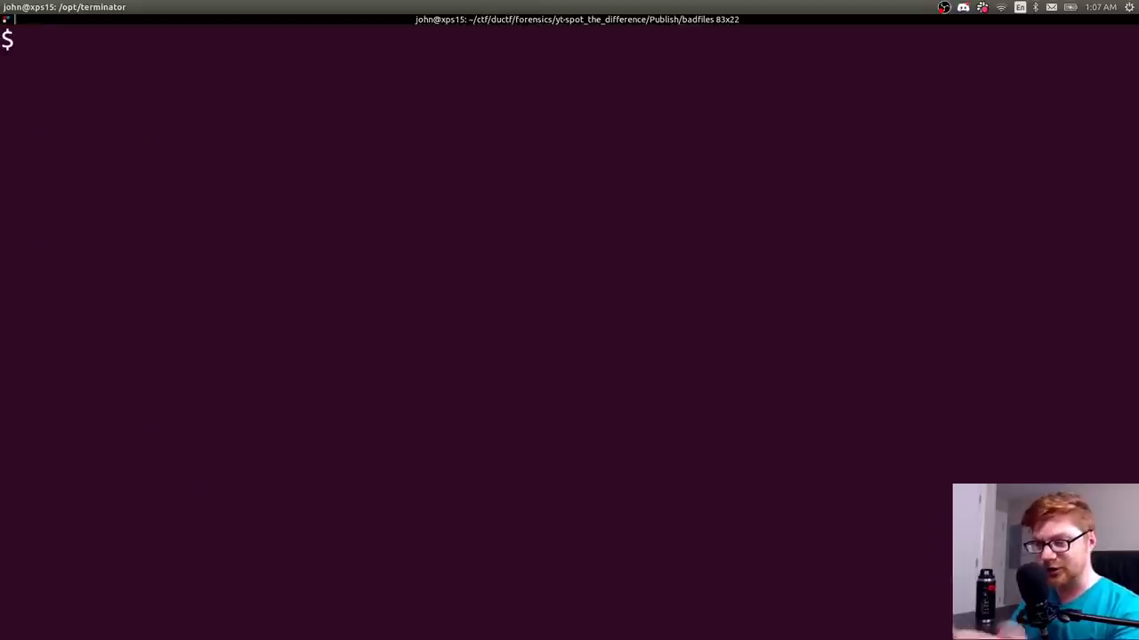
- Move up to the parent directory and into .config, listing each folder's contents
{"action": "type", "text": "cd .."}
{"action": "key", "text": "Return"}
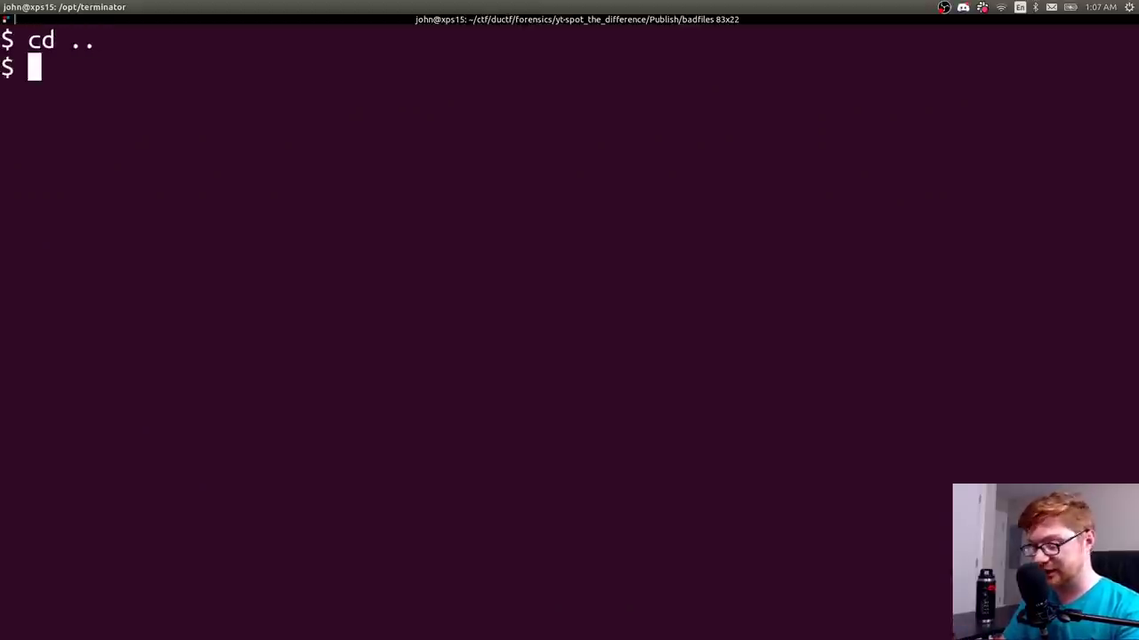
{"action": "type", "text": "ls"}
{"action": "key", "text": "Return"}
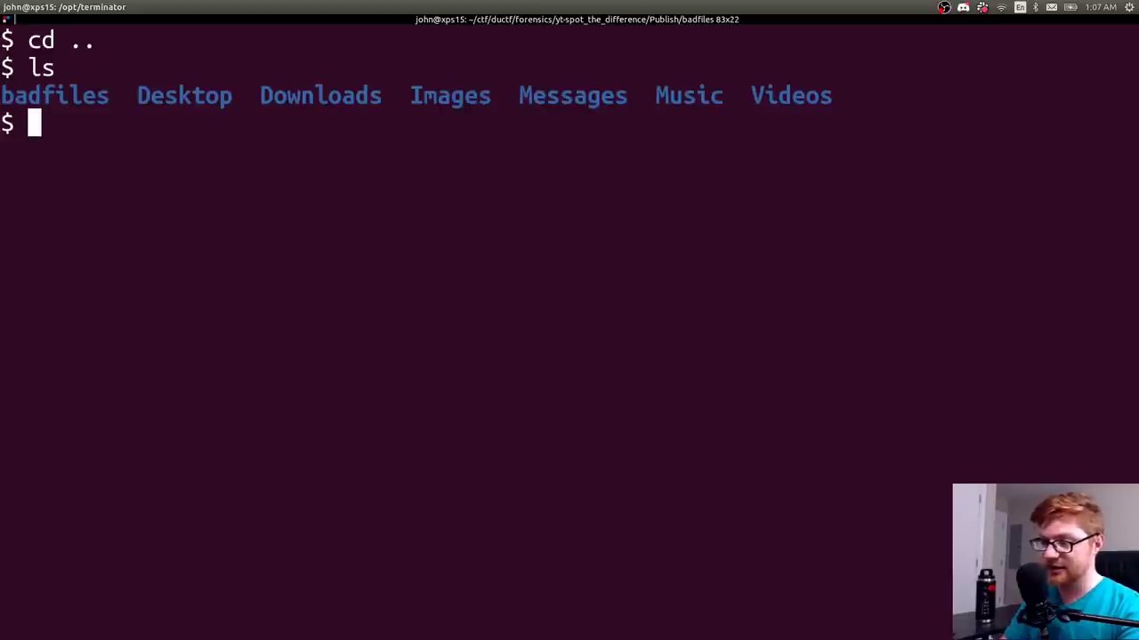
{"action": "type", "text": "cd .con"}
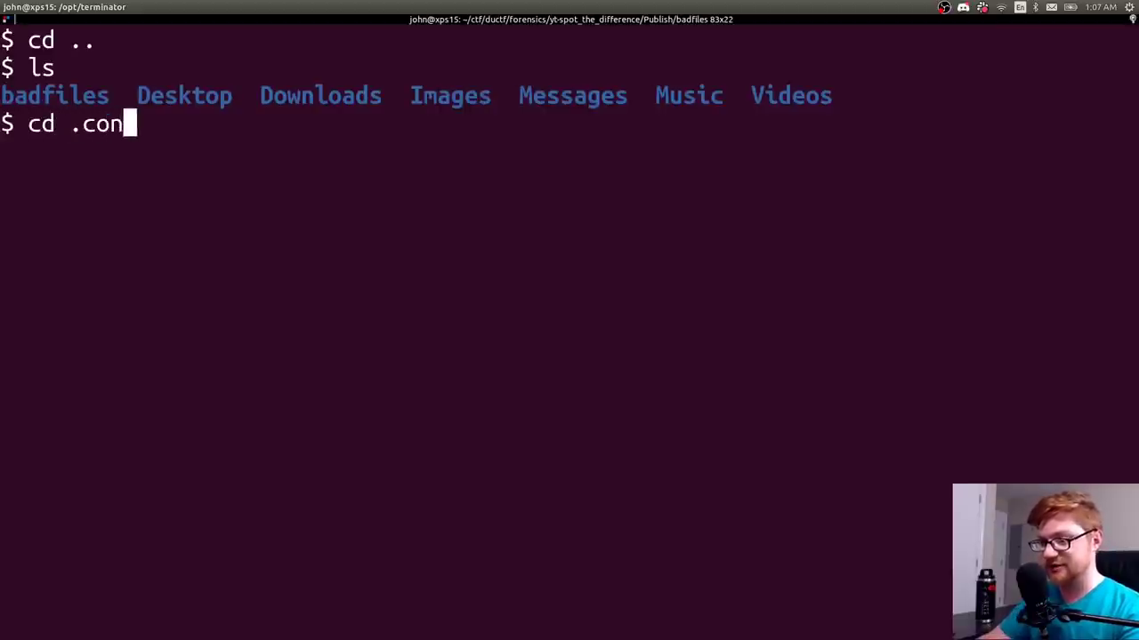
{"action": "key", "text": "Tab"}
{"action": "key", "text": "Return"}
{"action": "type", "text": "ls"}
{"action": "key", "text": "Return"}
- Enter the secret folder, list all its numbered .txt files with find, and clear
{"action": "type", "text": "cd sec"}
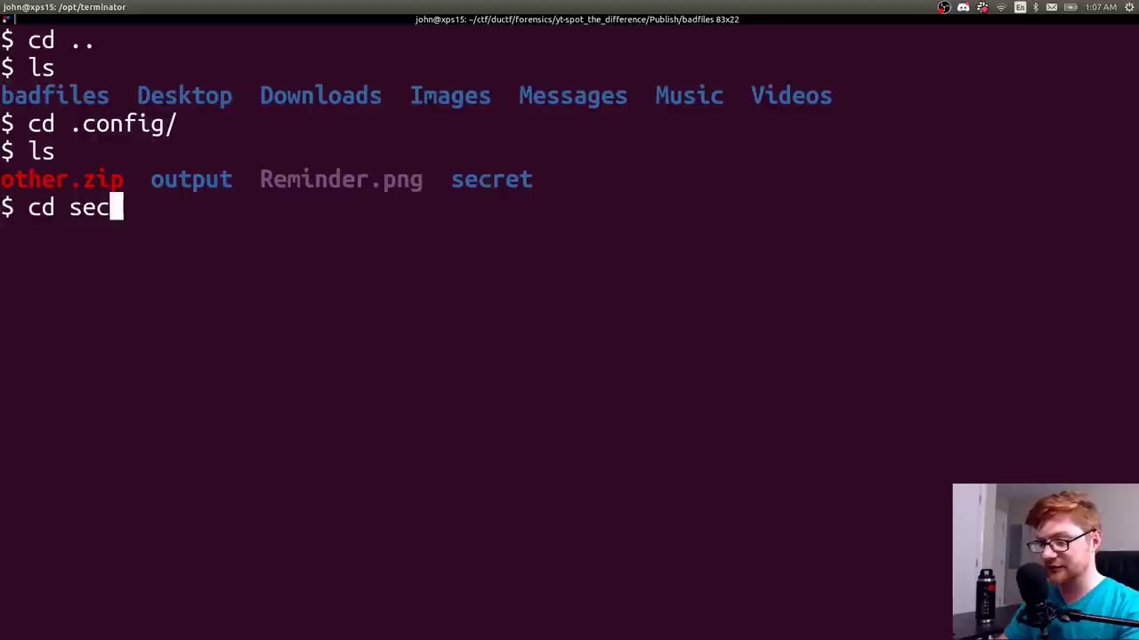
{"action": "key", "text": "Tab"}
{"action": "key", "text": "Return"}
{"action": "type", "text": "find"}
{"action": "key", "text": "Return"}
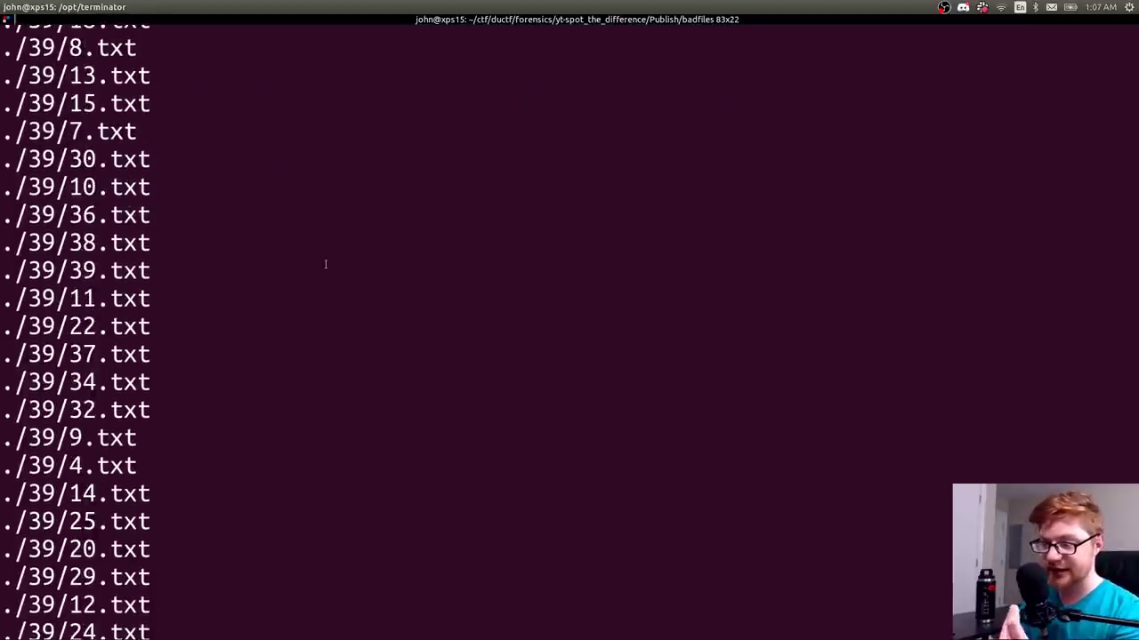
{"action": "key", "text": "ctrl+l"}
- Run stegcracker alone to show its 2.0.9 usage: an image file plus optional wordlist
{"action": "type", "text": "st"}
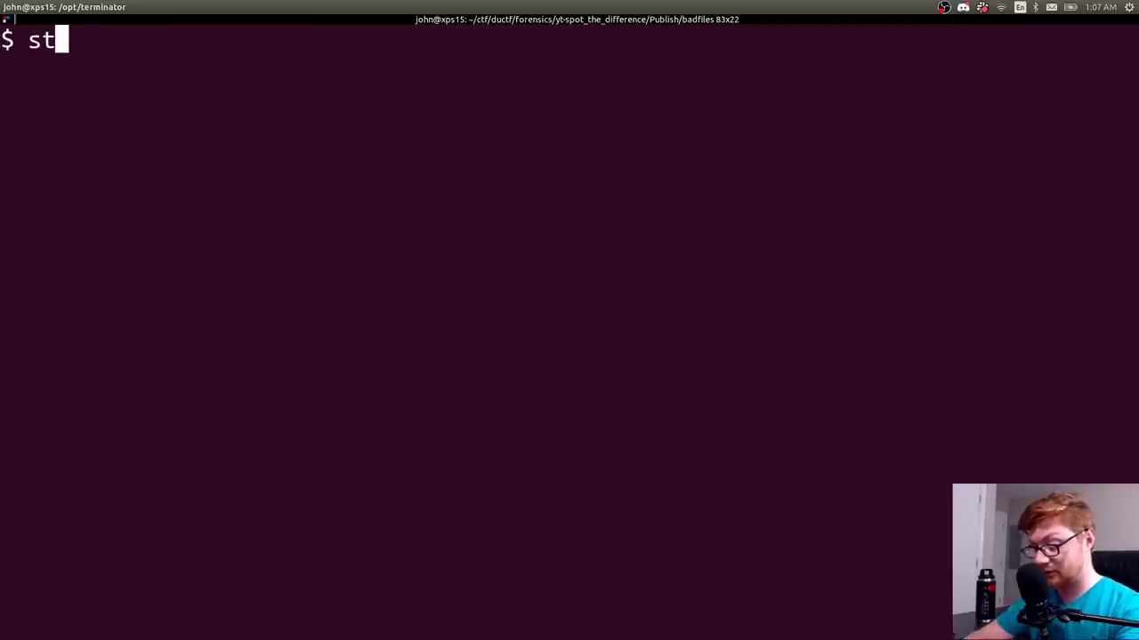
{"action": "type", "text": "egcracker"}
{"action": "key", "text": "Return"}
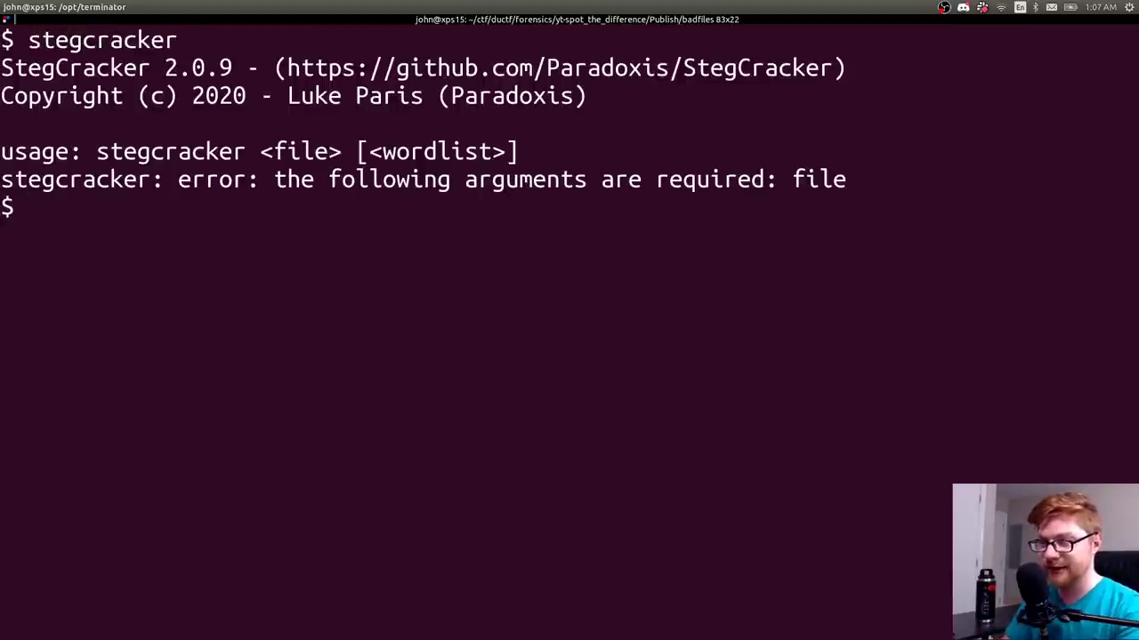
{"action": "type", "text": "gem install"}
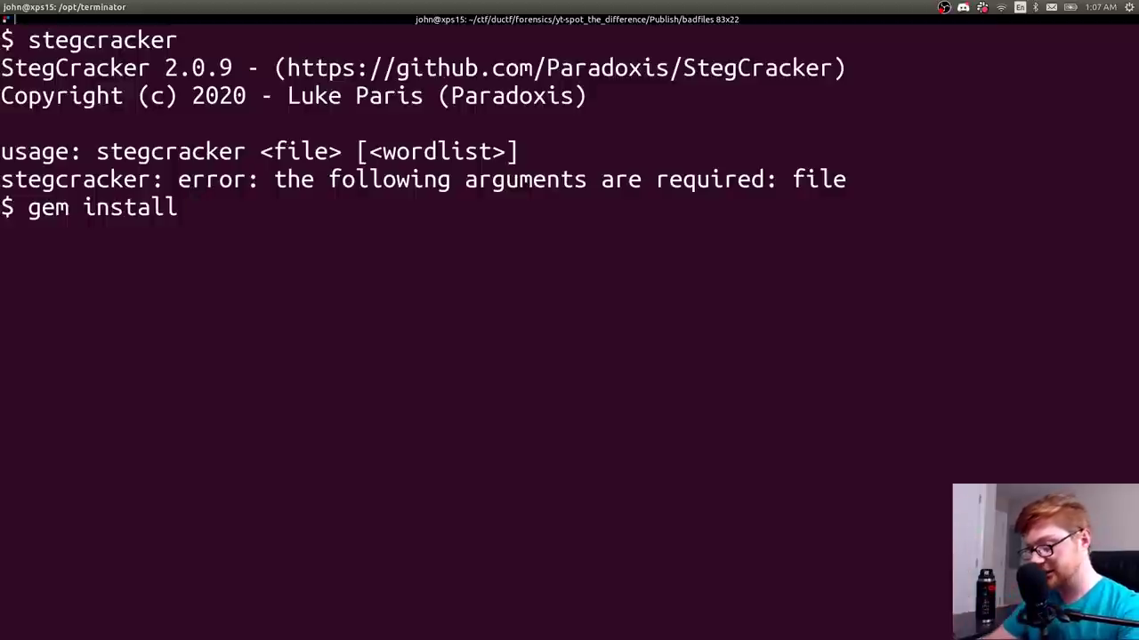
{"action": "type", "text": "stegcracke"}
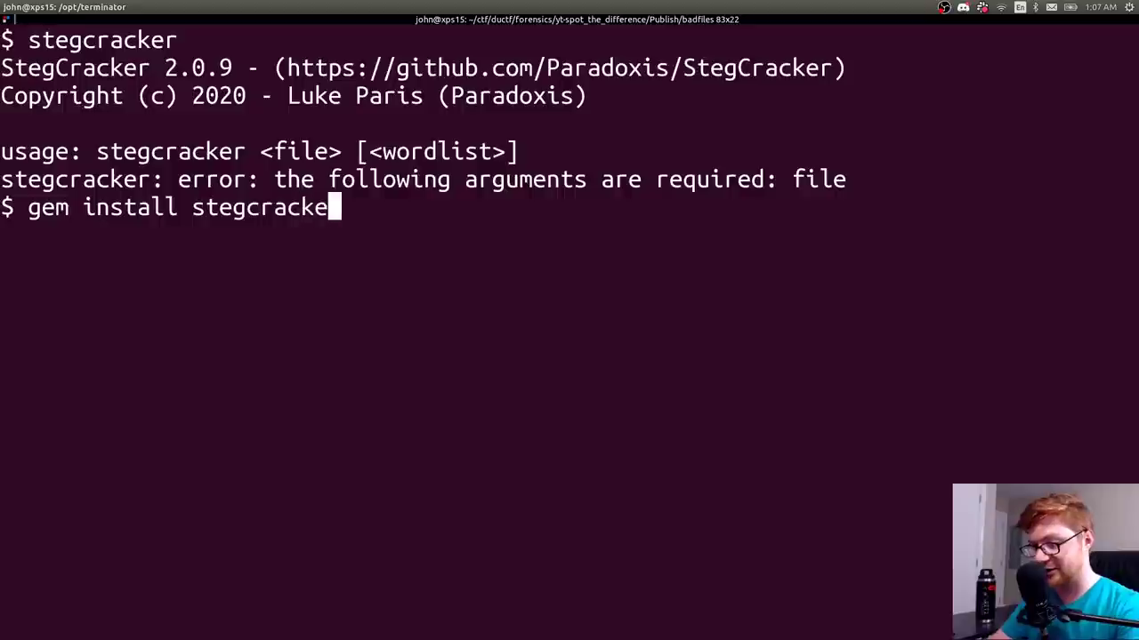
{"action": "type", "text": "r"}
{"action": "key", "text": "ctrl+u"}
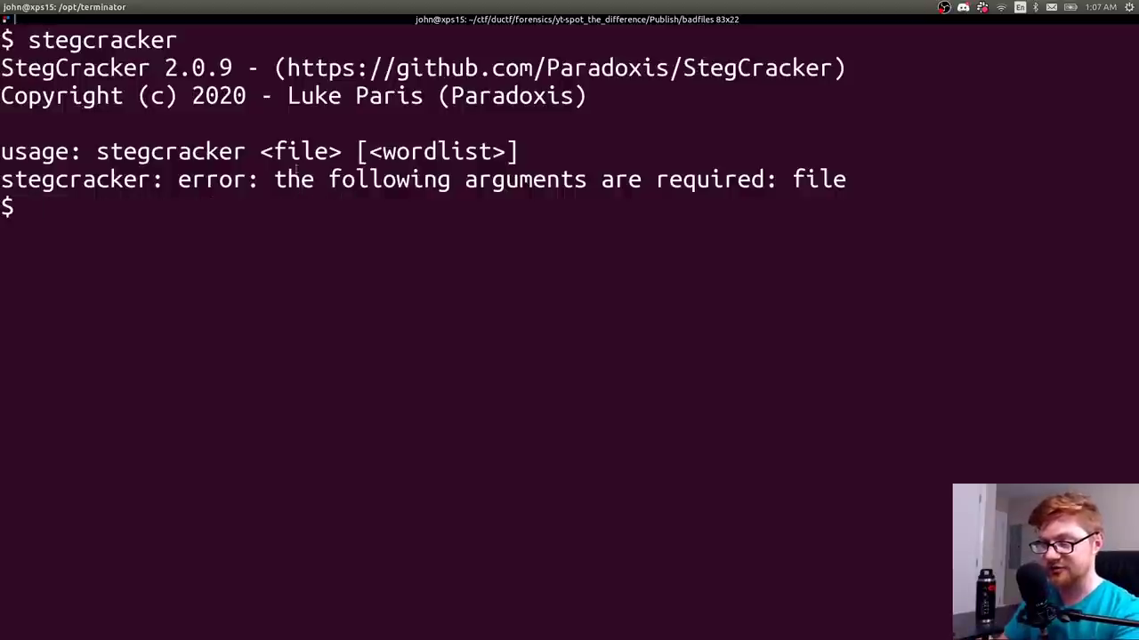
{"action": "left_click_drag", "start_coordinate": [261, 152], "coordinate": [331, 152]}
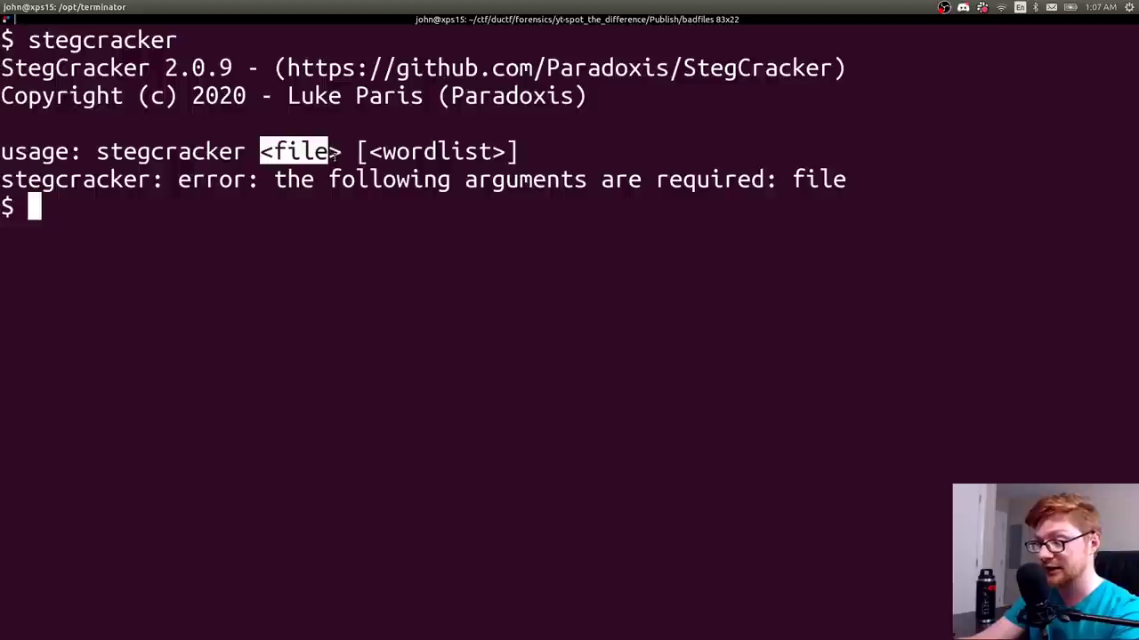
{"action": "key", "text": "ctrl+l"}
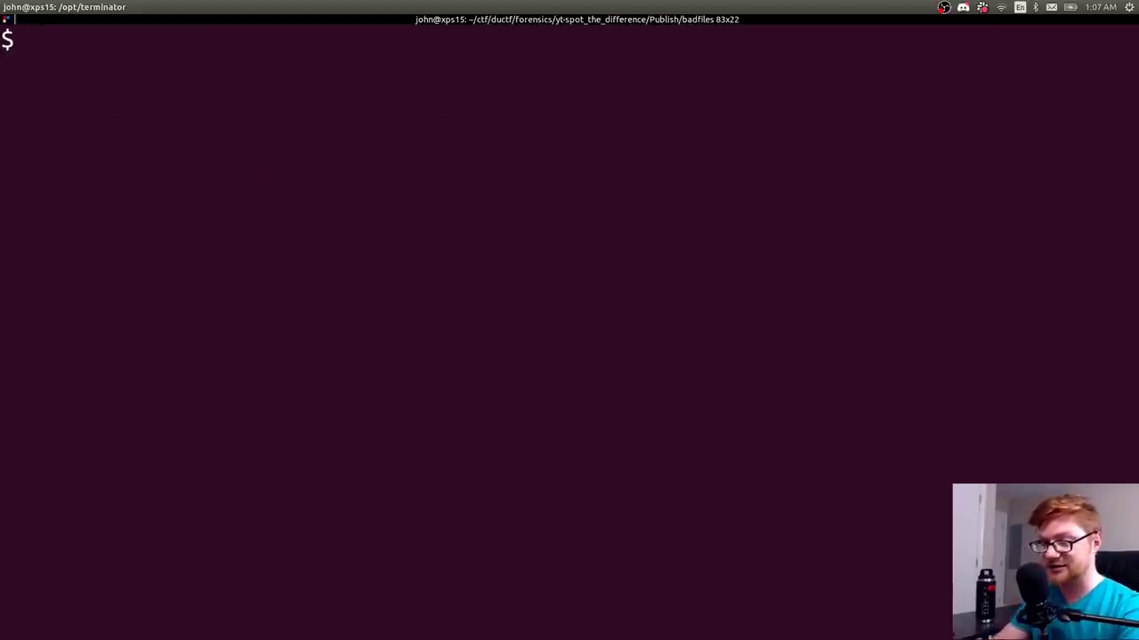
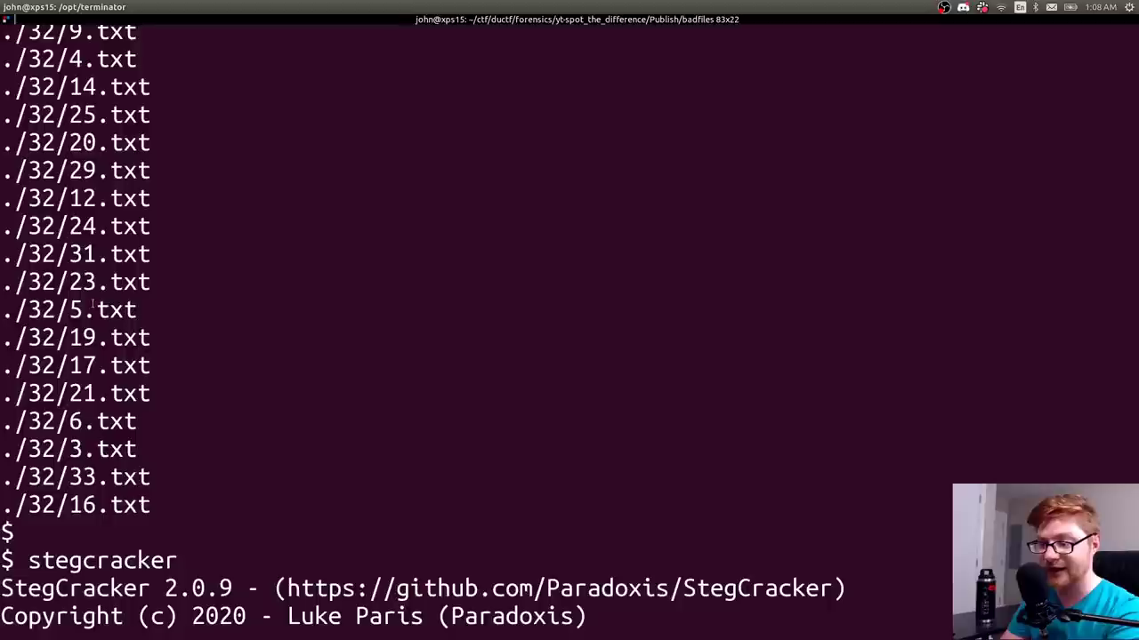
- Print the contents of ./32/5.txt with cat
{"action": "double_click", "coordinate": [134, 308]}
{"action": "key", "text": "super+c"}
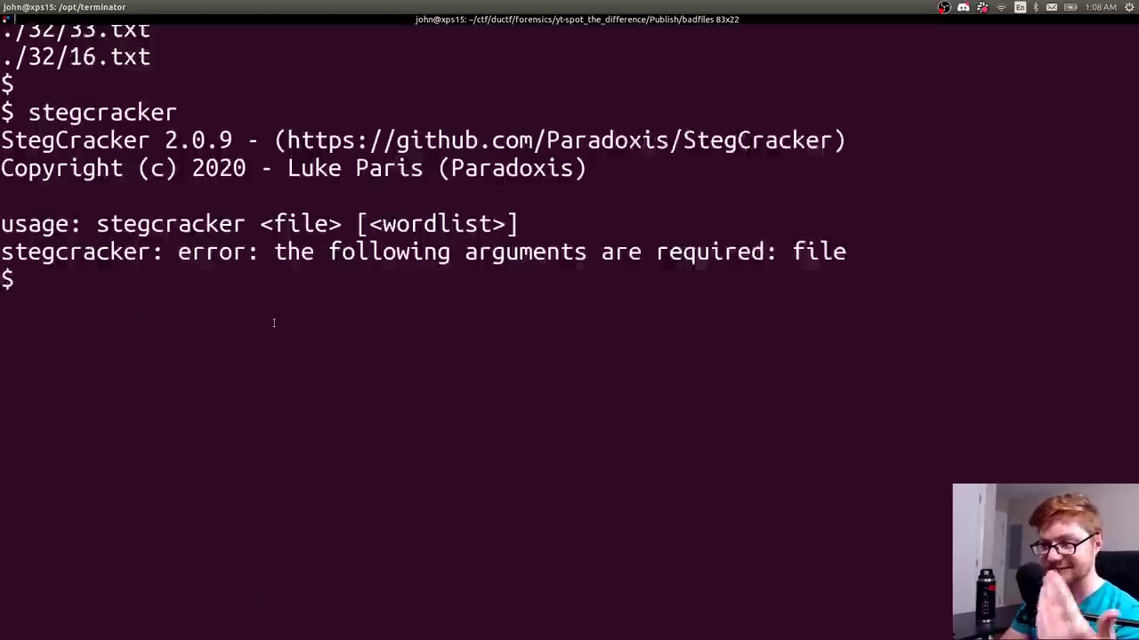
{"action": "key", "text": "ctrl+l"}
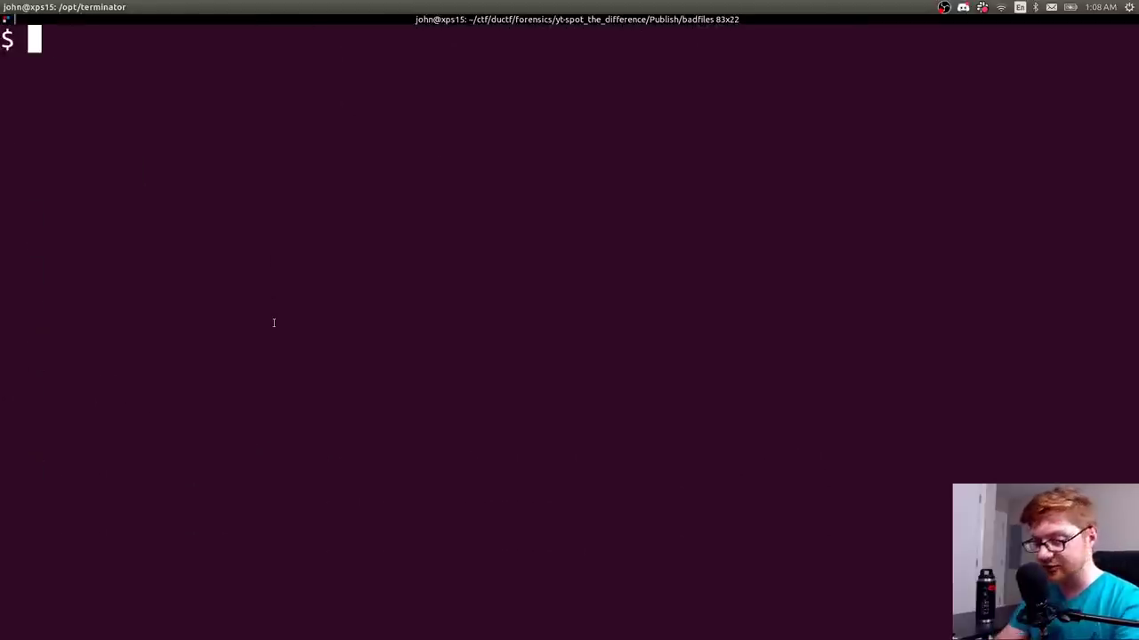
{"action": "type", "text": "cat"}
{"action": "middle_click", "coordinate": [274, 323]}
{"action": "key", "text": "Return"}
- Pipe ./32/5.txt through base64 -d, which gives only binary gibberish, then clear the screen
{"action": "key", "text": "Up"}
{"action": "type", "text": "|"}
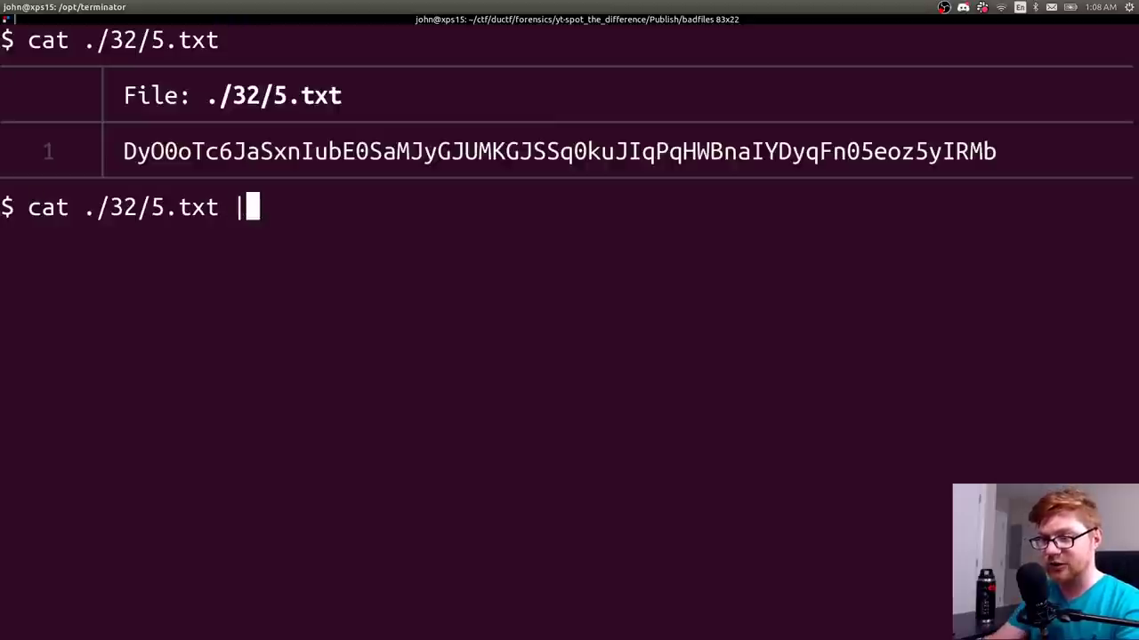
{"action": "type", "text": " base64 -d"}
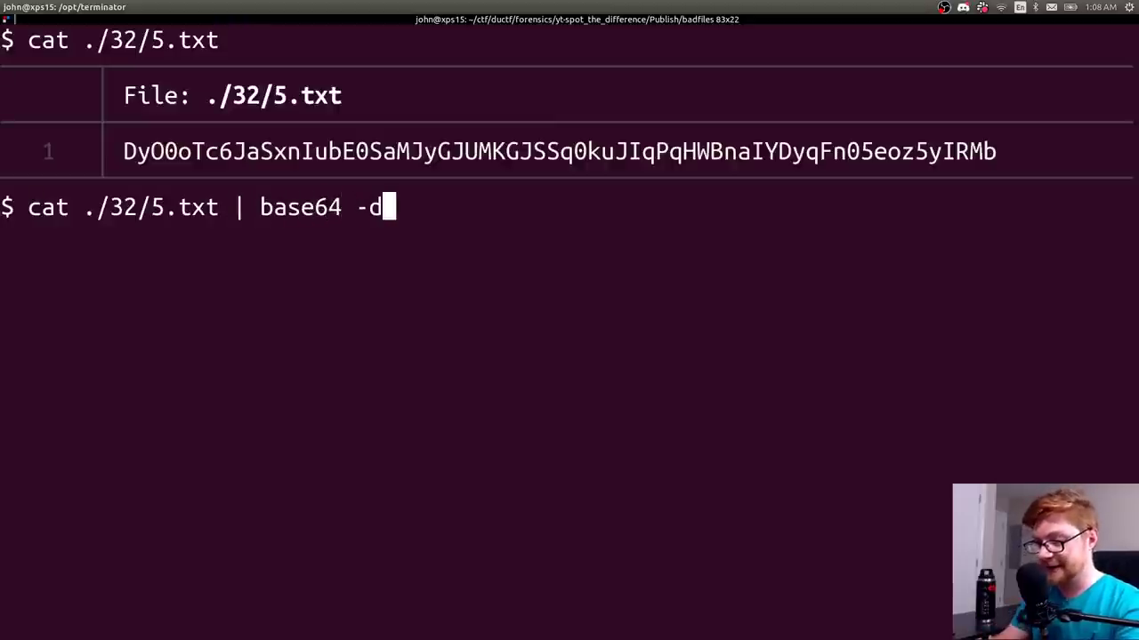
{"action": "key", "text": "Return"}
{"action": "left_click_drag", "start_coordinate": [268, 278], "coordinate": [1, 236]}
{"action": "left_click", "coordinate": [187, 263]}
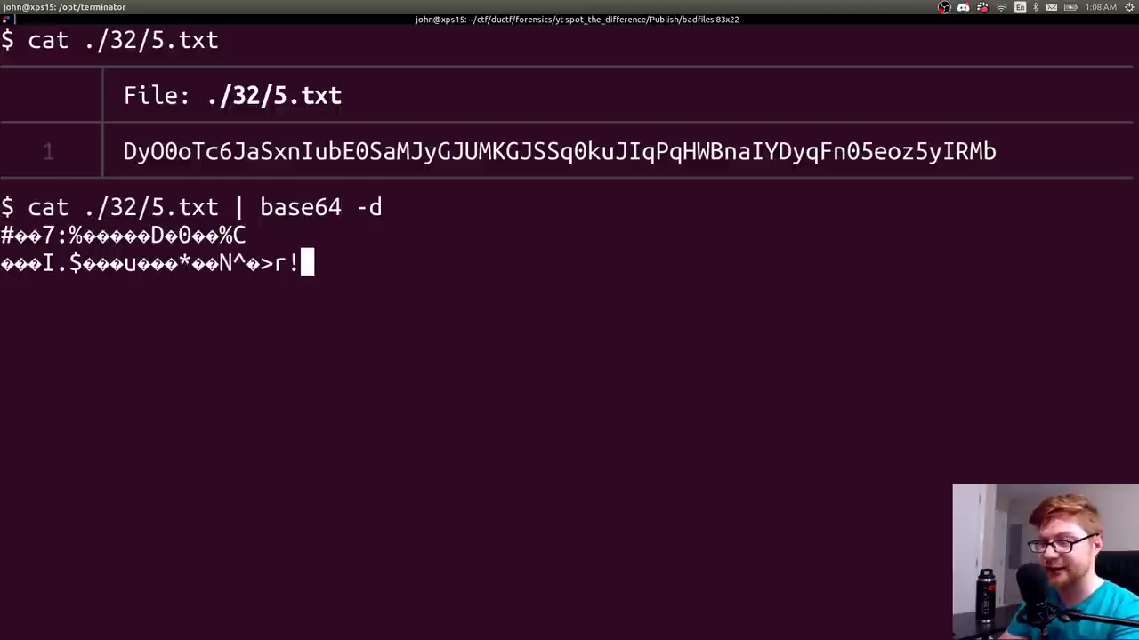
{"action": "key", "text": "Return"}
{"action": "key", "text": "Return"}
{"action": "key", "text": "Return"}
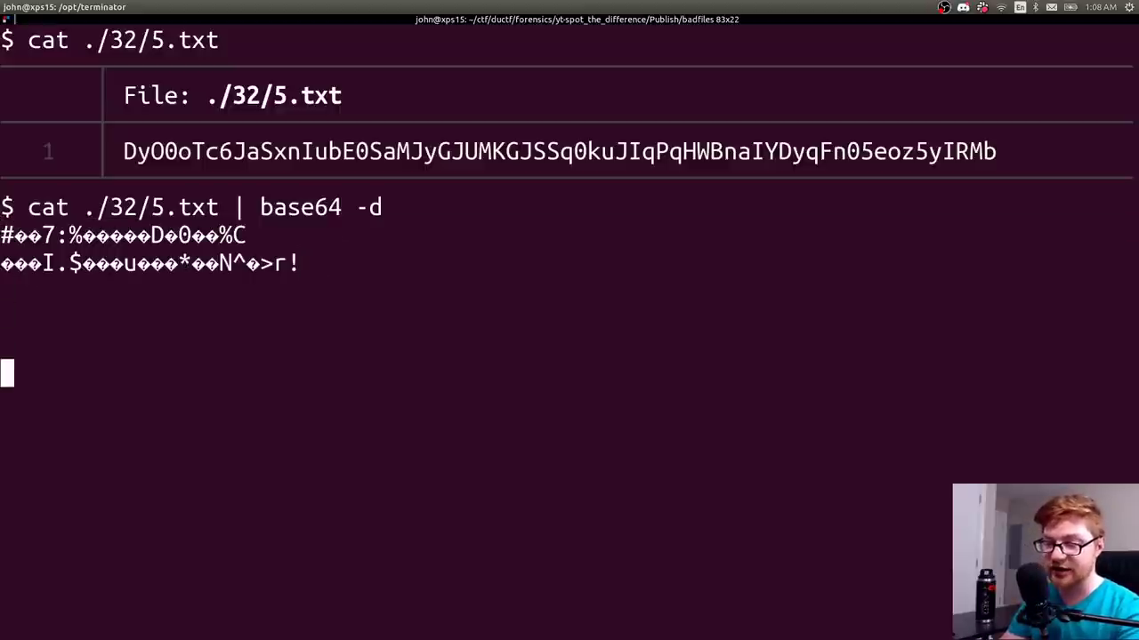
{"action": "key", "text": "ctrl+c"}
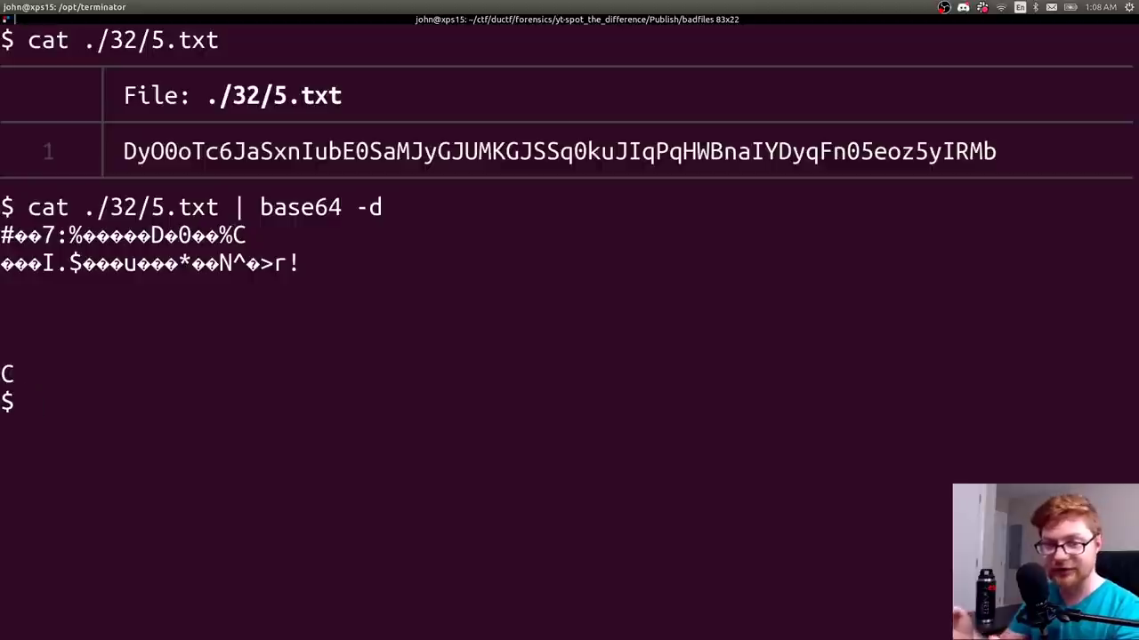
{"action": "key", "text": "ctrl+l"}
- List all files with find, then pipe the list into xargs
{"action": "type", "text": "find"}
{"action": "key", "text": "Return"}
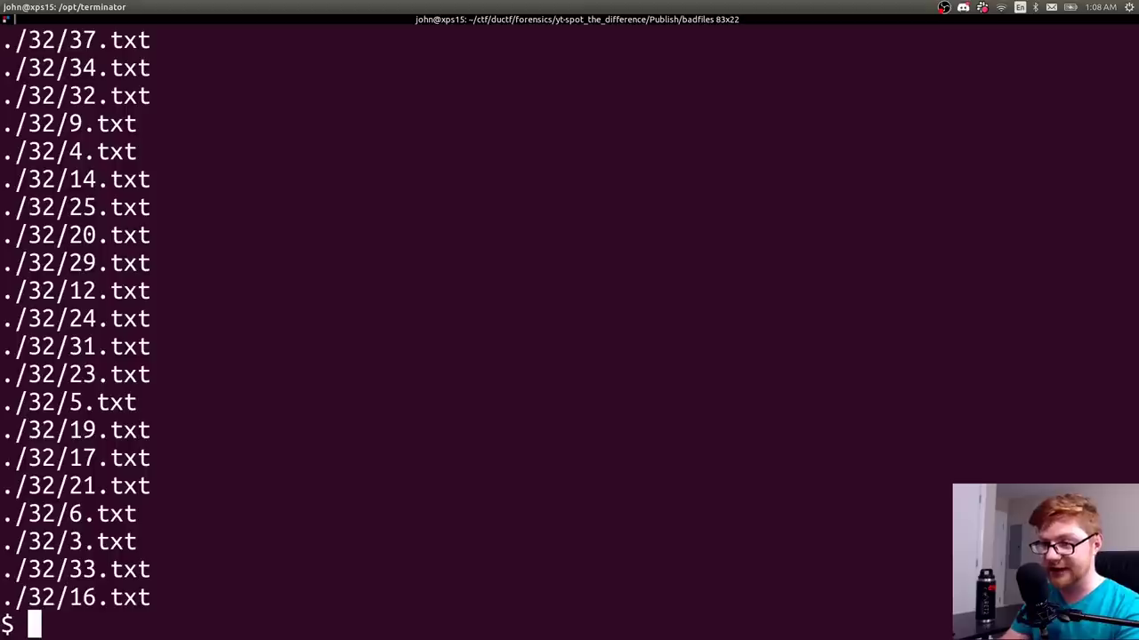
{"action": "type", "text": "find | zar"}
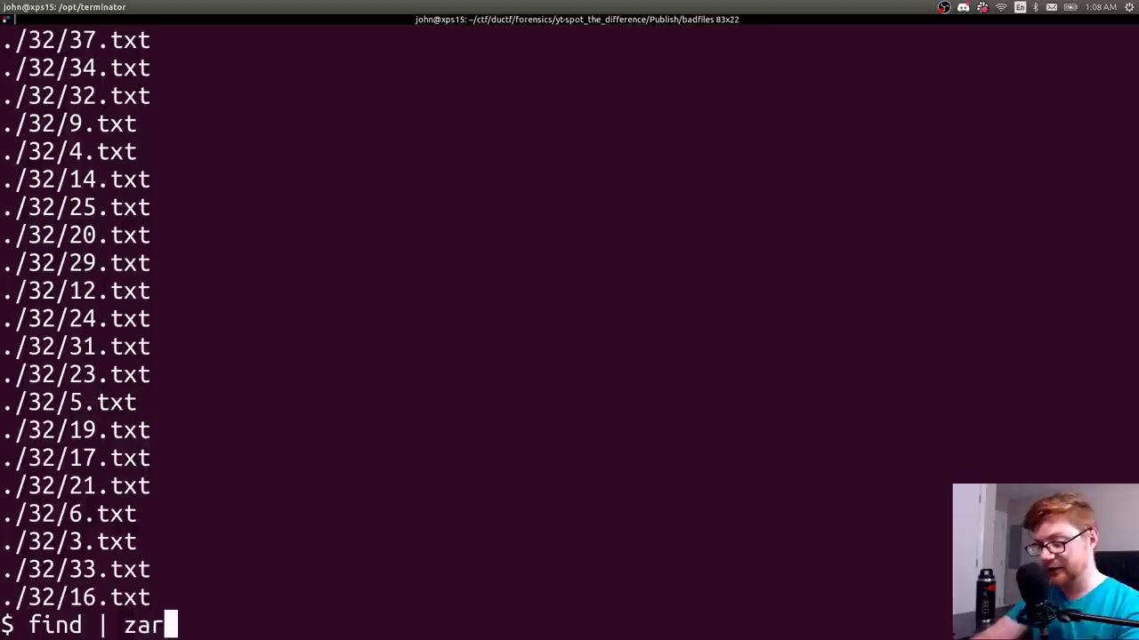
{"action": "key", "text": "BackSpace"}
- Print every found file's contents with find | xargs cat
{"action": "key", "text": "BackSpace"}
{"action": "key", "text": "BackSpace"}
{"action": "type", "text": "xargs"}
{"action": "key", "text": "Return"}
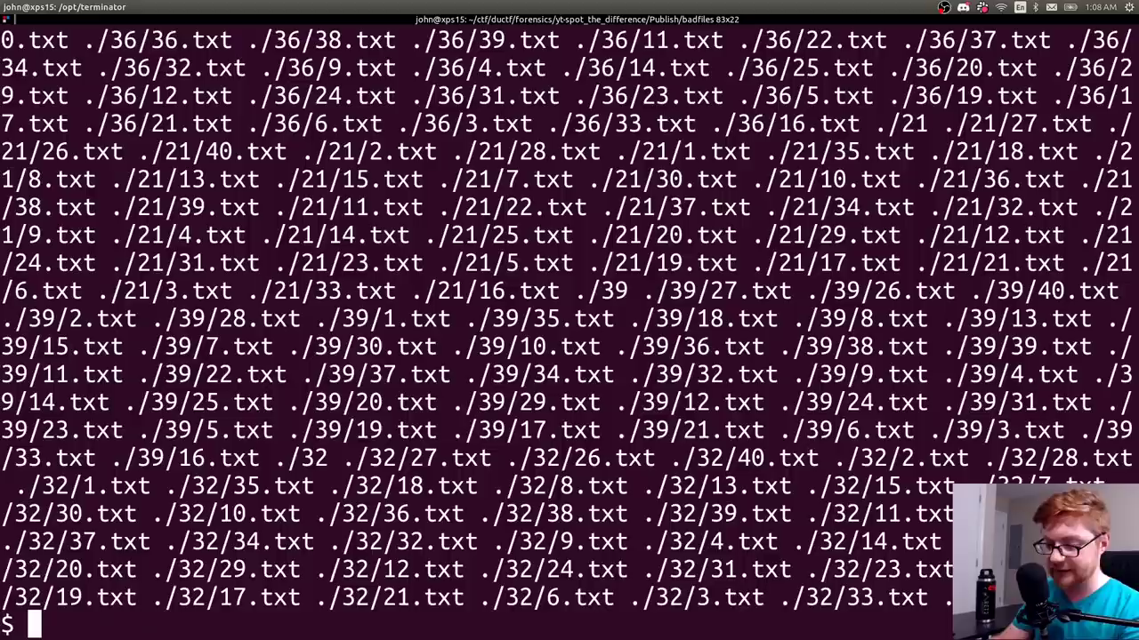
{"action": "key", "text": "Up"}
{"action": "type", "text": "a"}
{"action": "key", "text": "BackSpace"}
{"action": "type", "text": "v"}
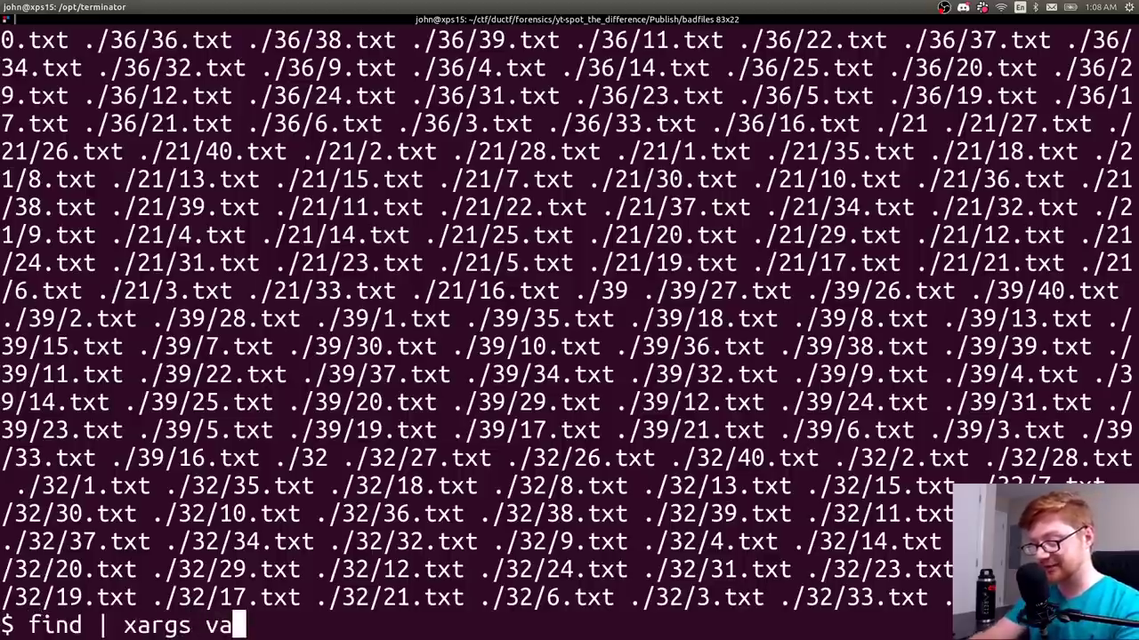
{"action": "key", "text": "BackSpace"}
{"action": "type", "text": "cat"}
{"action": "key", "text": "Return"}
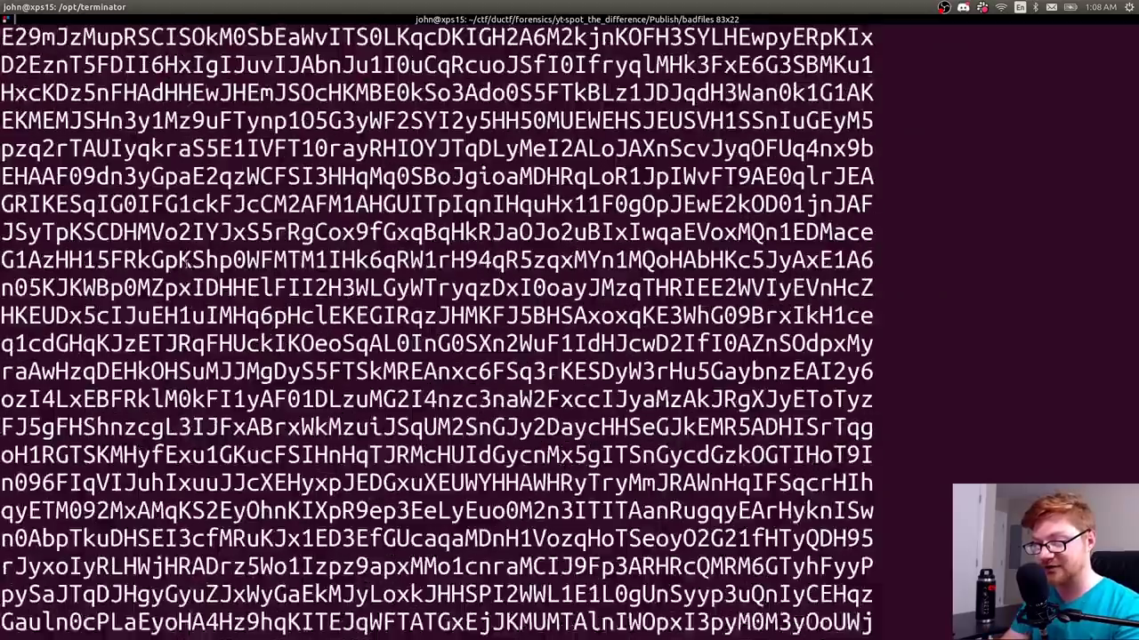
- Base64-decode the combined contents with | base64 -d, which gives binary junk, then clear
{"action": "key", "text": "Up"}
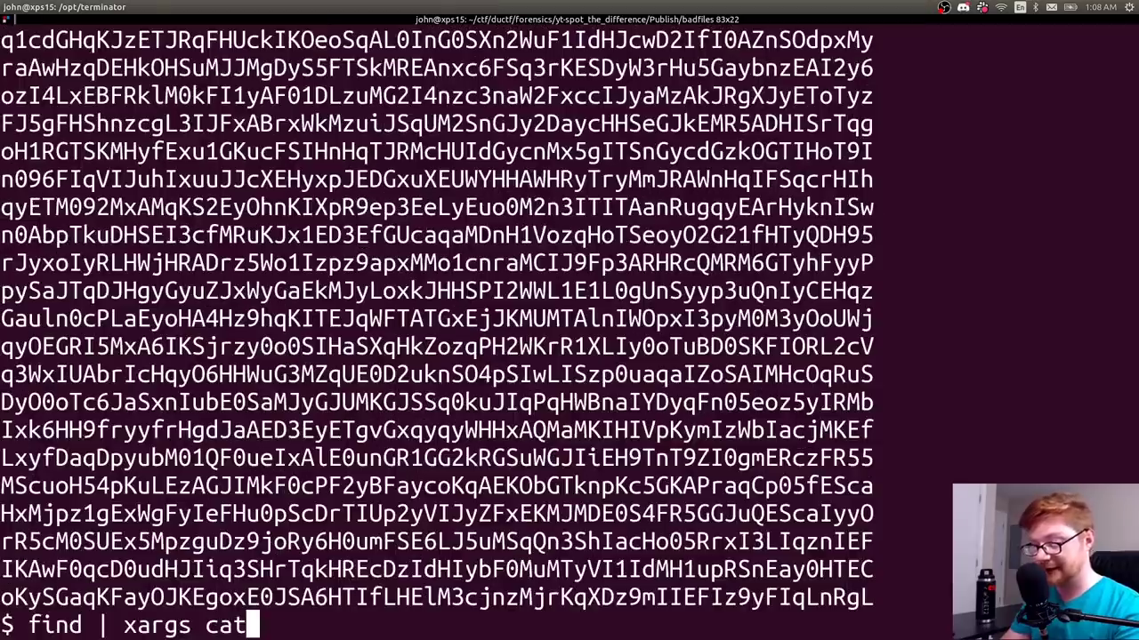
{"action": "type", "text": "| base64 -d"}
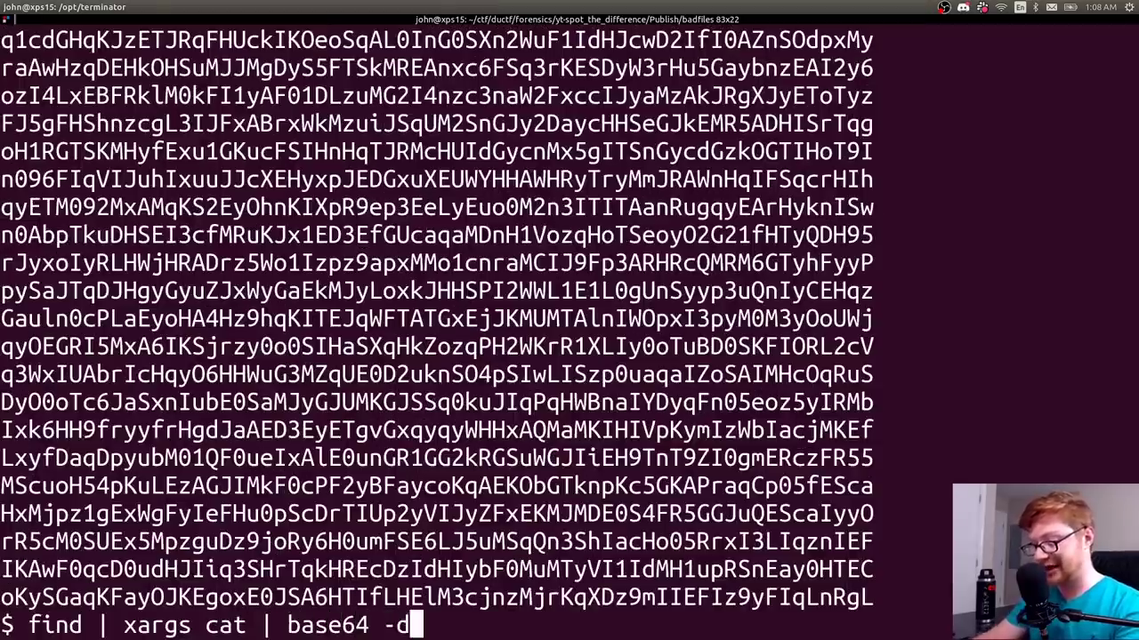
{"action": "key", "text": "Return"}
{"action": "scroll", "coordinate": [219, 272], "scroll_direction": "up", "scroll_amount": 4}
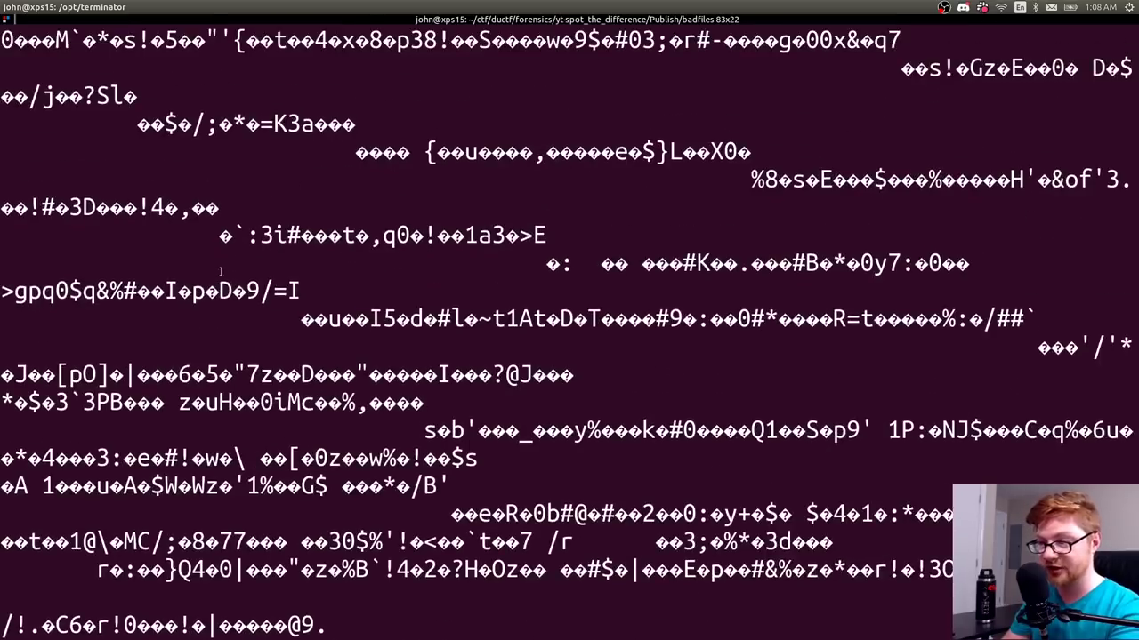
{"action": "scroll", "coordinate": [220, 272], "scroll_direction": "down", "scroll_amount": 4}
{"action": "scroll", "coordinate": [220, 271], "scroll_direction": "up", "scroll_amount": 4}
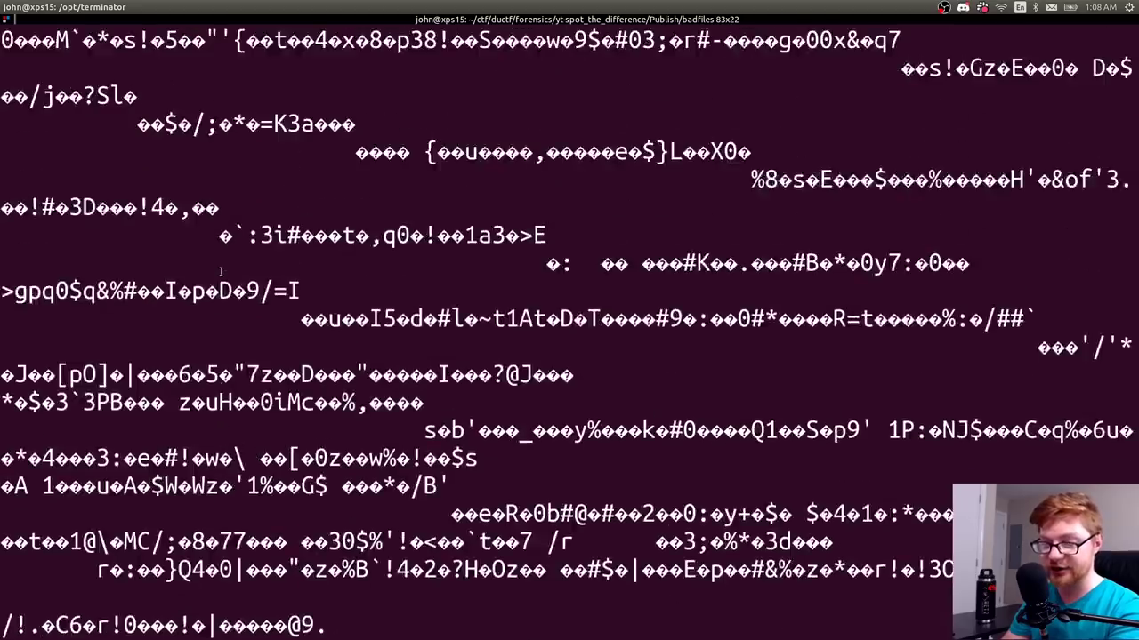
{"action": "scroll", "coordinate": [220, 271], "scroll_direction": "down", "scroll_amount": 4}
{"action": "key", "text": "Return"}
{"action": "key", "text": "Return"}
{"action": "key", "text": "ctrl+l"}
- Append | strings to extract printable text and scroll through the results
{"action": "type", "text": ";"}
{"action": "key", "text": "Up"}
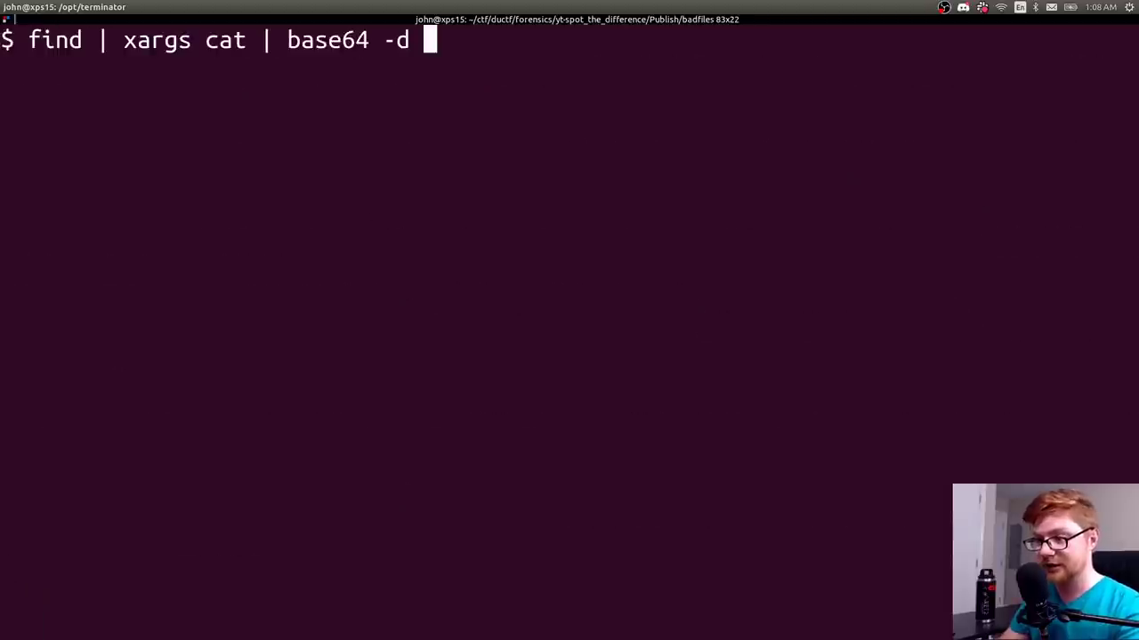
{"action": "type", "text": "| string"}
{"action": "type", "text": "s"}
{"action": "key", "text": "Return"}
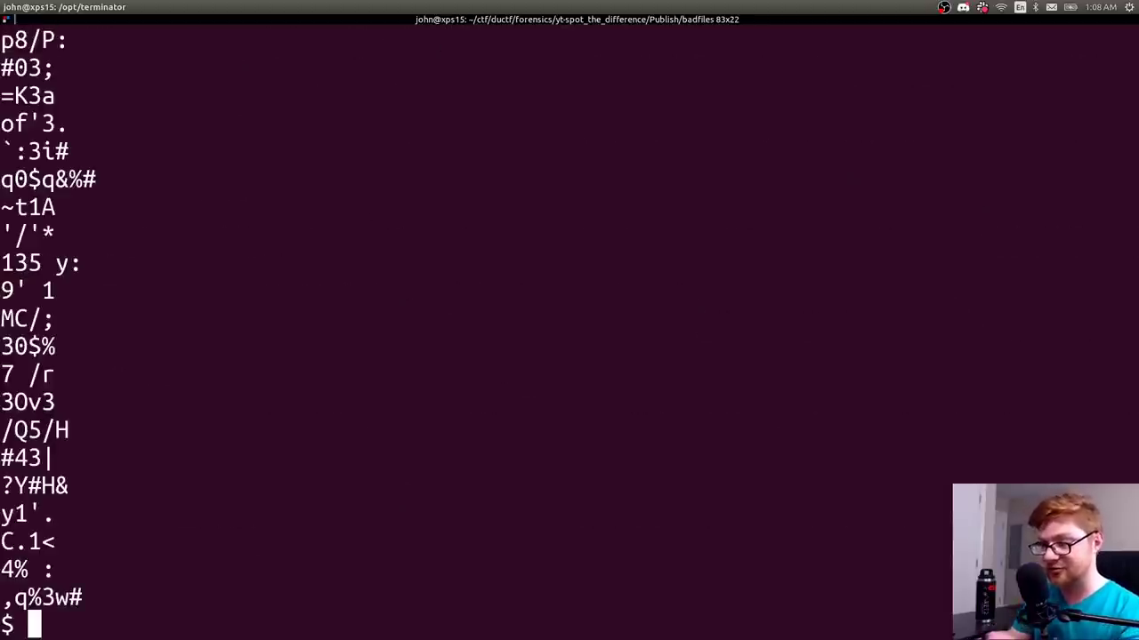
{"action": "scroll", "coordinate": [201, 376], "scroll_direction": "up", "scroll_amount": 10}
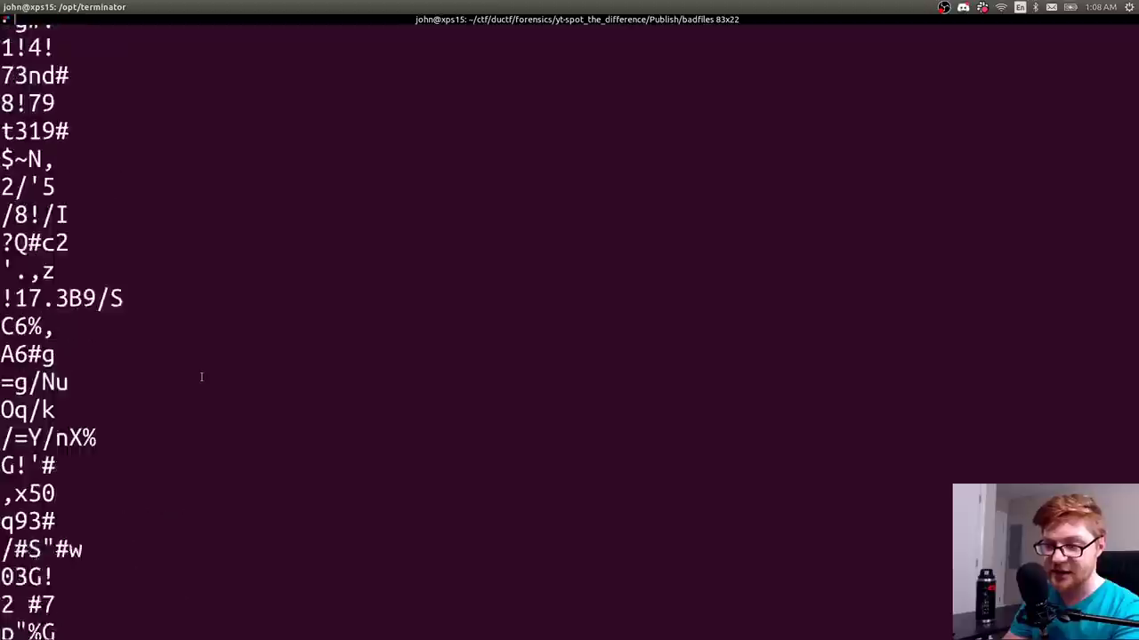
{"action": "scroll", "coordinate": [201, 376], "scroll_direction": "up", "scroll_amount": 15}
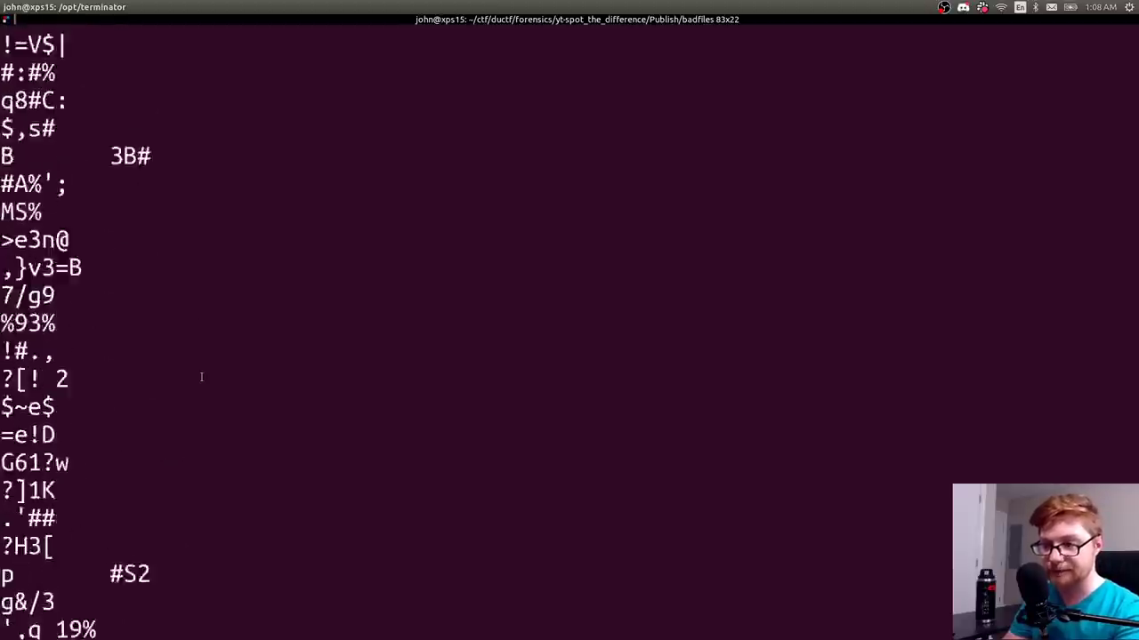
{"action": "scroll", "coordinate": [201, 376], "scroll_direction": "up", "scroll_amount": 12}
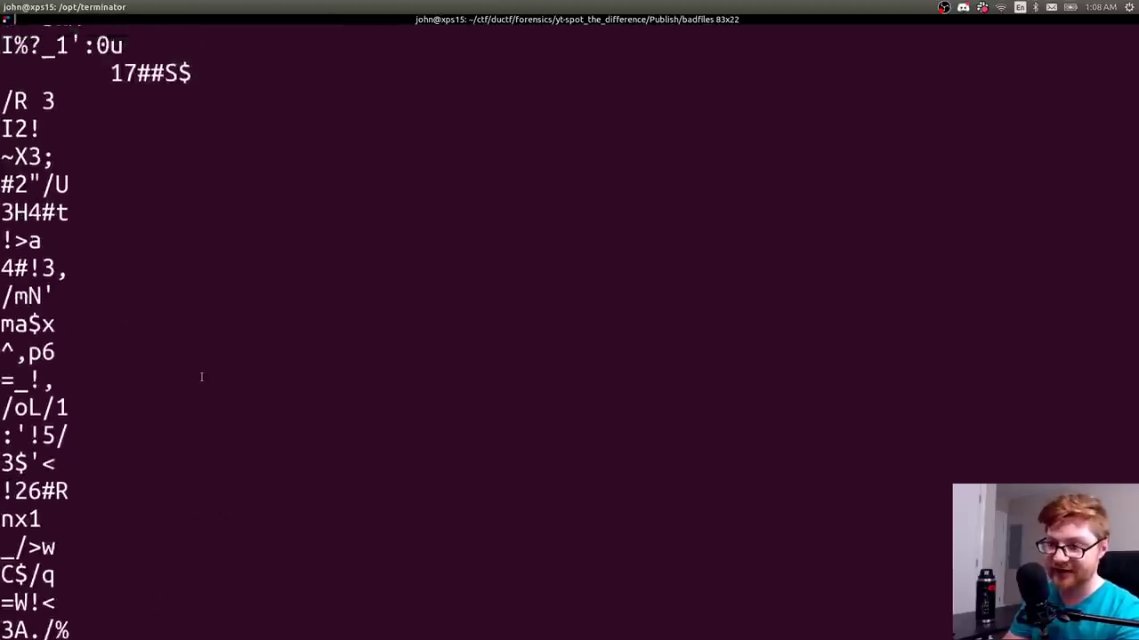
{"action": "scroll", "coordinate": [201, 376], "scroll_direction": "up", "scroll_amount": 12}
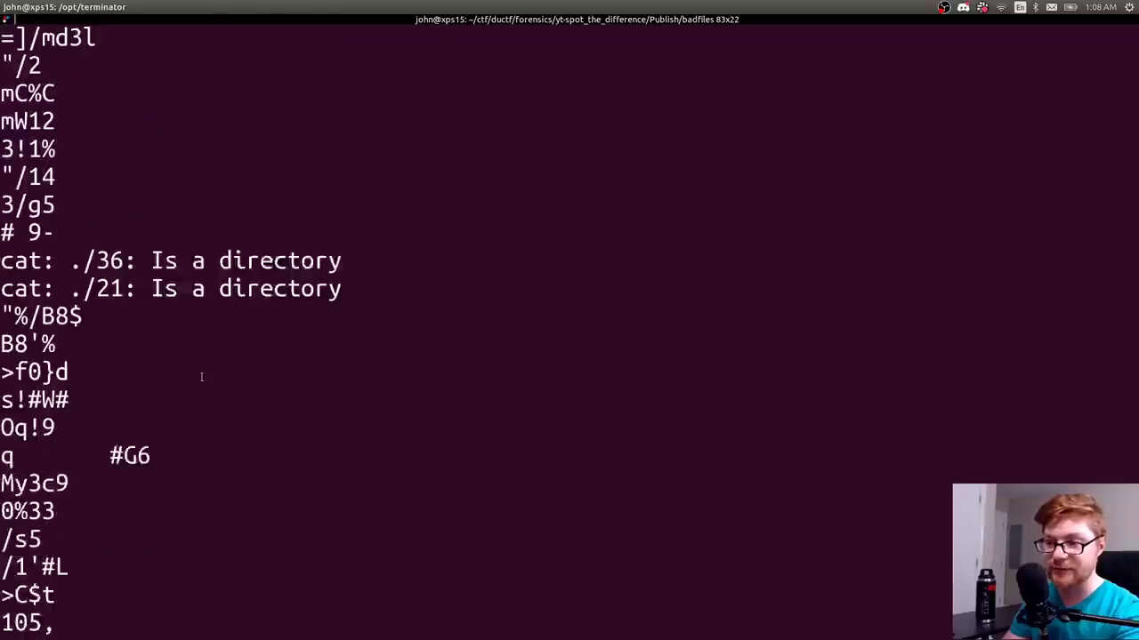
{"action": "scroll", "coordinate": [201, 376], "scroll_direction": "up", "scroll_amount": 18}
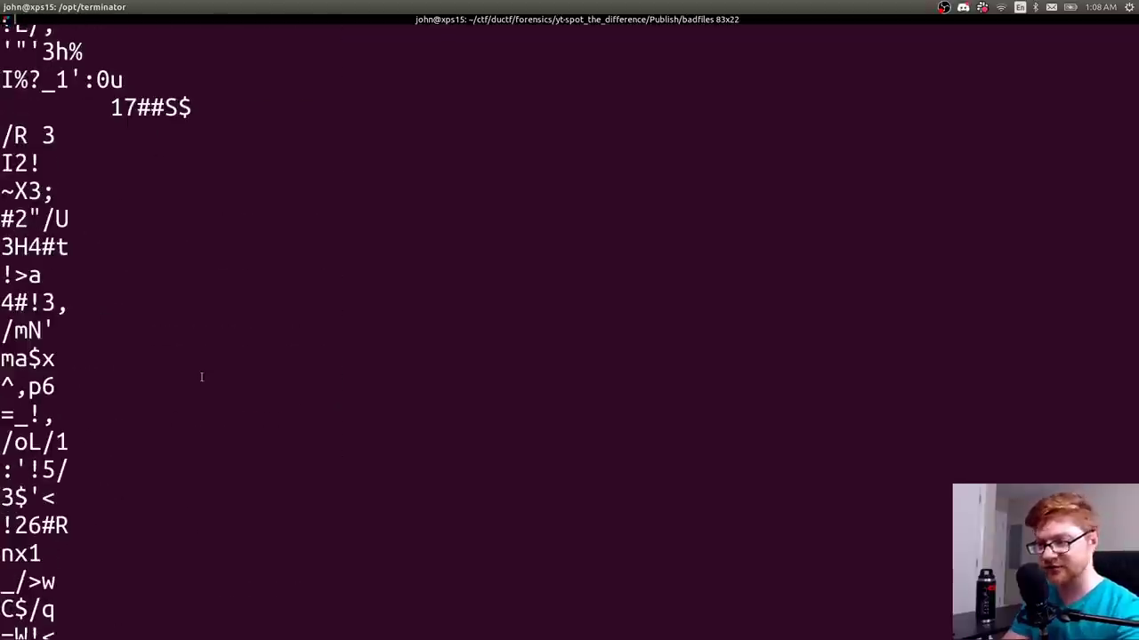
- Clear the screen and begin adding a -n minimum length to strings
{"action": "key", "text": "ctrl+l"}
{"action": "key", "text": "Up"}
{"action": "type", "text": "-n"}
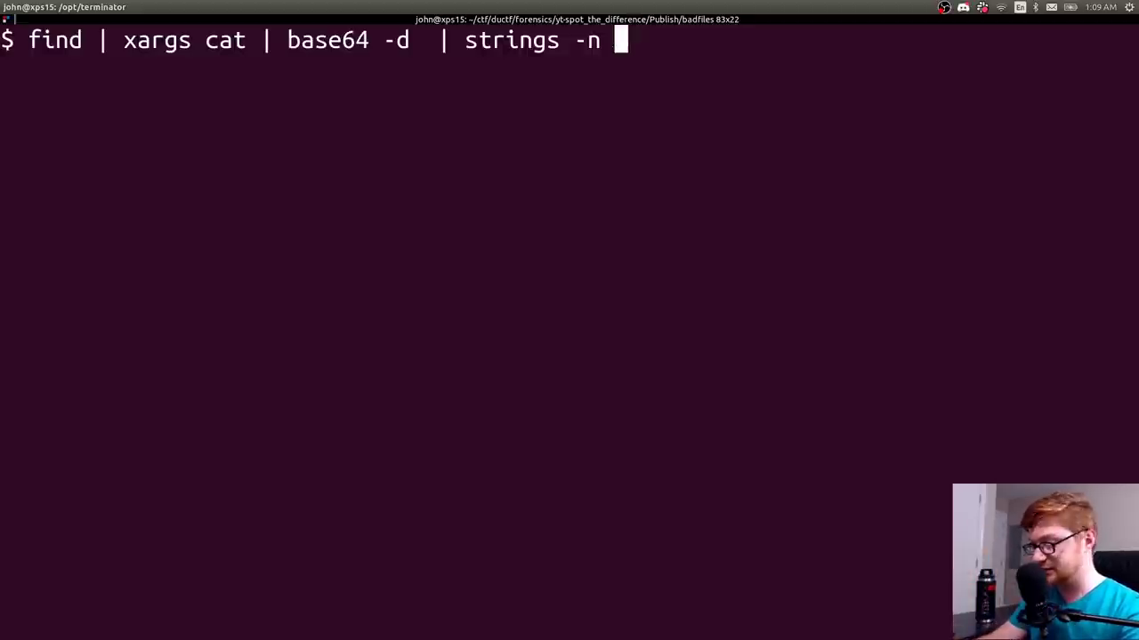
- Run the pipeline with strings -n 10 and review the output
{"action": "type", "text": "10"}
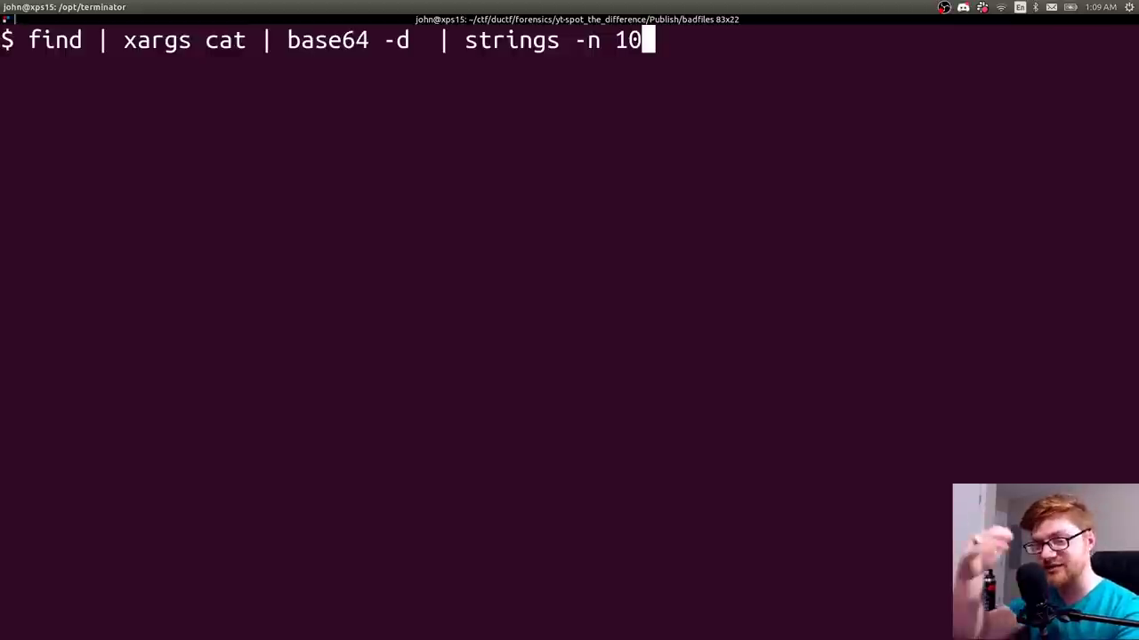
{"action": "key", "text": "Return"}
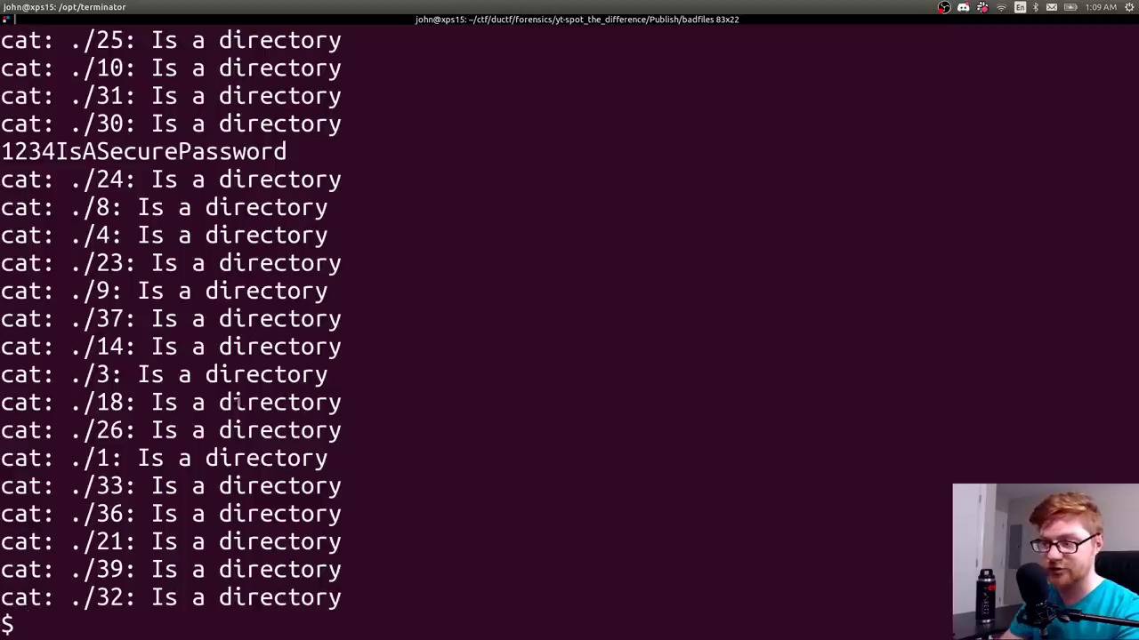
{"action": "scroll", "coordinate": [164, 403], "scroll_direction": "up", "scroll_amount": 2}
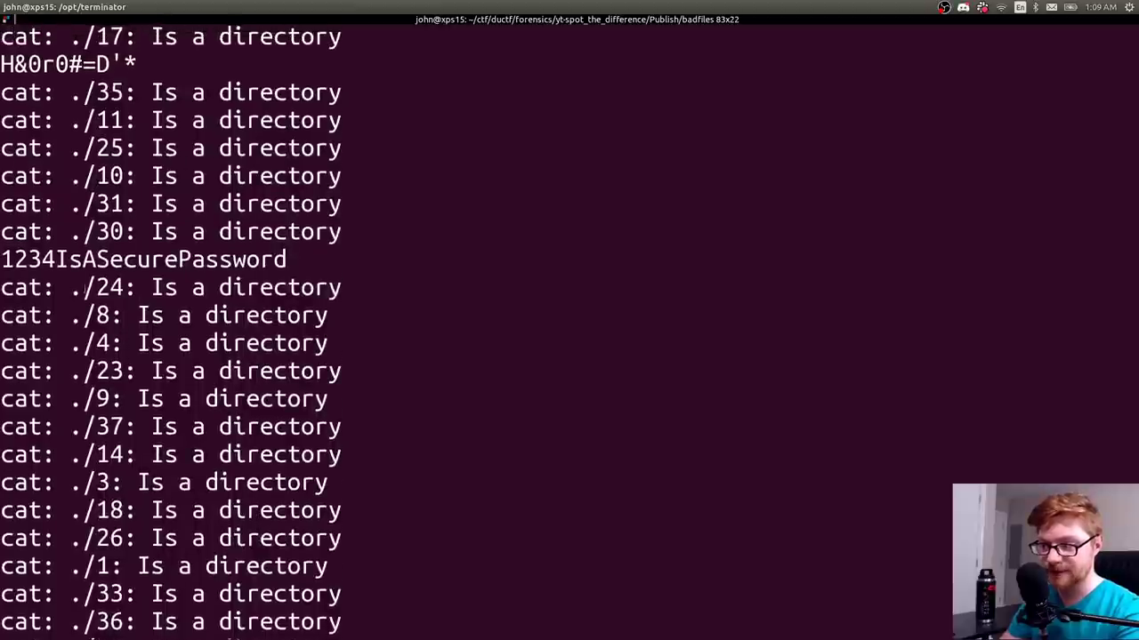
{"action": "left_click_drag", "start_coordinate": [2, 258], "coordinate": [275, 276]}
{"action": "left_click", "coordinate": [279, 272]}
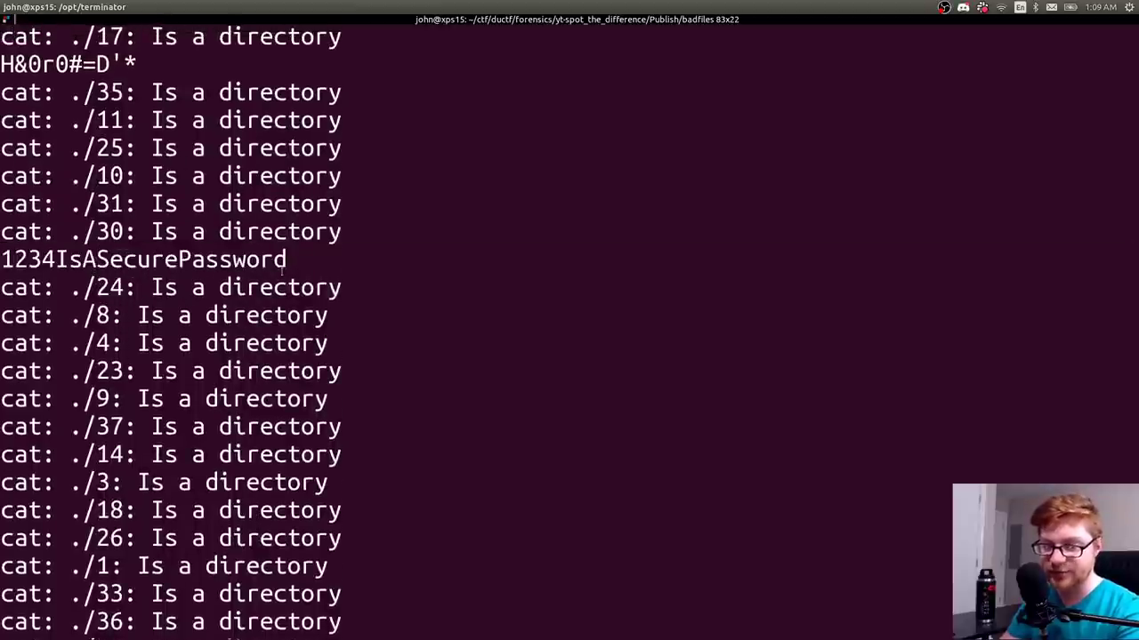
{"action": "scroll", "coordinate": [281, 272], "scroll_direction": "up", "scroll_amount": 3}
{"action": "scroll", "coordinate": [281, 273], "scroll_direction": "up", "scroll_amount": 6}
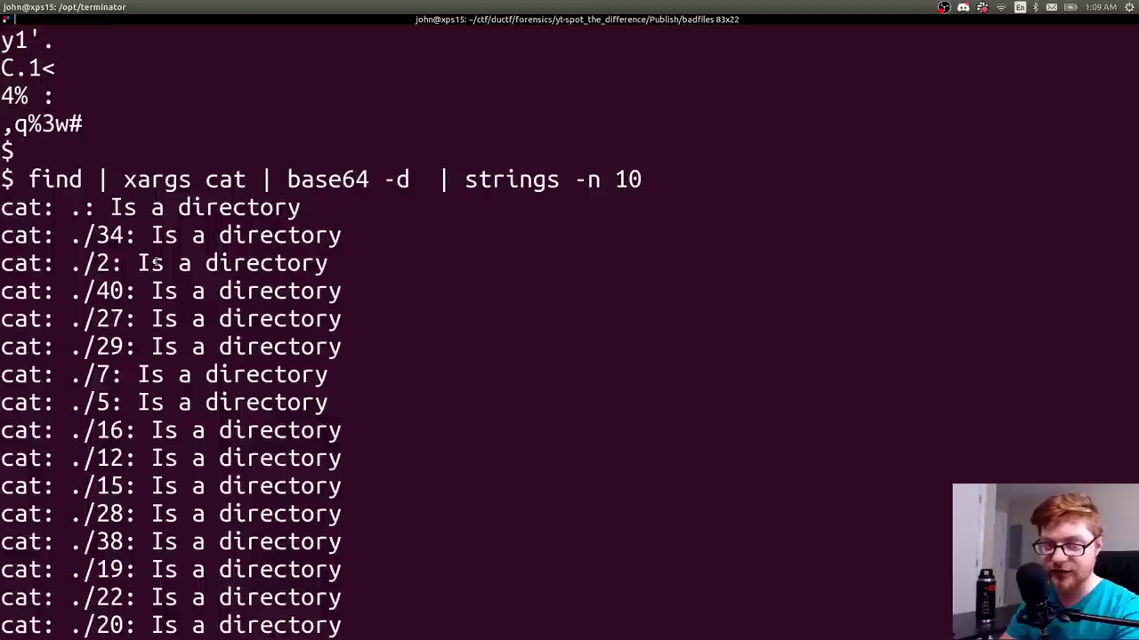
{"action": "scroll", "coordinate": [156, 260], "scroll_direction": "down", "scroll_amount": 12}
- Insert 2>/dev/null after cat to silence errors and rerun with strings -n 10
{"action": "key", "text": "Up"}
{"action": "key", "text": "Up"}
{"action": "key", "text": "ctrl+l"}
{"action": "key", "text": "BackSpace"}
{"action": "key", "text": "BackSpace"}
{"action": "key", "text": "BackSpace"}
{"action": "key", "text": "BackSpace"}
{"action": "key", "text": "BackSpace"}
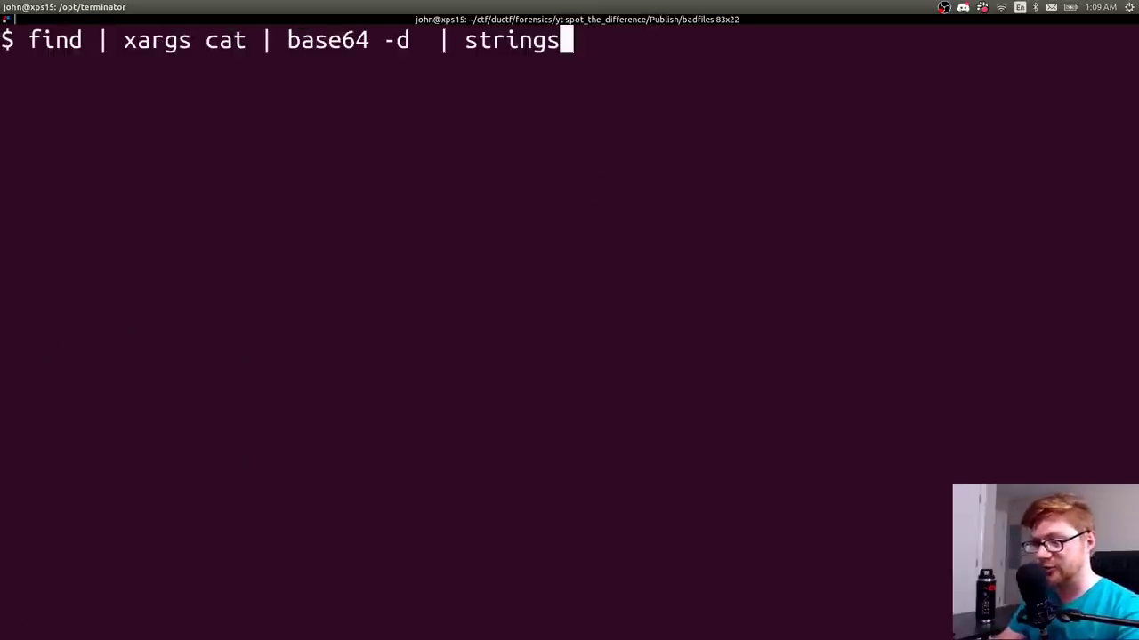
{"action": "type", "text": "-n 10"}
{"action": "key", "text": "ctrl+a"}
{"action": "key", "text": "alt+f"}
{"action": "key", "text": "alt+f"}
{"action": "key", "text": "alt+f"}
{"action": "type", "text": "2>/dec"}
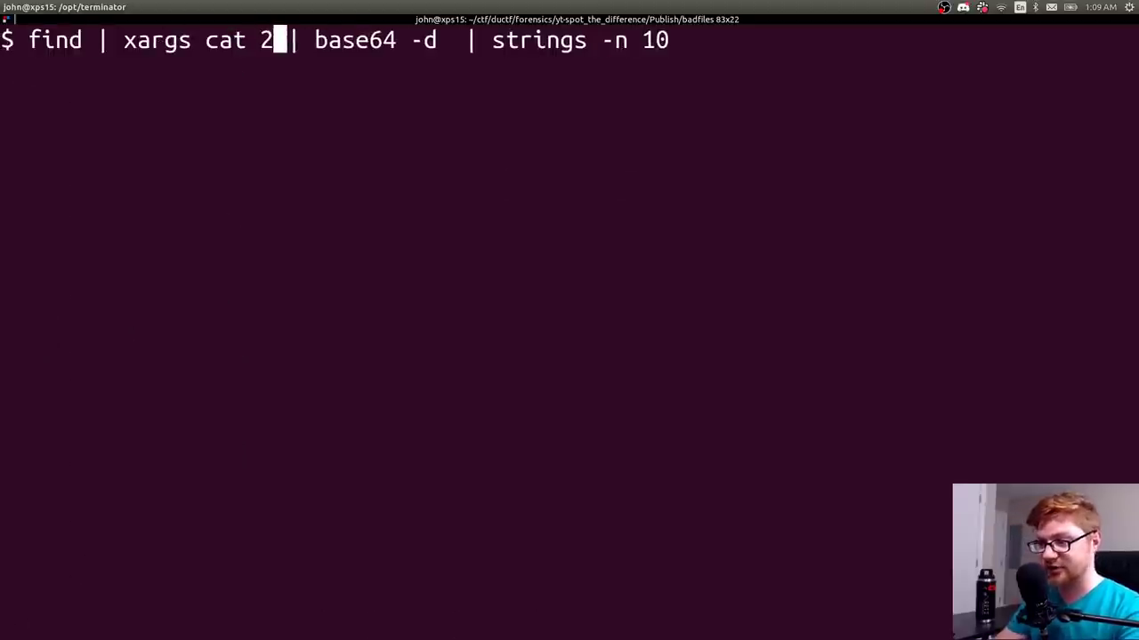
{"action": "key", "text": "BackSpace"}
{"action": "type", "text": "v/null"}
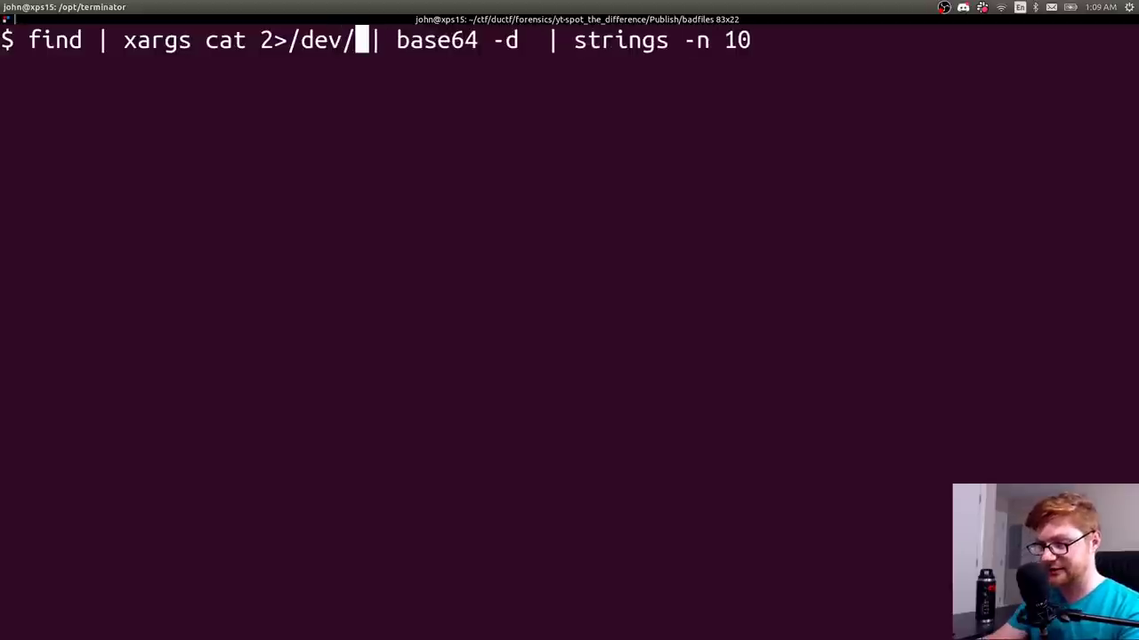
{"action": "key", "text": "ctrl+e"}
{"action": "key", "text": "Return"}
- Rerun the pipeline with strings -n 8 to compare the output
{"action": "key", "text": "Up"}
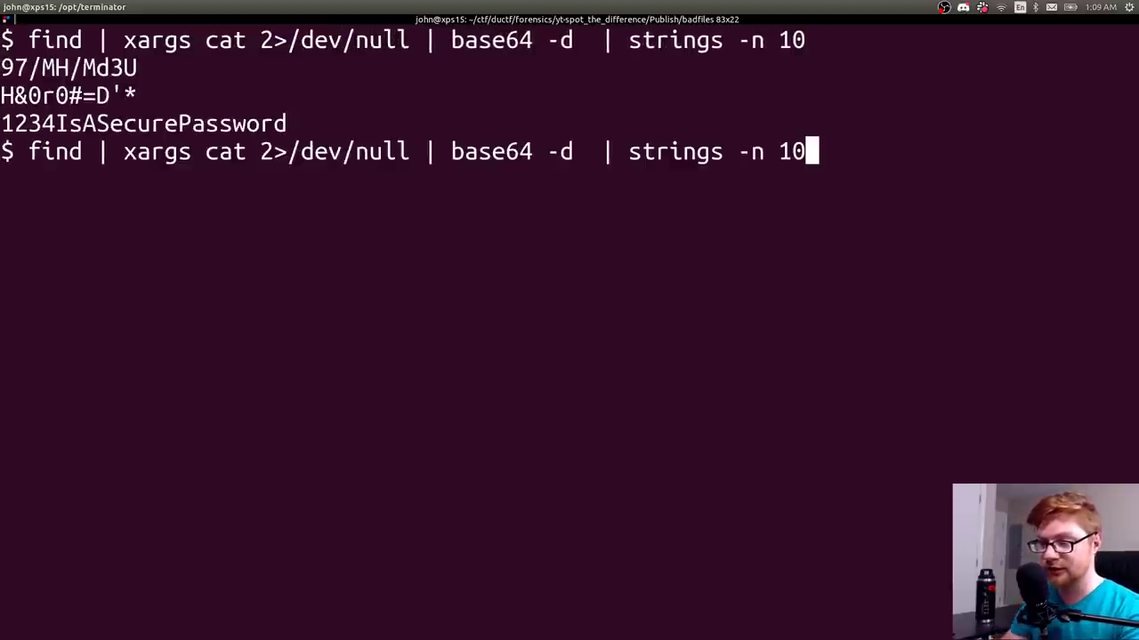
{"action": "key", "text": "BackSpace"}
{"action": "key", "text": "BackSpace"}
{"action": "type", "text": "8"}
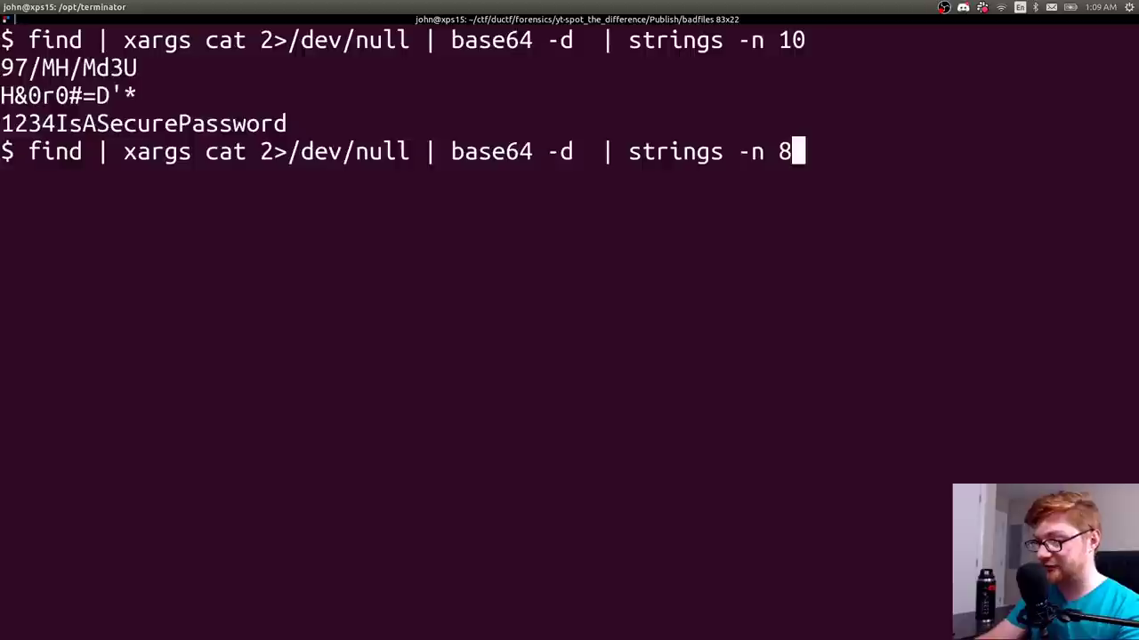
{"action": "key", "text": "Return"}
{"action": "left_click_drag", "start_coordinate": [191, 374], "coordinate": [2, 375]}
{"action": "left_click", "coordinate": [153, 377]}
- Rerun with strings -n 10, select the revealed password line, then clear the screen
{"action": "key", "text": "Up"}
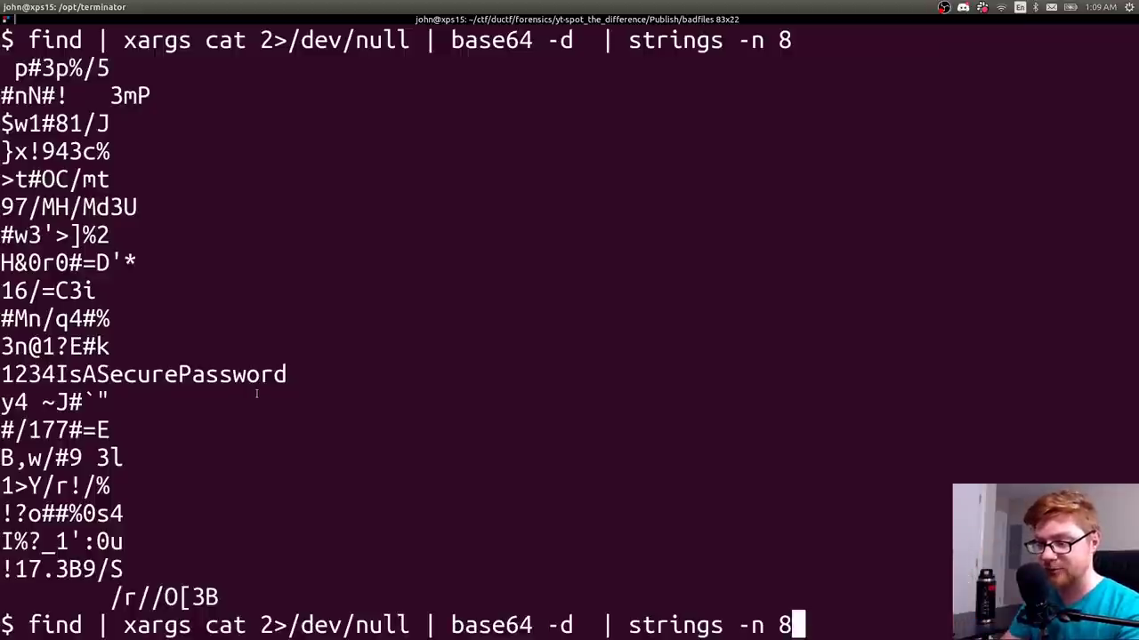
{"action": "key", "text": "BackSpace"}
{"action": "type", "text": "10"}
{"action": "key", "text": "Return"}
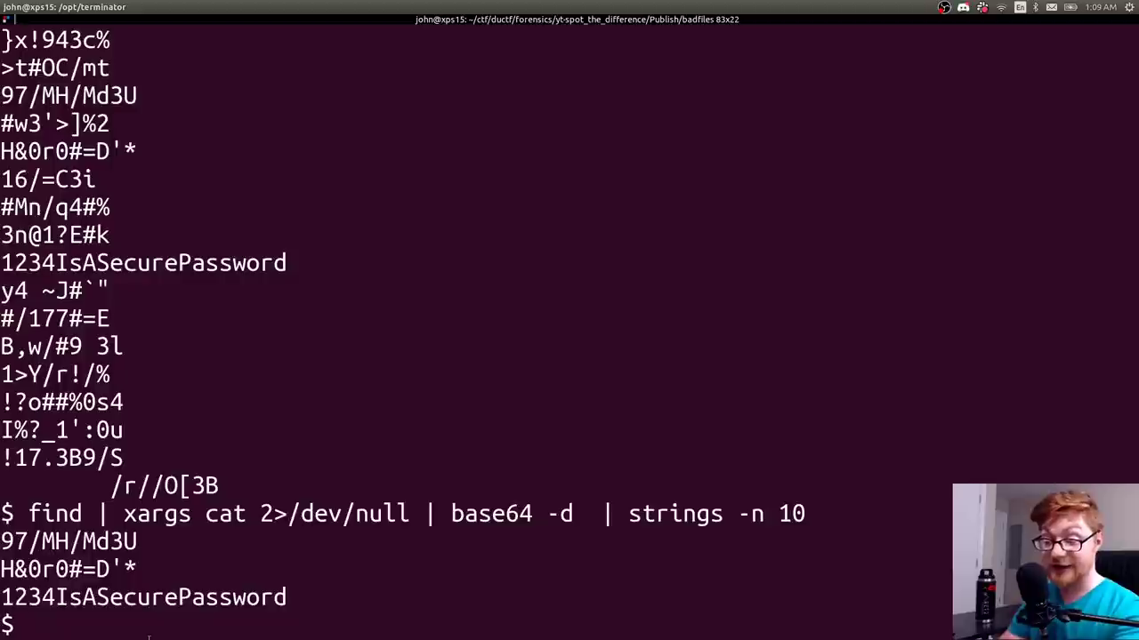
{"action": "double_click", "coordinate": [116, 598]}
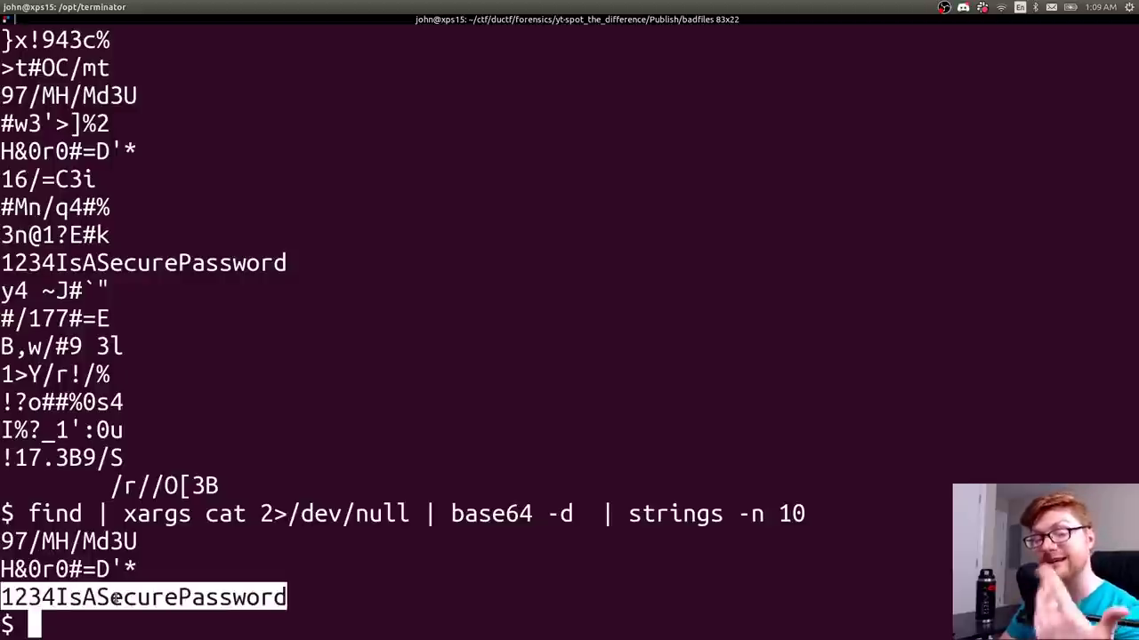
{"action": "key", "text": "ctrl+l"}
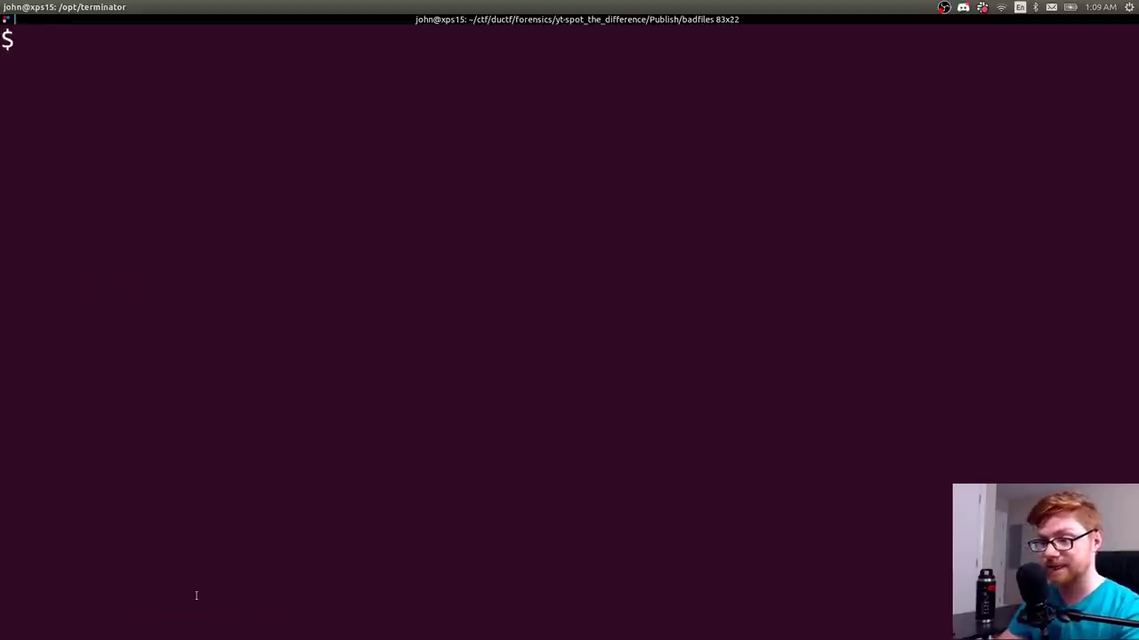
- Discard the recalled command and move to the parent folder with cd ..
{"action": "scroll", "coordinate": [195, 595], "scroll_direction": "up", "scroll_amount": 3}
{"action": "key", "text": "Up"}
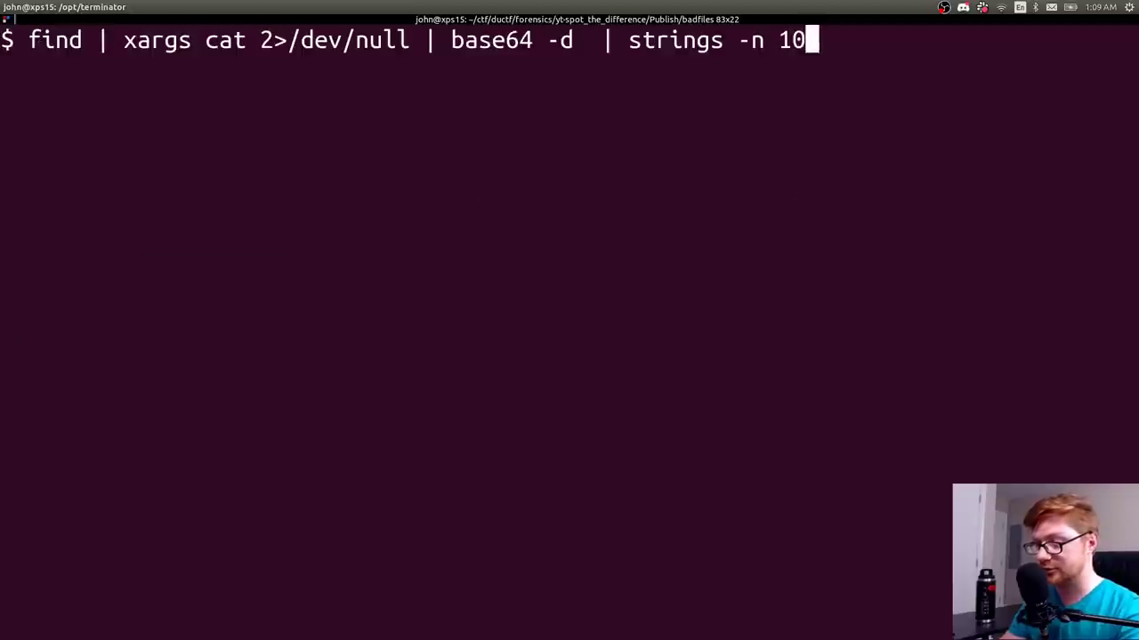
{"action": "key", "text": "ctrl+u"}
{"action": "type", "text": "cd .."}
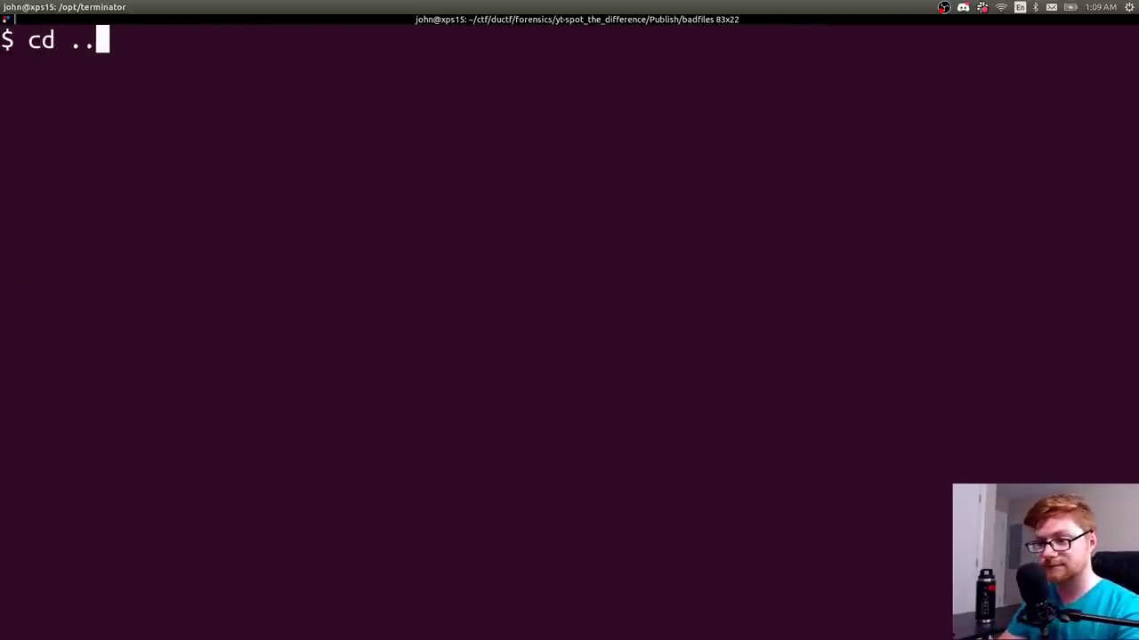
{"action": "key", "text": "Return"}
- List the parent folder: other.zip, output, Reminder.png and secret
{"action": "type", "text": "s"}
{"action": "key", "text": "Return"}
{"action": "type", "text": "ls"}
{"action": "key", "text": "Return"}
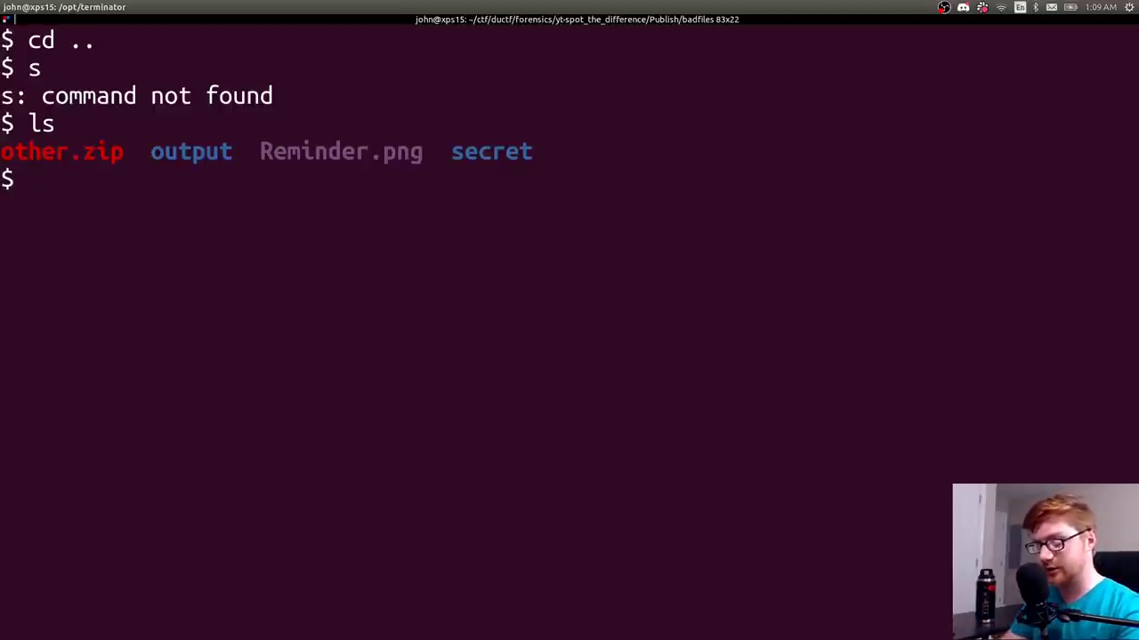
{"action": "type", "text": "cd"}
{"action": "key", "text": "BackSpace"}
{"action": "key", "text": "BackSpace"}
{"action": "key", "text": "BackSpace"}
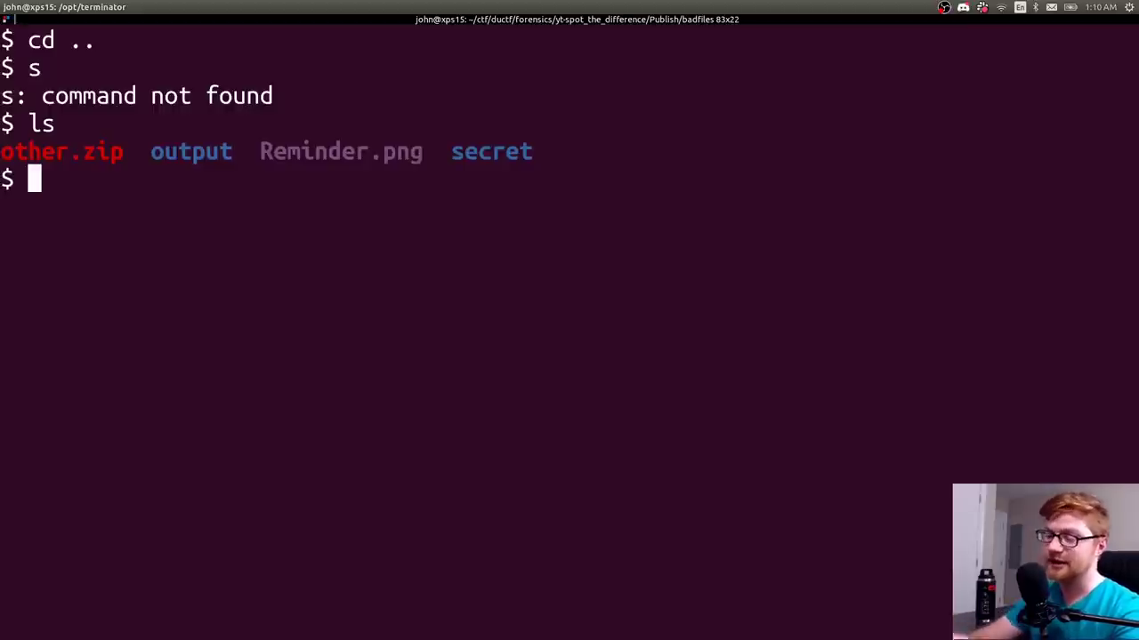
{"action": "scroll", "coordinate": [400, 178], "scroll_direction": "up", "scroll_amount": 2}
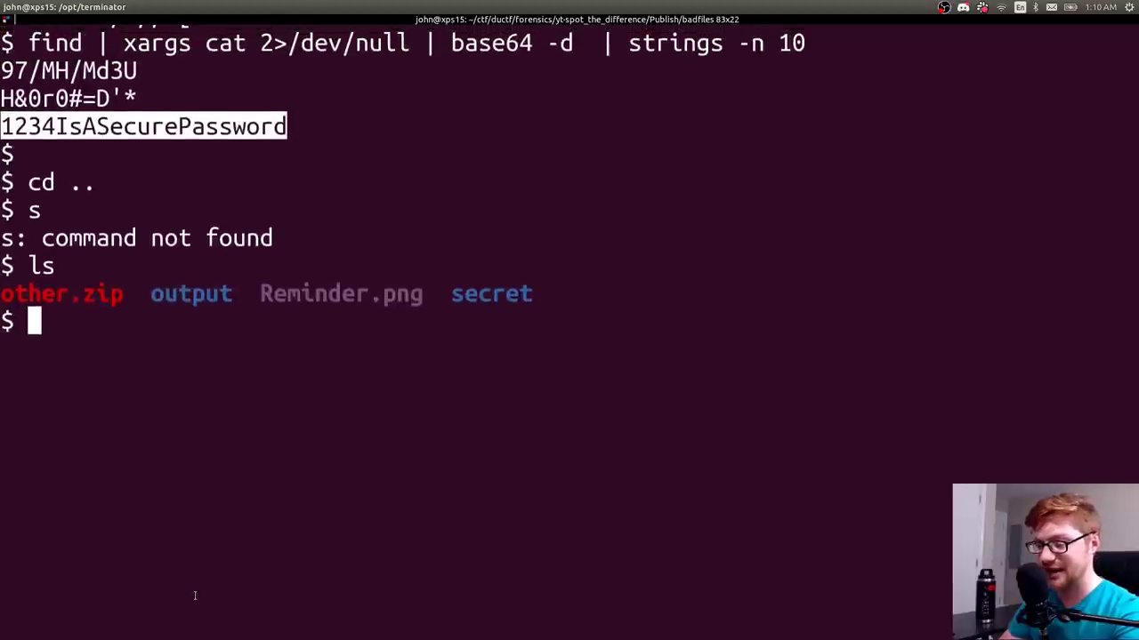
{"action": "scroll", "coordinate": [195, 595], "scroll_direction": "down", "scroll_amount": 2}
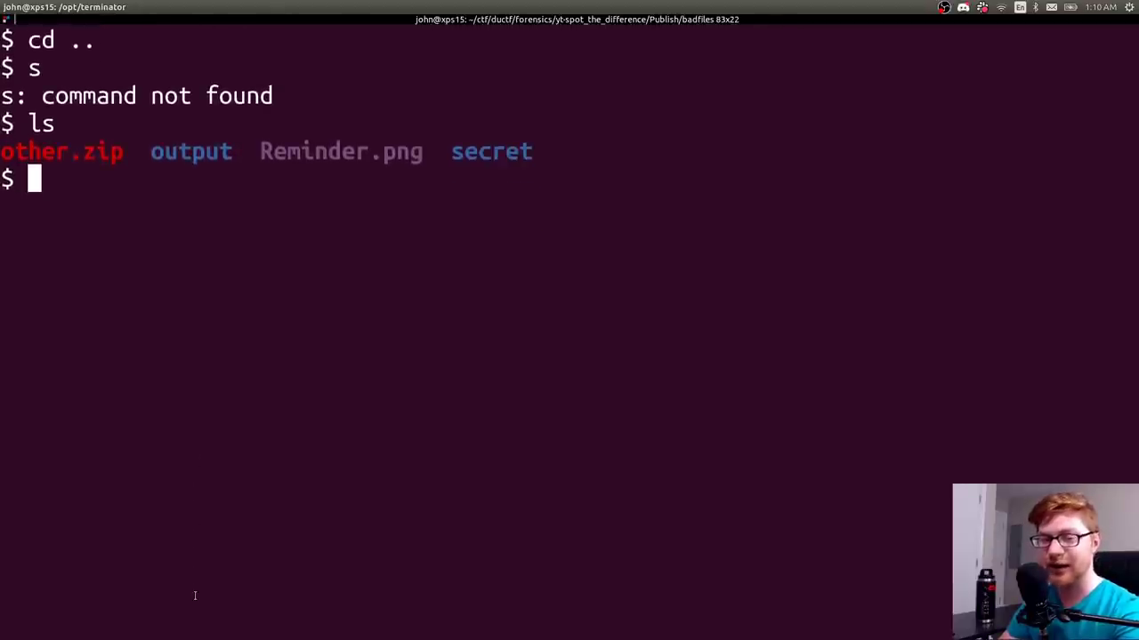
- Exit the terminal and scroll the Spot the Difference description back to the top
{"action": "type", "text": "exit"}
{"action": "key", "text": "Return"}
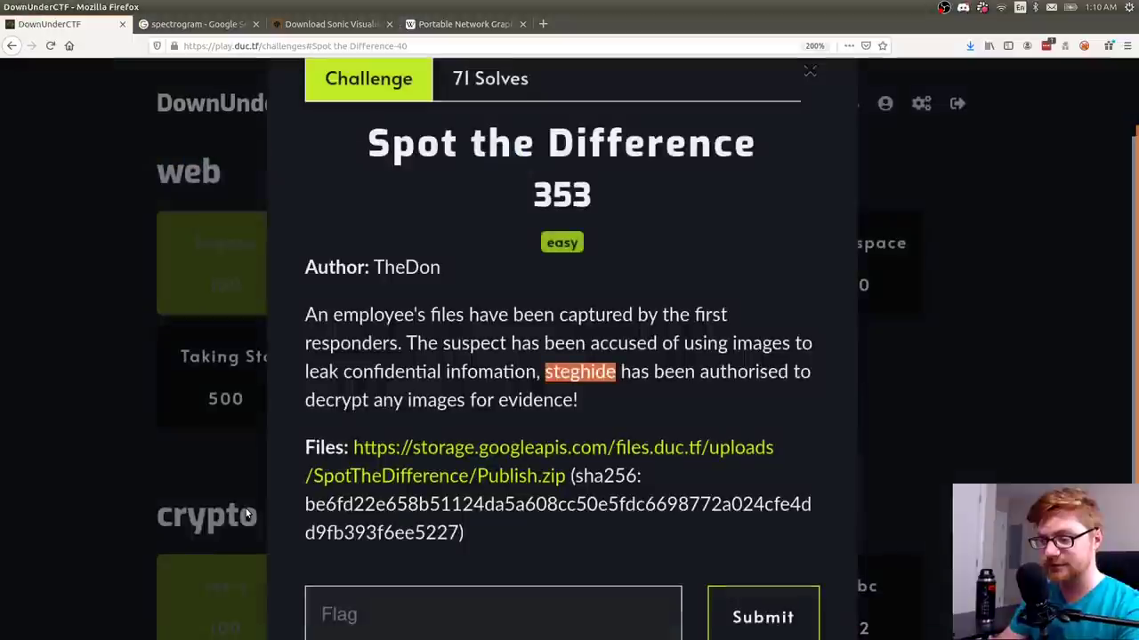
{"action": "left_click", "coordinate": [463, 398]}
{"action": "scroll", "coordinate": [462, 397], "scroll_direction": "down", "scroll_amount": 2}
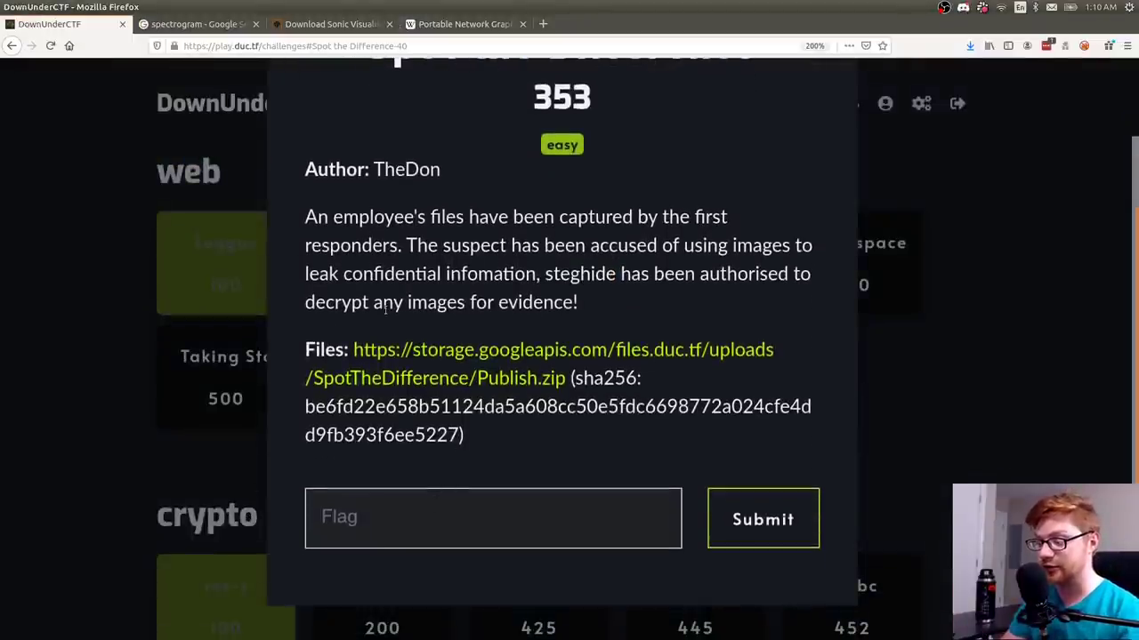
{"action": "scroll", "coordinate": [404, 239], "scroll_direction": "up", "scroll_amount": 3}
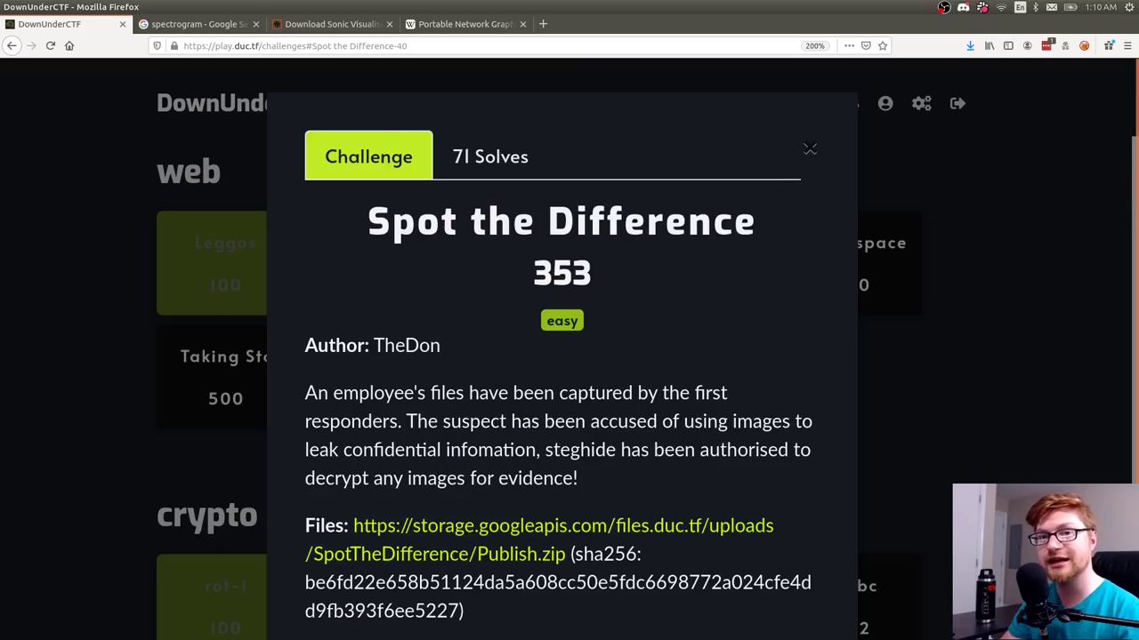